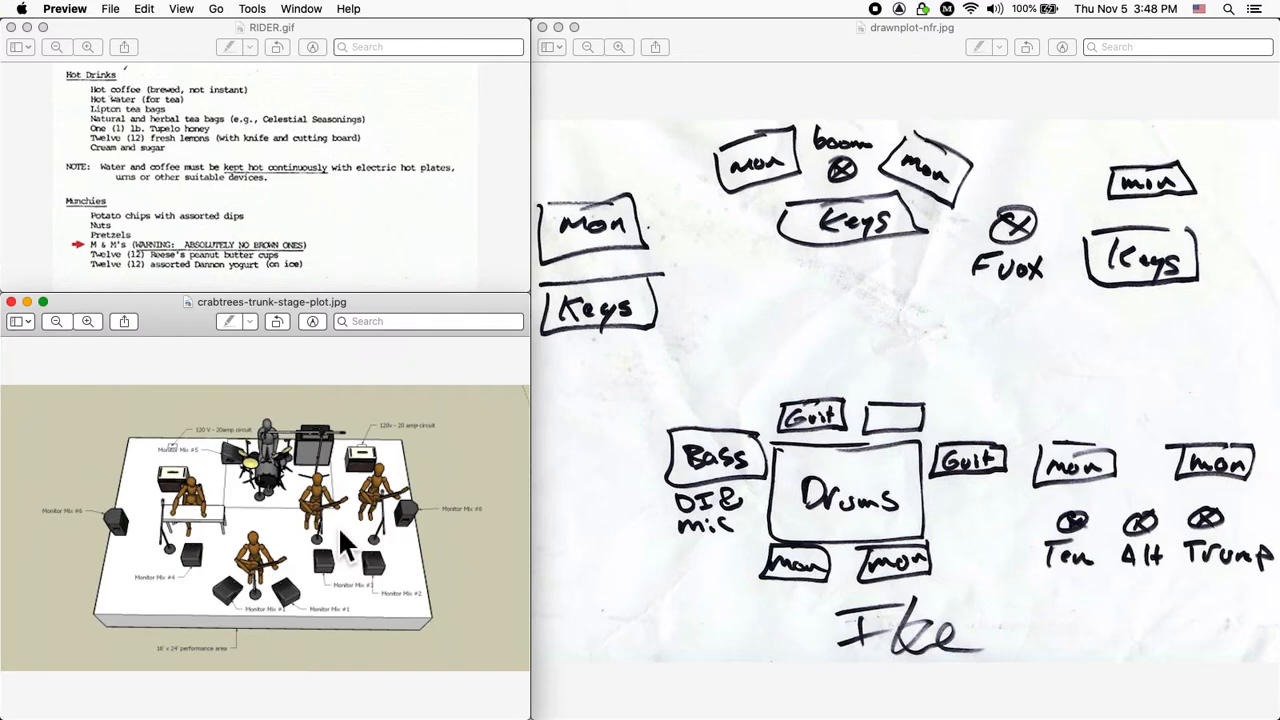
# View the Blackboard Rider assignment in Chrome, then return to Word's blank Document1.
pyautogui.press('super+Tab')
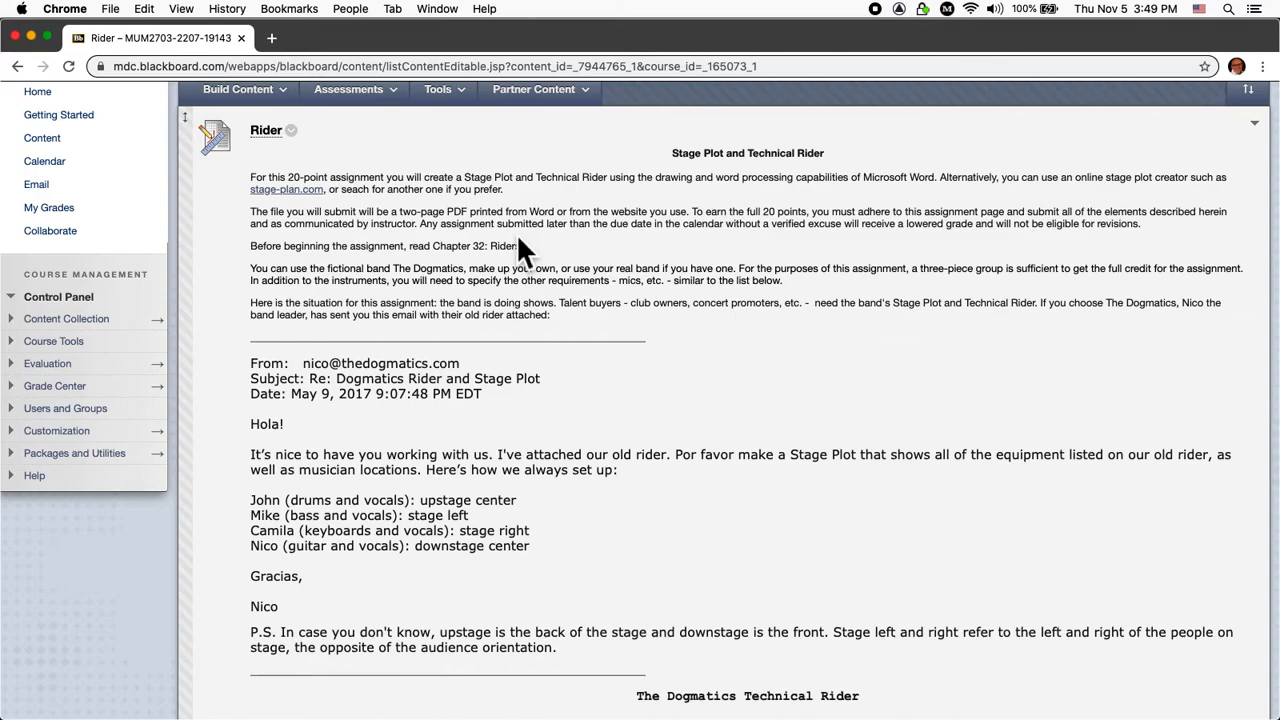
pyautogui.press('super+Tab')
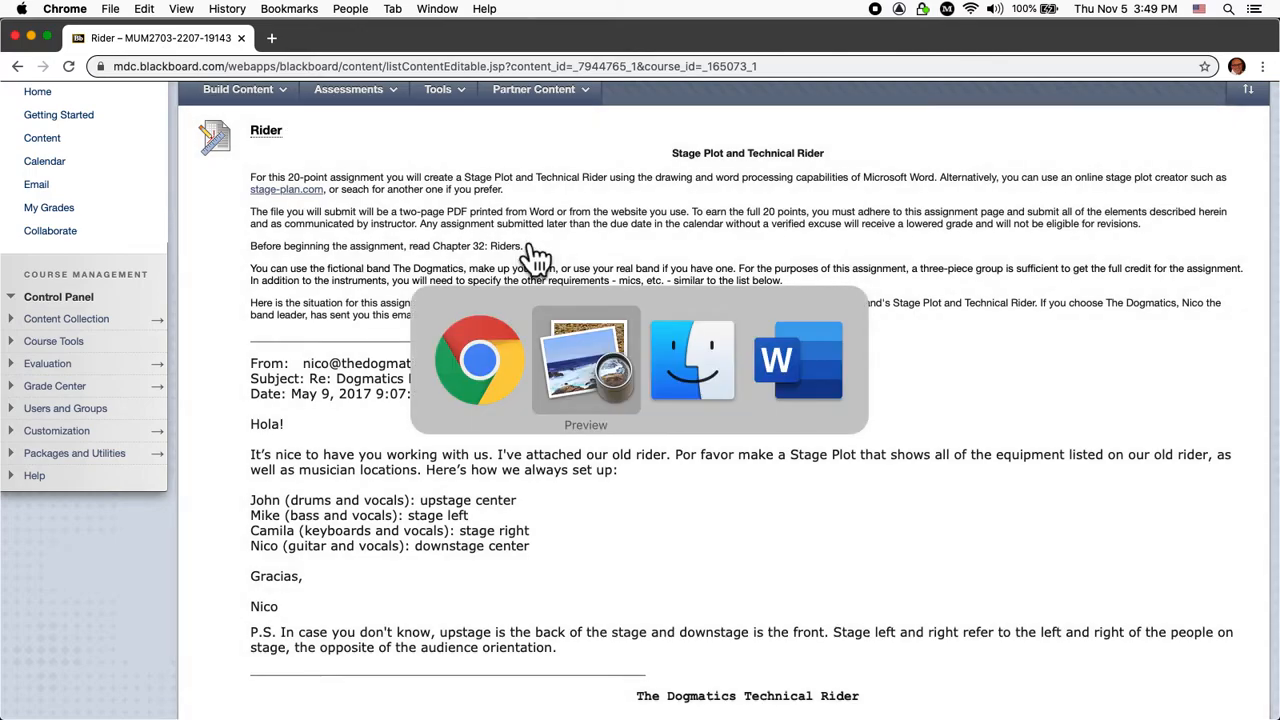
pyautogui.press('super+Tab')
pyautogui.press('super+Tab')
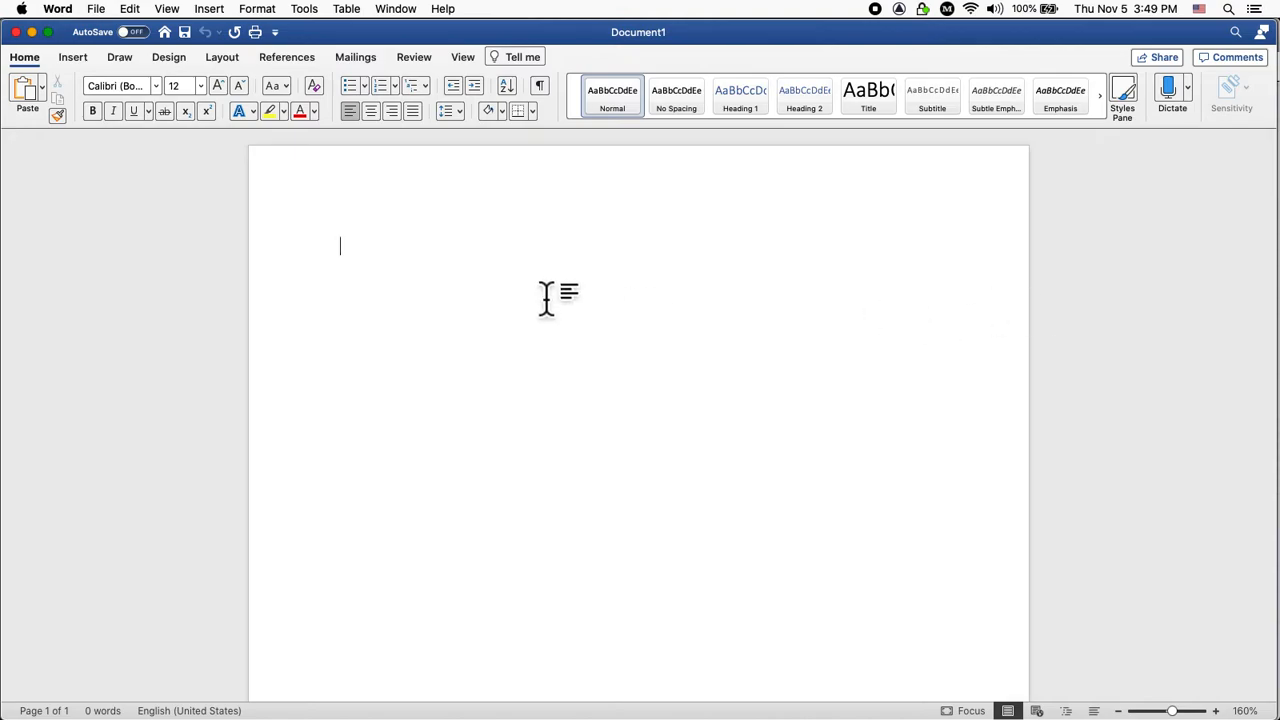
pyautogui.click(98, 12)
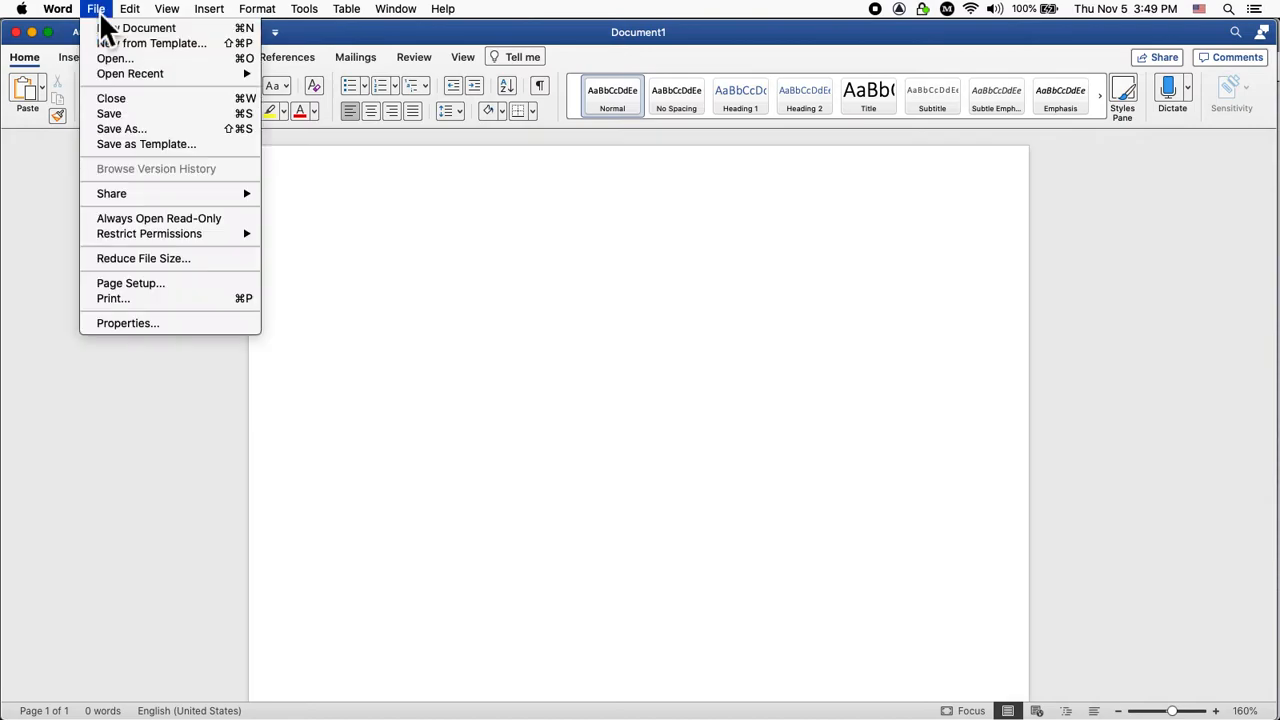
pyautogui.click(141, 130)
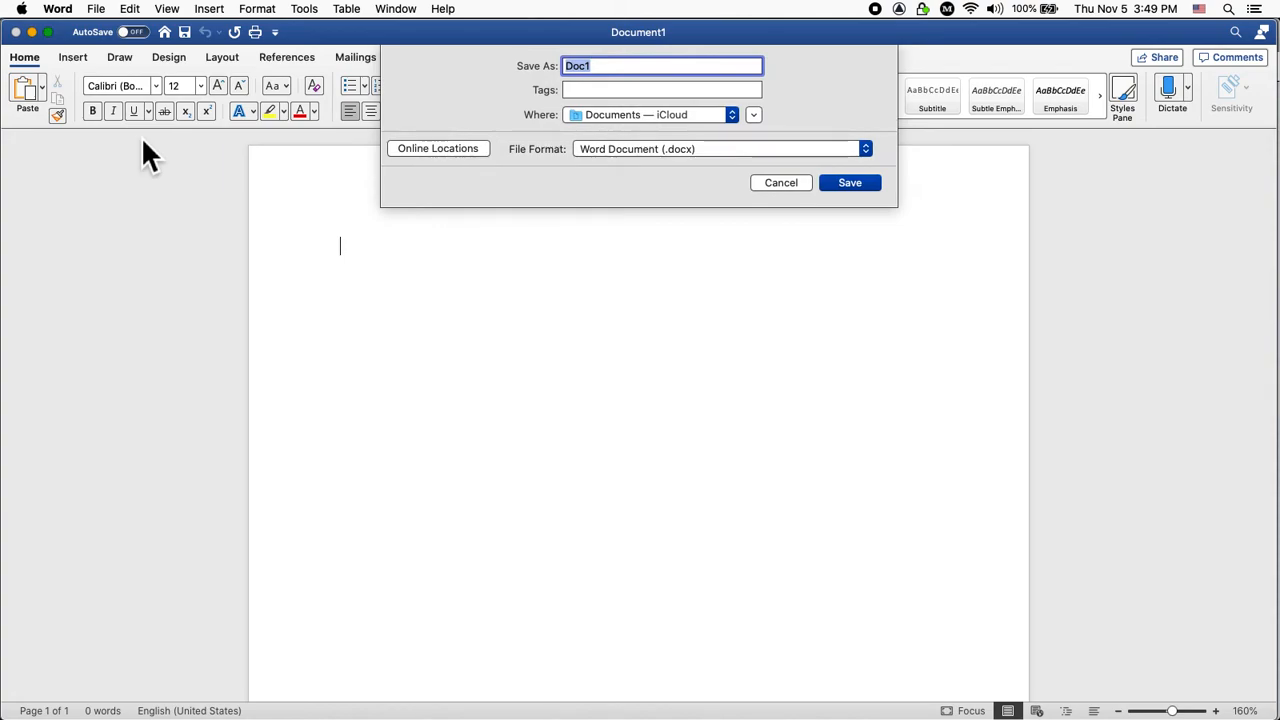
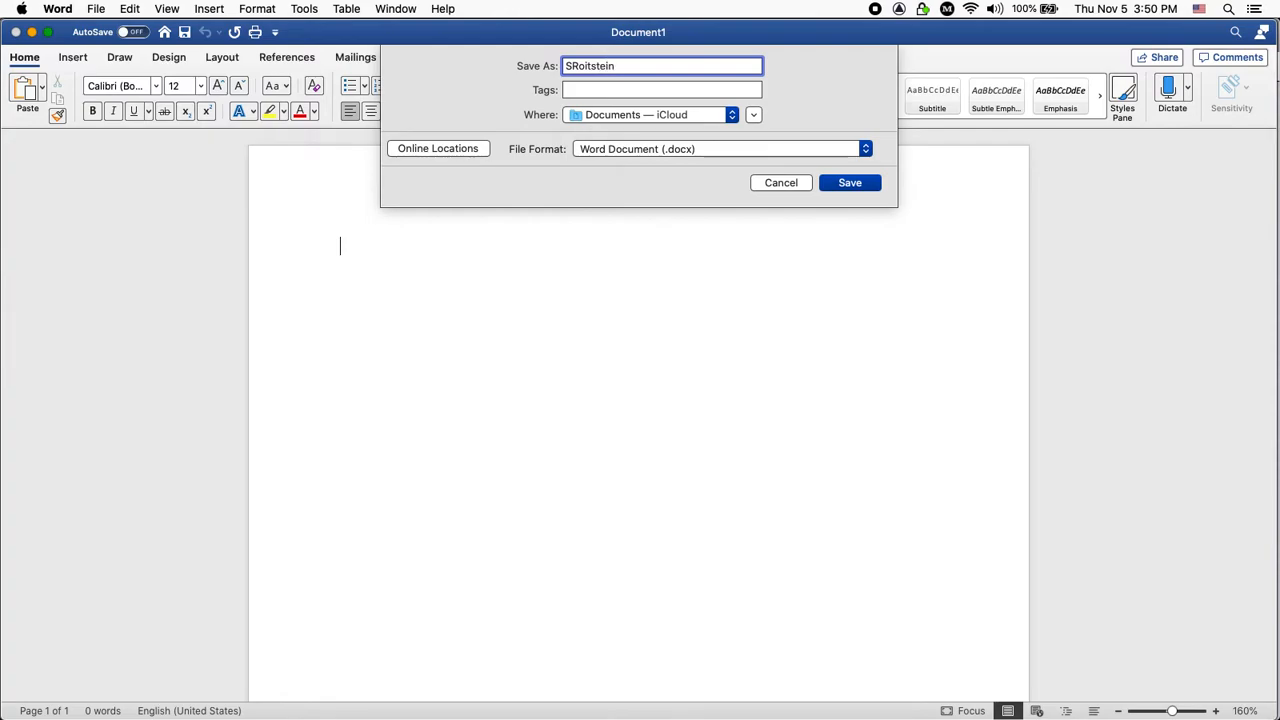
pyautogui.write('Rider')
pyautogui.click(643, 113)
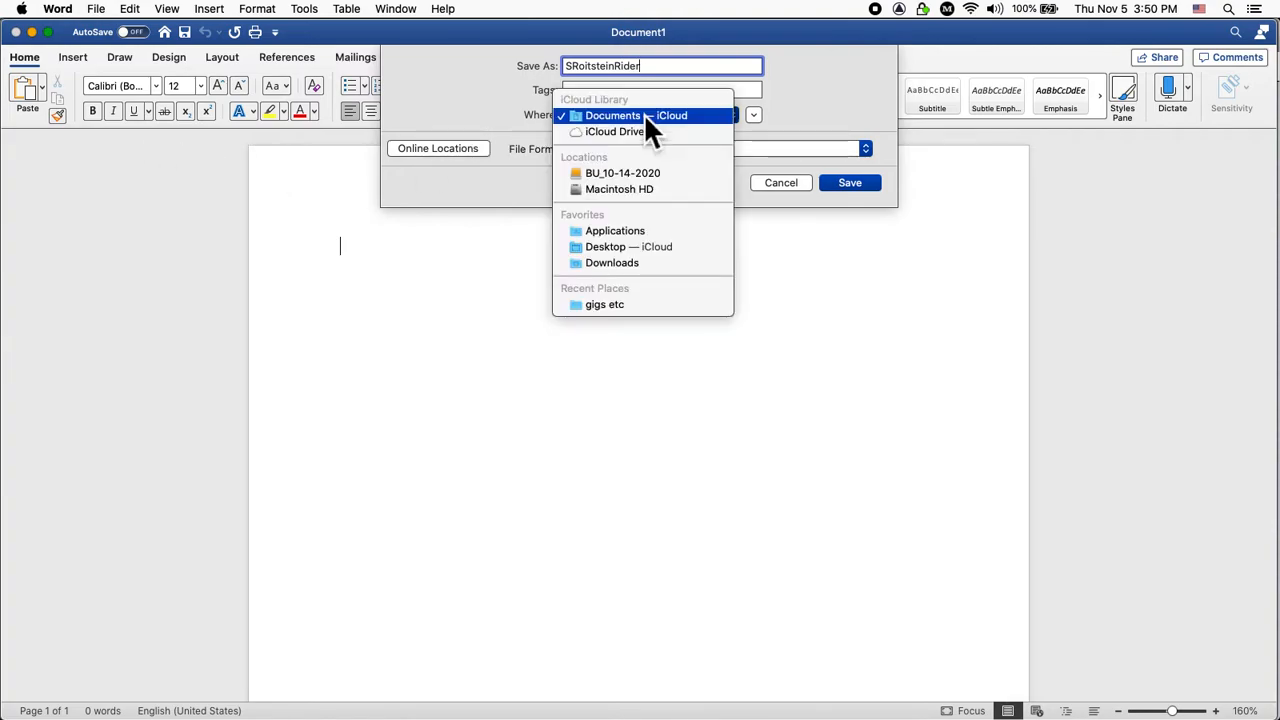
pyautogui.click(641, 248)
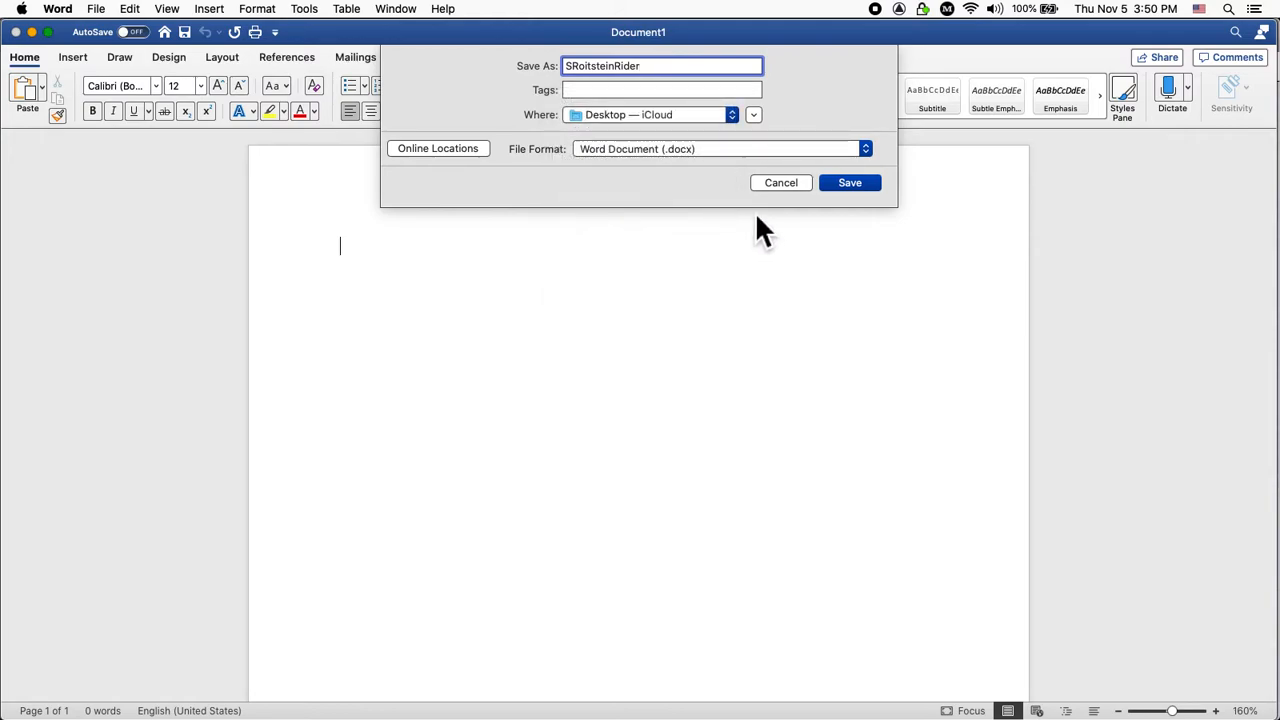
pyautogui.click(862, 185)
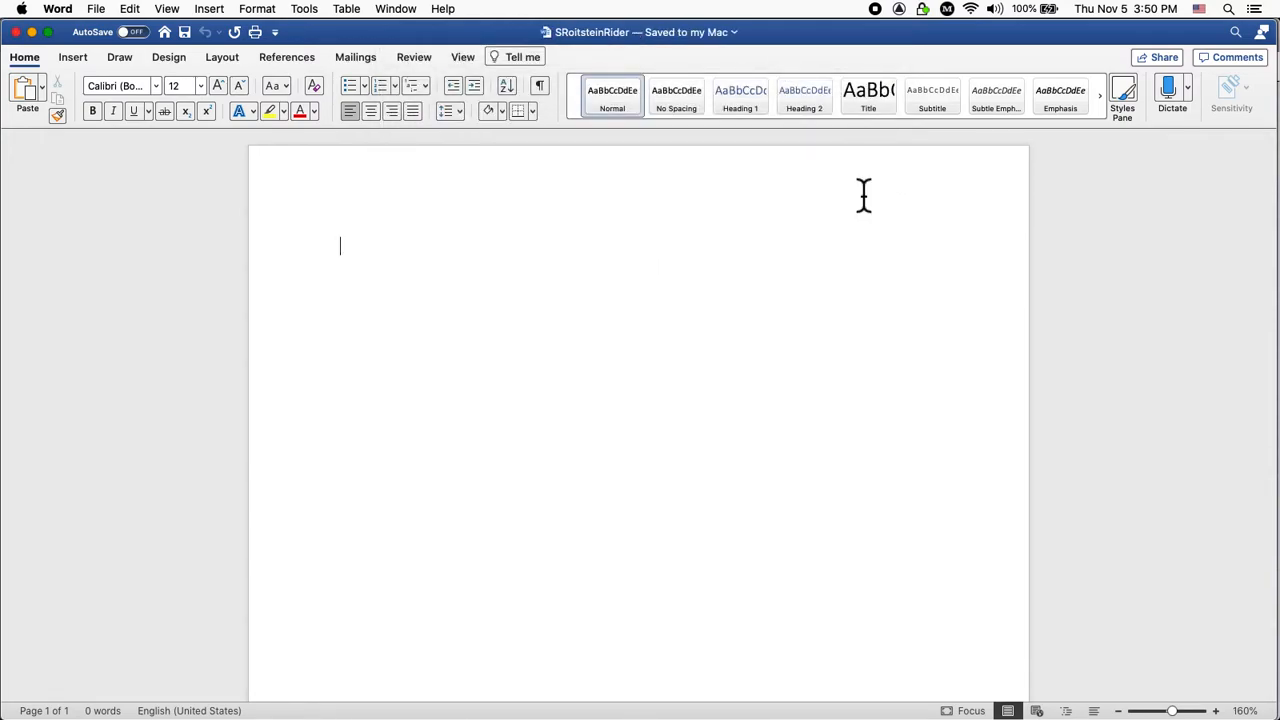
# Cycle through the open apps and land on Chrome's Blackboard Rider assignment page.
pyautogui.press('super+Tab')
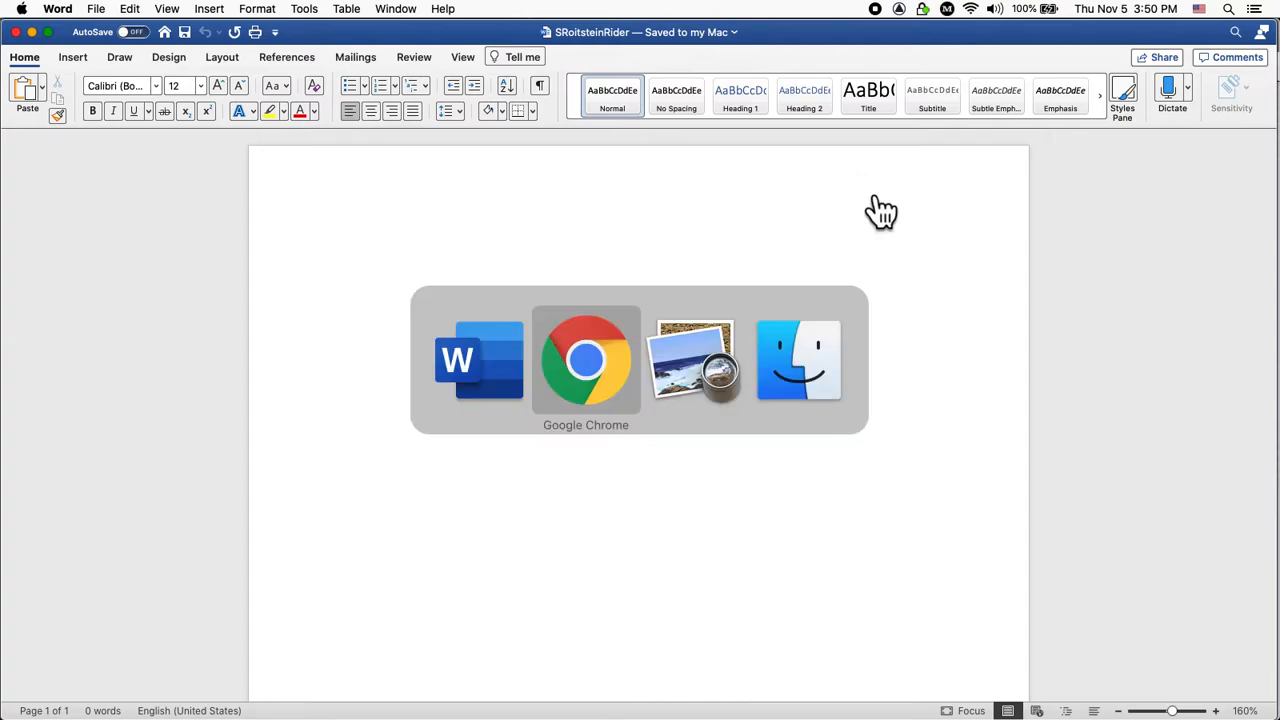
pyautogui.press('super+Tab')
pyautogui.press('super+Tab')
pyautogui.press('super+Tab')
pyautogui.press('super+Tab')
pyautogui.press('super+Tab')
pyautogui.press('super+Tab')
pyautogui.press('super+Tab')
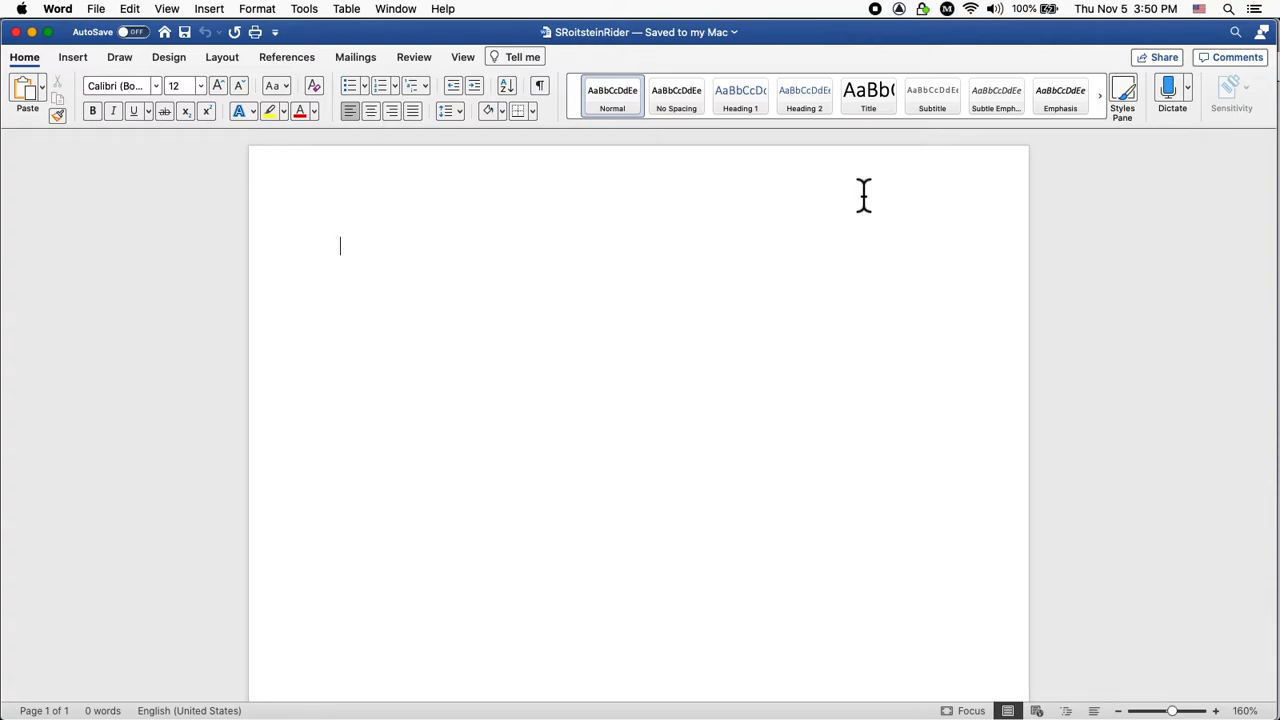
pyautogui.press('super+Tab')
pyautogui.press('super+Tab')
pyautogui.press('super+Tab')
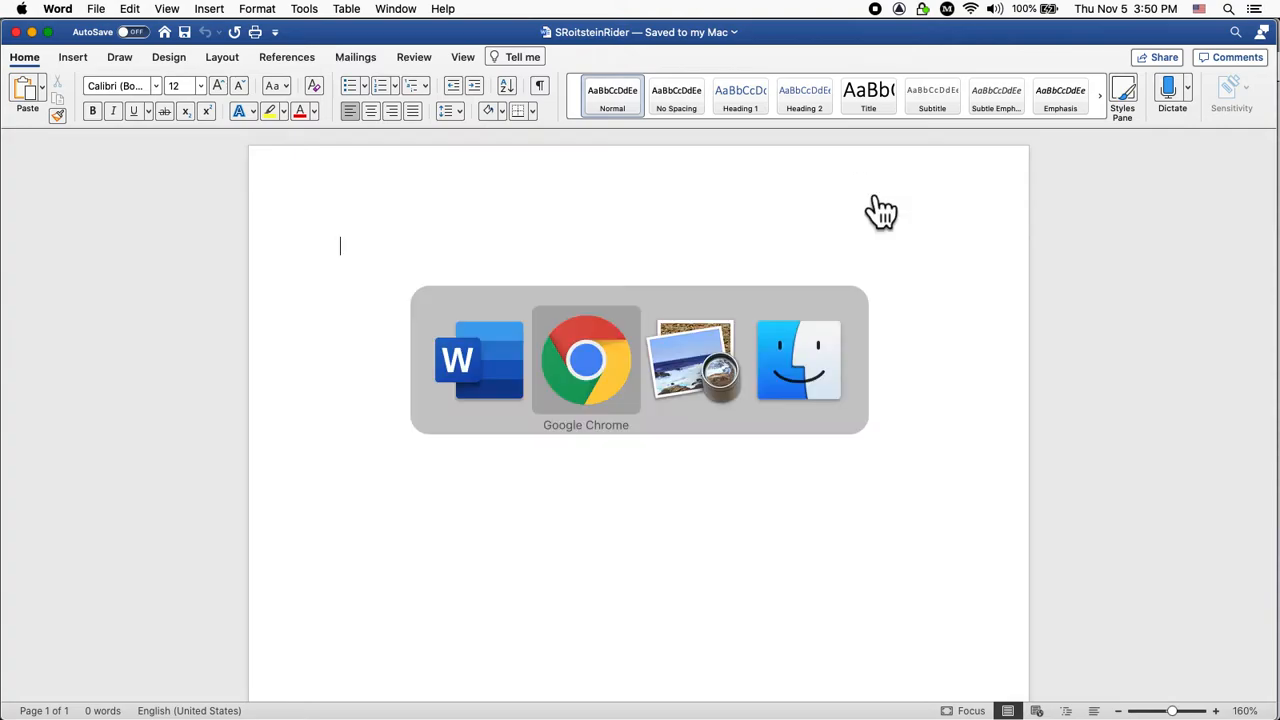
pyautogui.press('super+Tab')
pyautogui.press('super+Tab')
pyautogui.press('super+Tab')
pyautogui.press('super+Tab')
pyautogui.press('super+Tab')
pyautogui.press('super+Tab')
pyautogui.press('super+Tab')
pyautogui.press('super+Tab')
pyautogui.press('super+Tab')
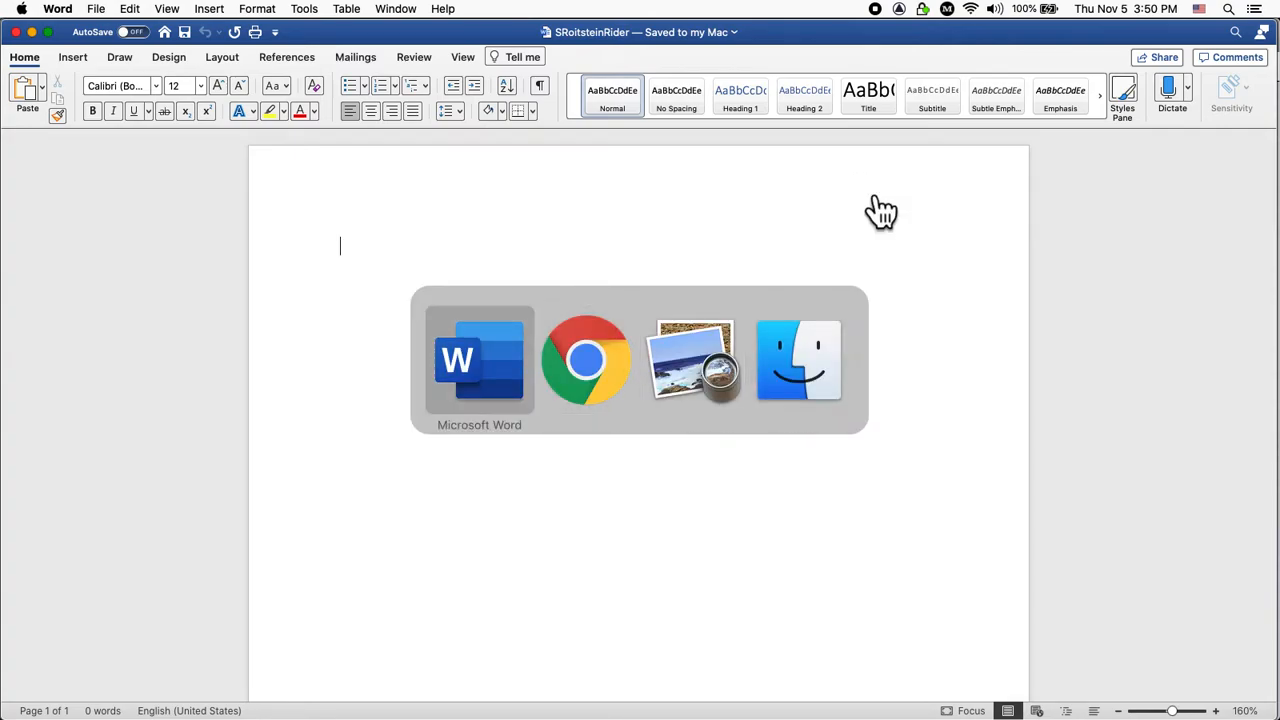
pyautogui.press('super+Tab')
pyautogui.press('super+Tab')
pyautogui.press('super+Tab')
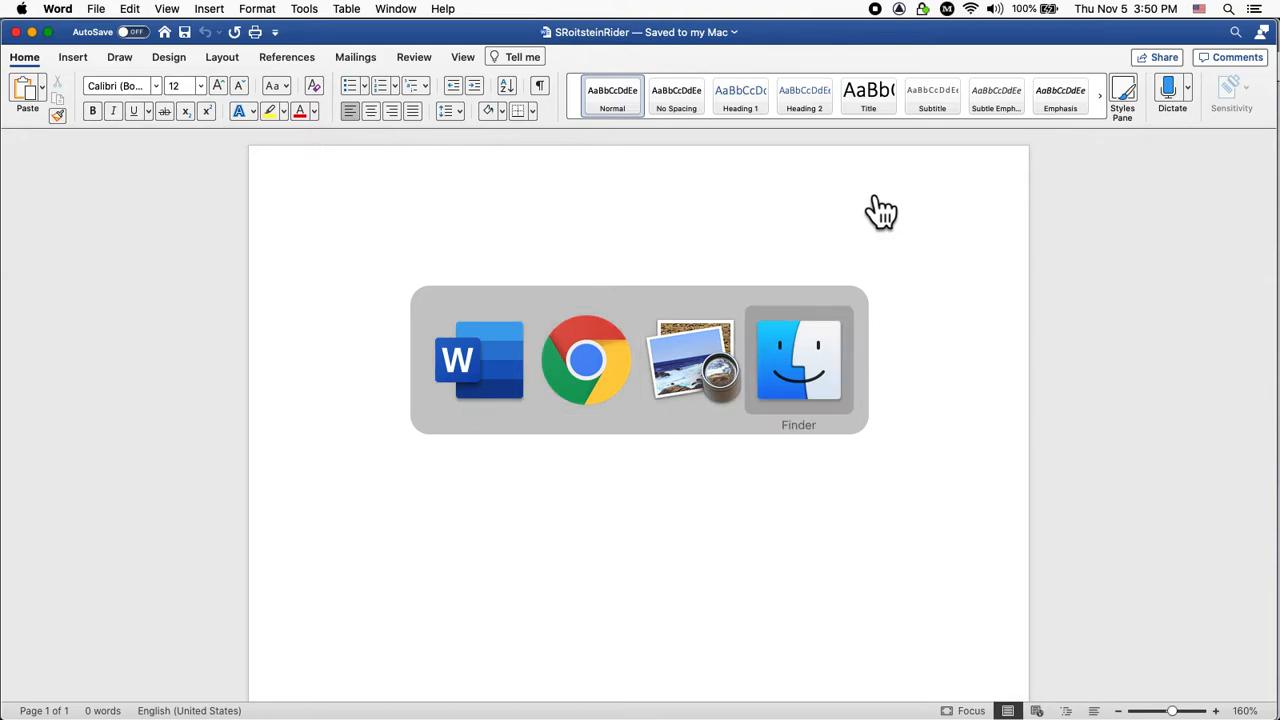
pyautogui.press('super+Tab')
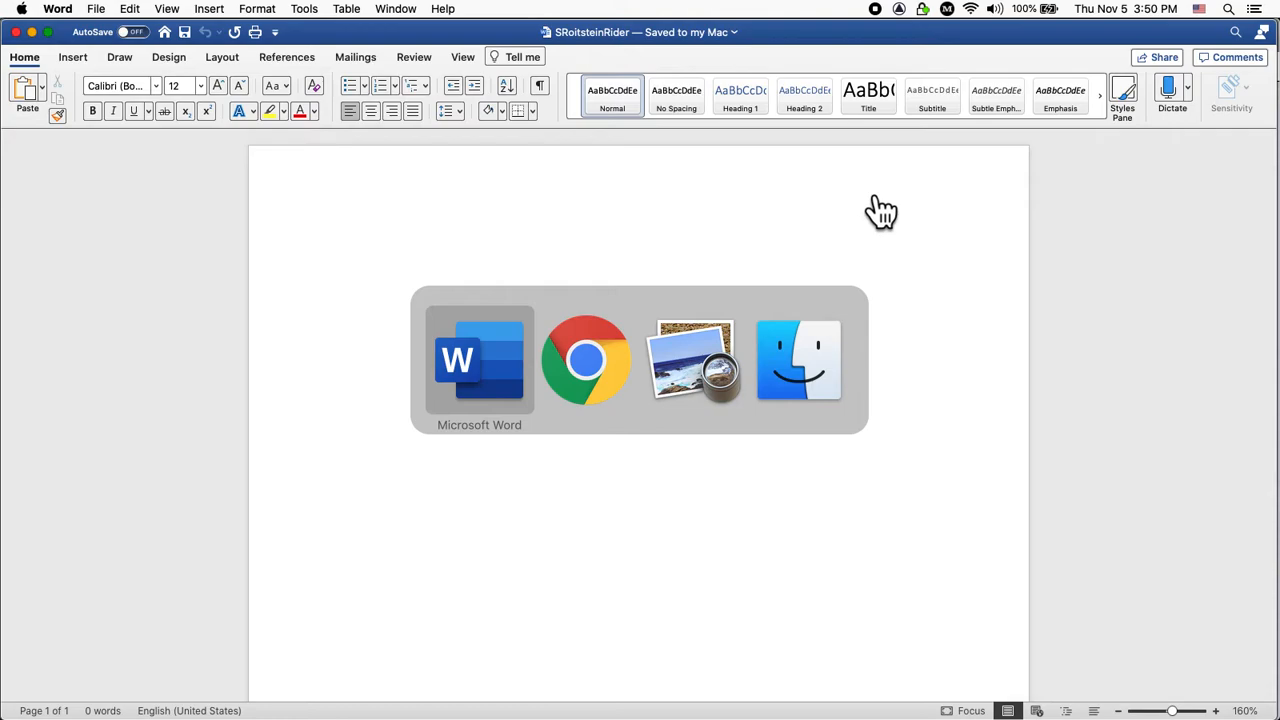
pyautogui.press('super+Tab')
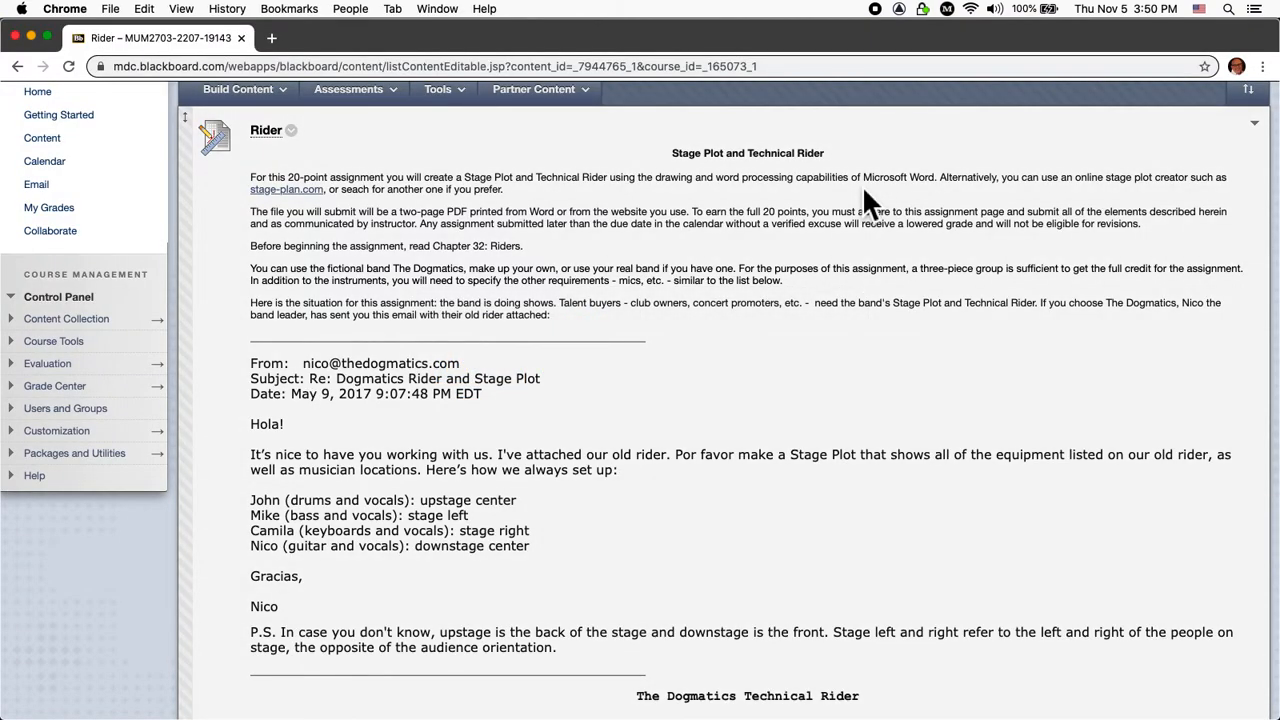
pyautogui.scroll(-1, 505, 336)
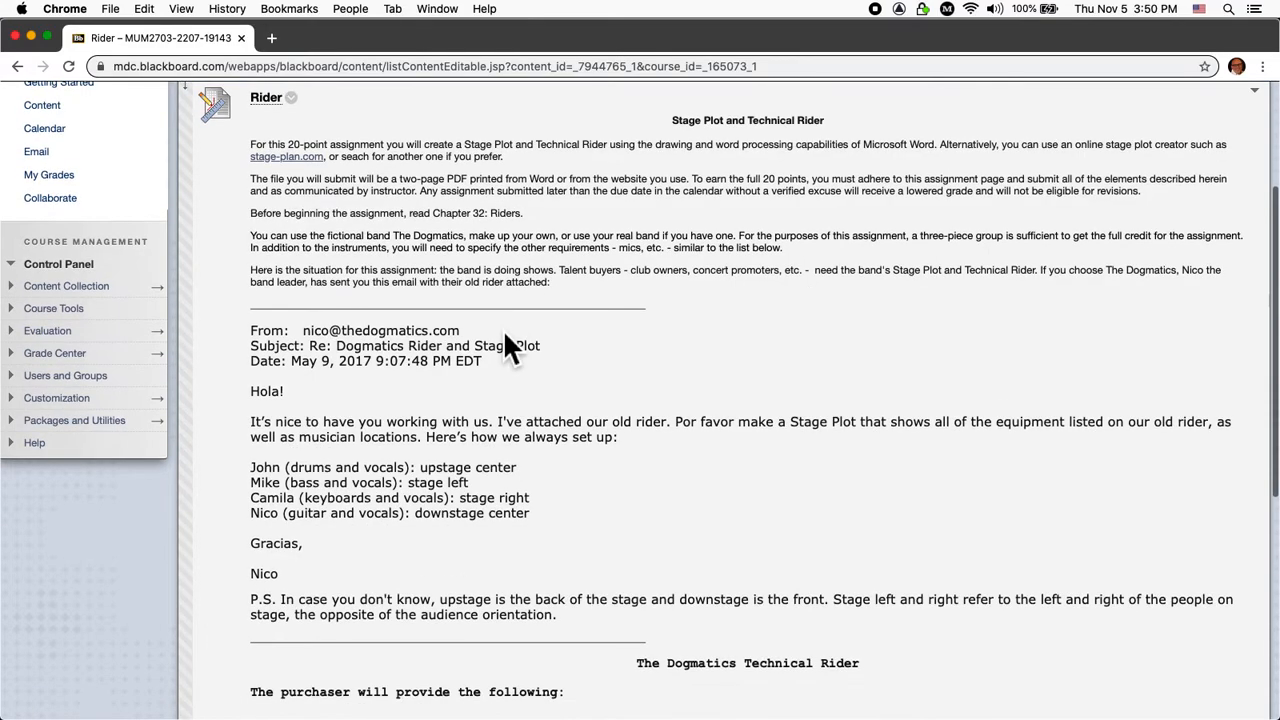
pyautogui.scroll(-1, 505, 340)
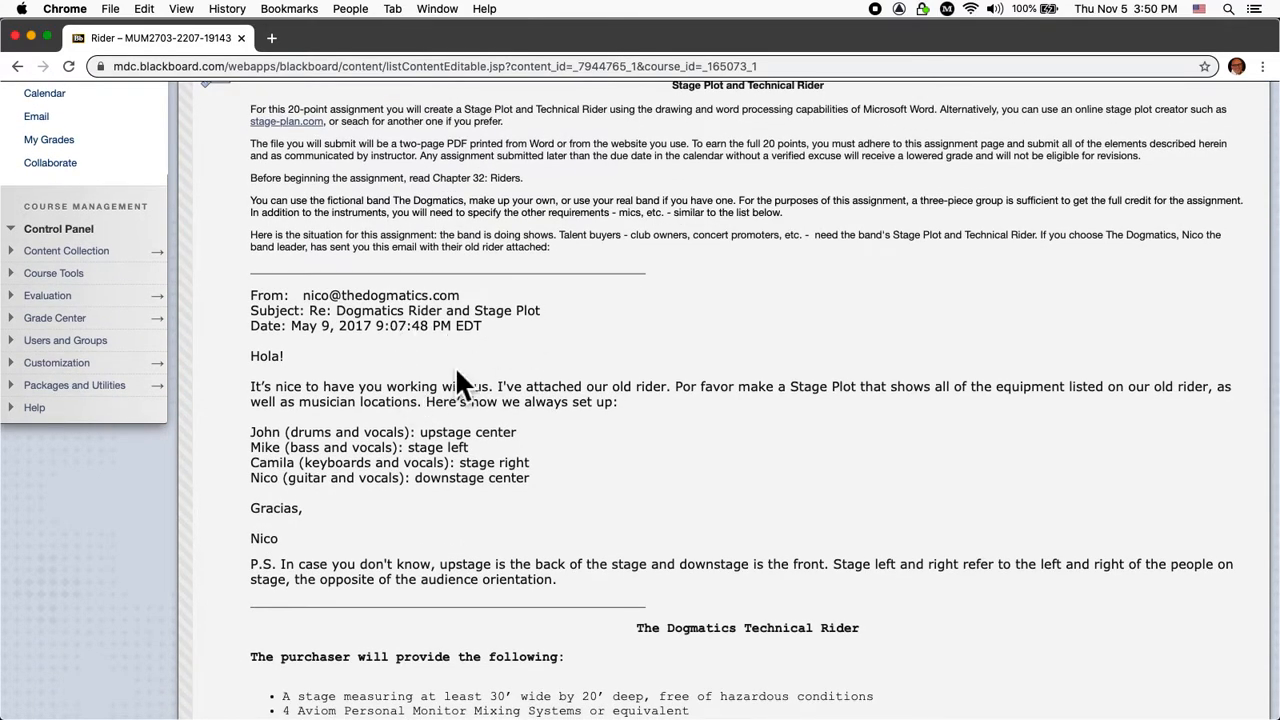
pyautogui.scroll(-1, 455, 366)
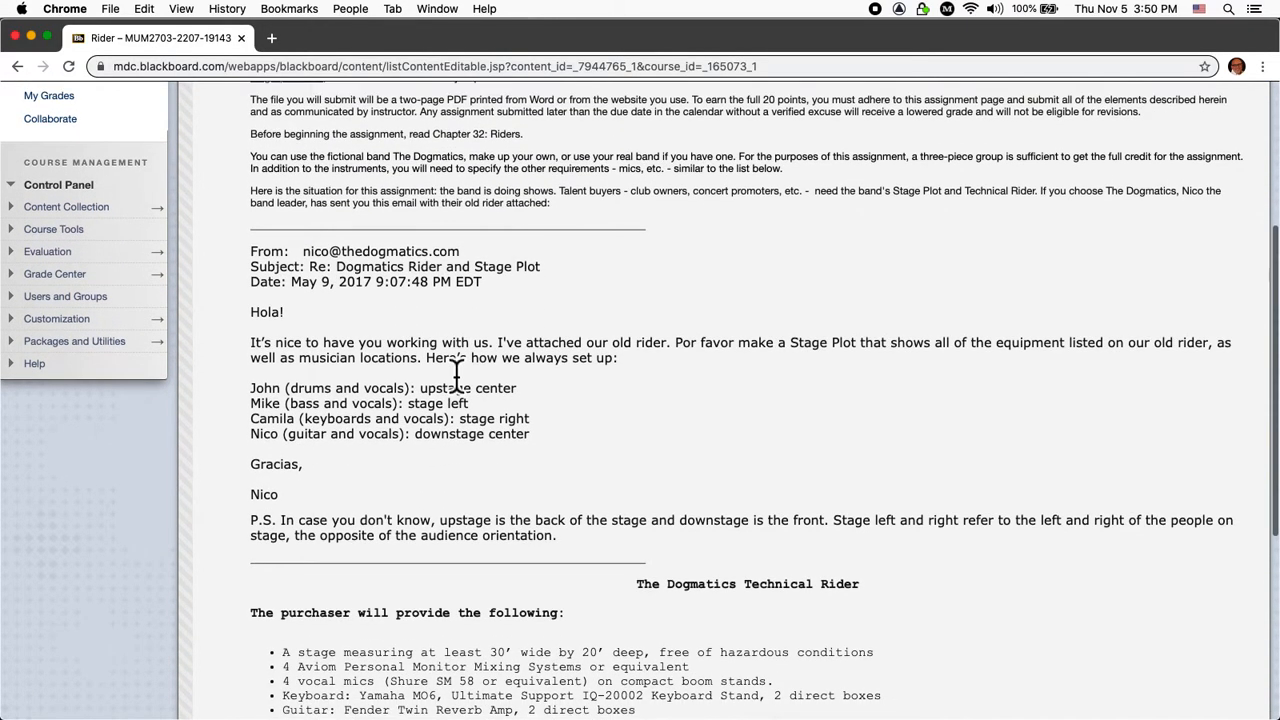
pyautogui.scroll(-1, 456, 375)
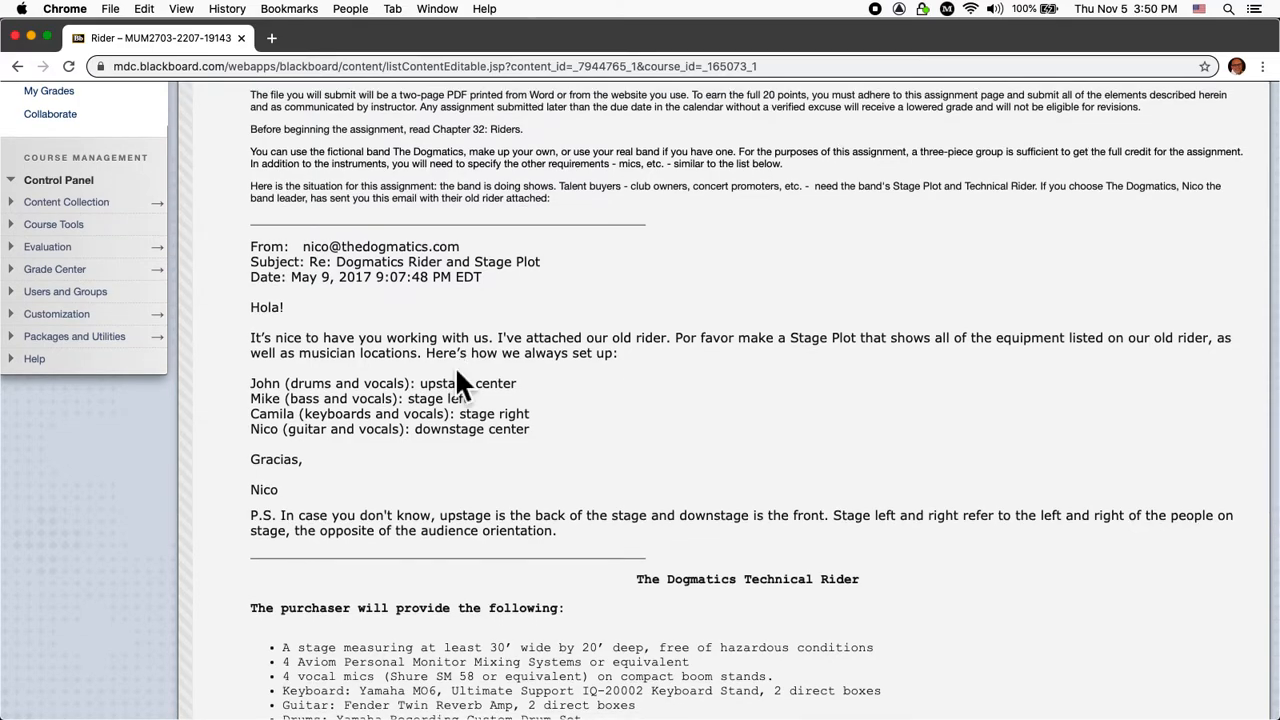
pyautogui.scroll(-1, 457, 380)
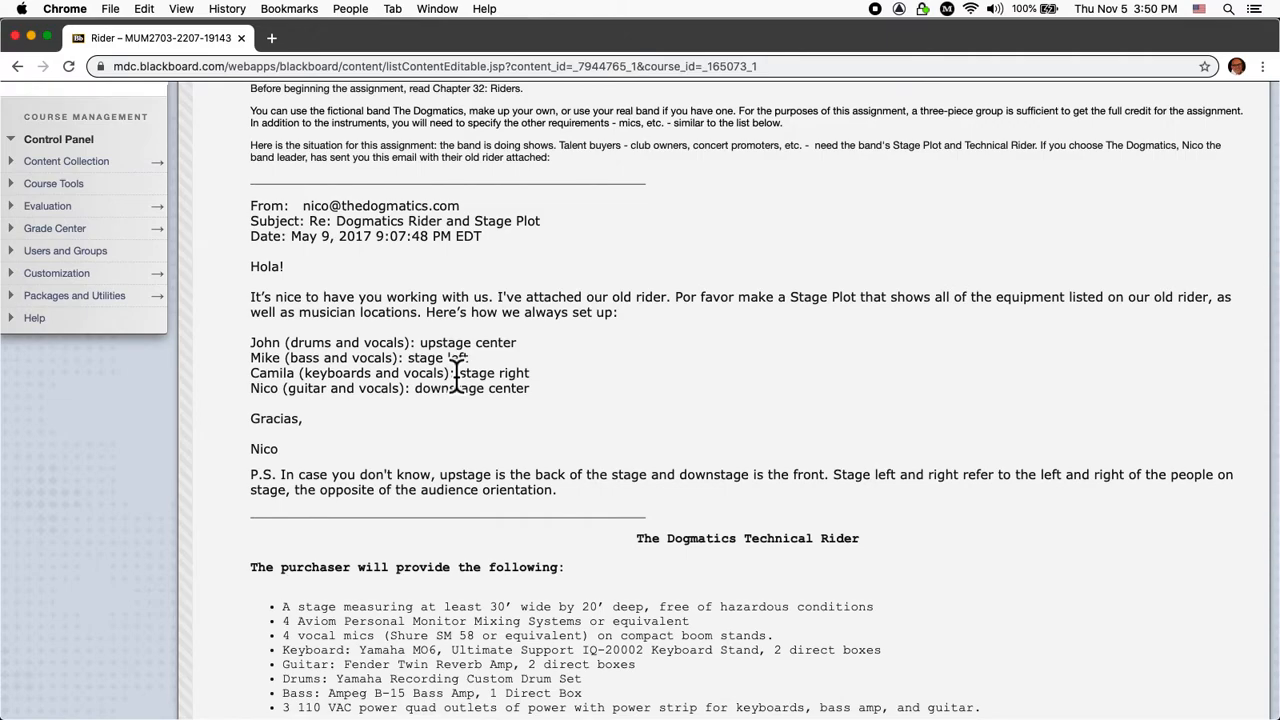
pyautogui.scroll(-1, 457, 380)
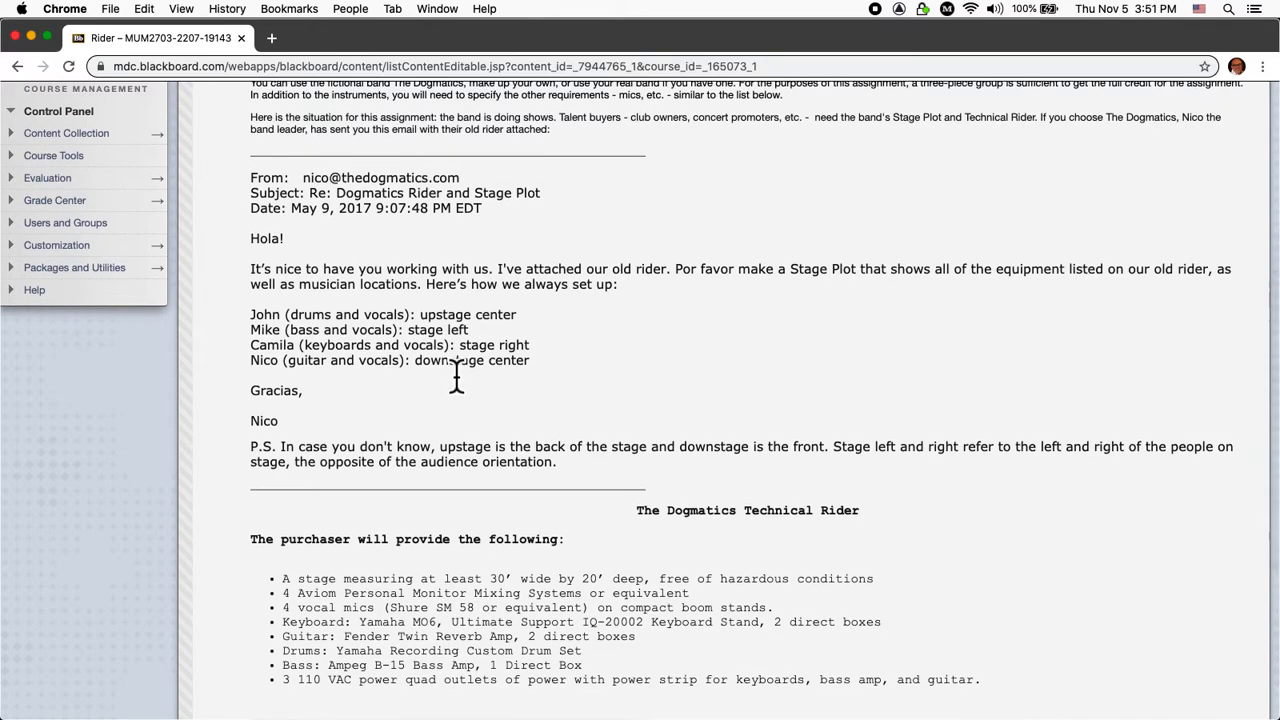
pyautogui.scroll(-1, 365, 295)
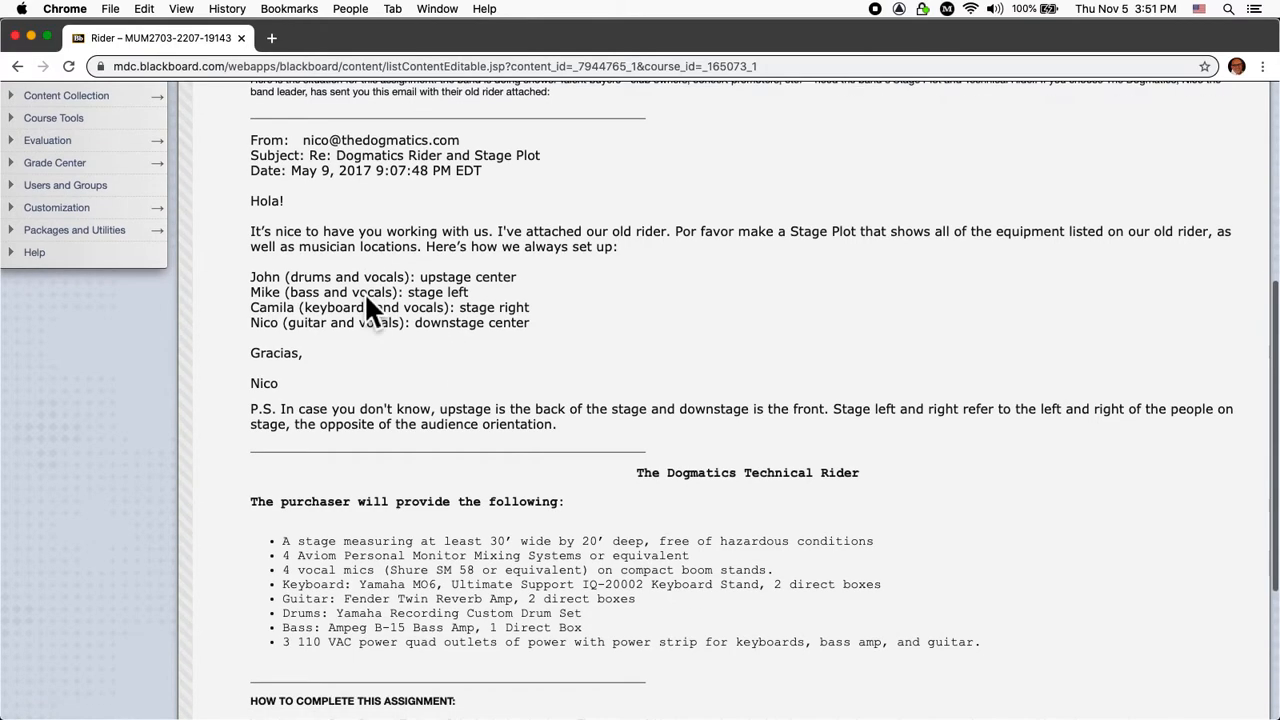
pyautogui.scroll(-2, 366, 300)
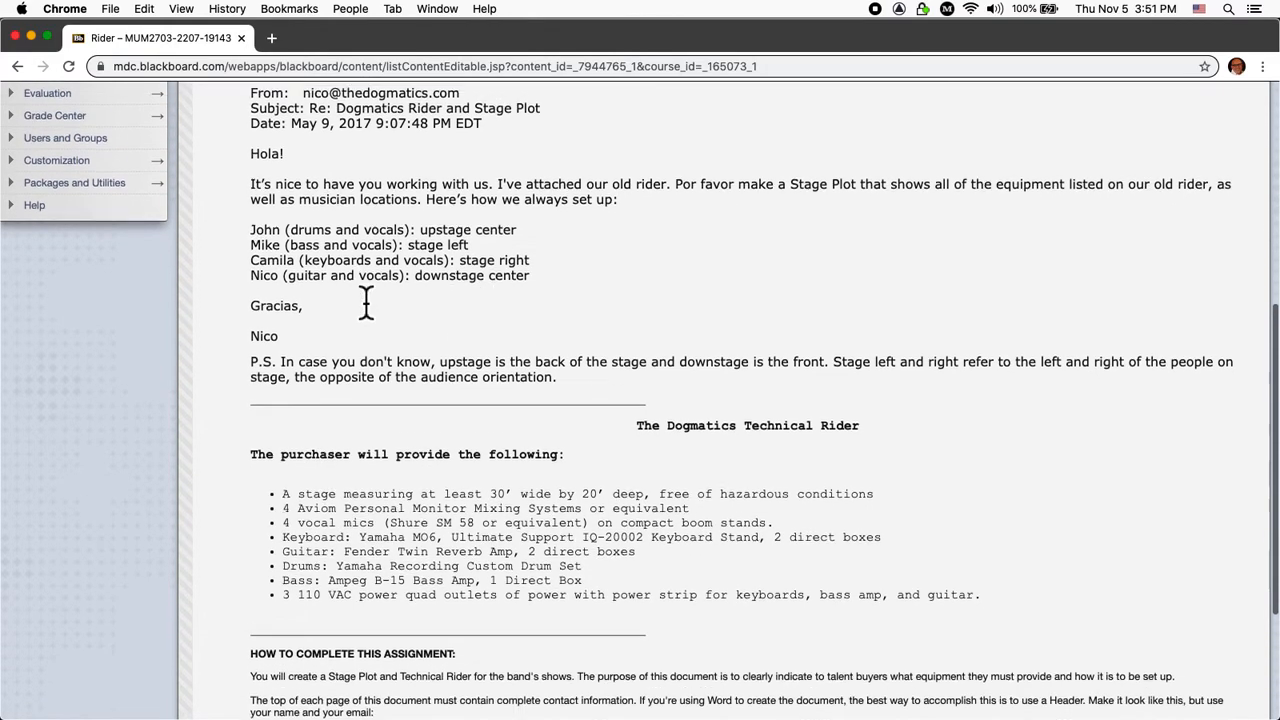
pyautogui.scroll(-2, 366, 300)
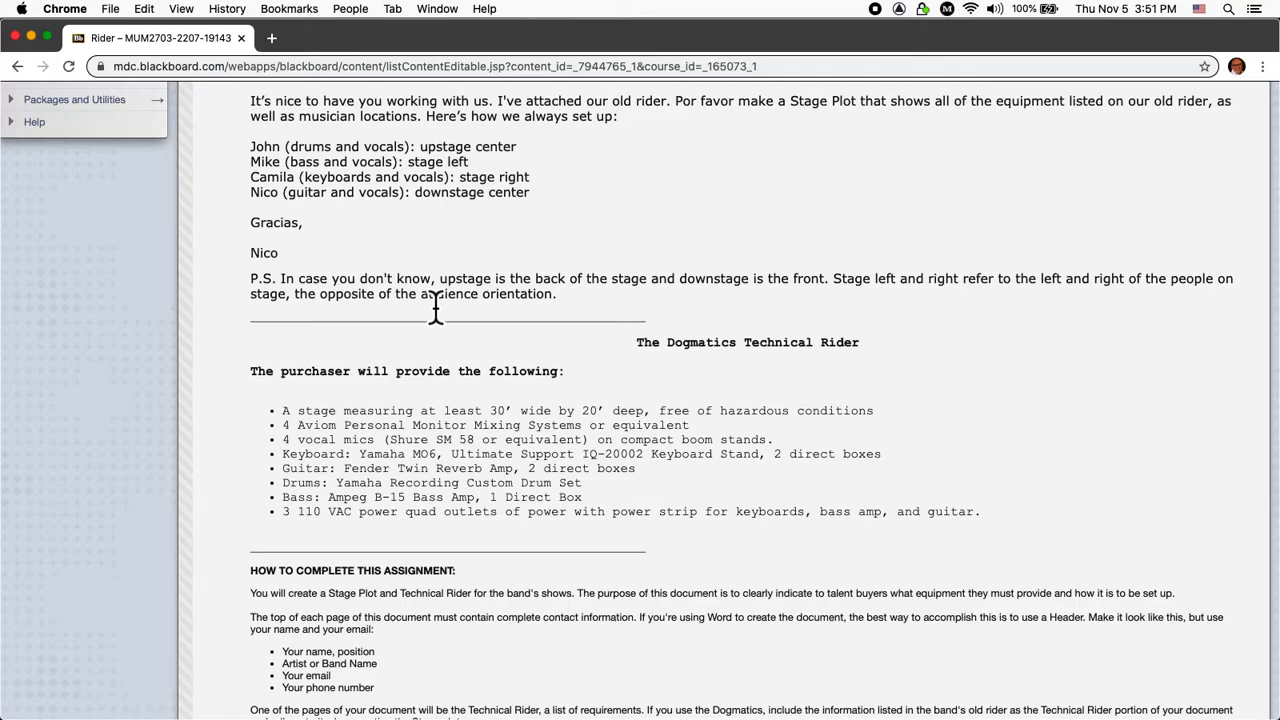
pyautogui.scroll(-2, 436, 308)
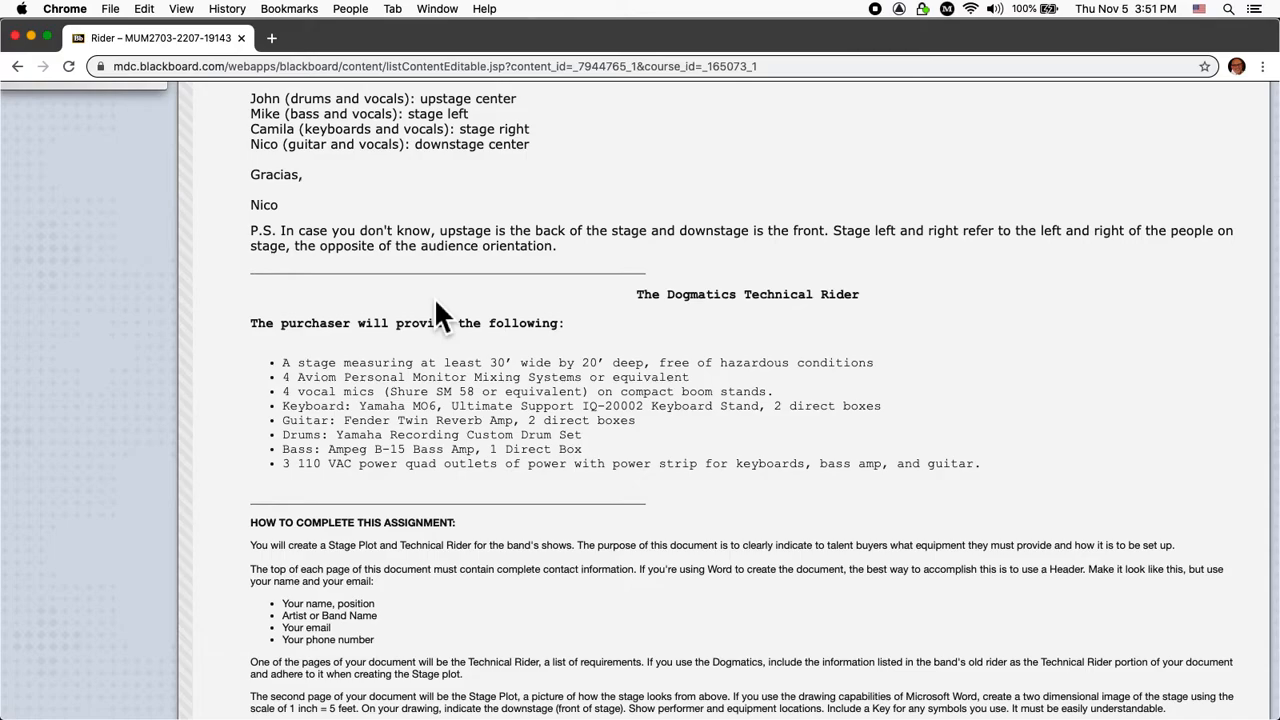
pyautogui.scroll(-3, 451, 592)
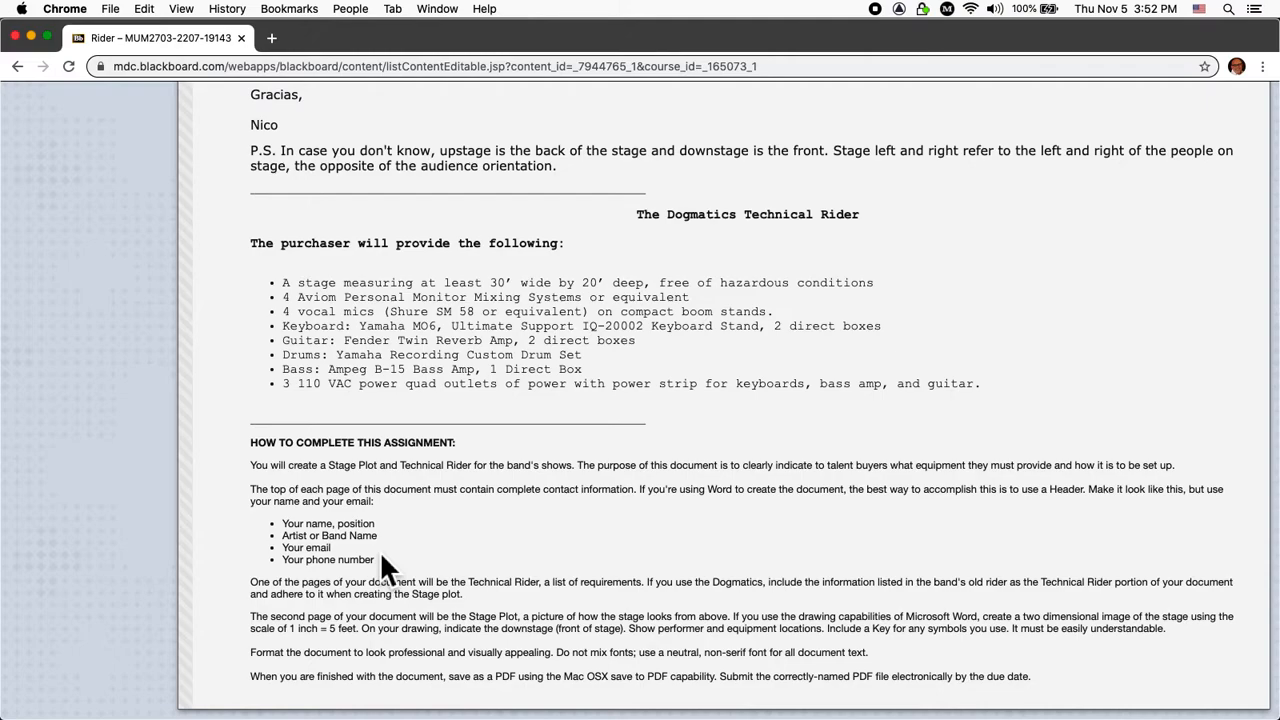
pyautogui.press('super+Tab')
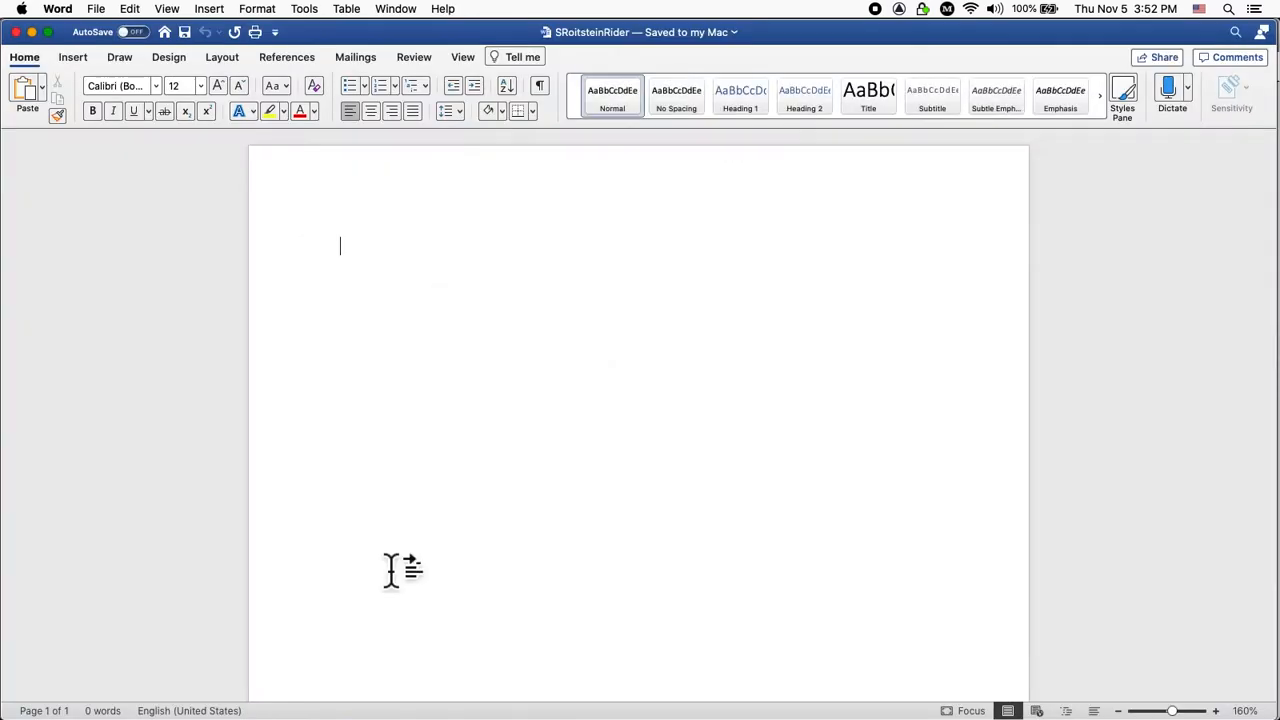
pyautogui.click(268, 9)
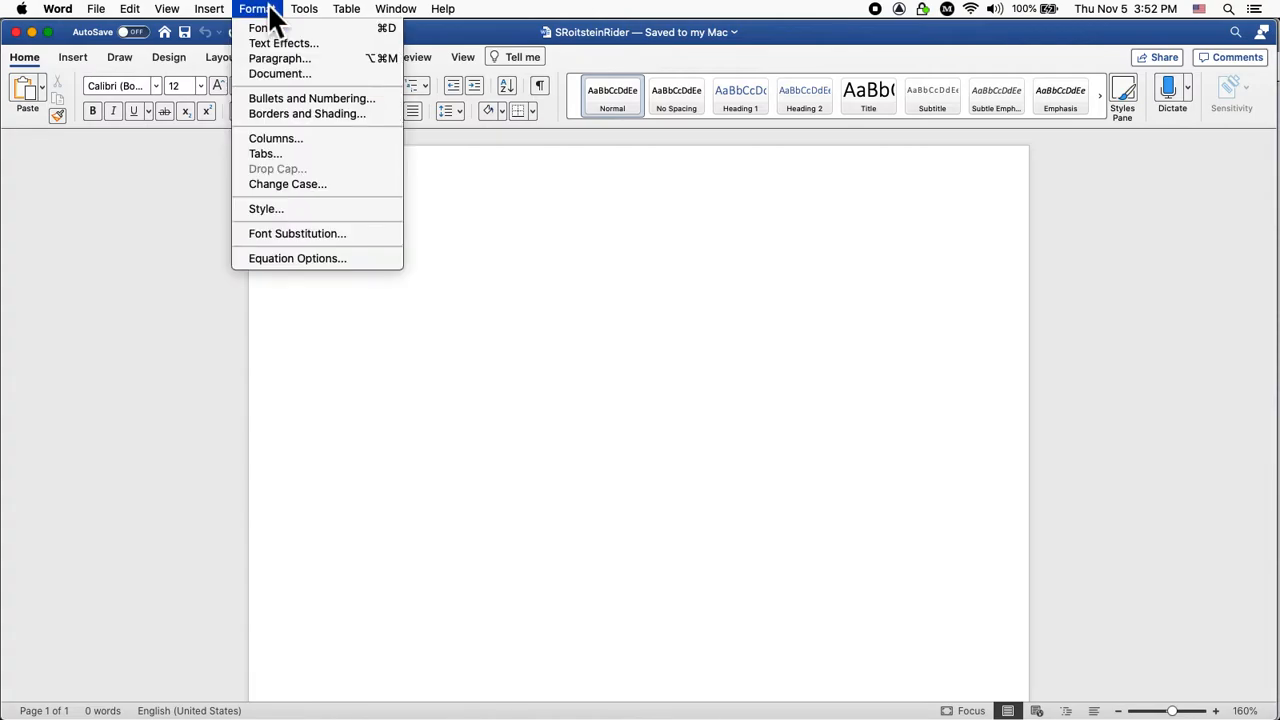
pyautogui.moveTo(212, 10)
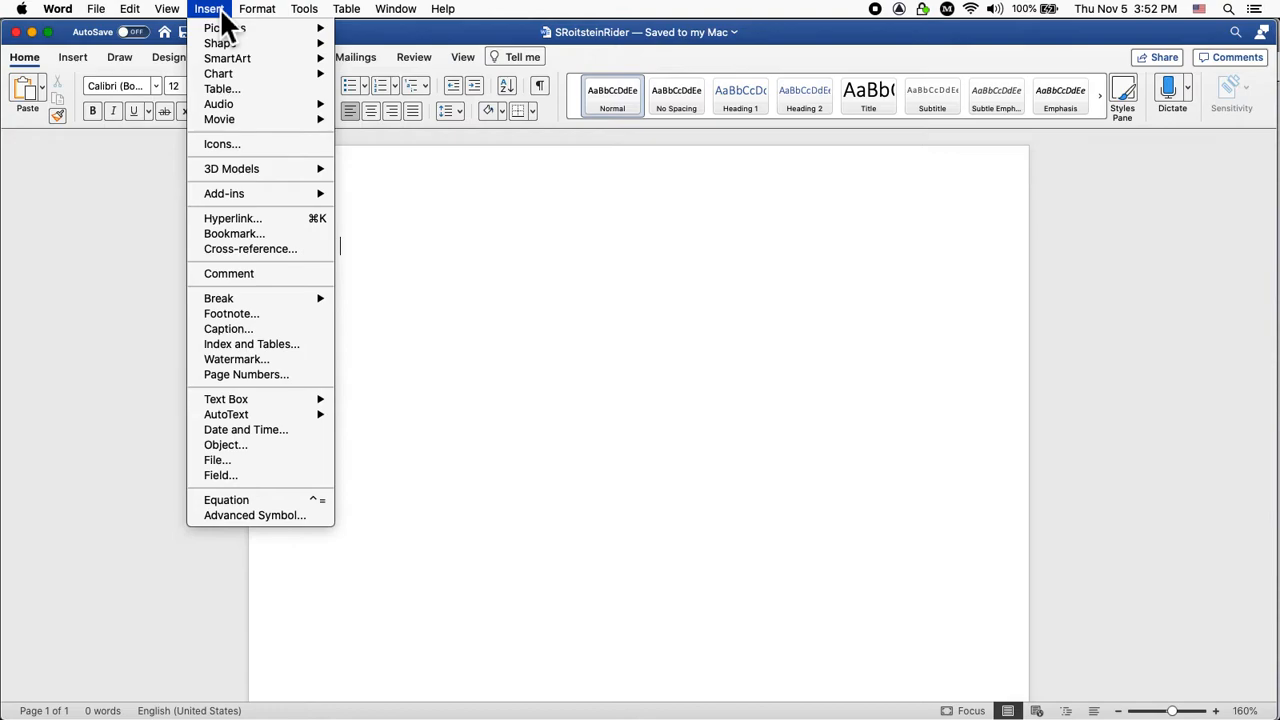
pyautogui.moveTo(135, 10)
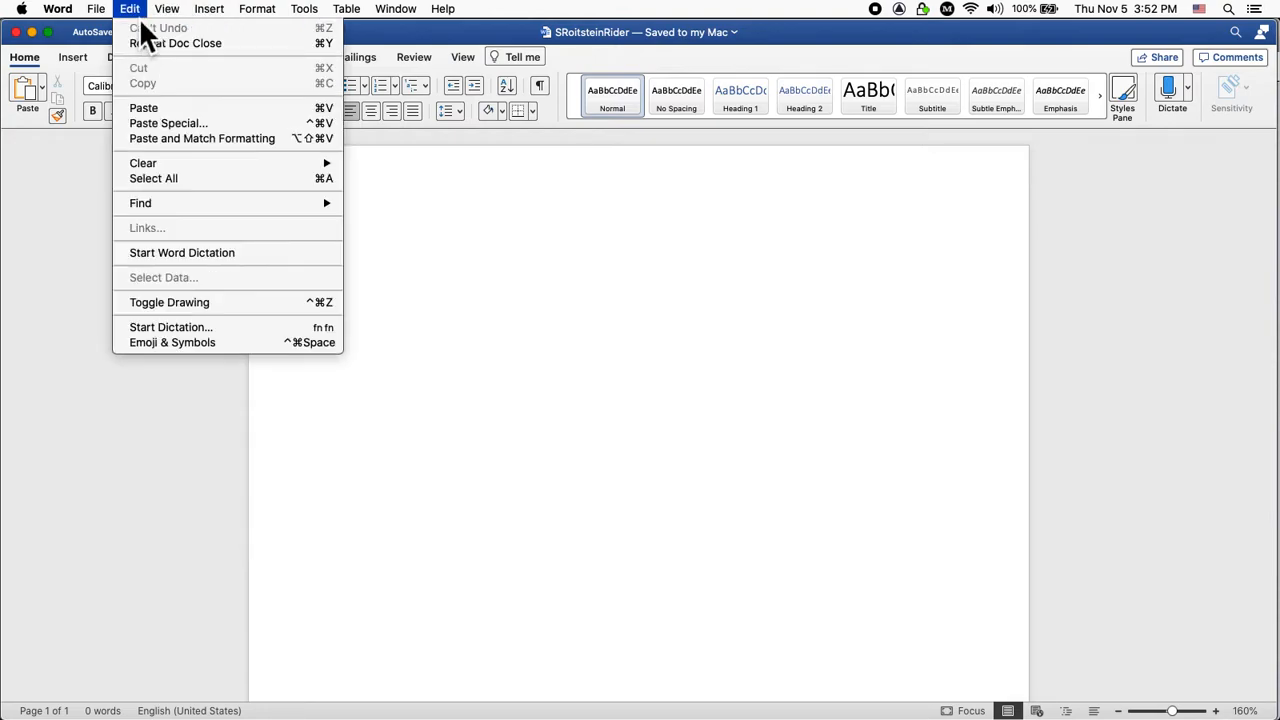
pyautogui.moveTo(286, 20)
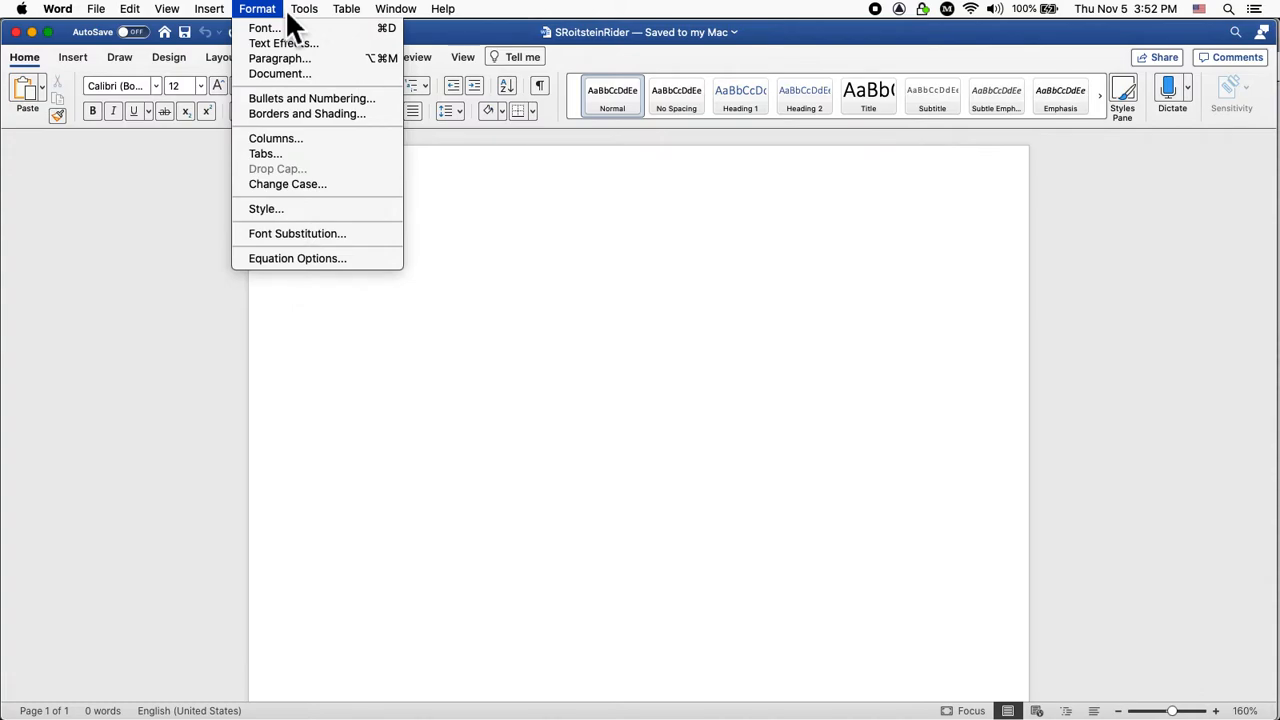
pyautogui.moveTo(346, 15)
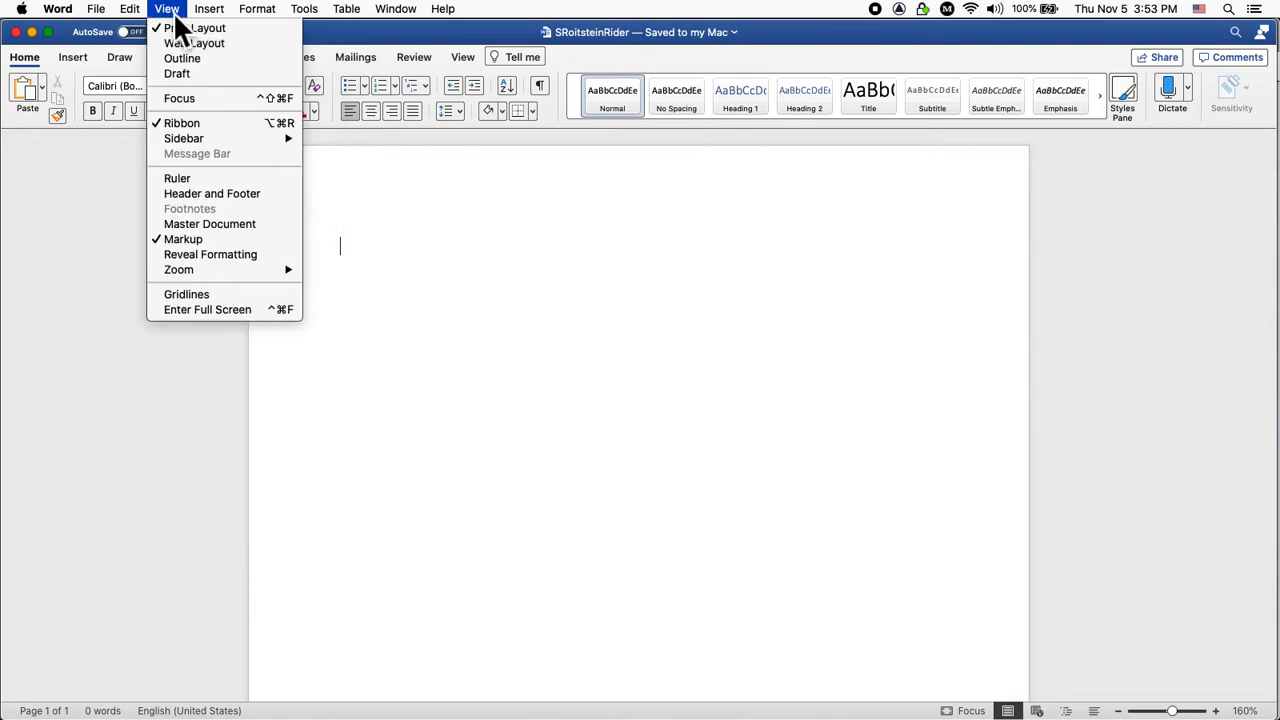
# Open the Word header and copy the four contact placeholder lines from the Blackboard page.
pyautogui.click(207, 195)
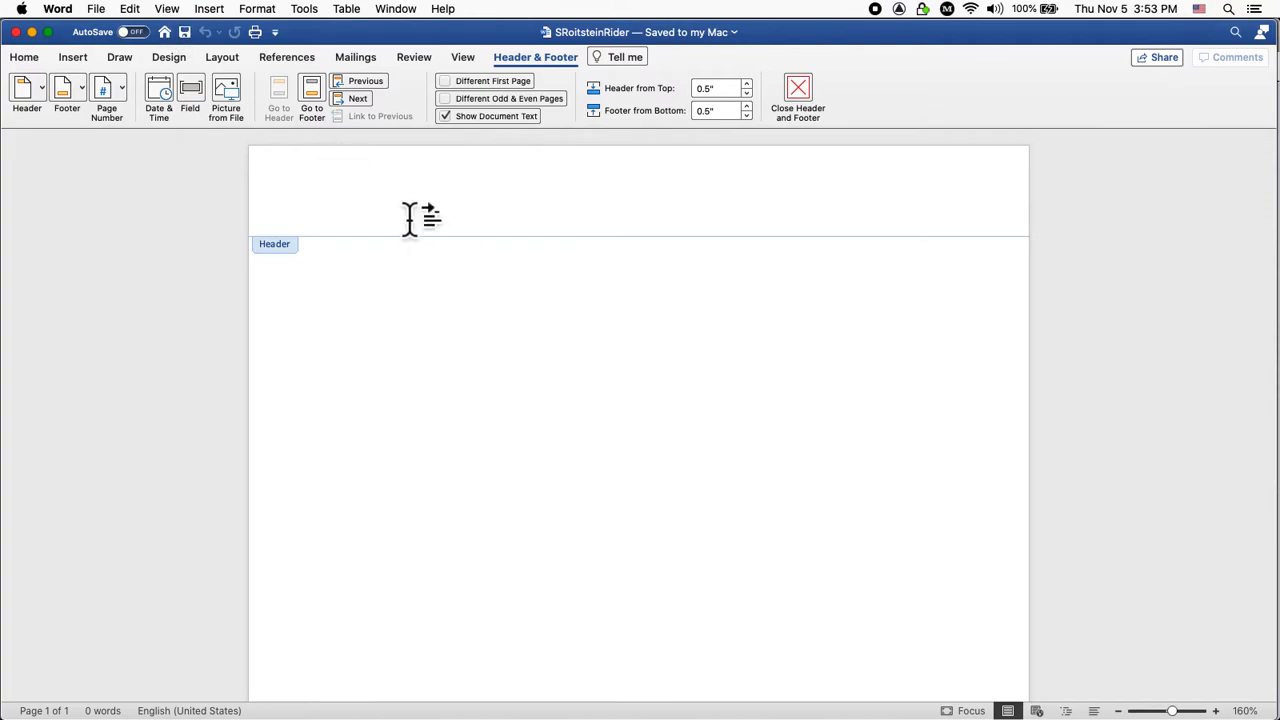
pyautogui.press('super+Tab')
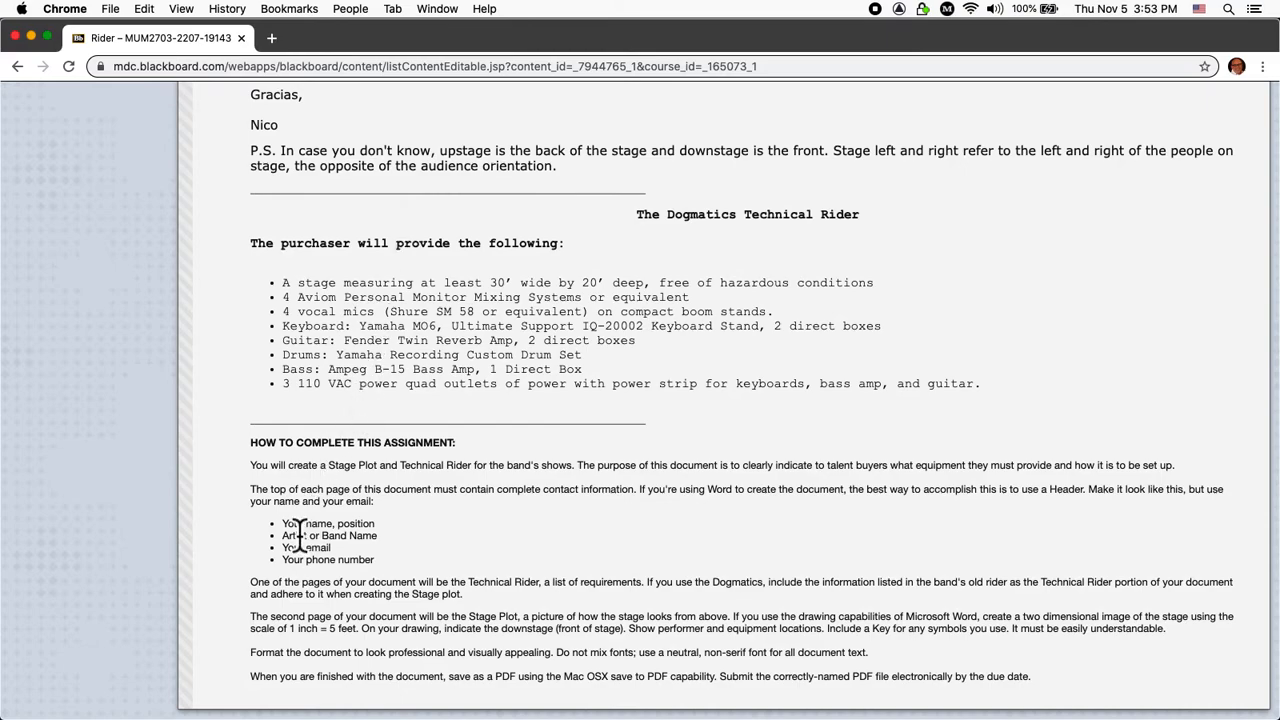
pyautogui.moveTo(284, 523); pyautogui.dragTo(380, 558)
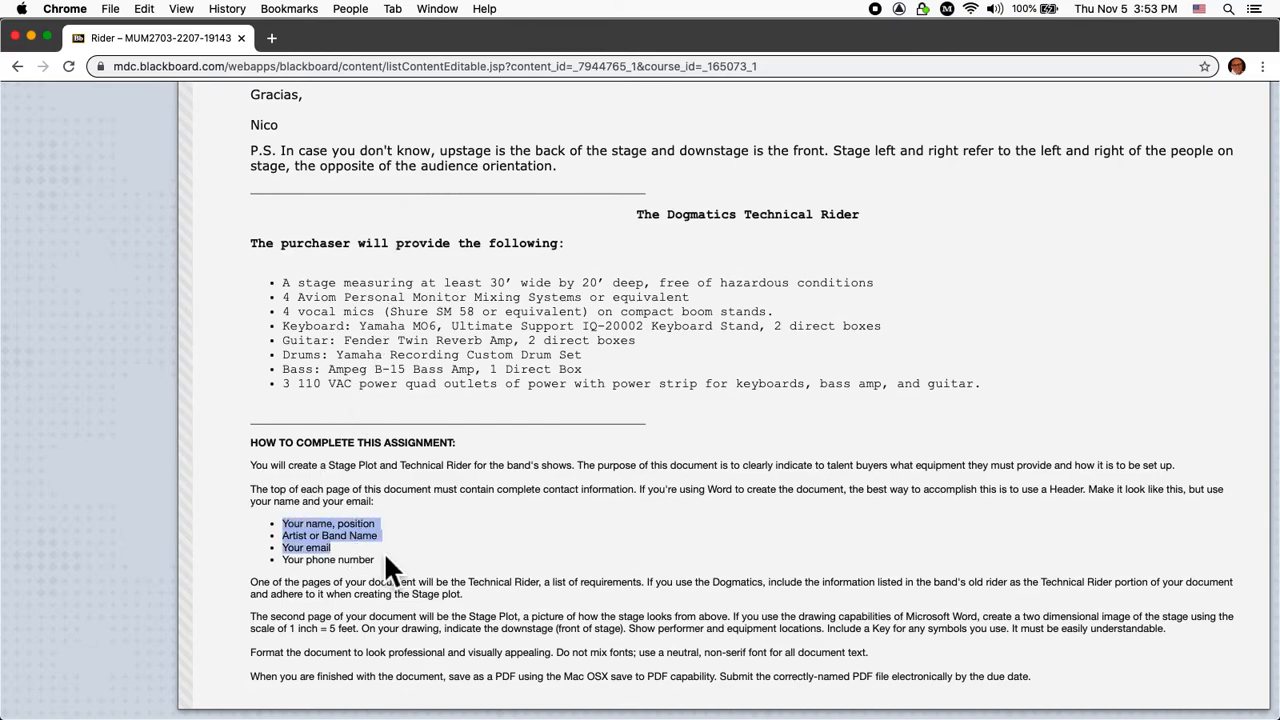
pyautogui.press('super+c')
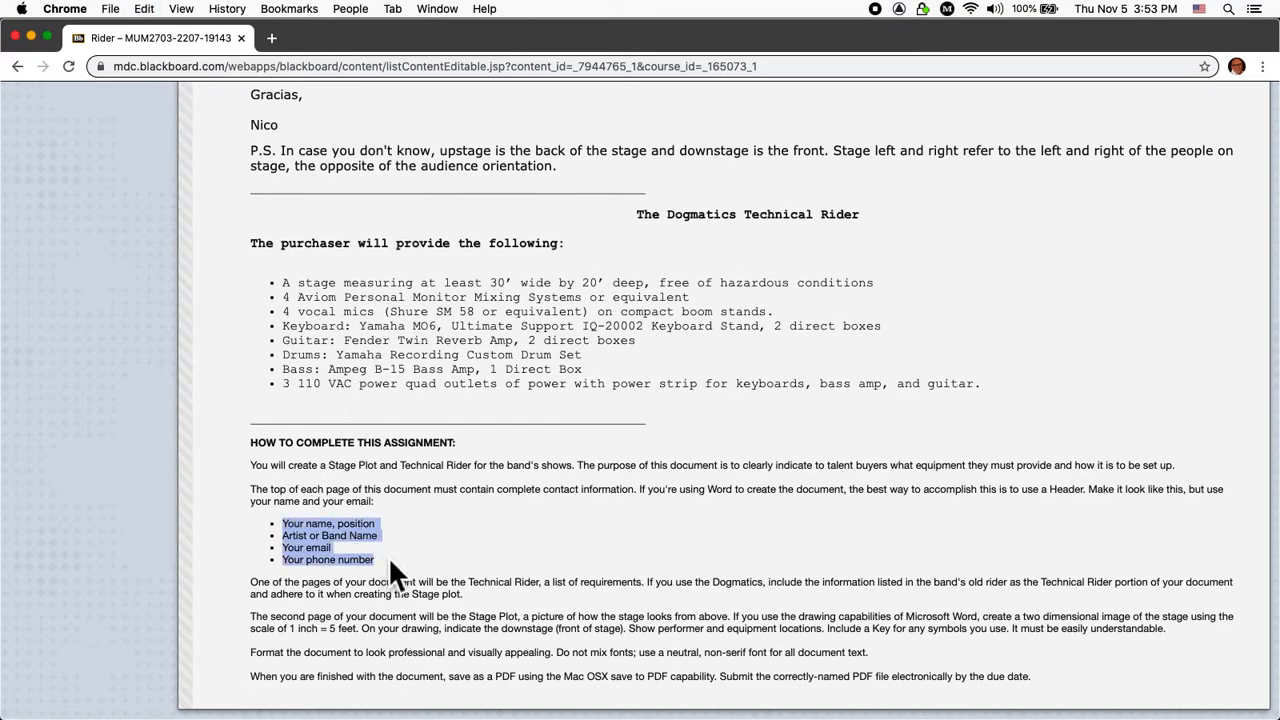
pyautogui.press('super+Tab')
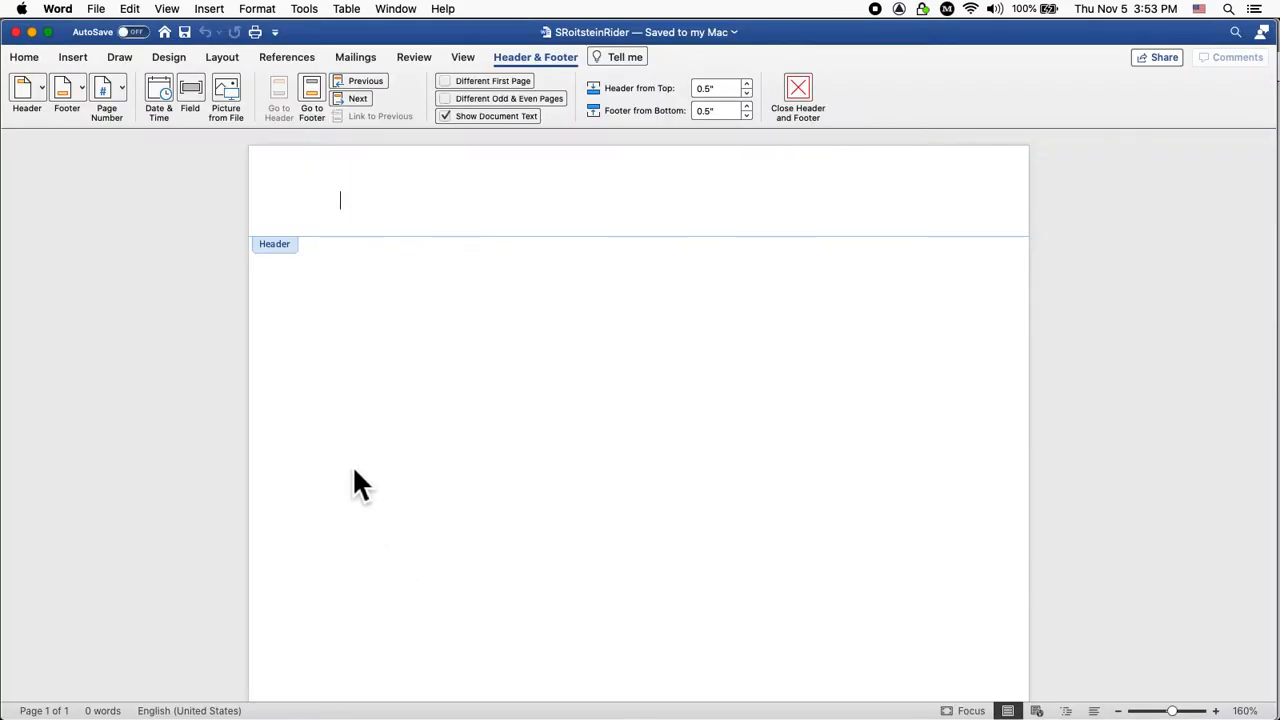
pyautogui.click(436, 223)
pyautogui.press('super+Tab')
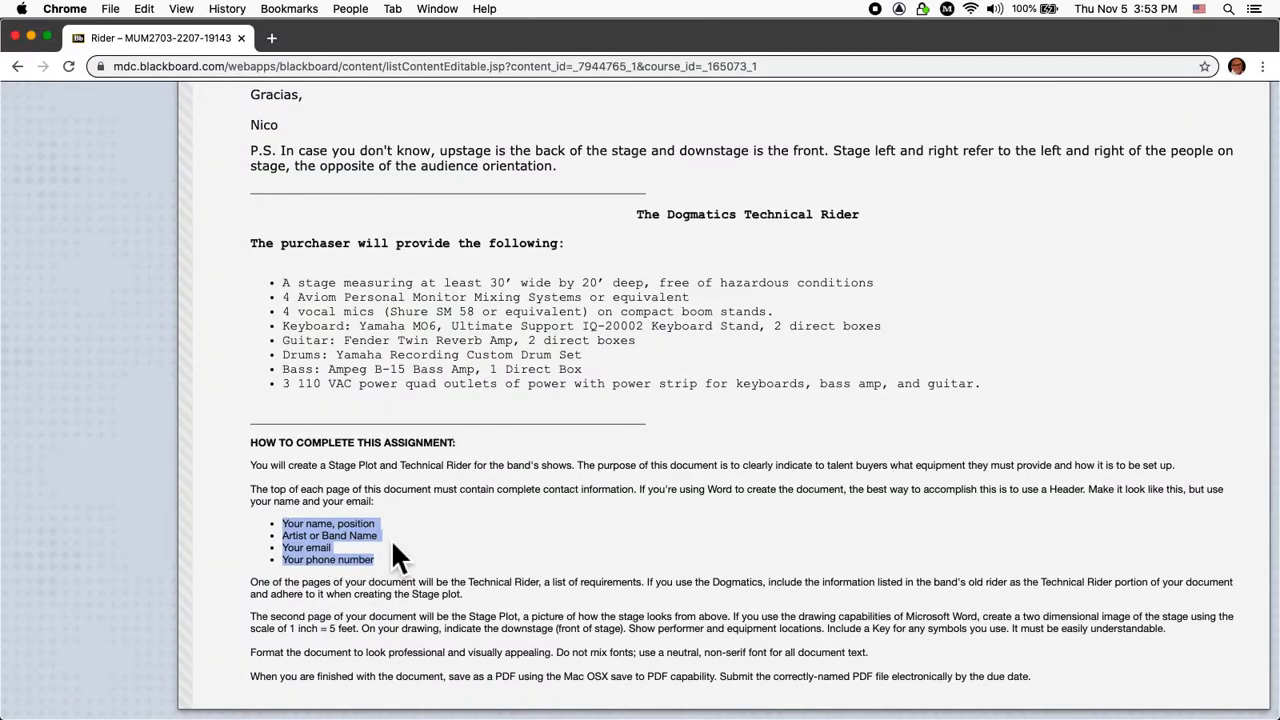
pyautogui.press('super+Tab')
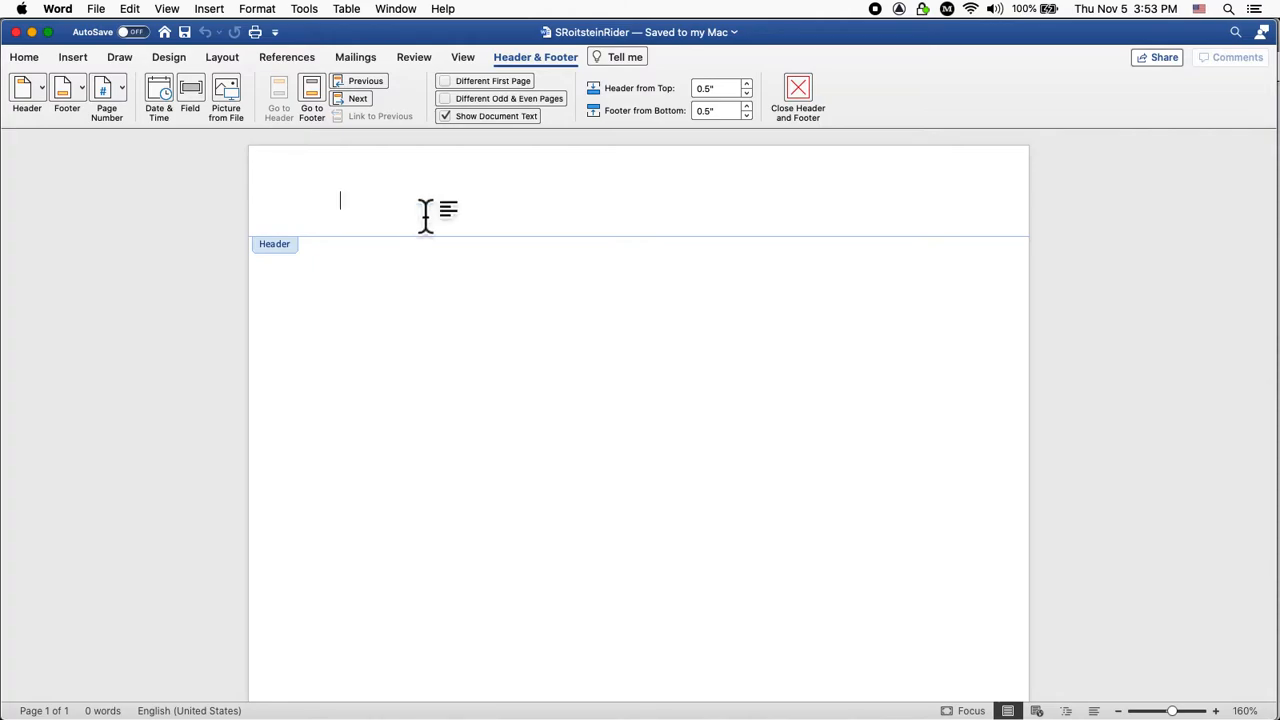
# Paste the contact lines into the header as Unformatted Text and select all four.
pyautogui.click(133, 10)
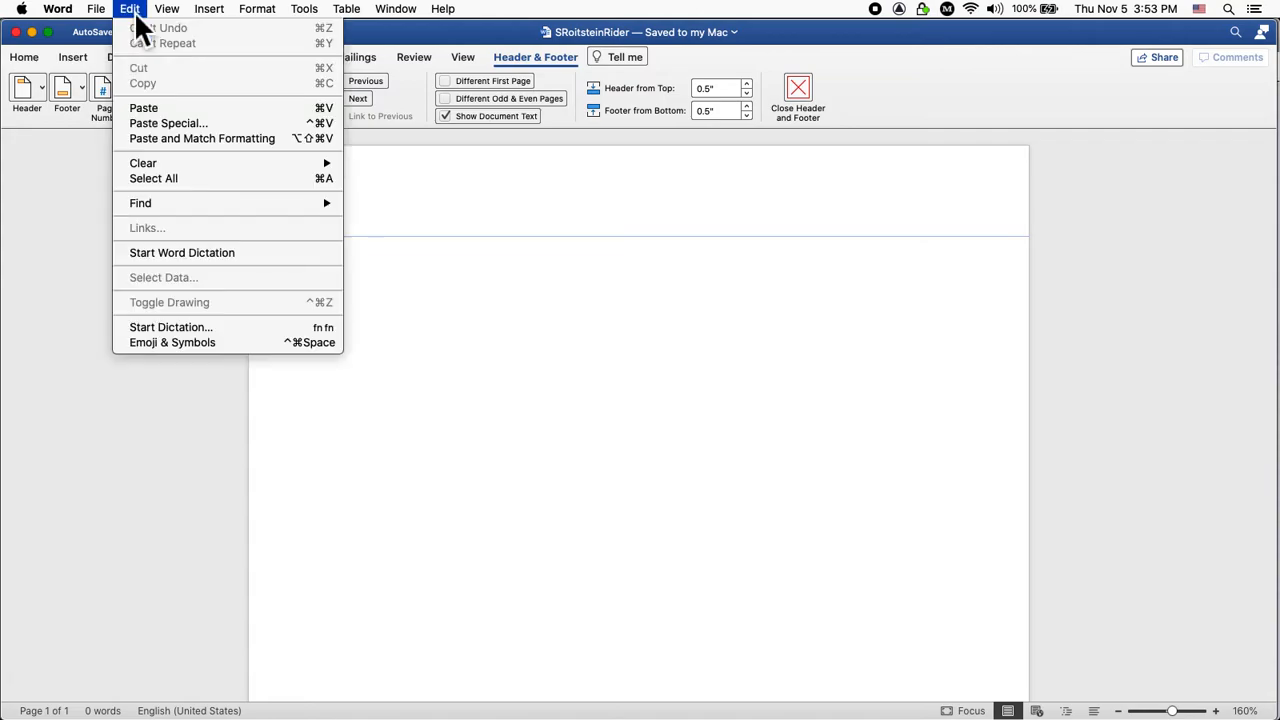
pyautogui.click(159, 122)
pyautogui.click(483, 251)
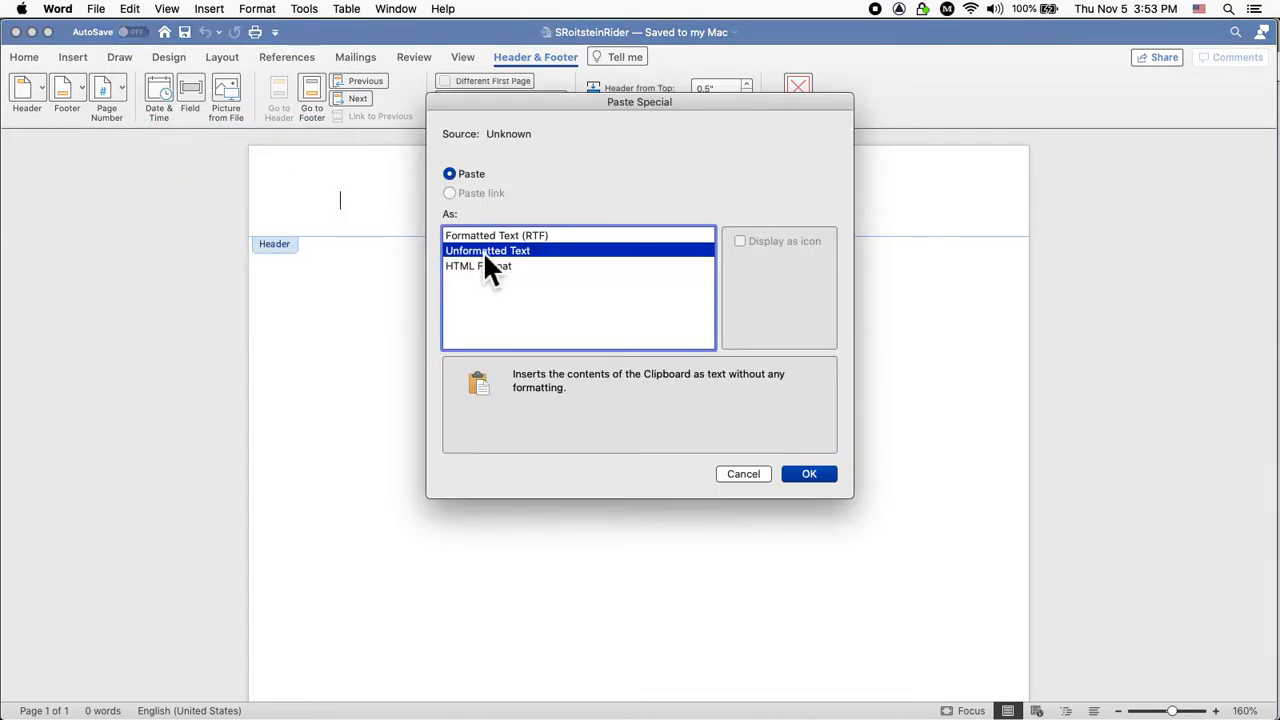
pyautogui.click(824, 478)
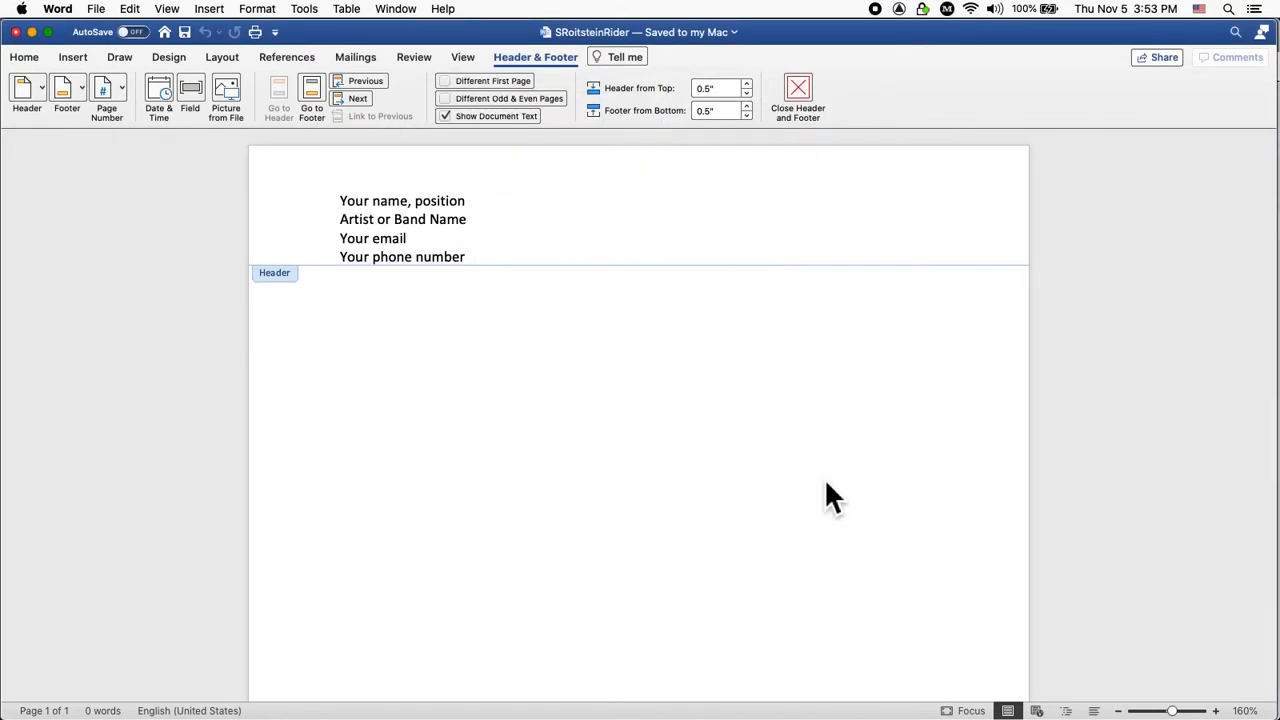
pyautogui.moveTo(481, 262); pyautogui.dragTo(339, 199)
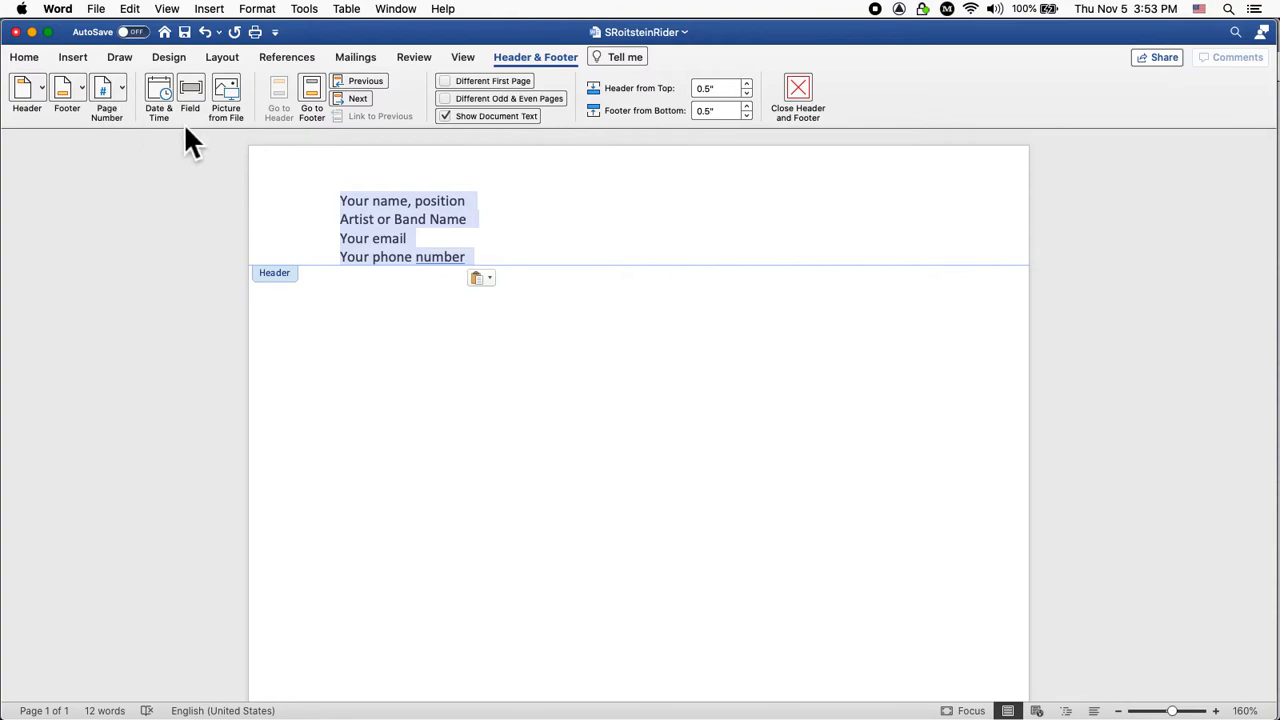
pyautogui.click(31, 61)
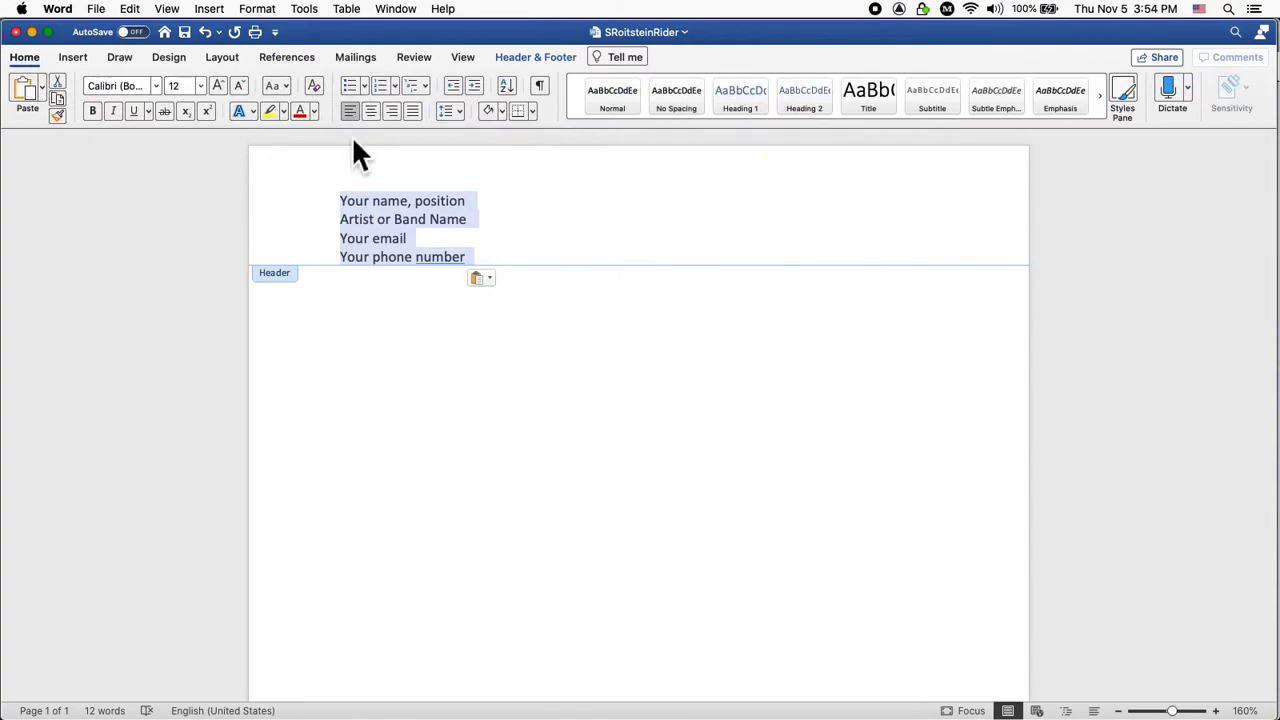
# Centre the header lines and replace the 'Your name' placeholder with the author's name.
pyautogui.click(376, 105)
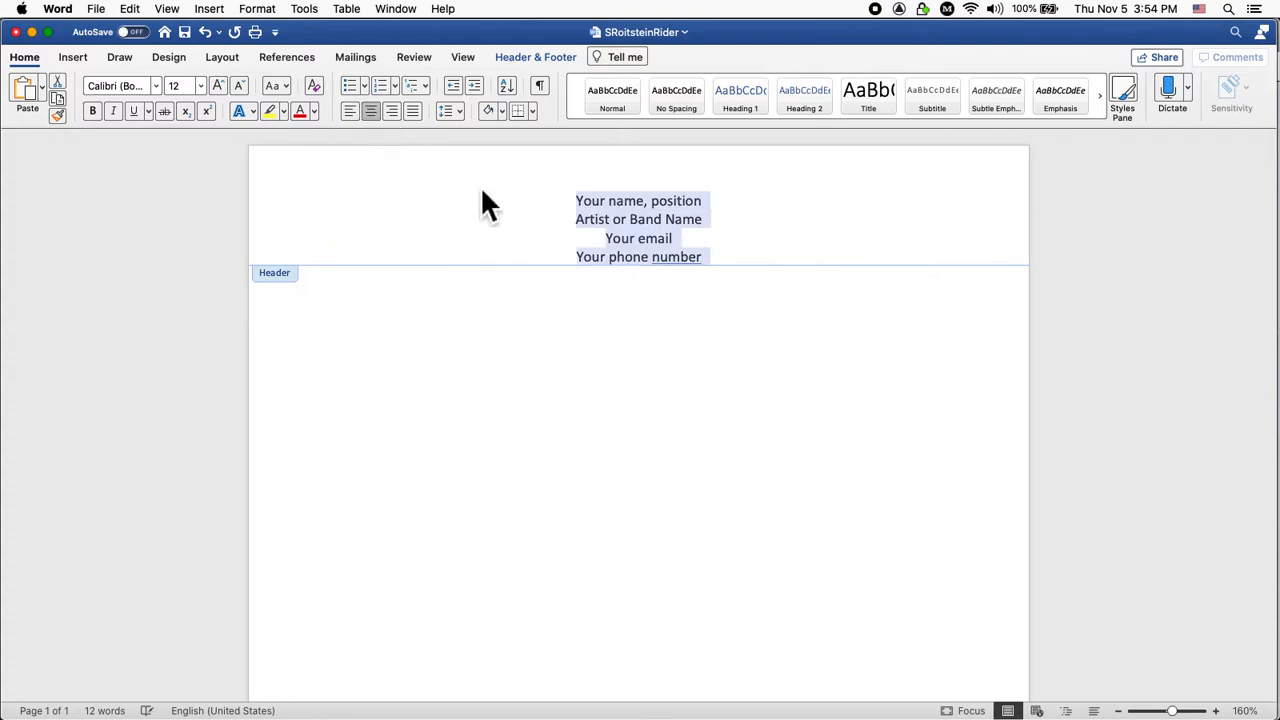
pyautogui.click(596, 198)
pyautogui.moveTo(596, 198); pyautogui.dragTo(651, 206)
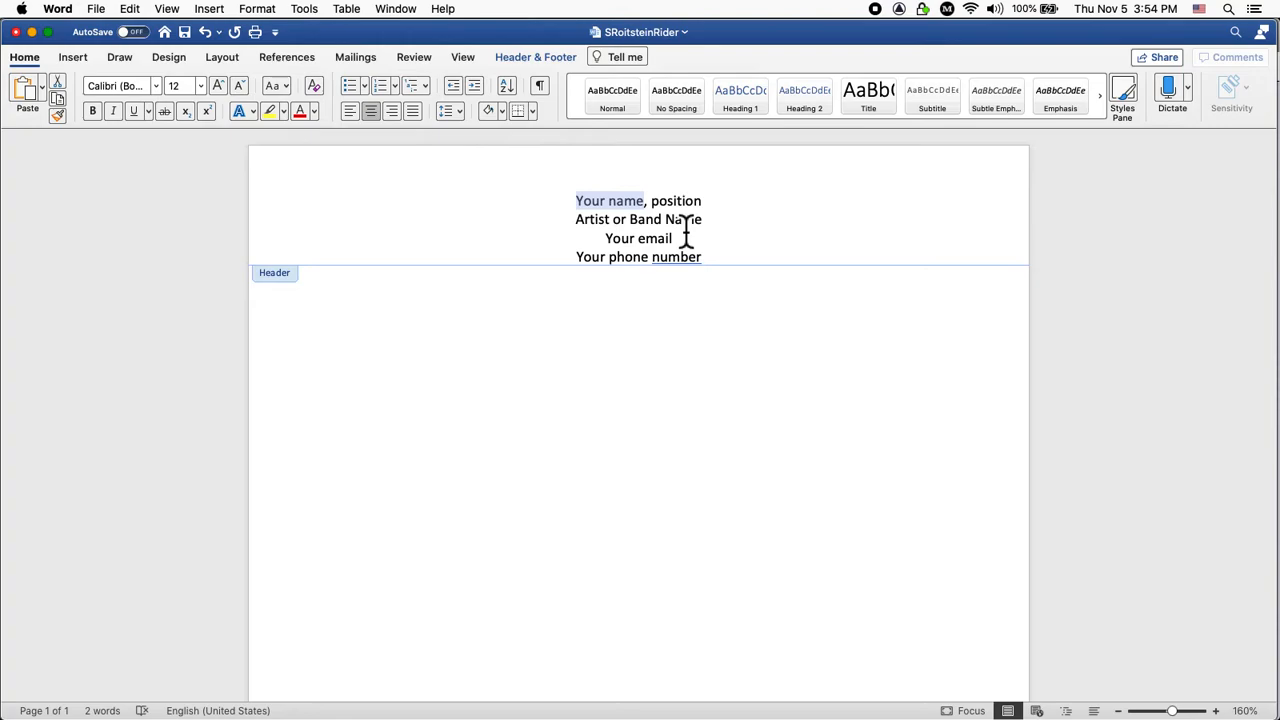
pyautogui.press('BackSpace')
pyautogui.press('super+l')
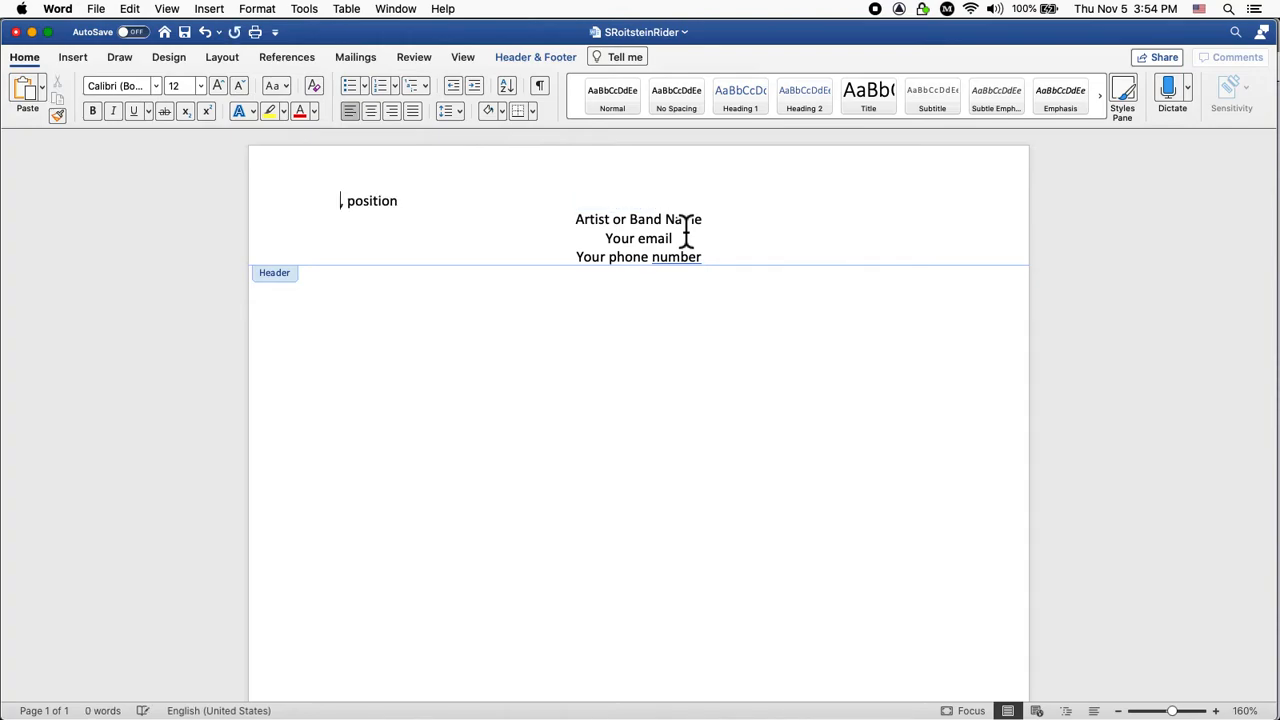
pyautogui.press('super+e')
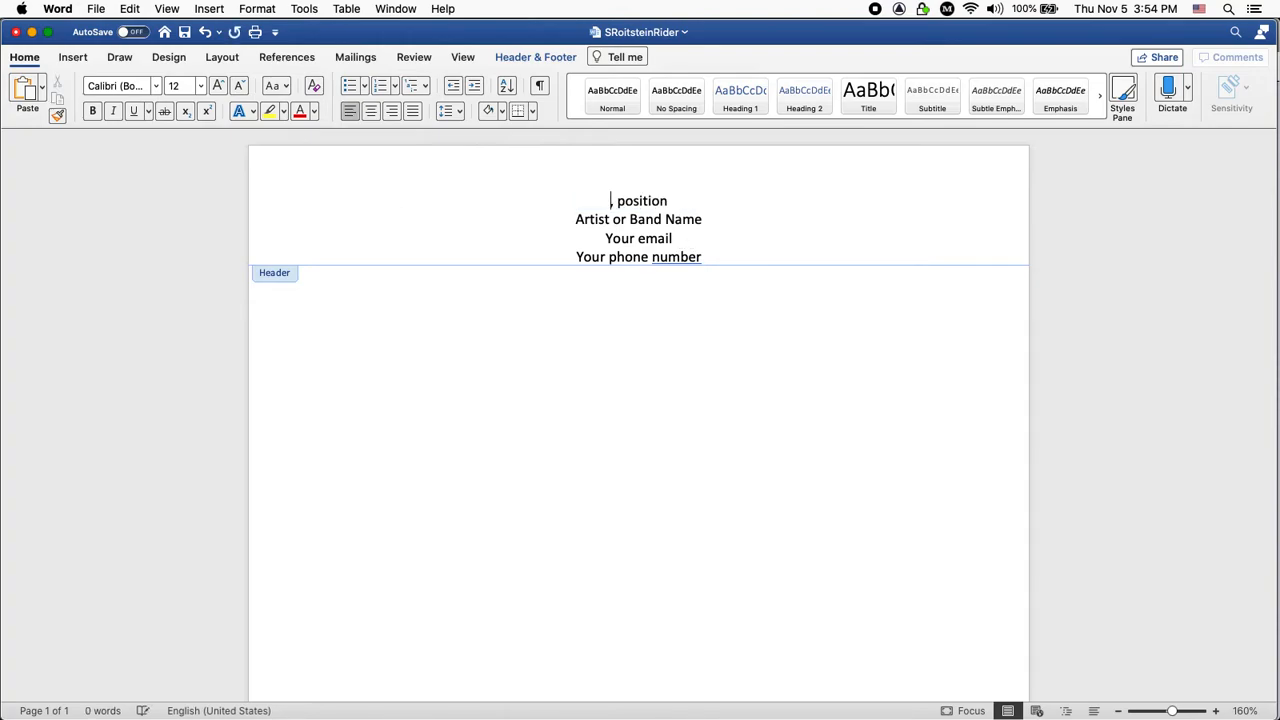
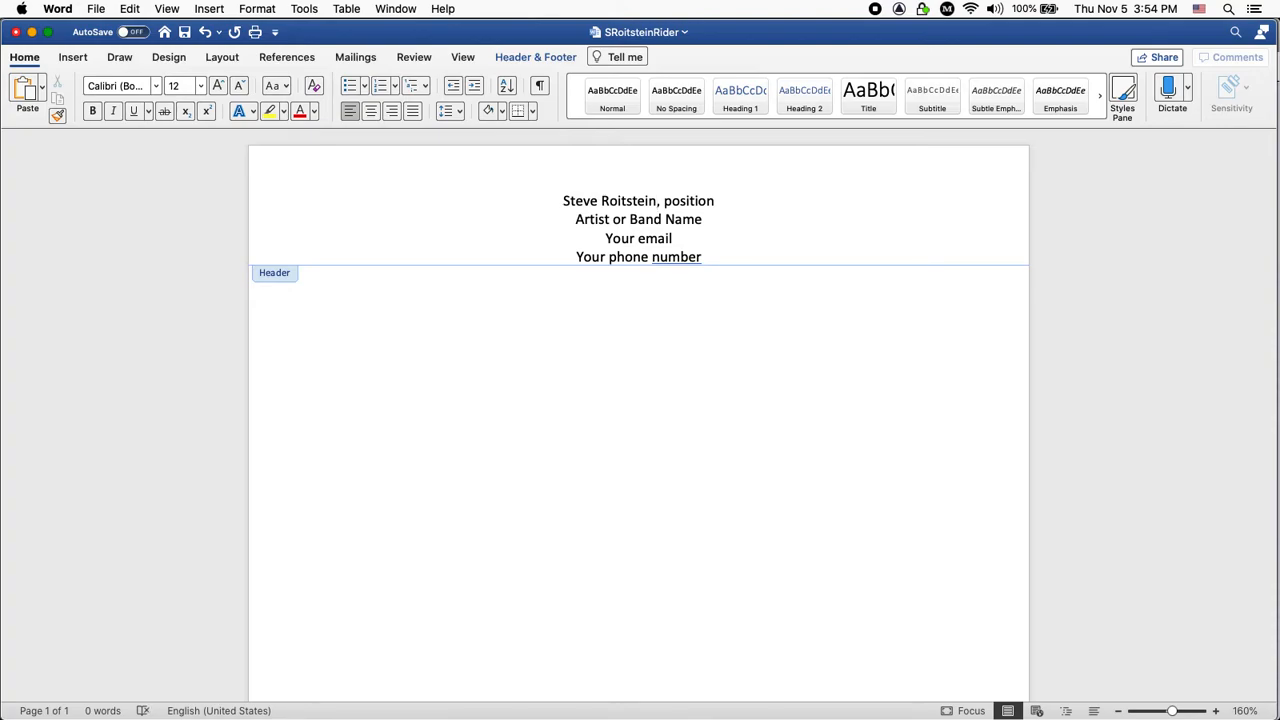
# Replace 'position' with 'Representative' and select the Artist or Band Name line.
pyautogui.doubleClick(699, 204)
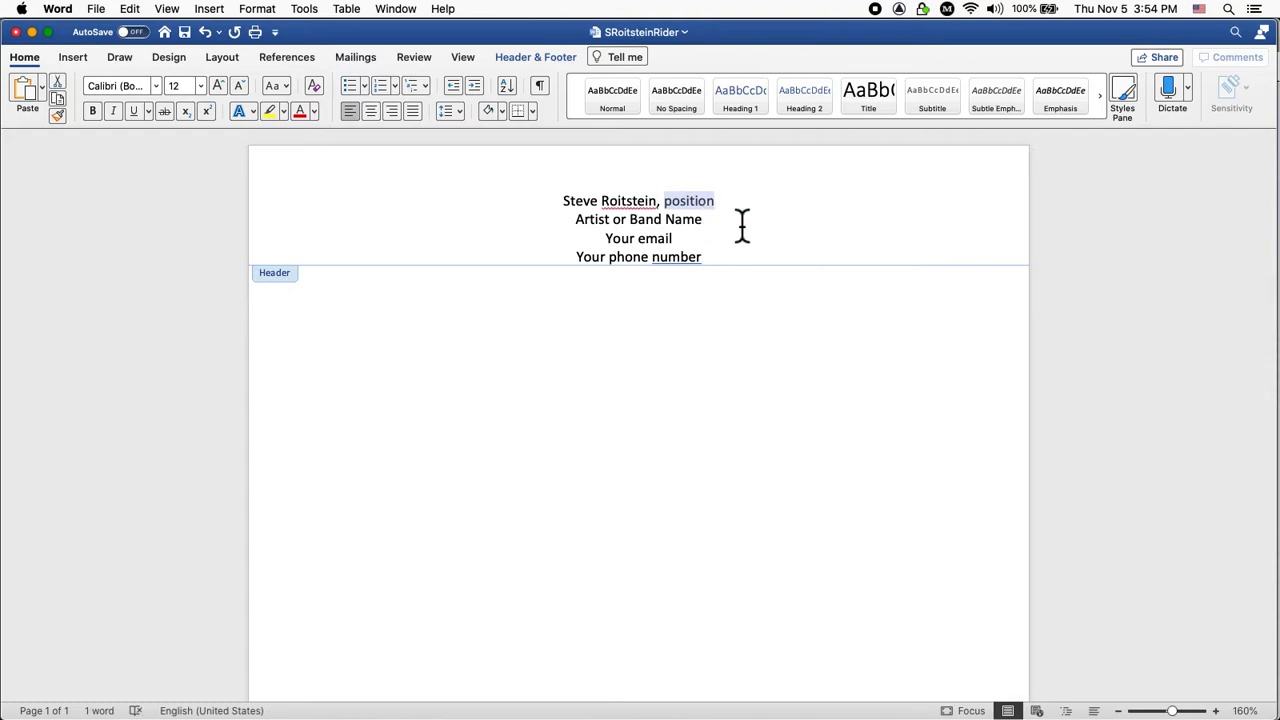
pyautogui.write('Repre')
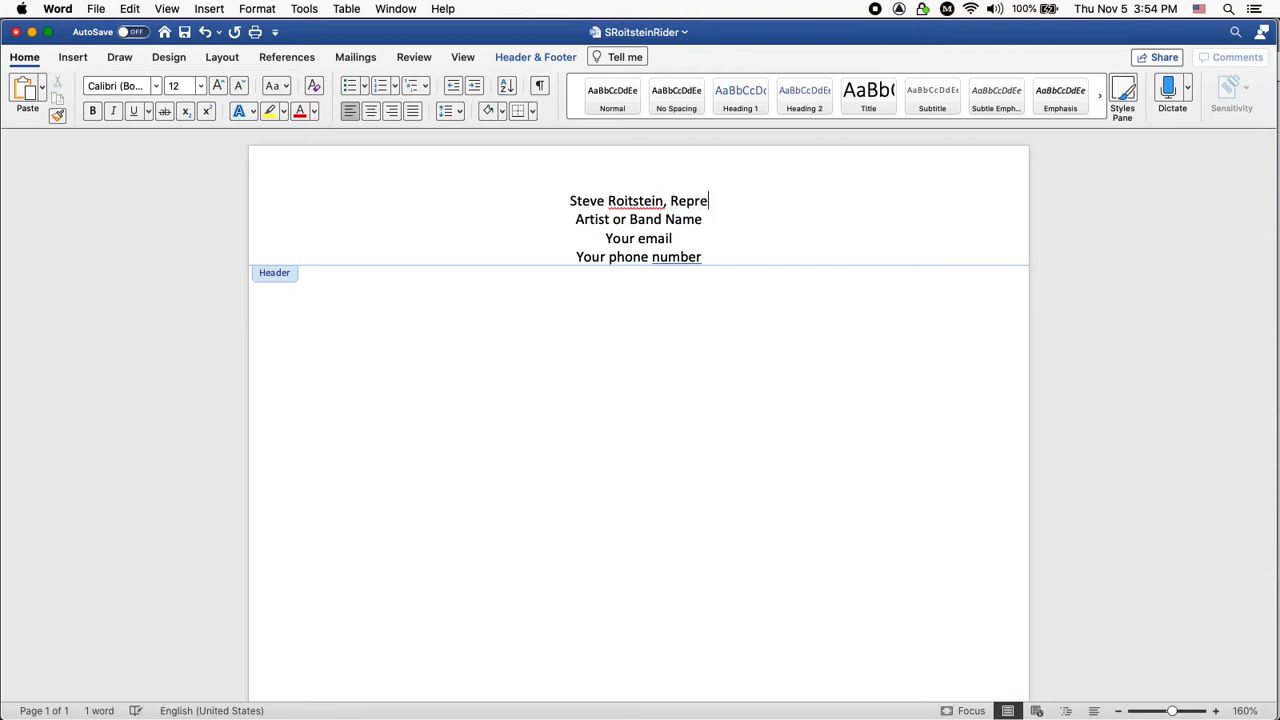
pyautogui.write('sentative')
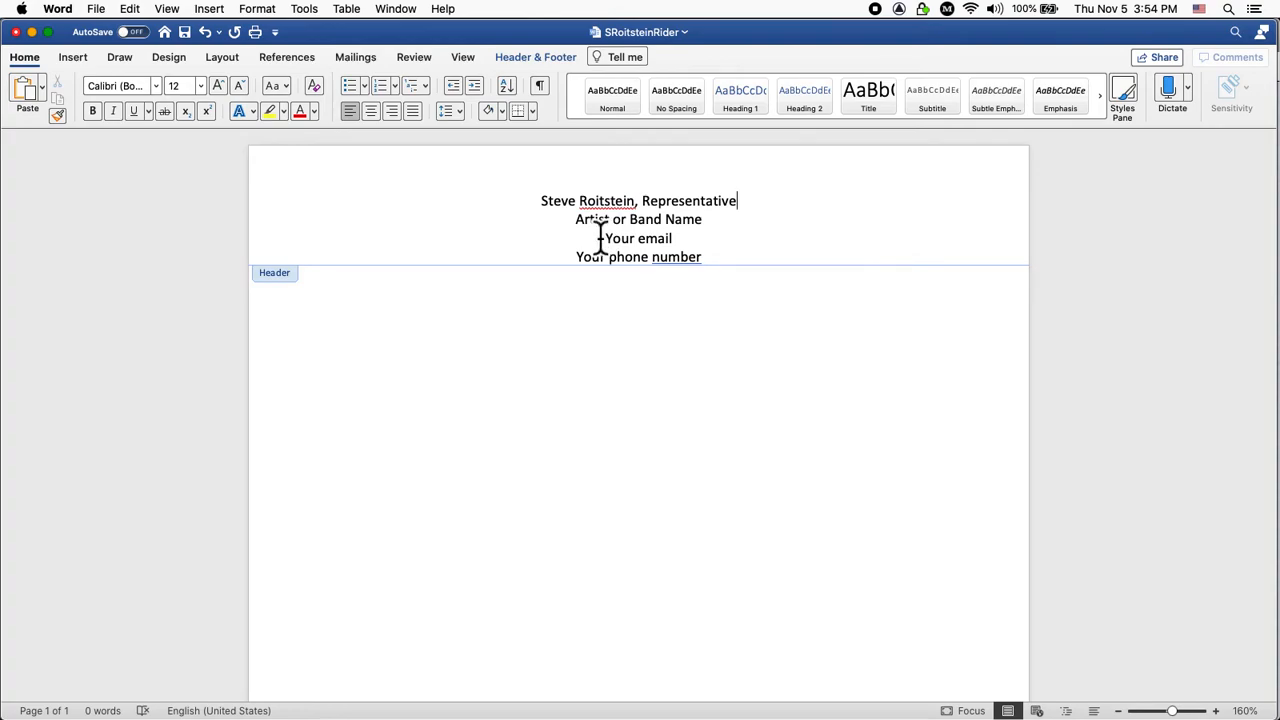
pyautogui.moveTo(577, 221); pyautogui.dragTo(713, 238)
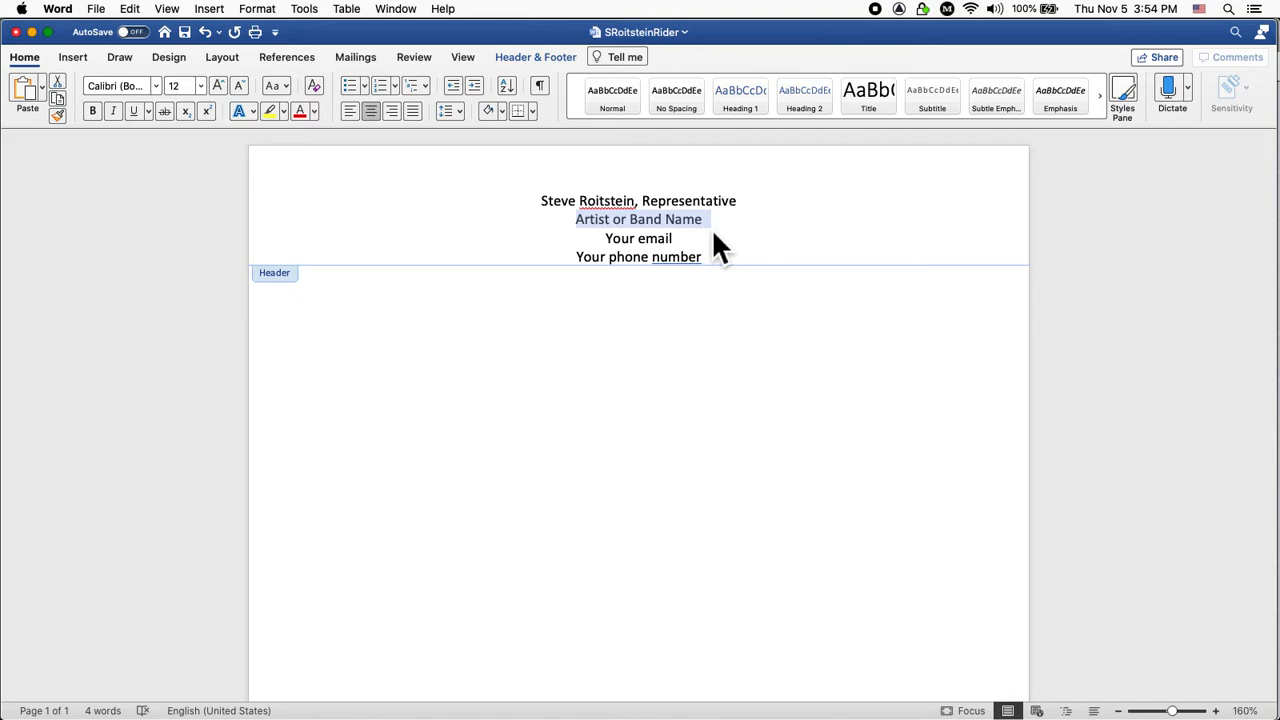
# Fill in the band name 'Squeaky Toy Boy' and replace the email placeholder with the contact e-mail.
pyautogui.write('Squeaky')
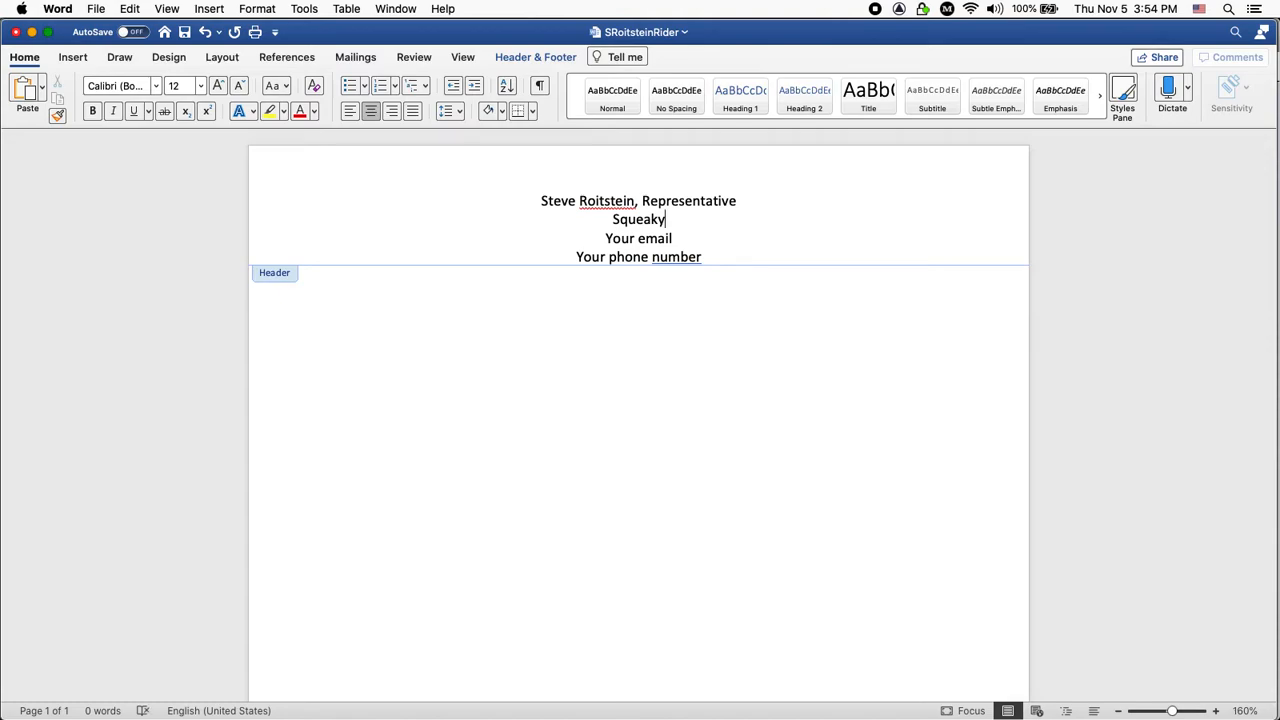
pyautogui.write(' Toy Boy')
pyautogui.doubleClick(663, 244)
pyautogui.press('BackSpace')
pyautogui.press('BackSpace')
pyautogui.press('BackSpace')
pyautogui.press('BackSpace')
pyautogui.press('BackSpace')
pyautogui.press('BackSpace')
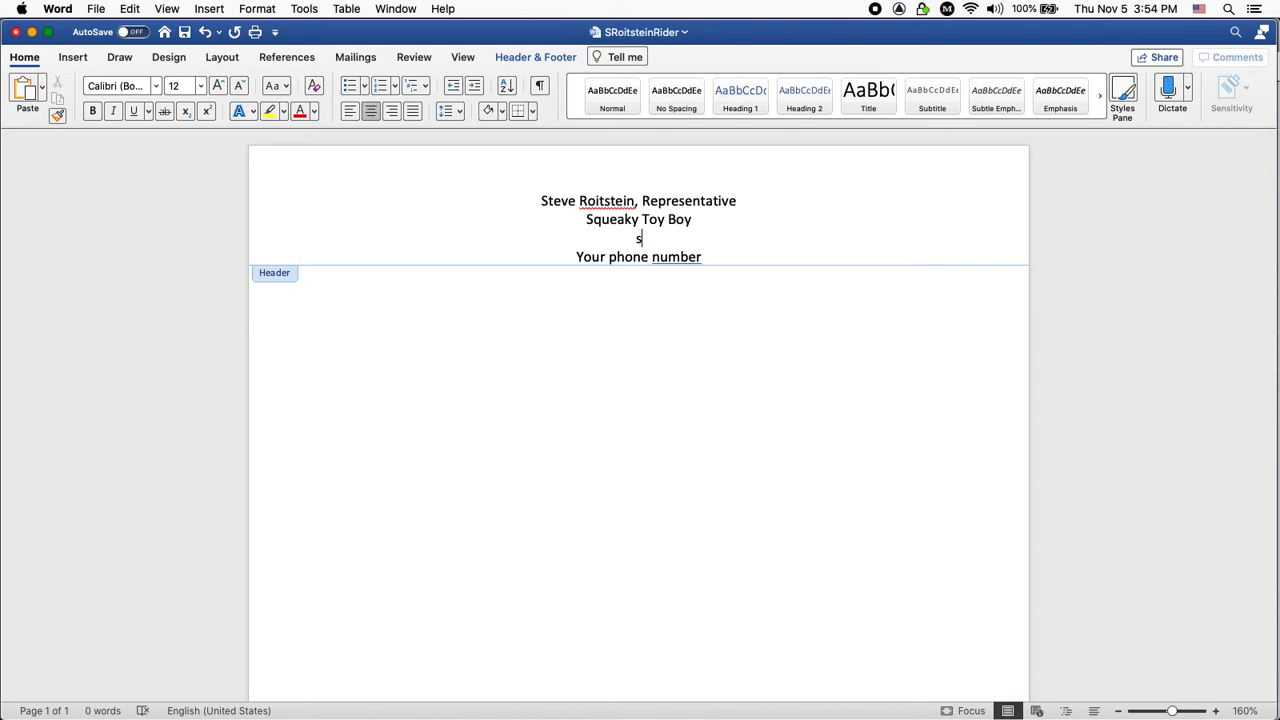
# Replace the phone placeholder with the contact phone number and add a line after the e-mail.
pyautogui.doubleClick(692, 260)
pyautogui.press('BackSpace')
pyautogui.press('BackSpace')
pyautogui.press('BackSpace')
pyautogui.press('BackSpace')
pyautogui.press('BackSpace')
pyautogui.press('BackSpace')
pyautogui.press('BackSpace')
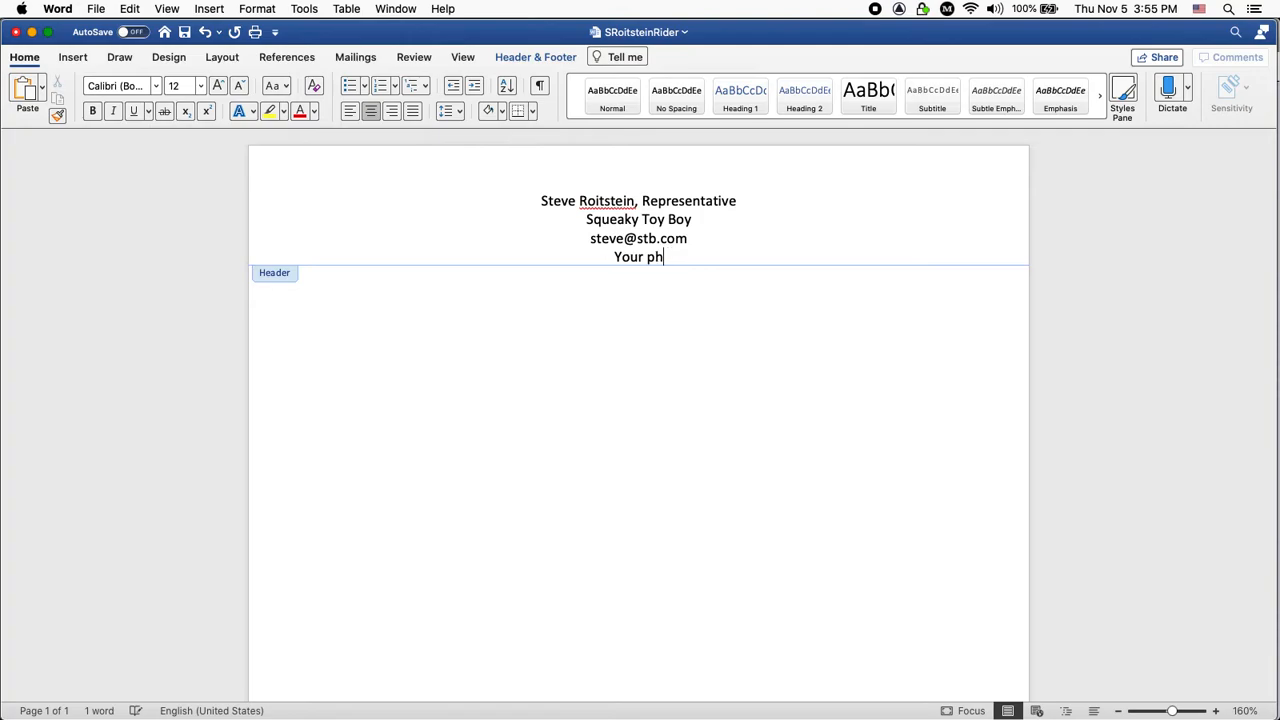
pyautogui.press('BackSpace')
pyautogui.press('BackSpace')
pyautogui.press('BackSpace')
pyautogui.press('BackSpace')
pyautogui.press('BackSpace')
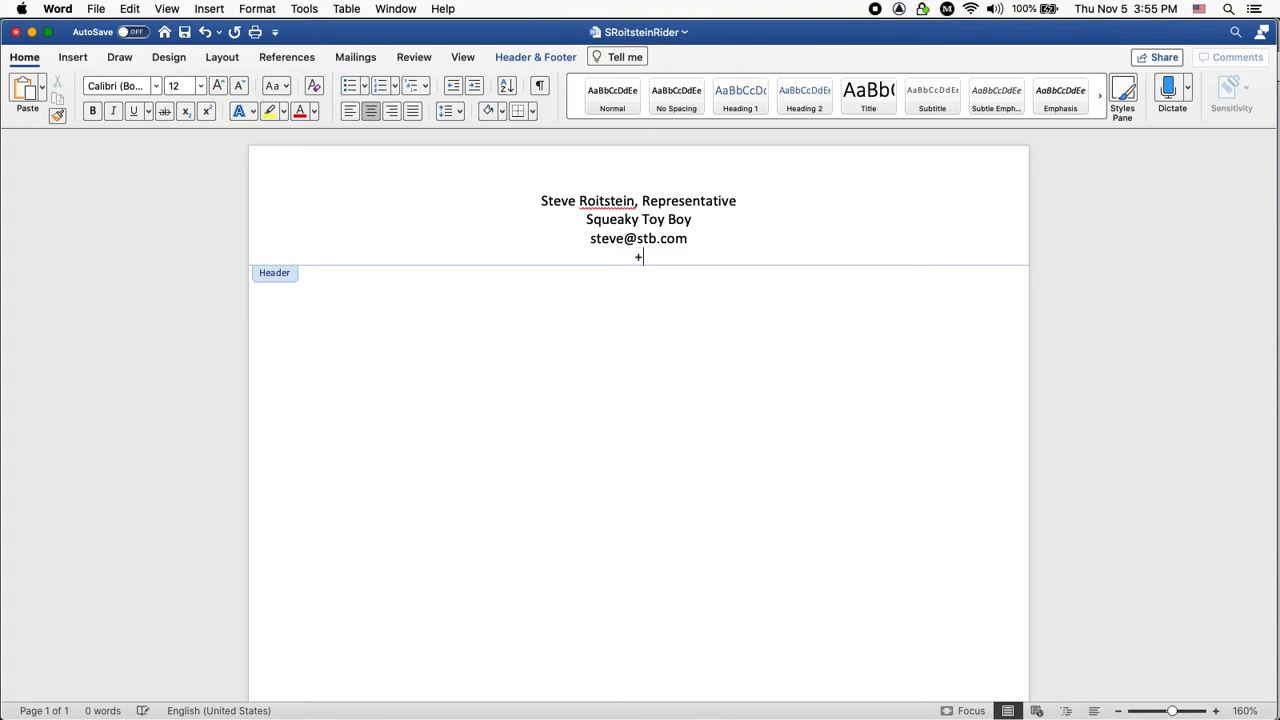
pyautogui.write('+1 (305) 555-1234')
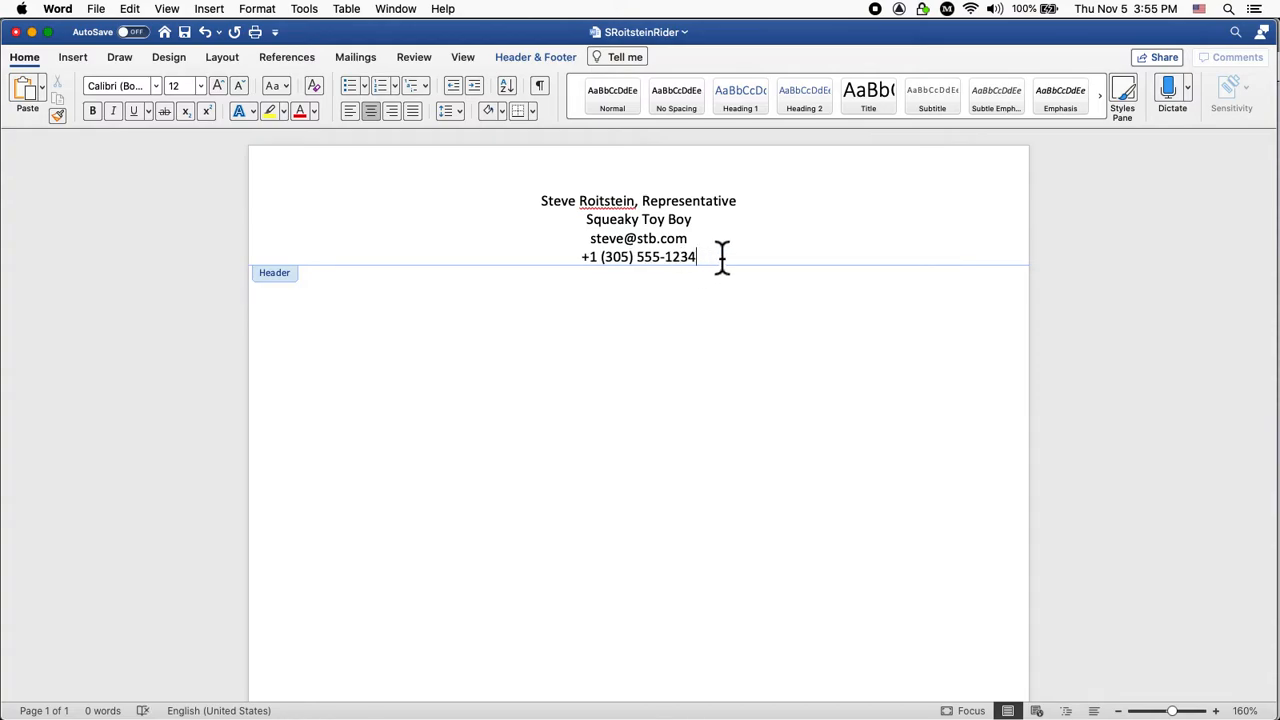
pyautogui.press('Up')
pyautogui.press('Return')
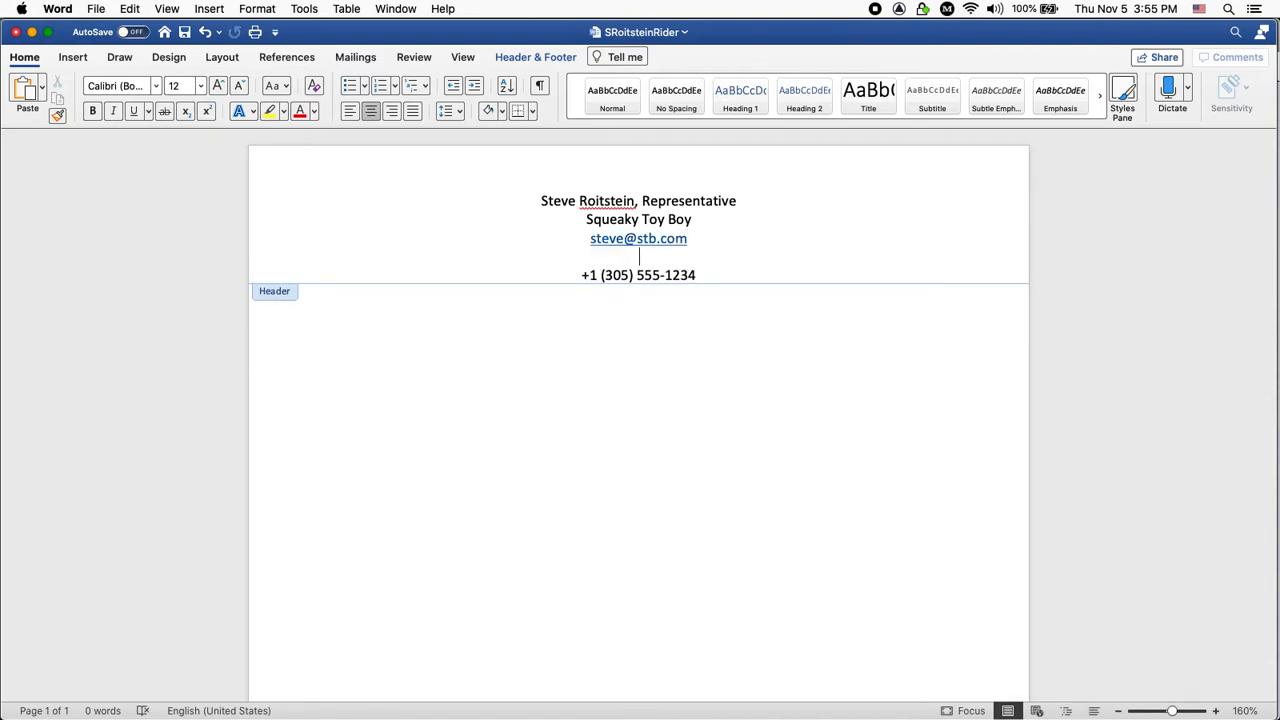
# Remove the blank line above the phone number, save the document, and close the header.
pyautogui.moveTo(590, 239); pyautogui.dragTo(687, 239)
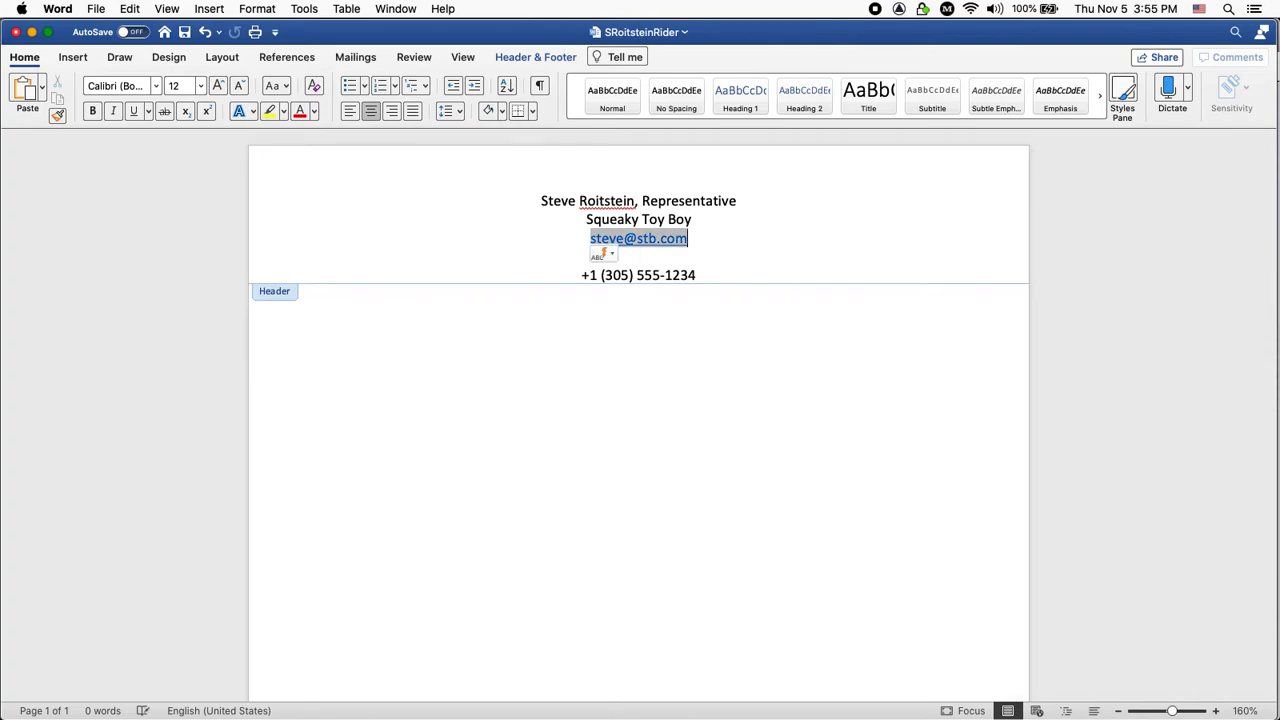
pyautogui.click(582, 275)
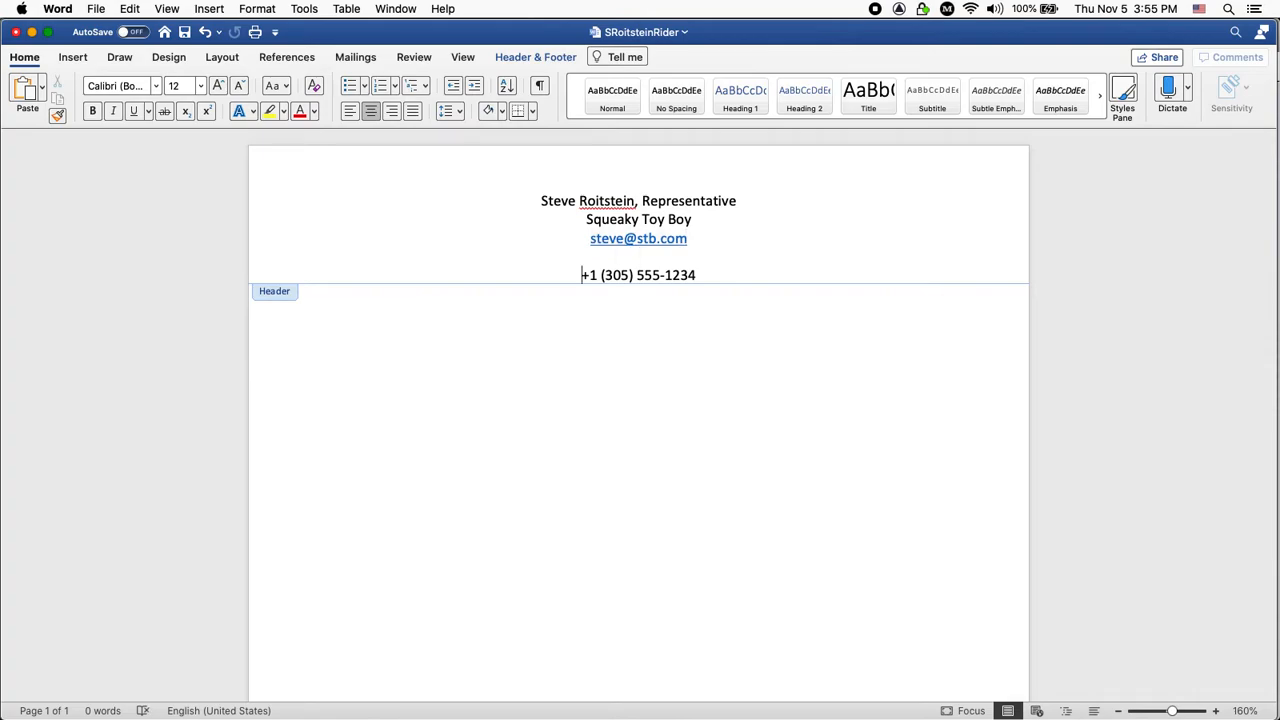
pyautogui.press('BackSpace')
pyautogui.press('BackSpace')
pyautogui.press('BackSpace')
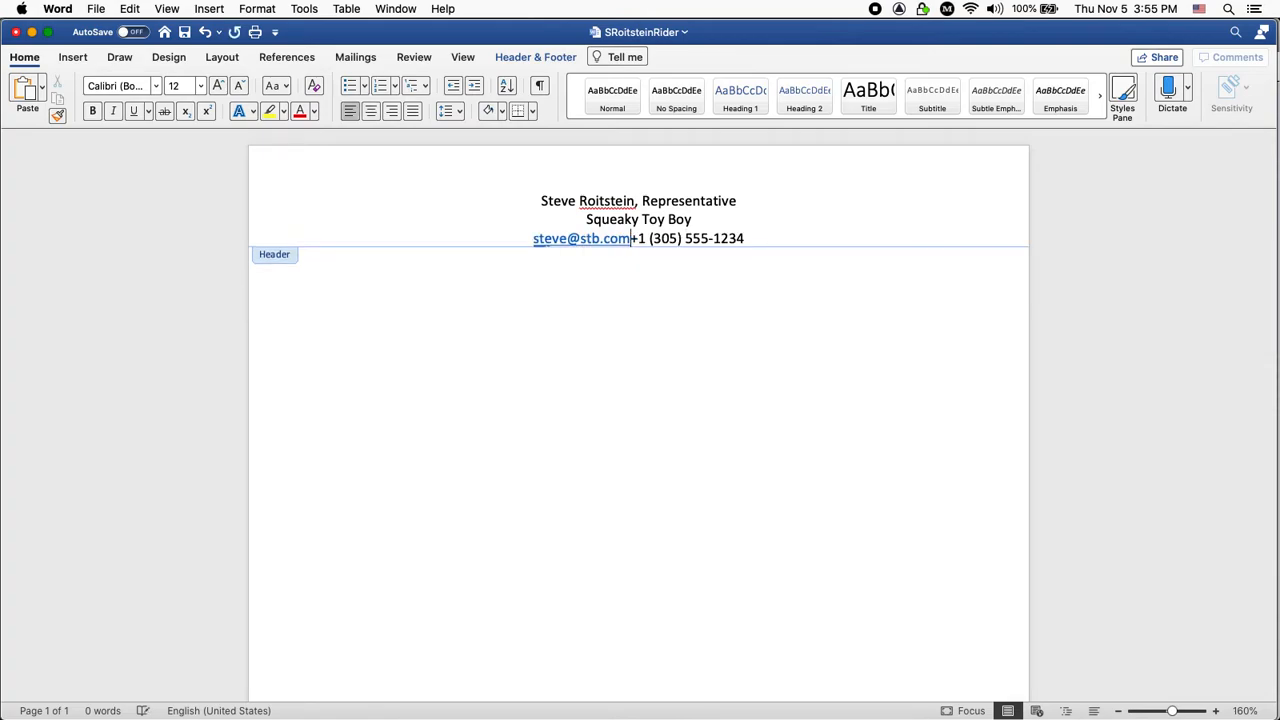
pyautogui.press('Return')
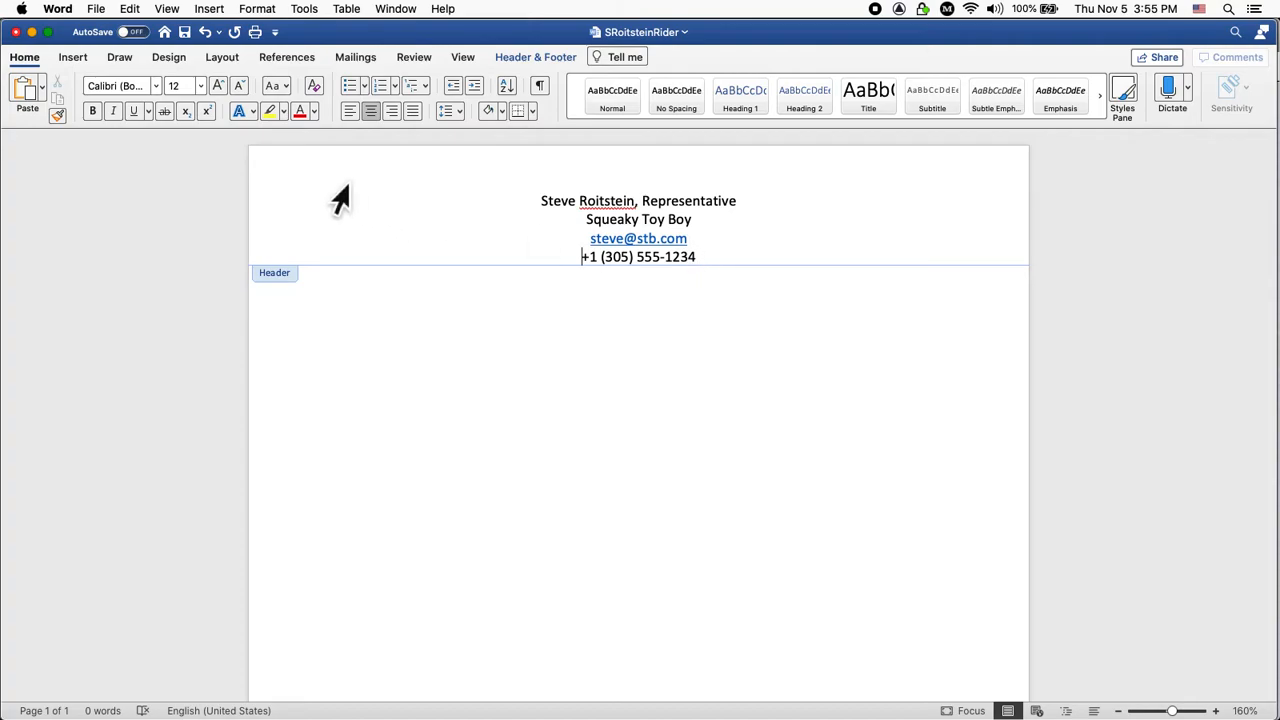
pyautogui.press('super+s')
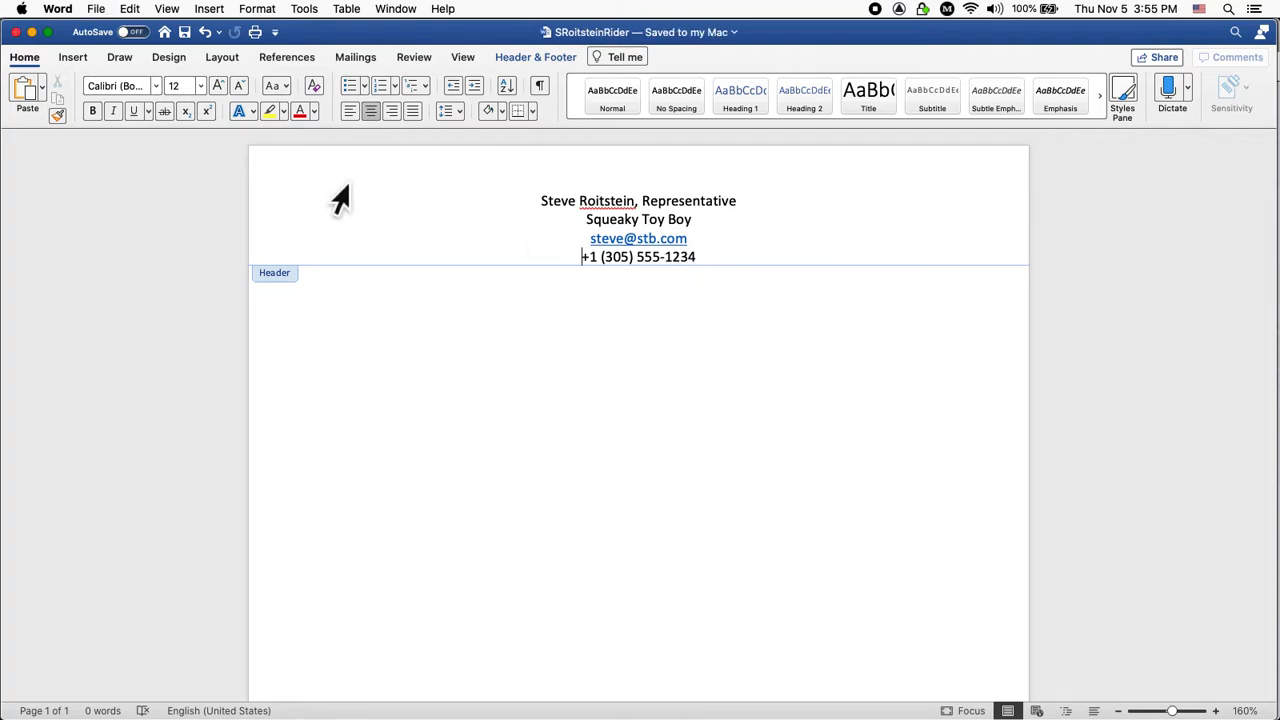
pyautogui.doubleClick(381, 329)
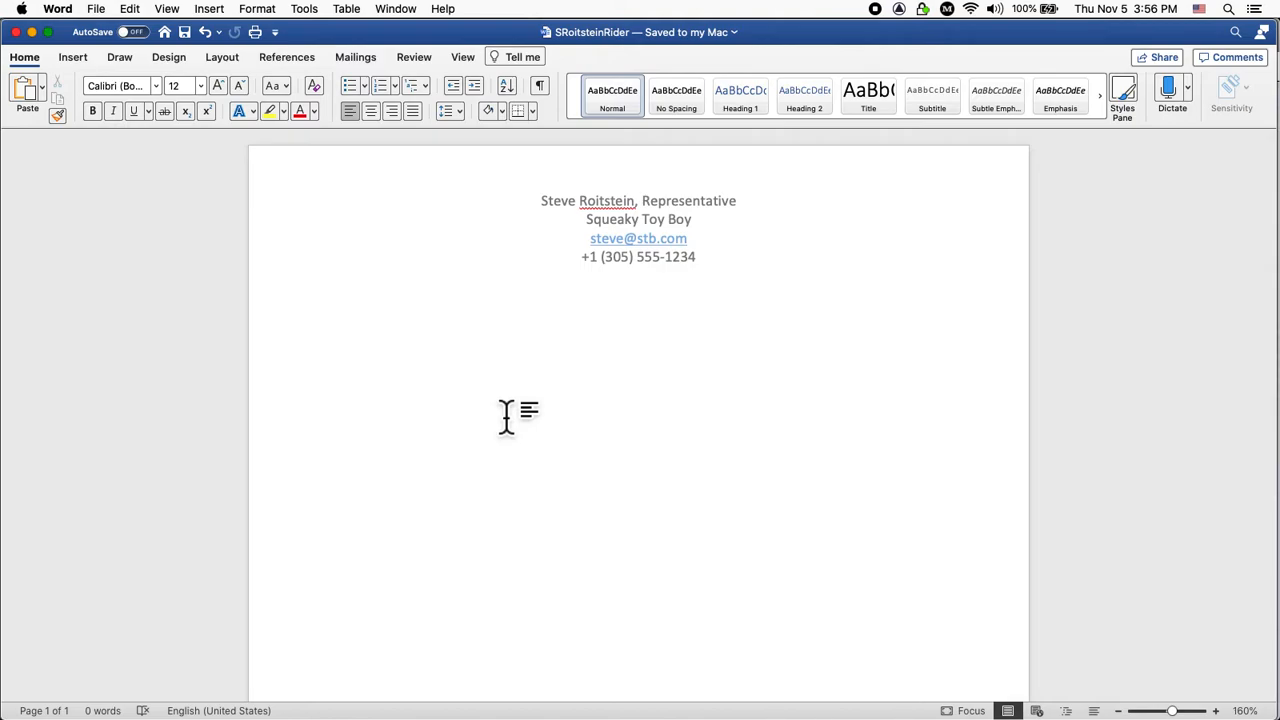
# In Chrome, select 'The Dogmatics Technical Rider' heading through its last equipment bullet, then return to Word.
pyautogui.press('super+Tab')
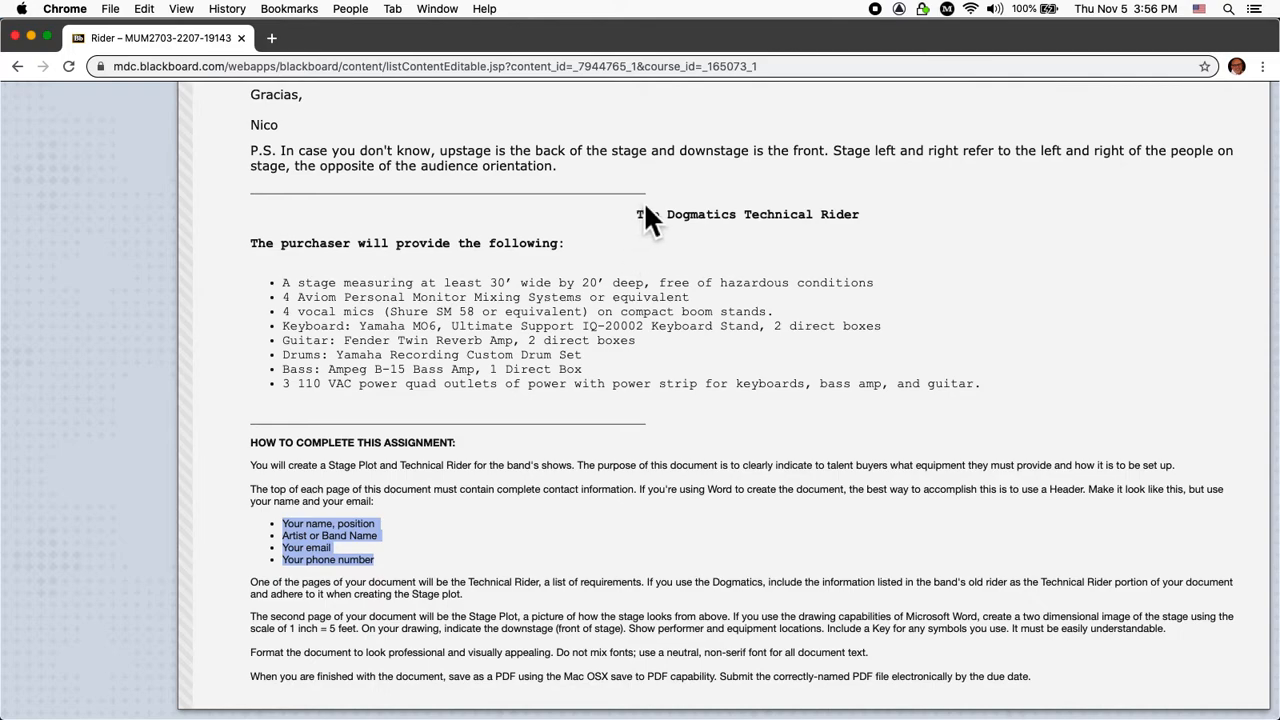
pyautogui.moveTo(638, 214); pyautogui.dragTo(1004, 382)
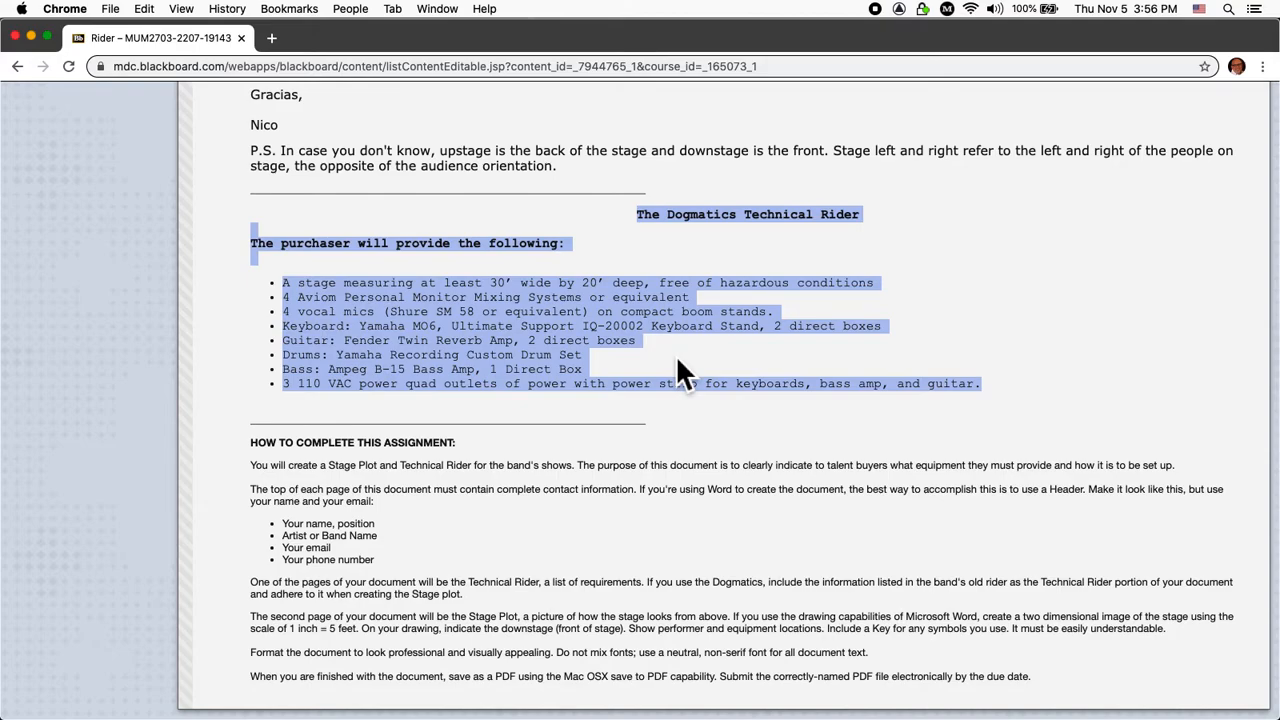
pyautogui.press('super+Tab')
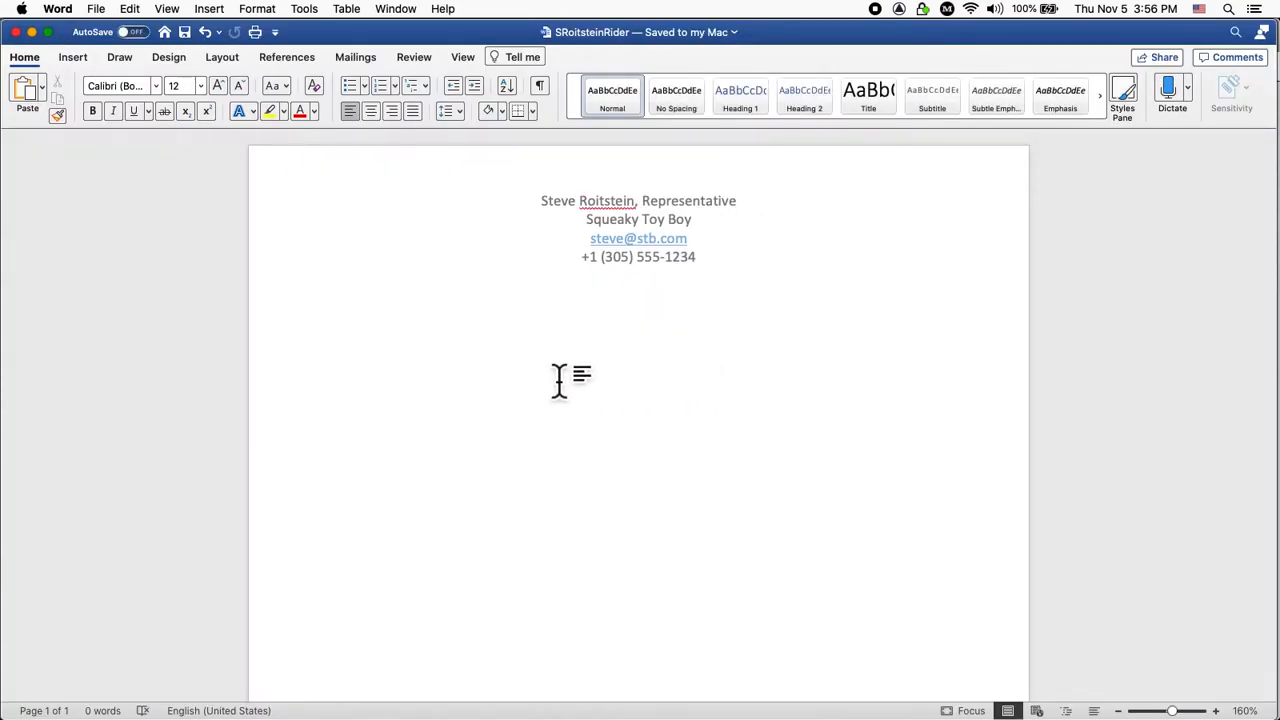
# Add a new body line and try a plain-text paste, then undo the wrongly pasted lines.
pyautogui.press('Return')
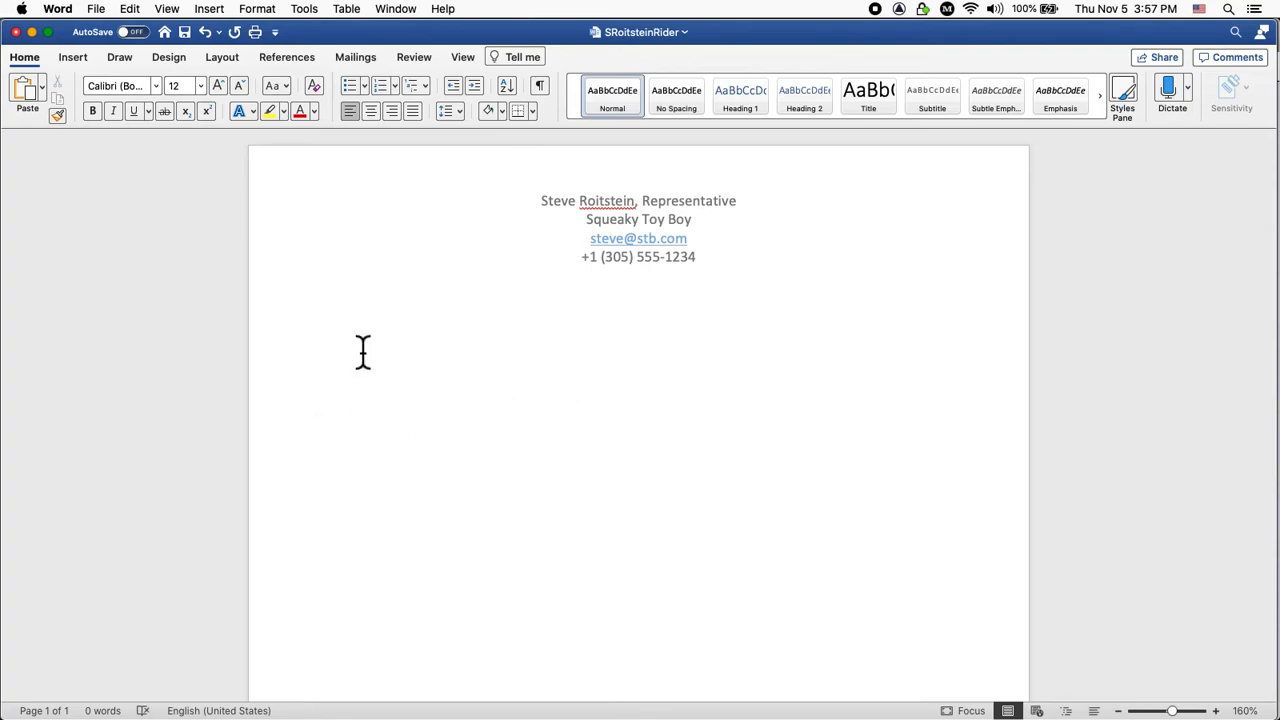
pyautogui.click(131, 12)
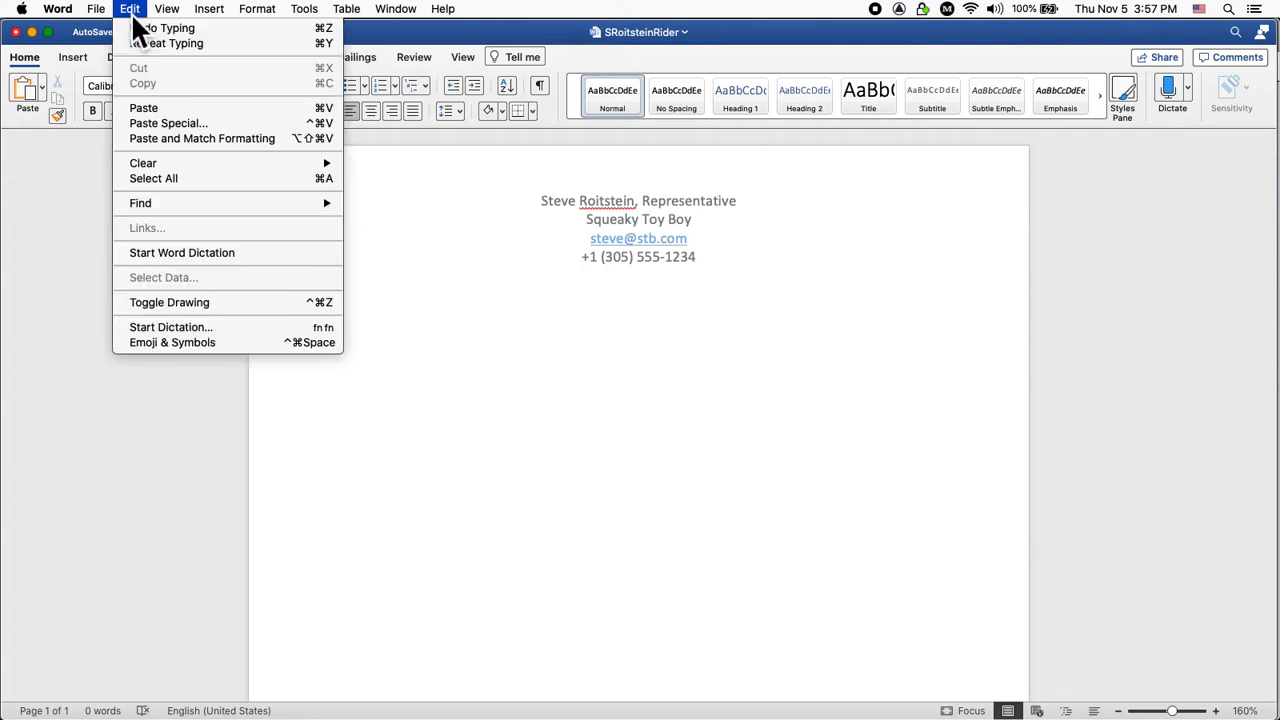
pyautogui.click(159, 122)
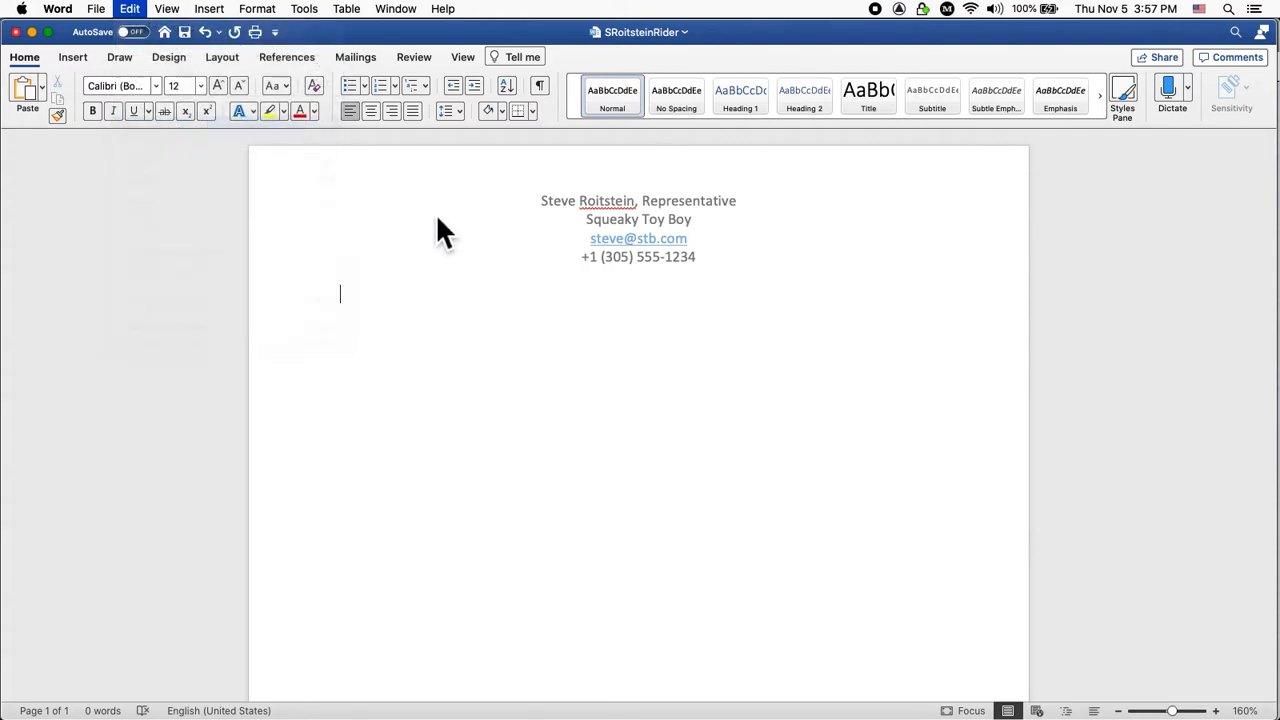
pyautogui.click(516, 251)
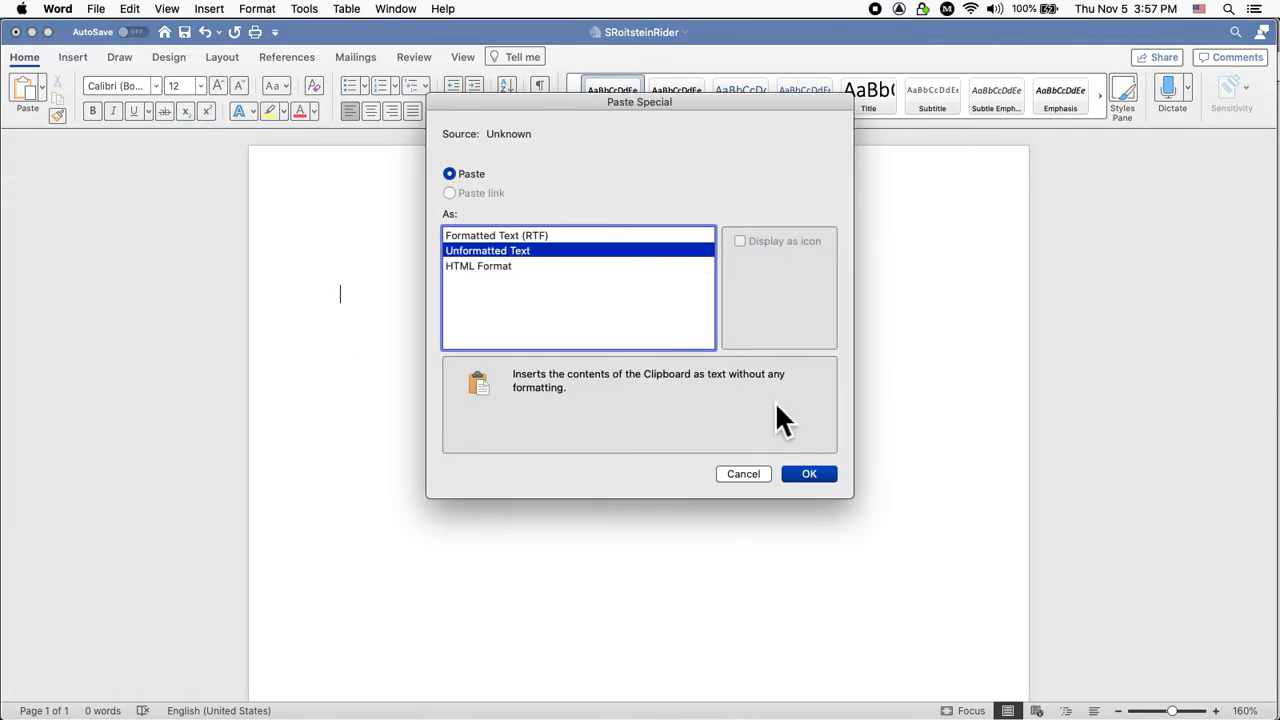
pyautogui.click(809, 474)
pyautogui.press('super+z')
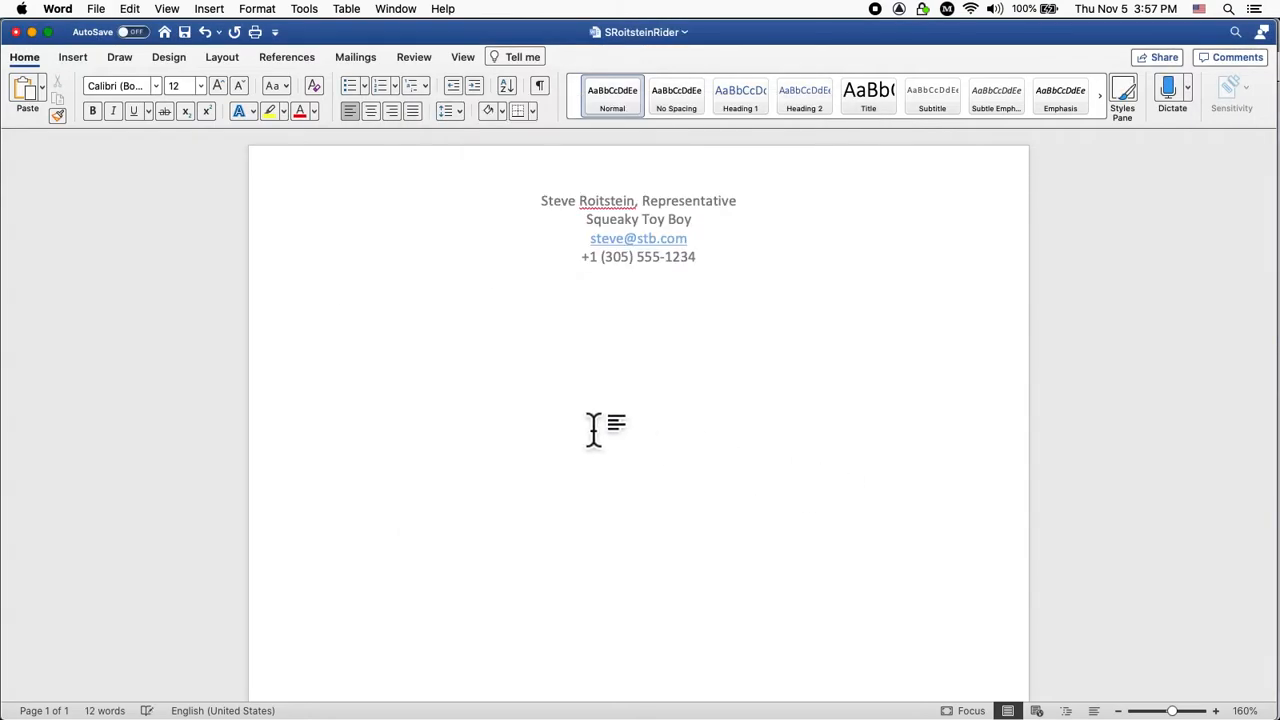
# Copy the rider text from Chrome and paste it into Word as Unformatted Text.
pyautogui.press('super+Tab')
pyautogui.press('super+c')
pyautogui.press('super+Tab')
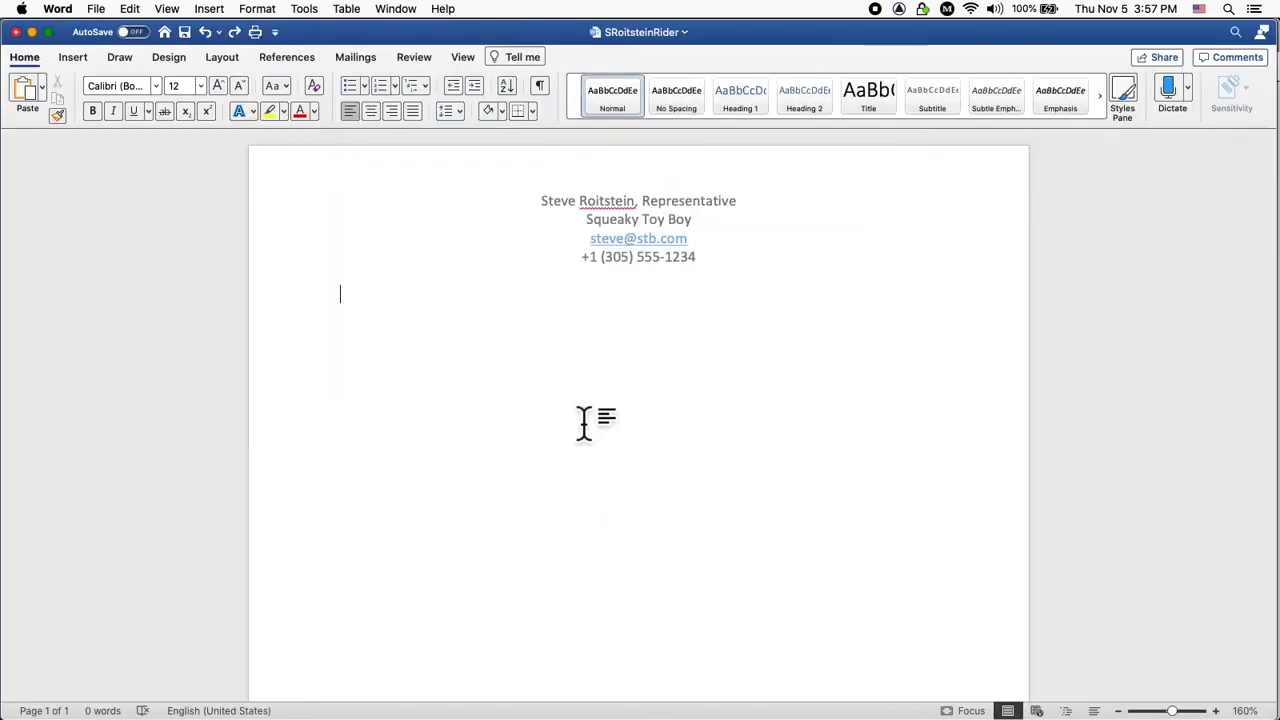
pyautogui.click(130, 9)
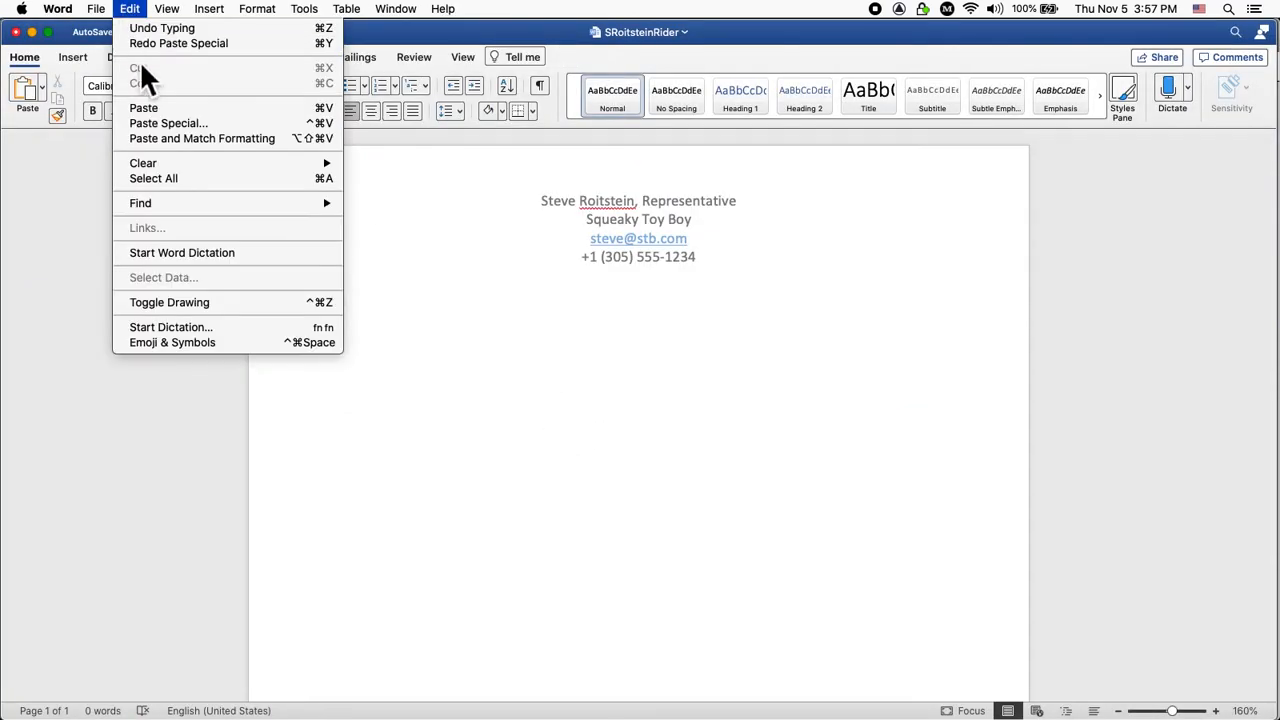
pyautogui.click(159, 127)
pyautogui.click(524, 251)
pyautogui.press('Return')
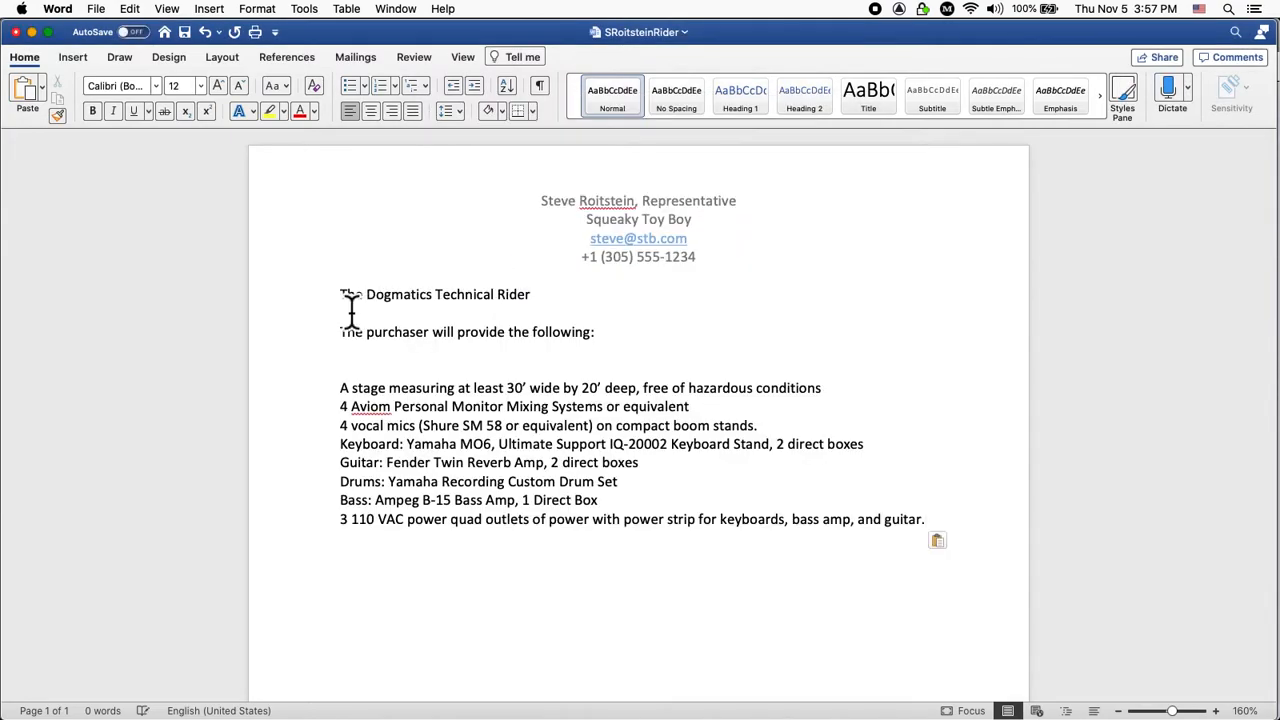
# Centre 'The Dogmatics Technical Rider' title and select 'Squeaky Toy Boy' in the header.
pyautogui.tripleClick(552, 306)
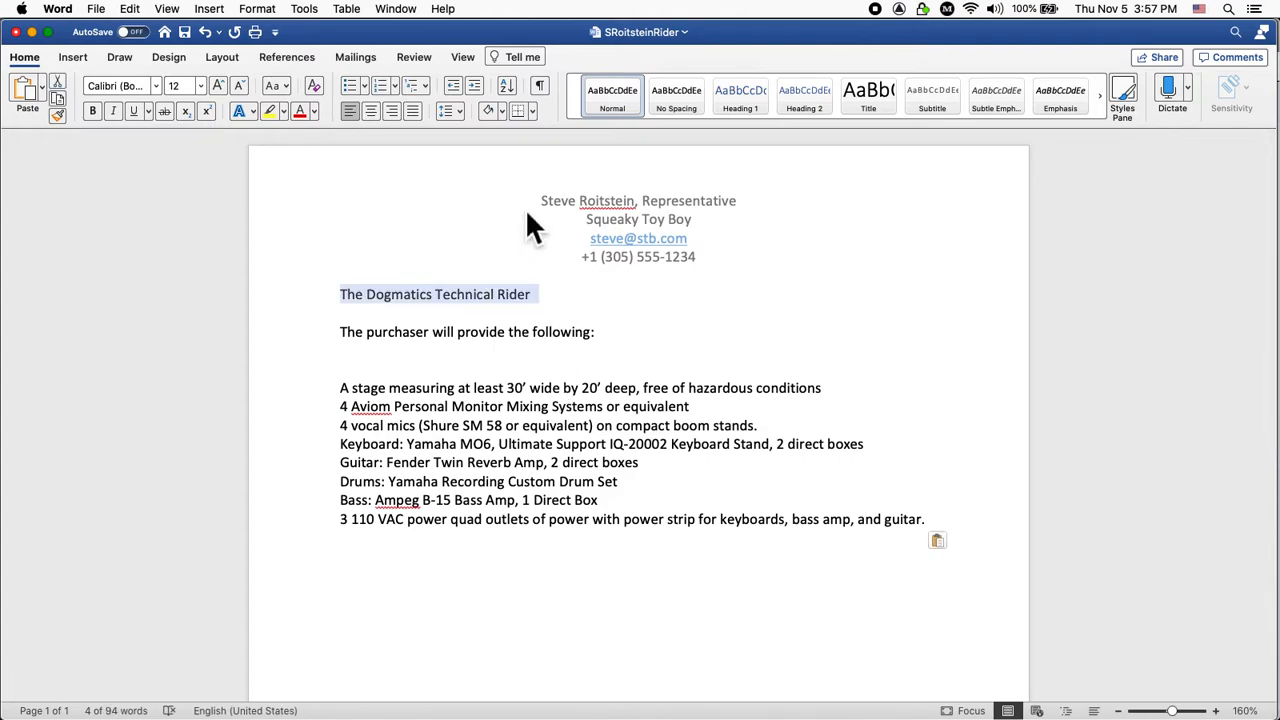
pyautogui.click(370, 112)
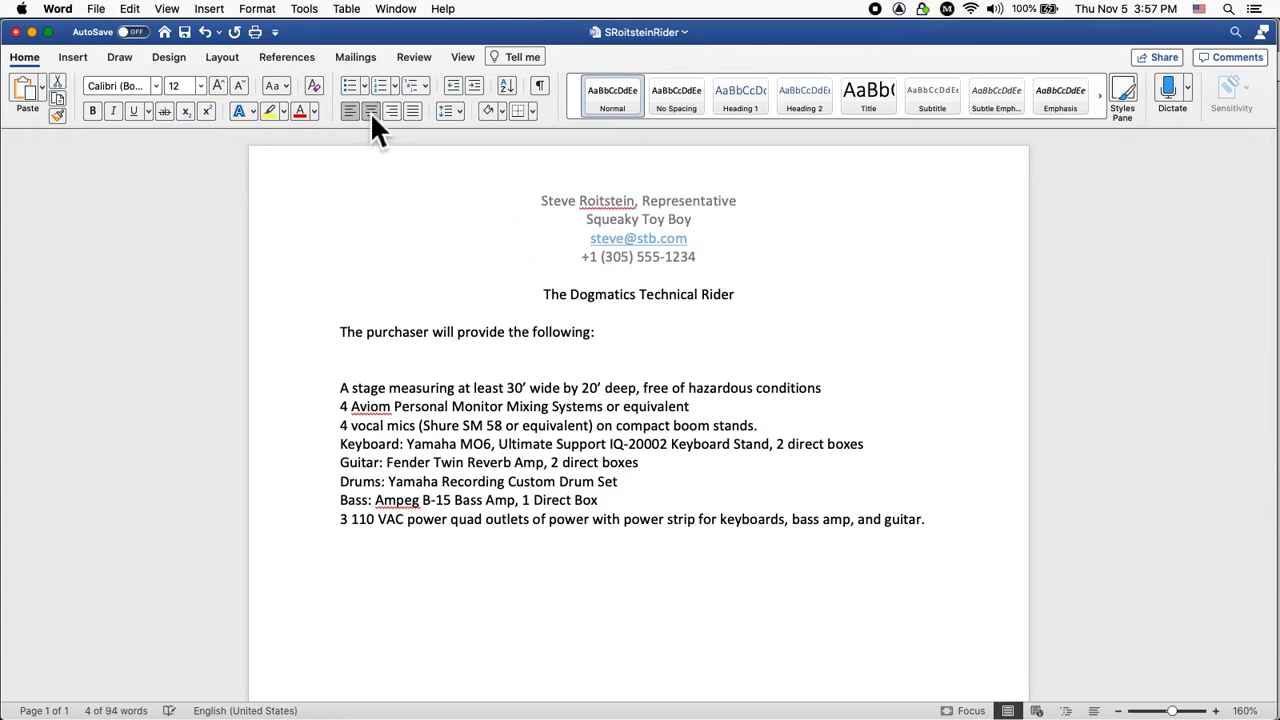
pyautogui.doubleClick(602, 220)
pyautogui.doubleClick(603, 224)
pyautogui.moveTo(603, 228); pyautogui.dragTo(693, 228)
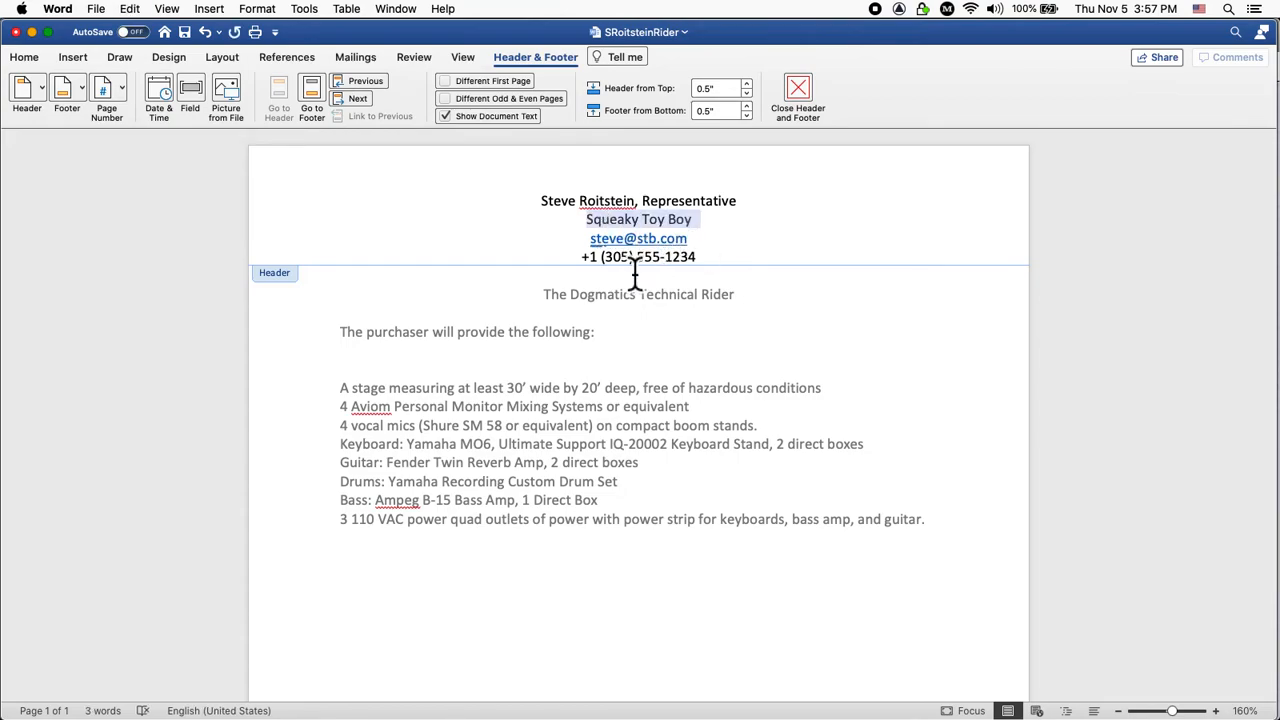
# Replace 'The Dogmatics' in the title with 'Squeaky Toy Boy', keeping 'Technical Rider' on the same line.
pyautogui.doubleClick(590, 302)
pyautogui.doubleClick(590, 302)
pyautogui.press('BackSpace')
pyautogui.press('BackSpace')
pyautogui.press('BackSpace')
pyautogui.press('BackSpace')
pyautogui.press('BackSpace')
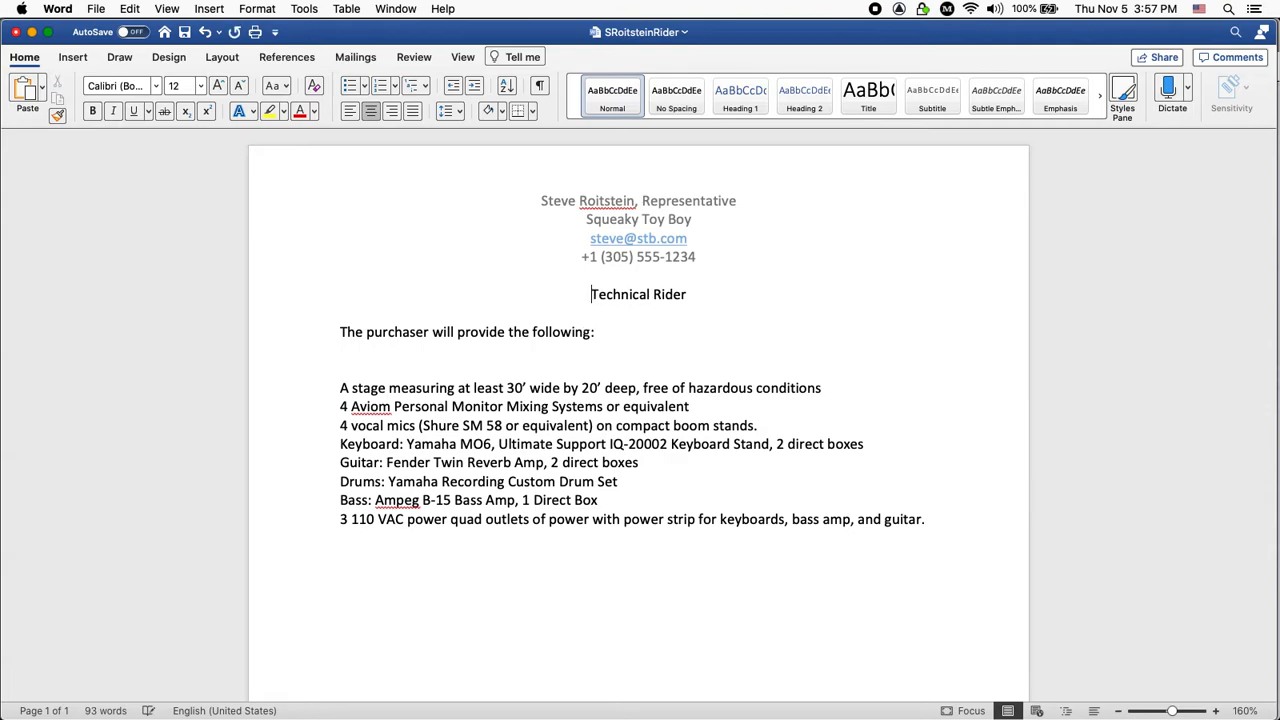
pyautogui.press('super+v')
pyautogui.press('super+l')
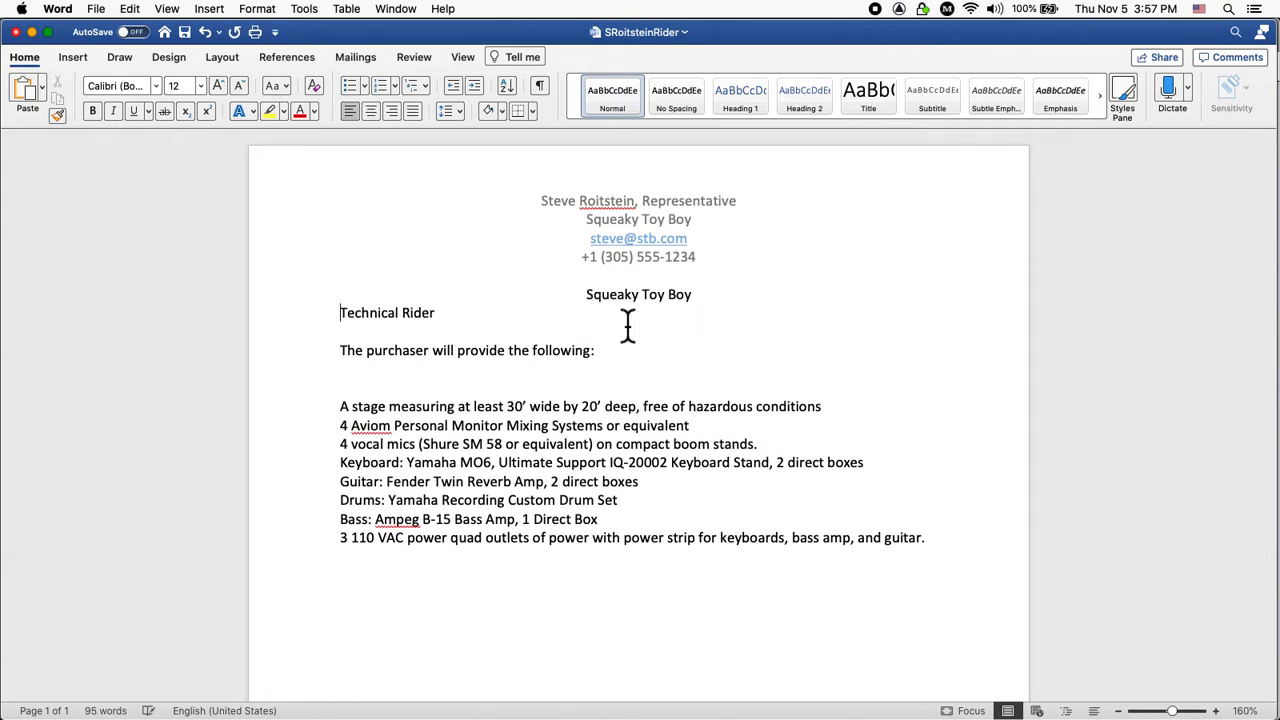
pyautogui.press('BackSpace')
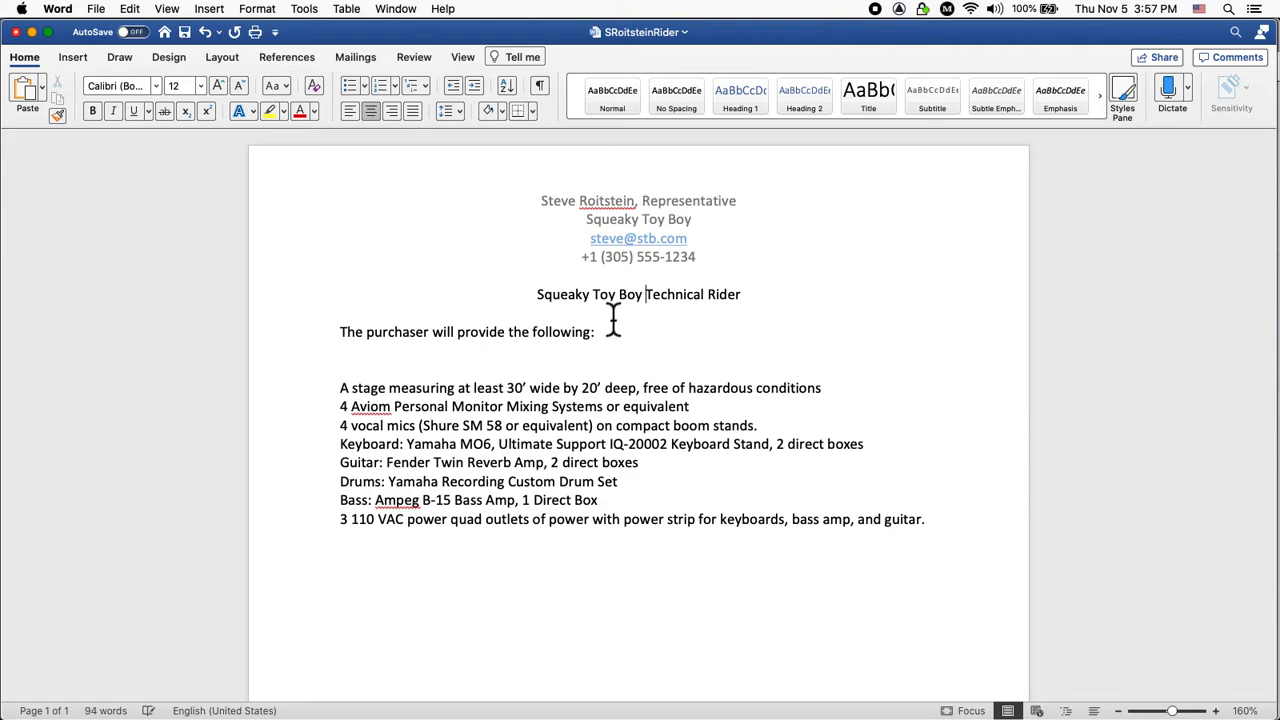
pyautogui.tripleClick(560, 297)
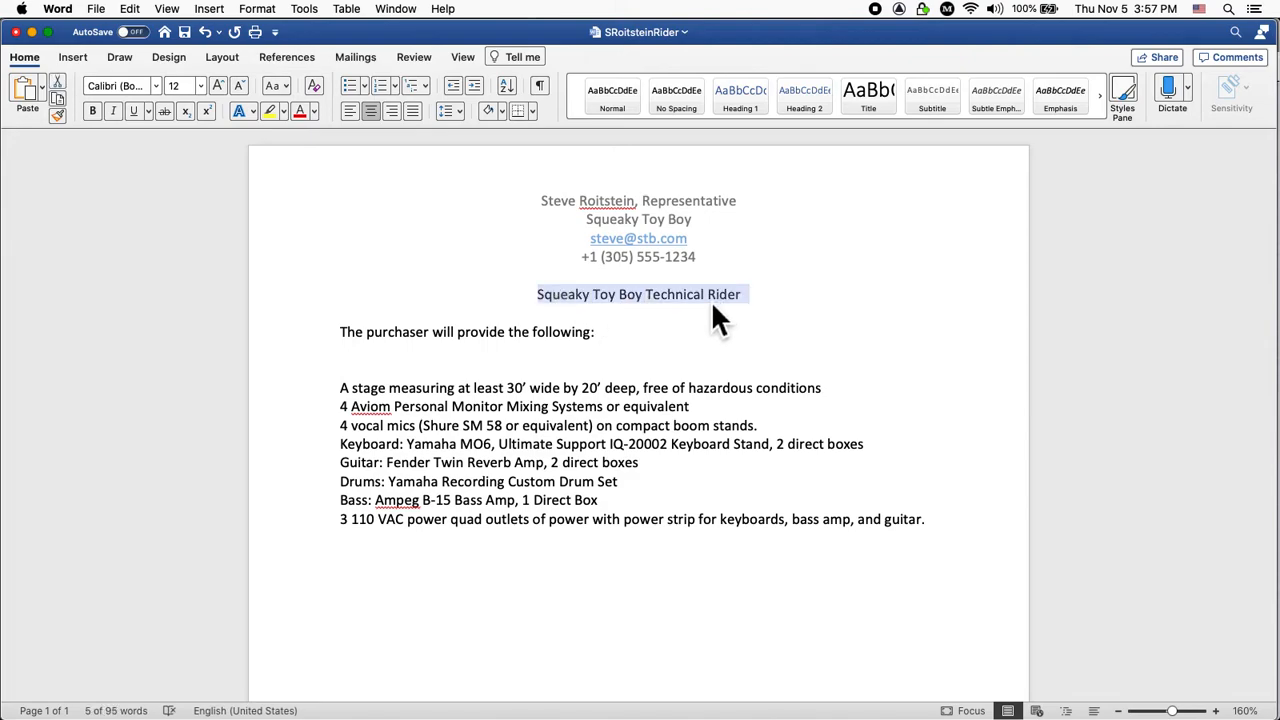
# Make the rider title bold at 18 pt.
pyautogui.press('super+b')
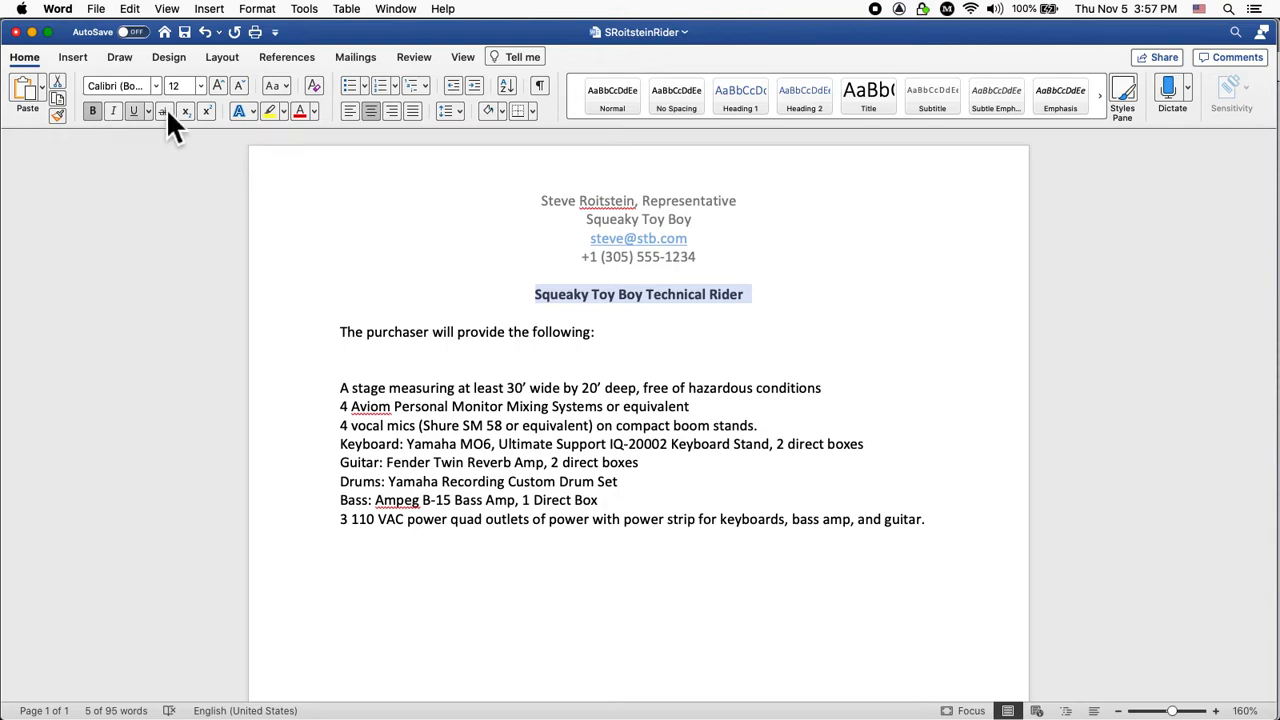
pyautogui.click(203, 87)
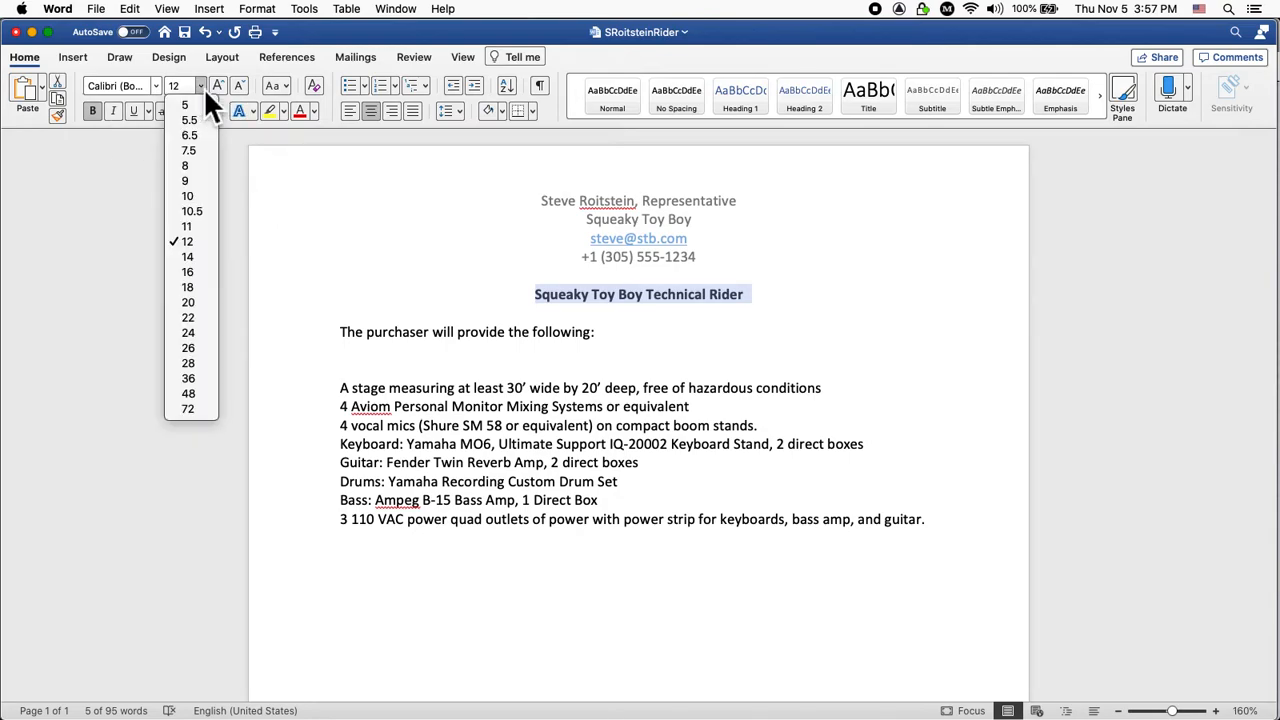
pyautogui.click(202, 287)
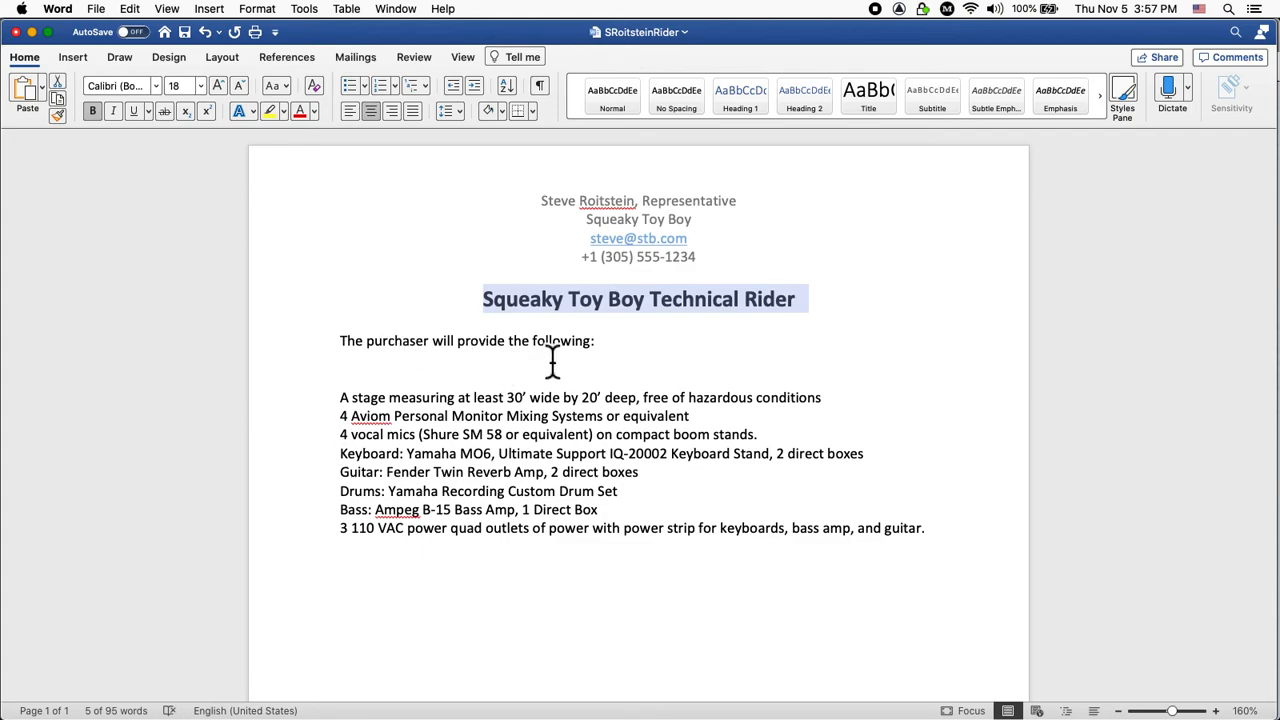
# Bold the line 'The purchaser will provide the following:' and select the eight equipment lines.
pyautogui.click(803, 296)
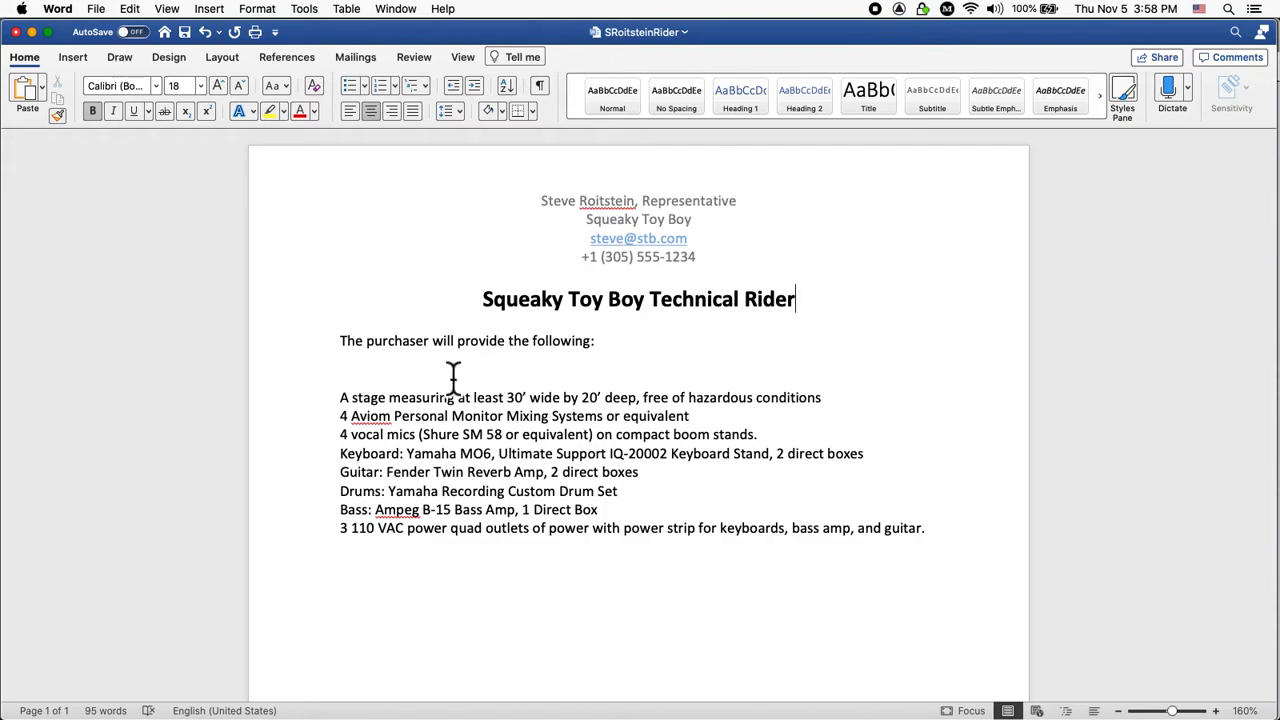
pyautogui.moveTo(354, 356); pyautogui.dragTo(600, 349)
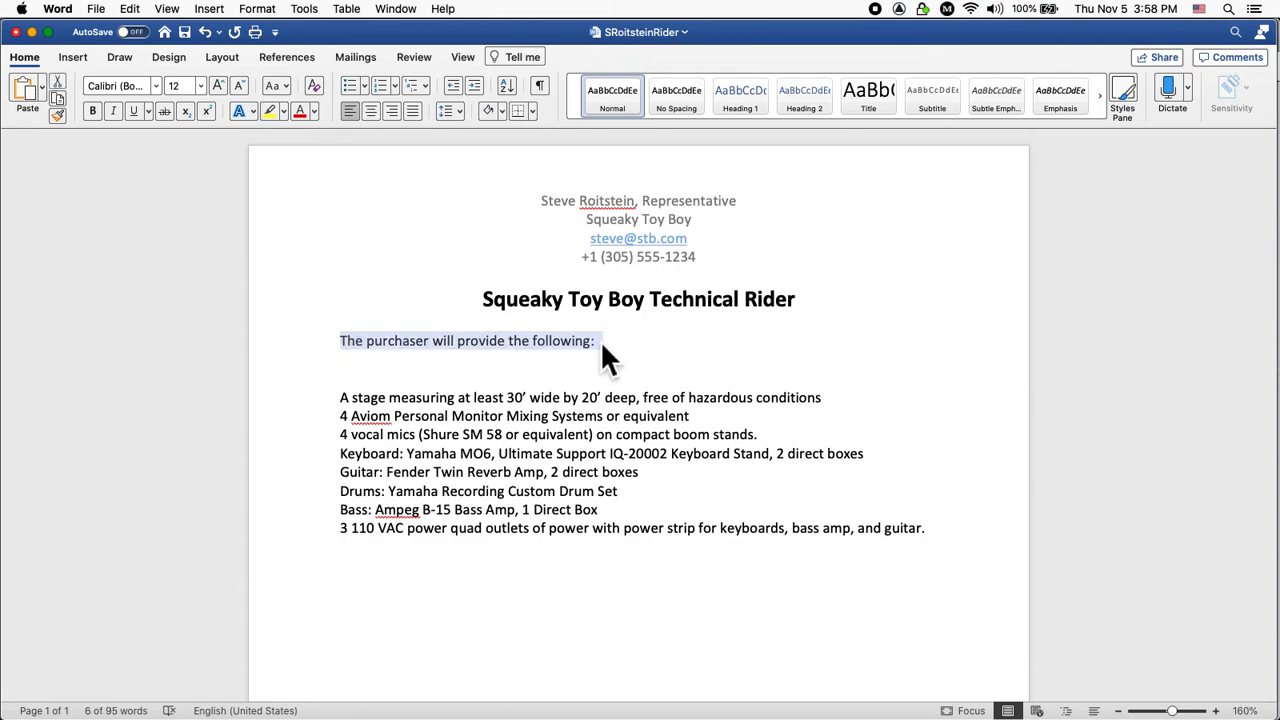
pyautogui.press('super+b')
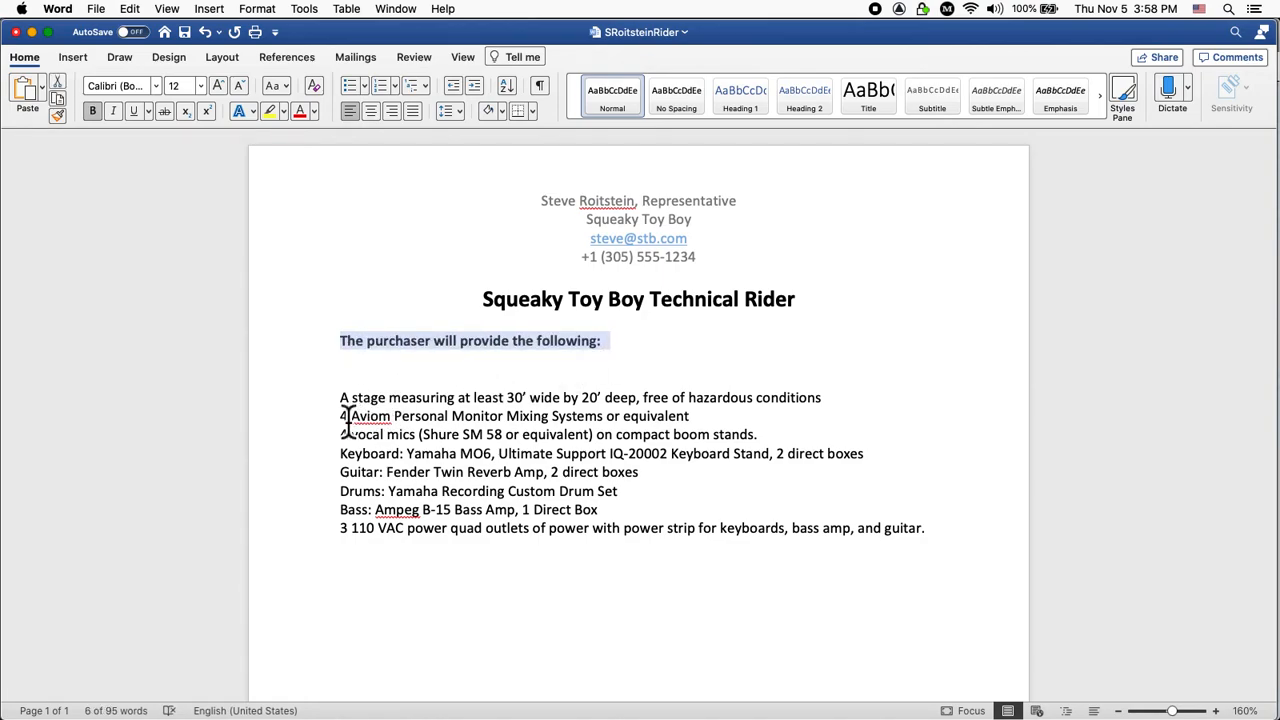
pyautogui.click(341, 402)
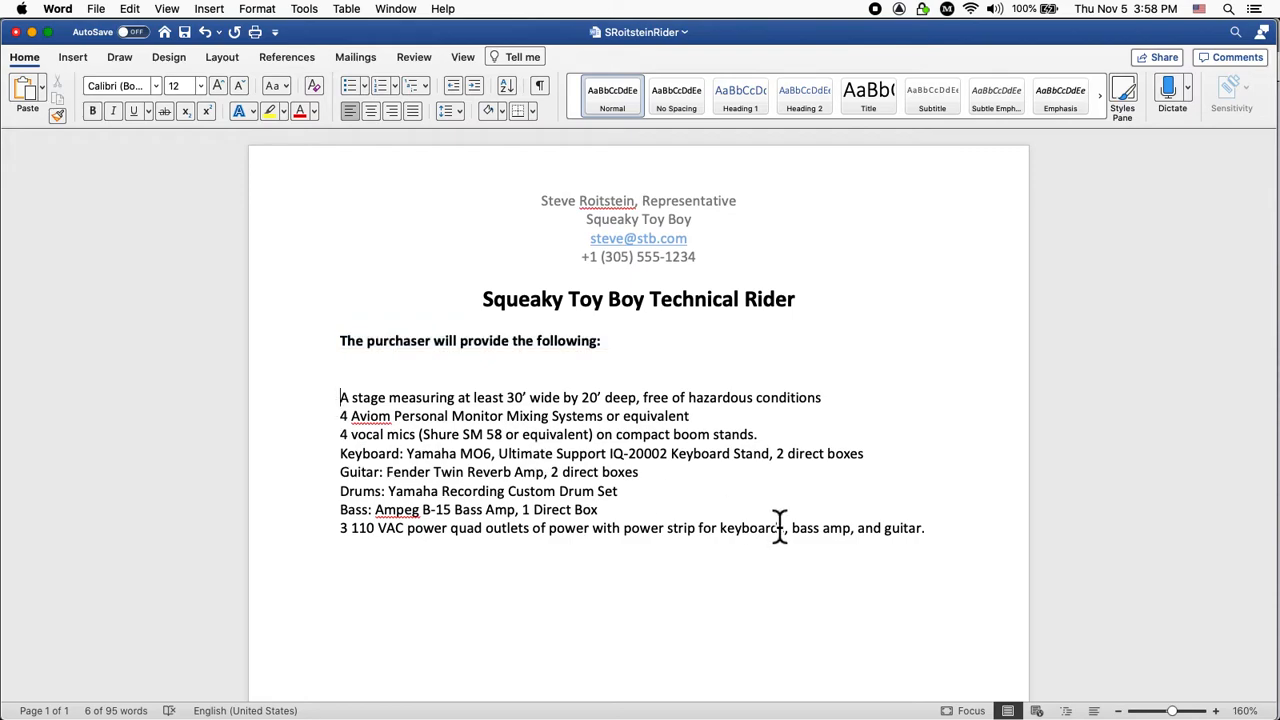
pyautogui.keyDown('shift'); pyautogui.click(951, 540); pyautogui.keyUp('shift')
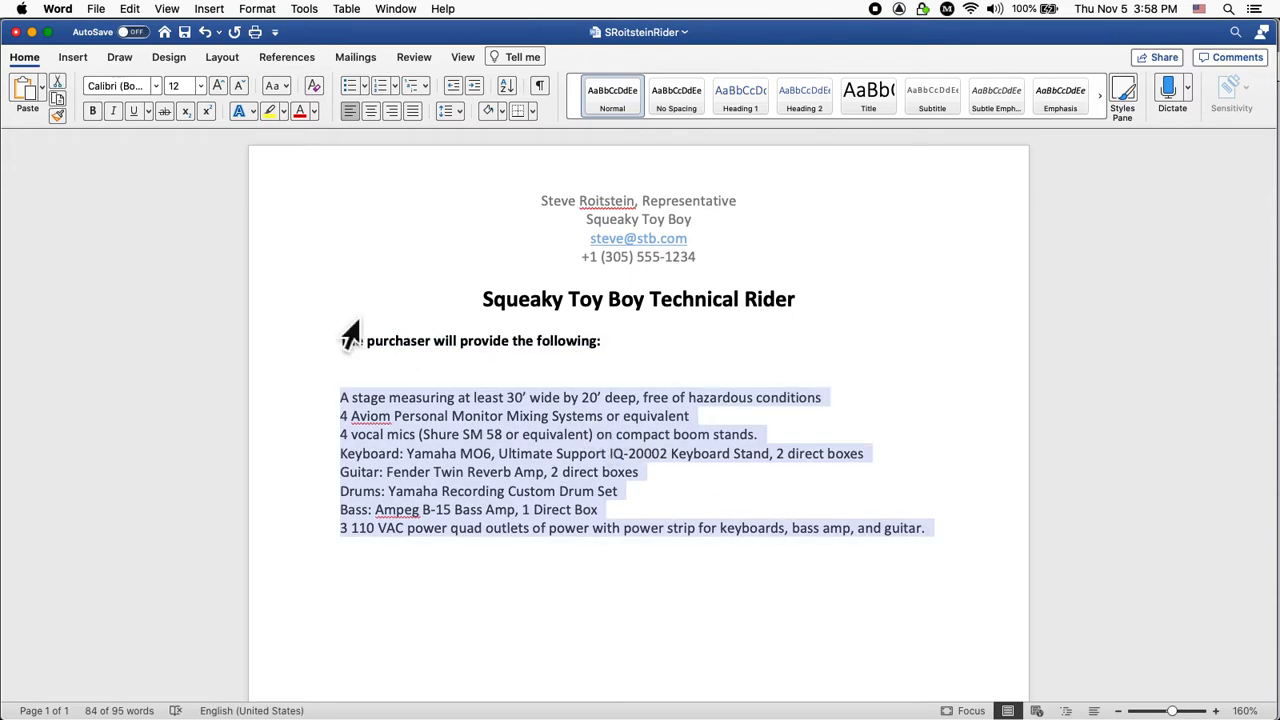
# Bullet the eight equipment lines and remove the space so the item reads '4Aviom'.
pyautogui.click(350, 91)
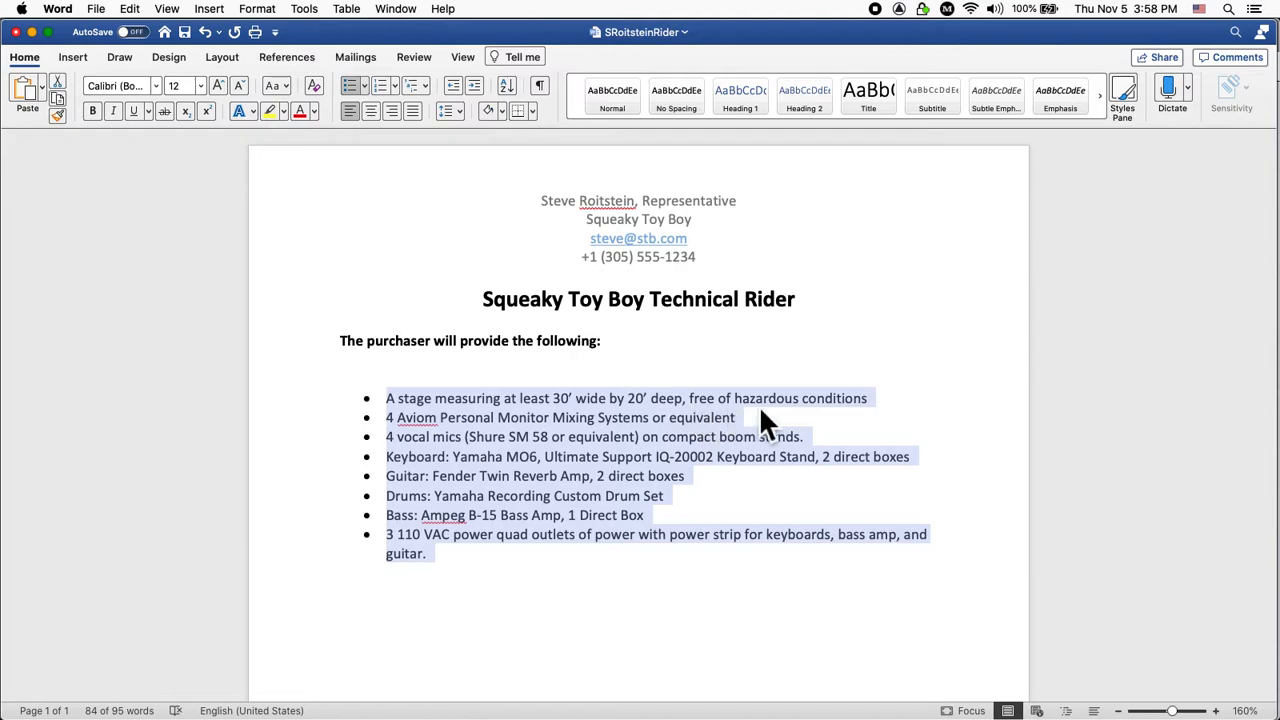
pyautogui.click(403, 422)
pyautogui.press('BackSpace')
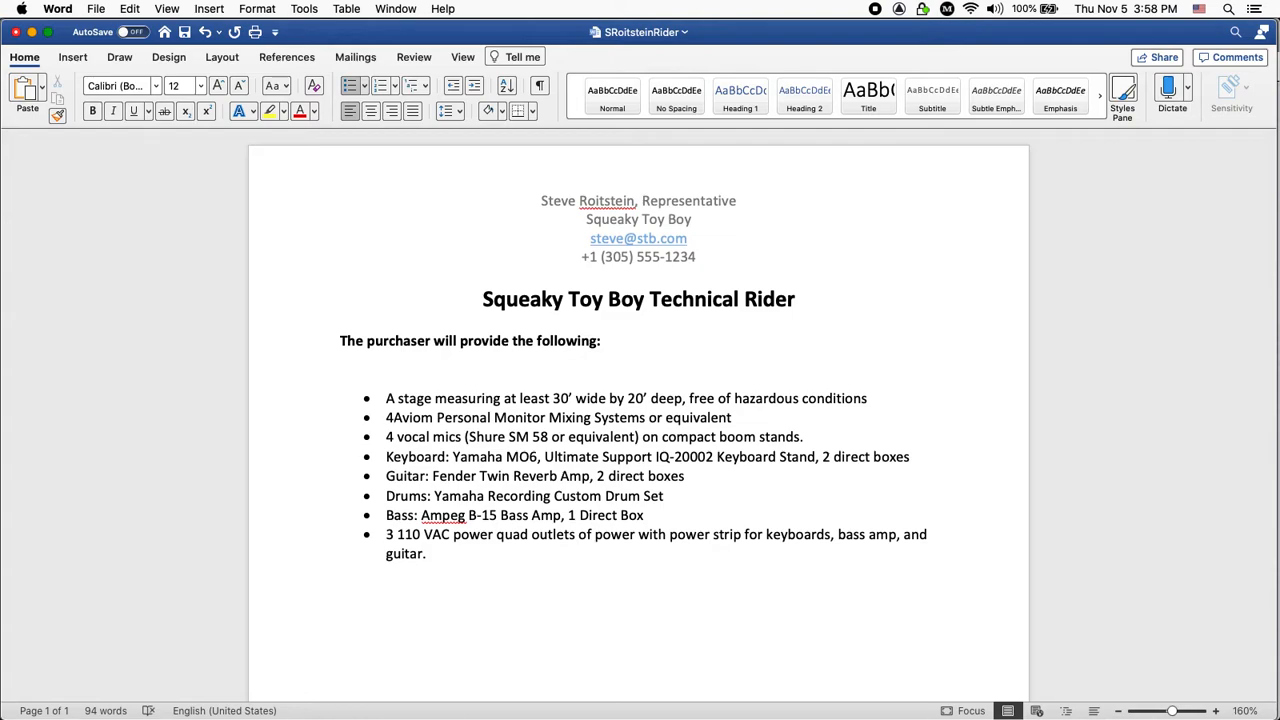
# Change the Aviom and vocal mic quantities from 4 to 3.
pyautogui.press('BackSpace')
pyautogui.write('3')
pyautogui.click(397, 437)
pyautogui.press('BackSpace')
pyautogui.press('BackSpace')
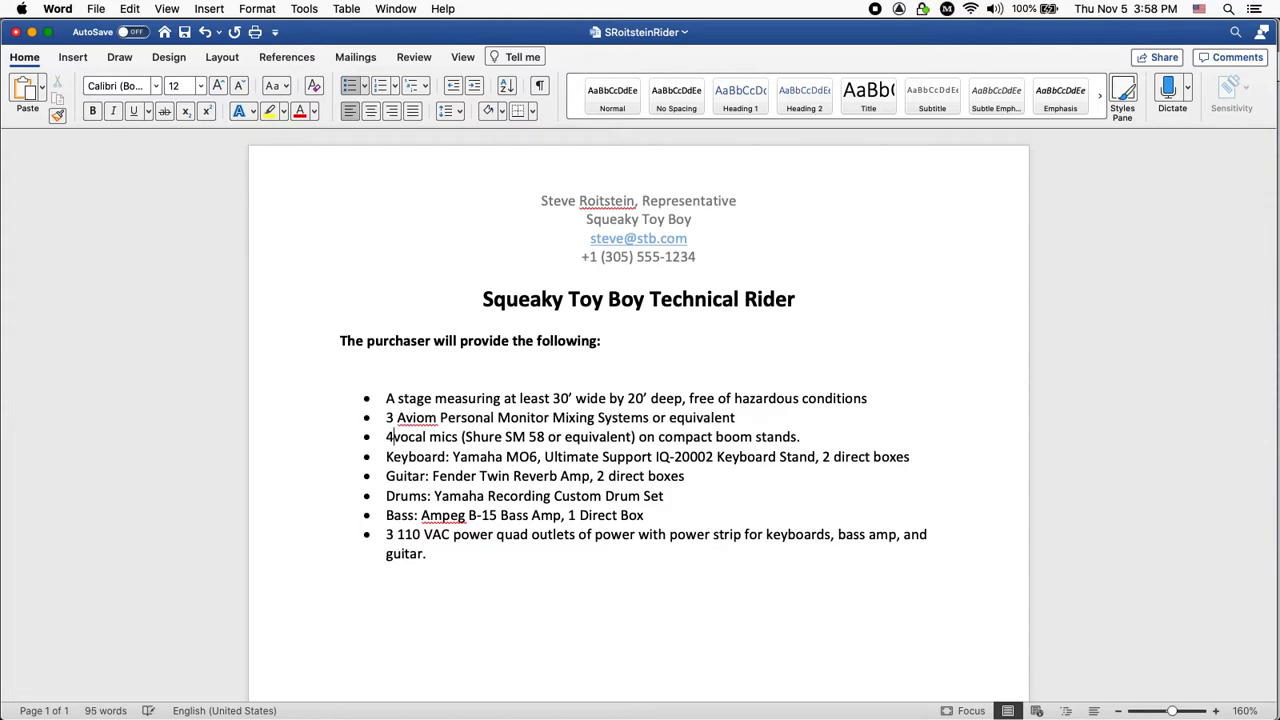
pyautogui.write('3')
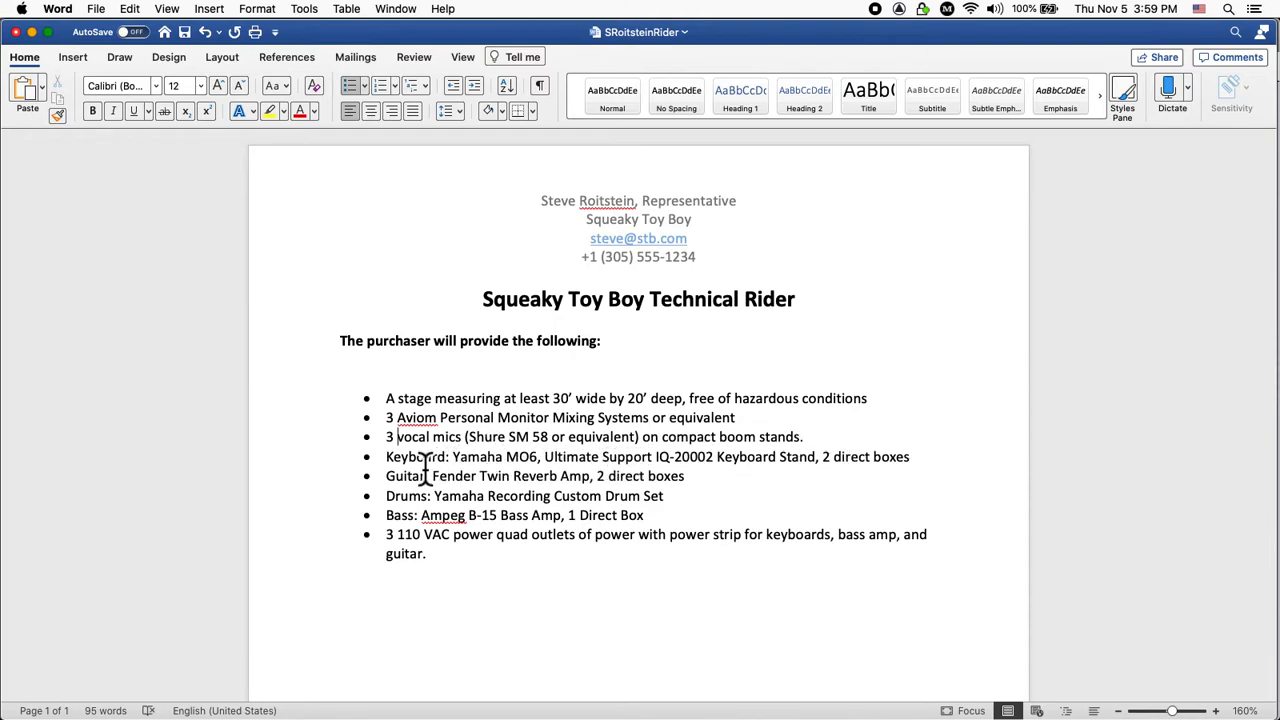
# Make it 3 Keyboards and move 3 keyboard stands onto their own bullet.
pyautogui.click(388, 459)
pyautogui.write('3')
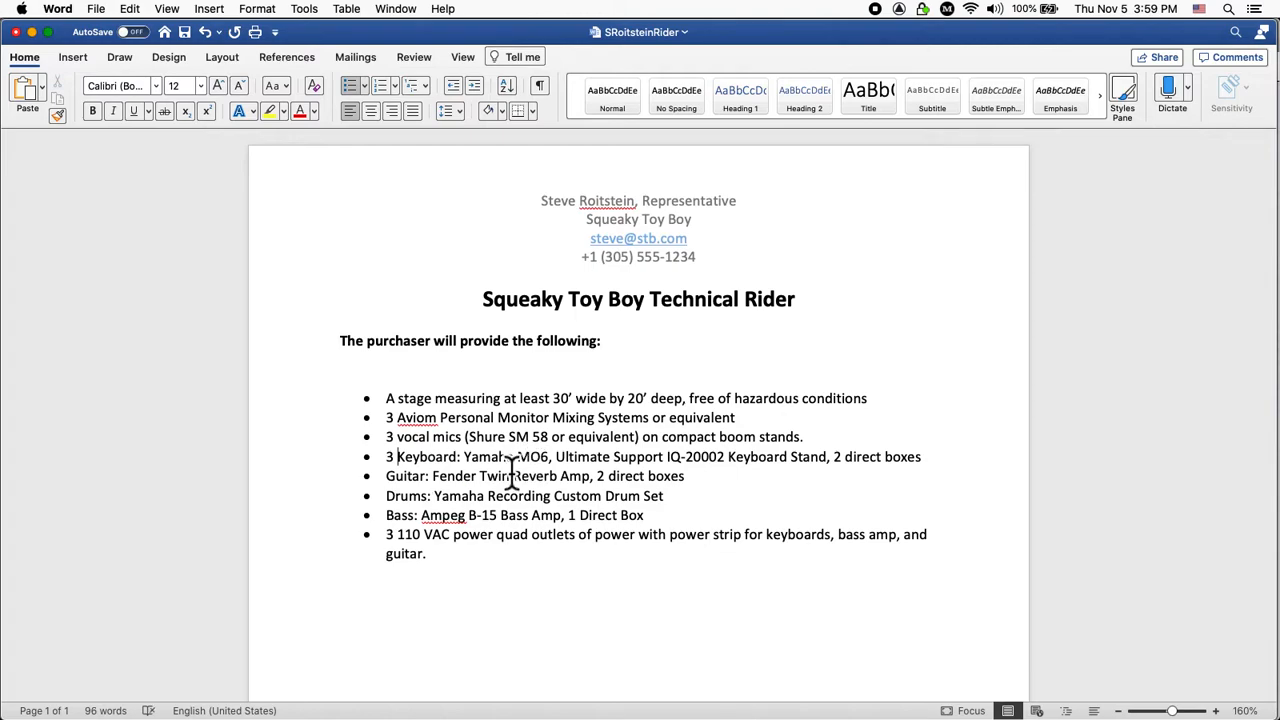
pyautogui.click(458, 457)
pyautogui.write('s')
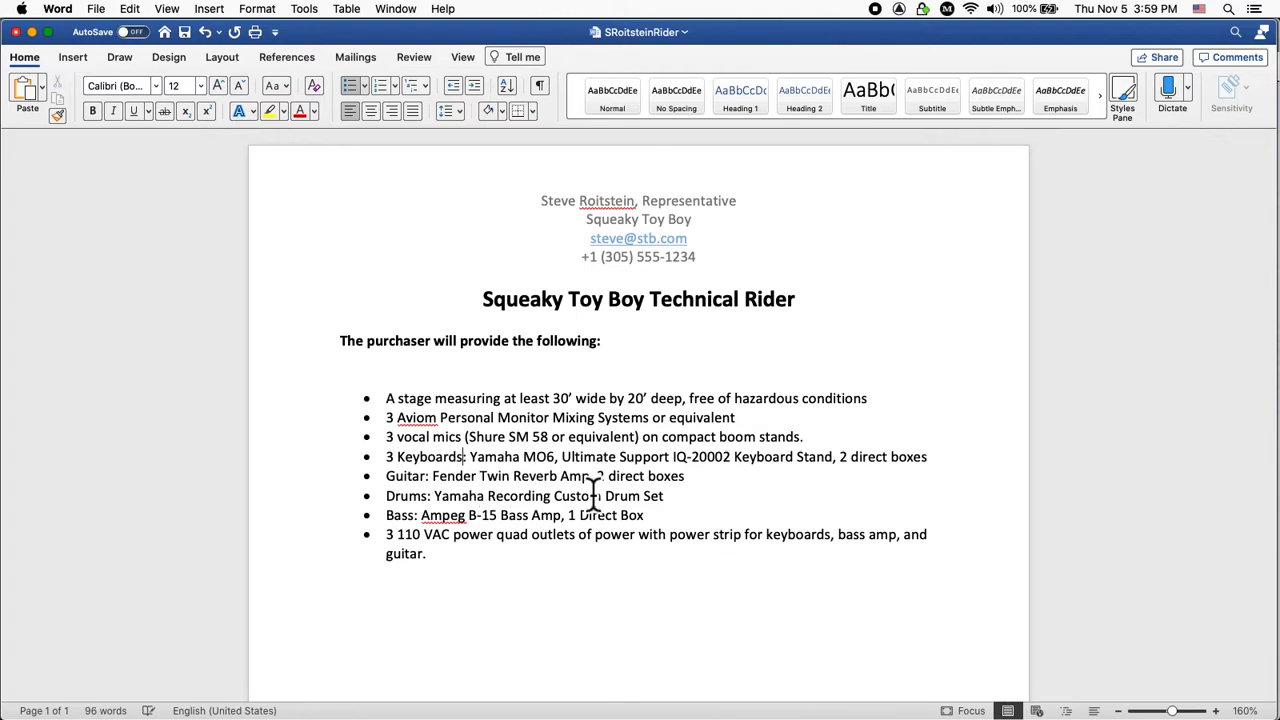
pyautogui.click(566, 460)
pyautogui.press('BackSpace')
pyautogui.press('BackSpace')
pyautogui.press('Return')
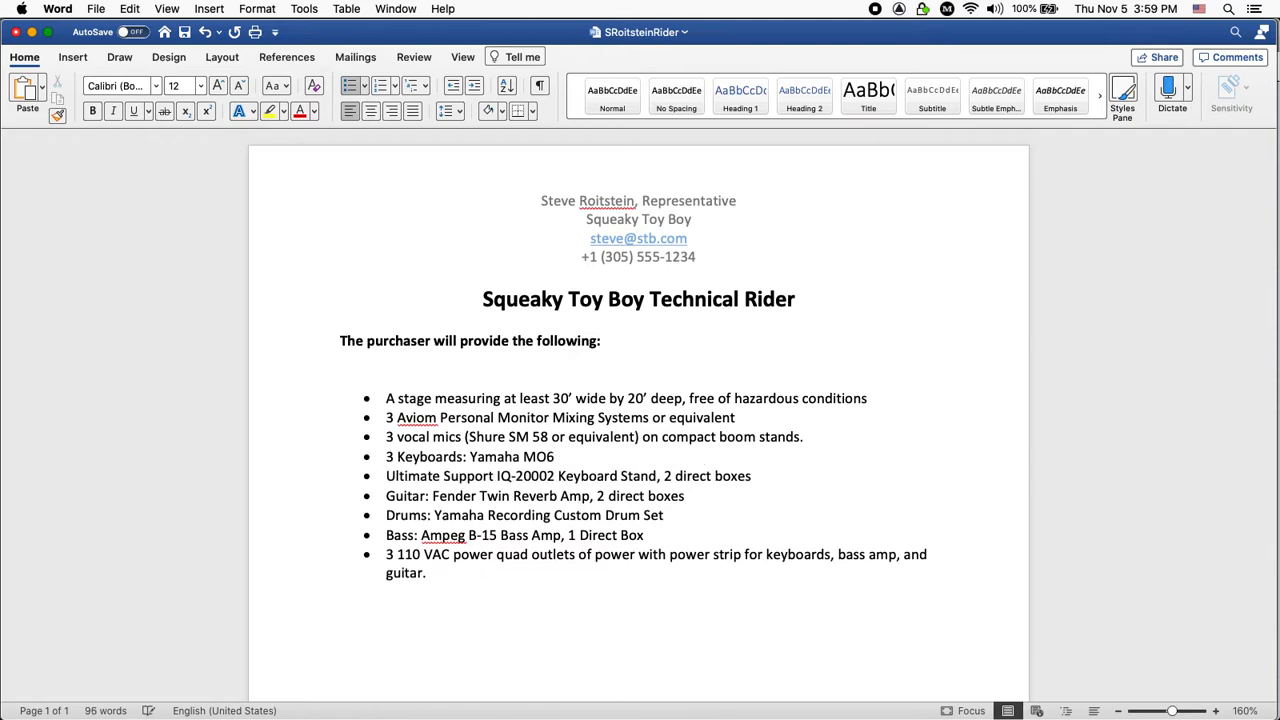
pyautogui.write('3')
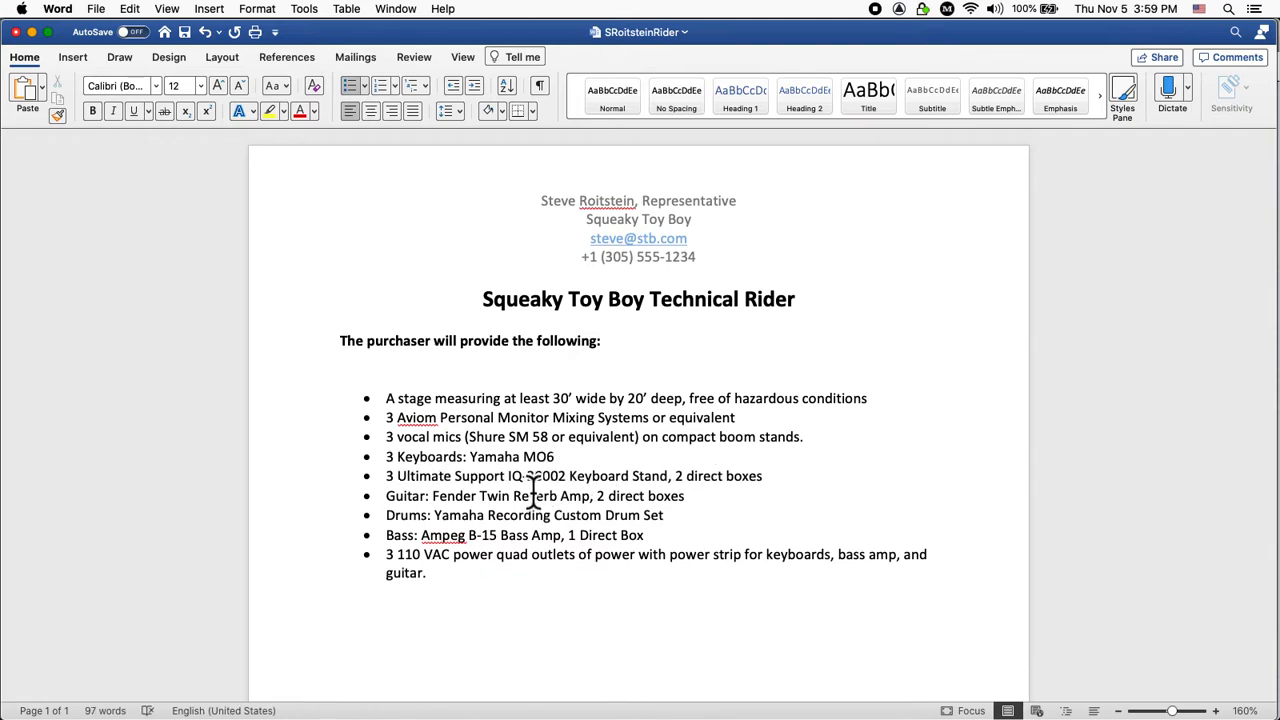
# Put 6 direct boxes on their own bullet and select the Guitar, Drums and Bass lines.
pyautogui.click(686, 480)
pyautogui.press('BackSpace')
pyautogui.press('BackSpace')
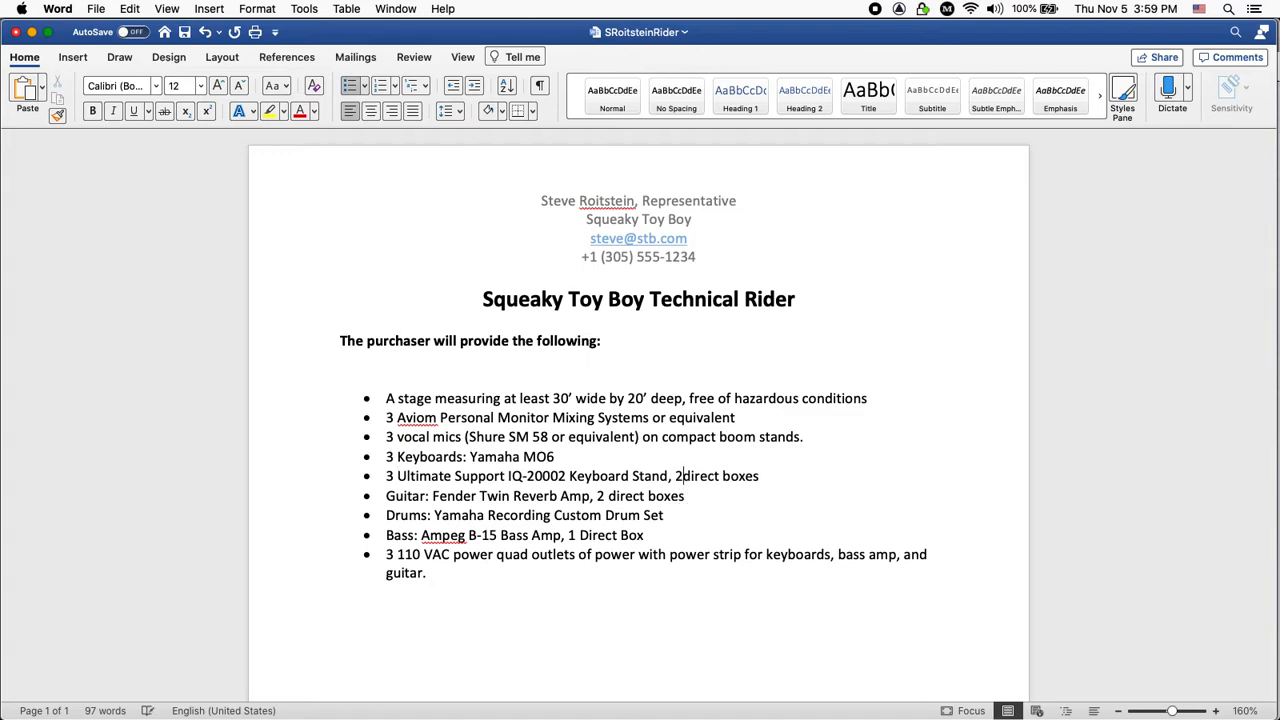
pyautogui.press('BackSpace')
pyautogui.press('BackSpace')
pyautogui.press('Return')
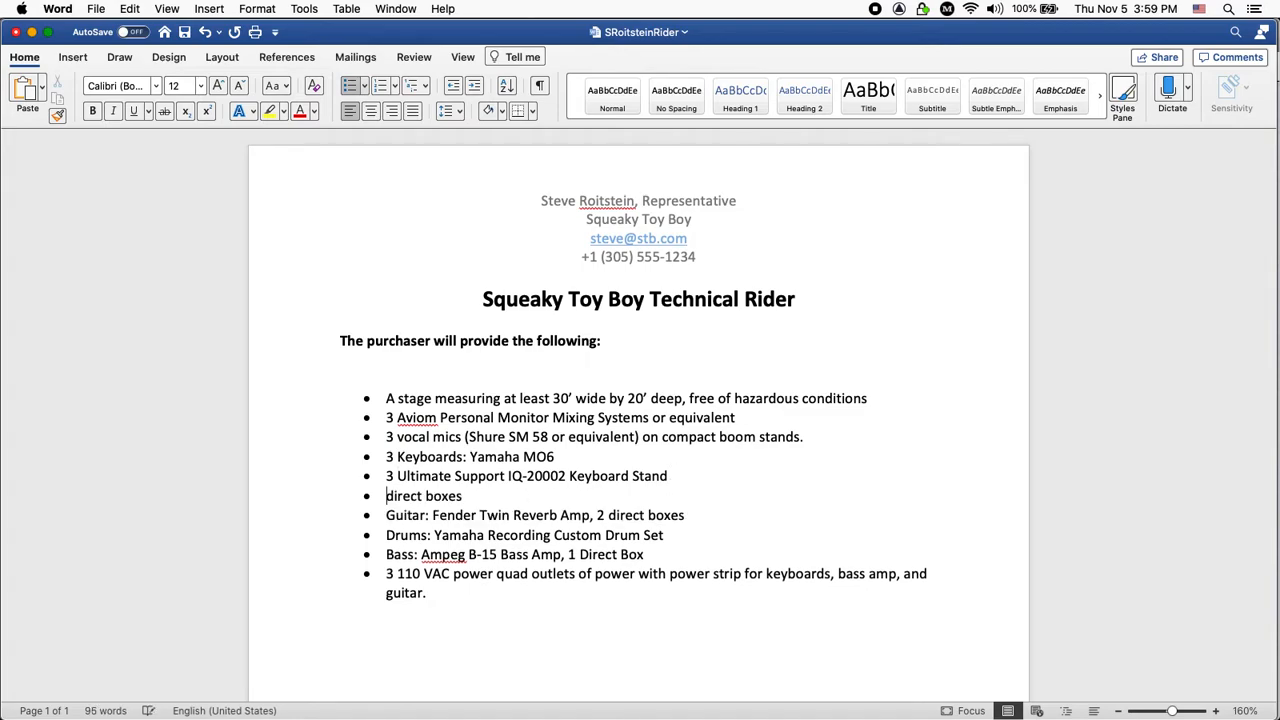
pyautogui.write('6')
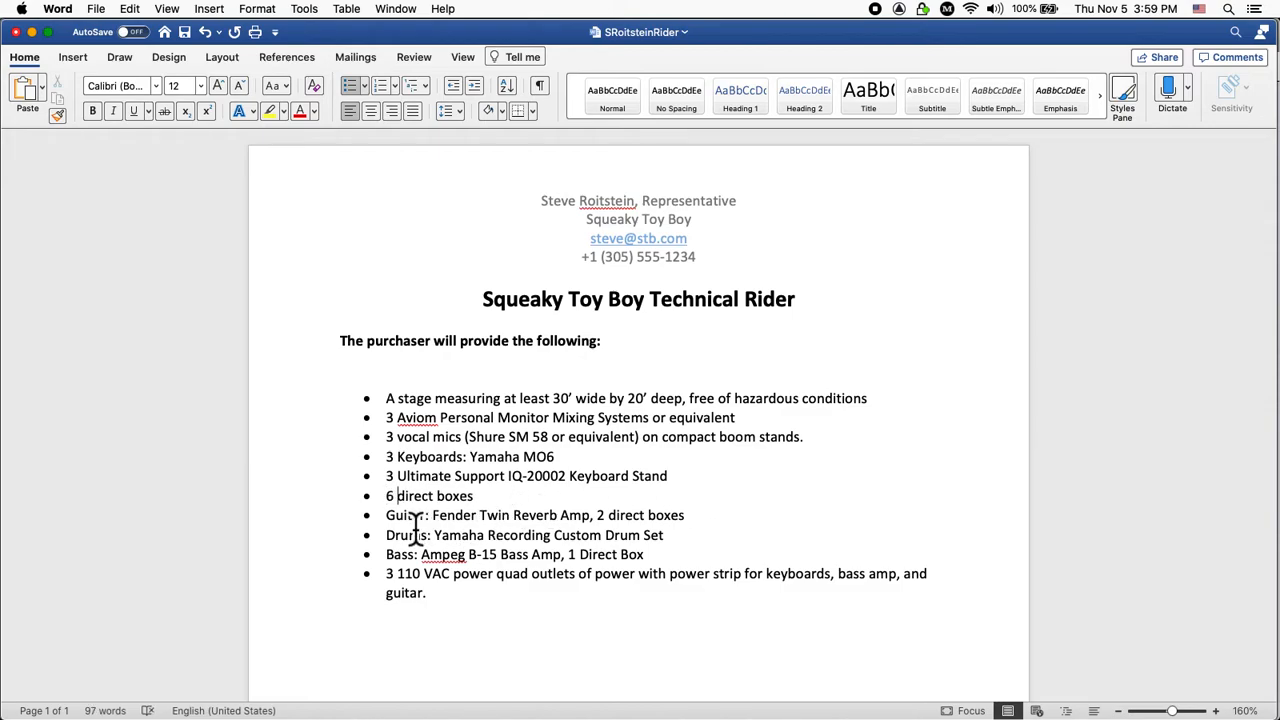
pyautogui.moveTo(415, 525); pyautogui.dragTo(672, 561)
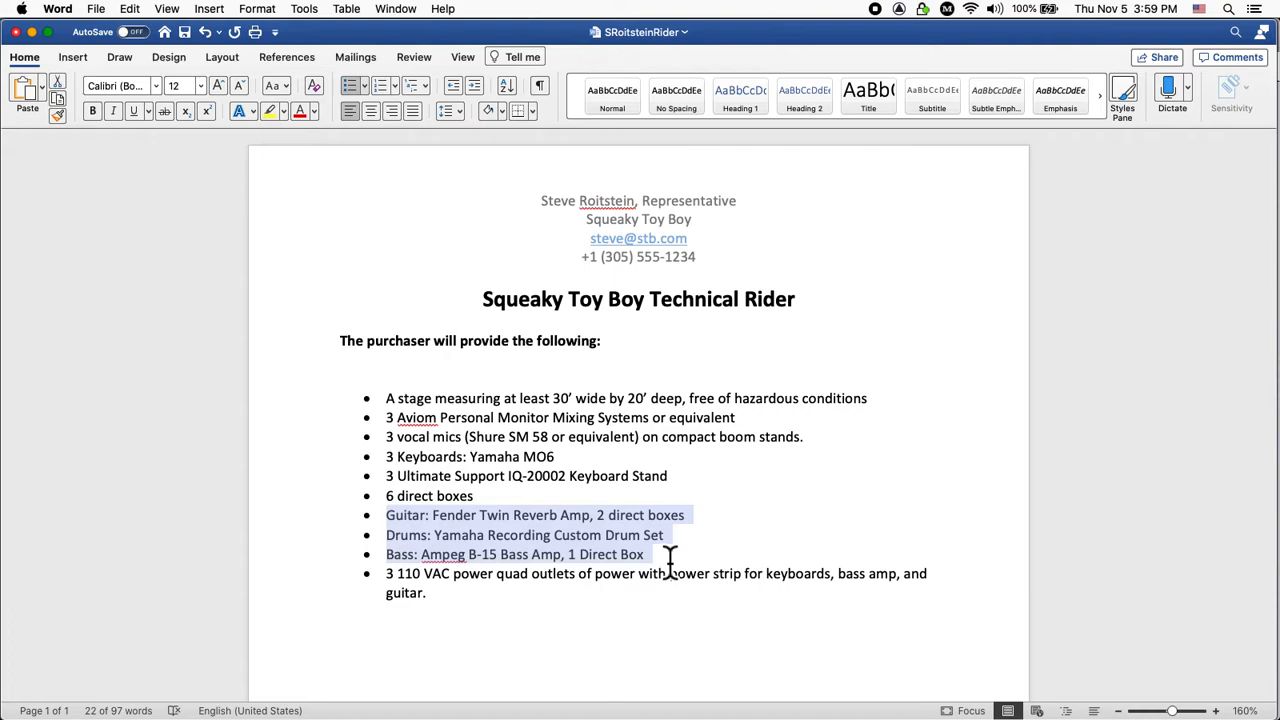
# Delete the Guitar, Drums and Bass bullets and end the outlet bullet with 'setups'.
pyautogui.press('BackSpace')
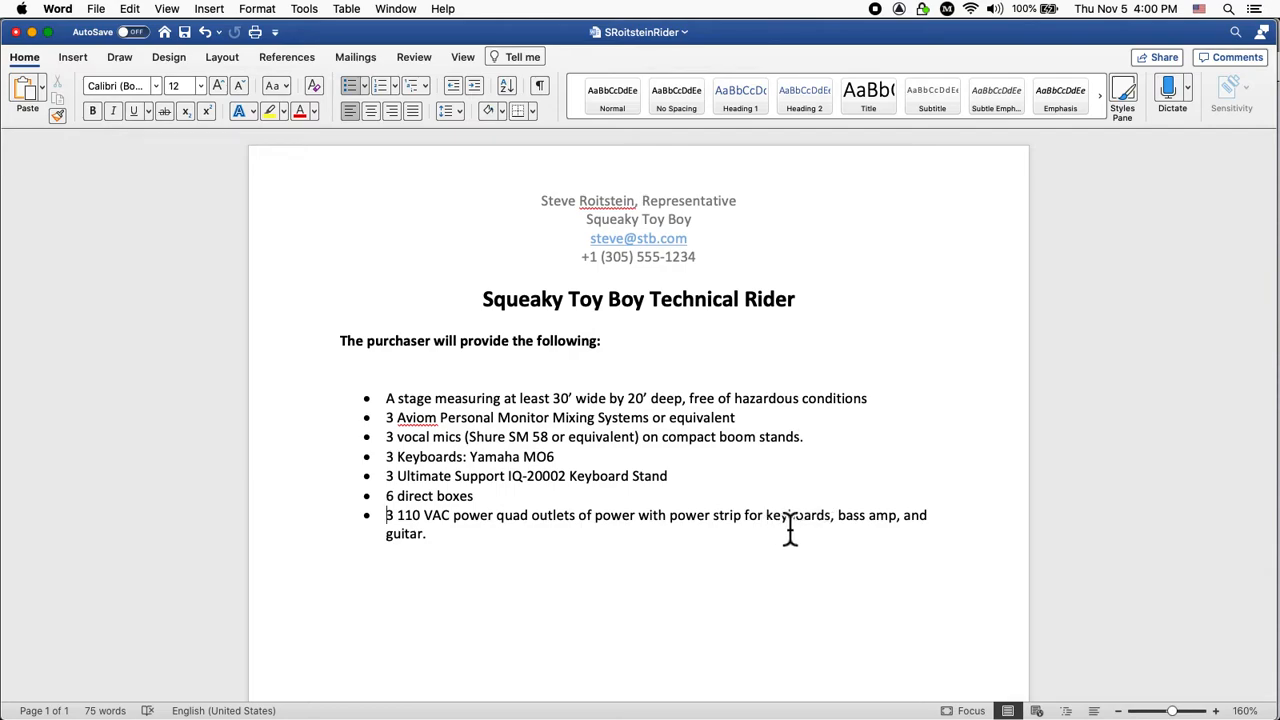
pyautogui.doubleClick(846, 530)
pyautogui.keyDown('shift'); pyautogui.click(766, 554); pyautogui.keyUp('shift')
pyautogui.press('BackSpace')
# Save the document, leaving the last bullet ending 'for keyboard setups' and a new line below.
pyautogui.press('BackSpace')
pyautogui.press('BackSpace')
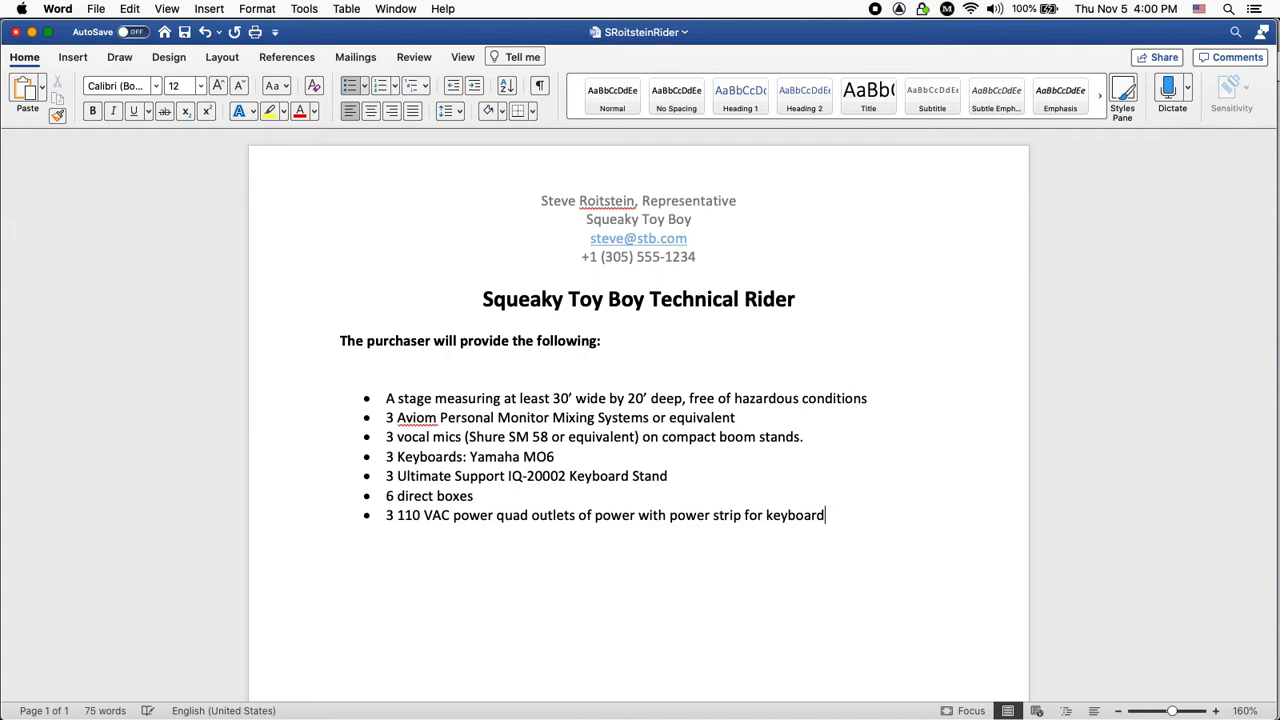
pyautogui.write('setups')
pyautogui.press('super+s')
pyautogui.press('Return')
pyautogui.press('BackSpace')
pyautogui.click(806, 540)
# Insert a page break after the equipment list.
pyautogui.click(209, 9)
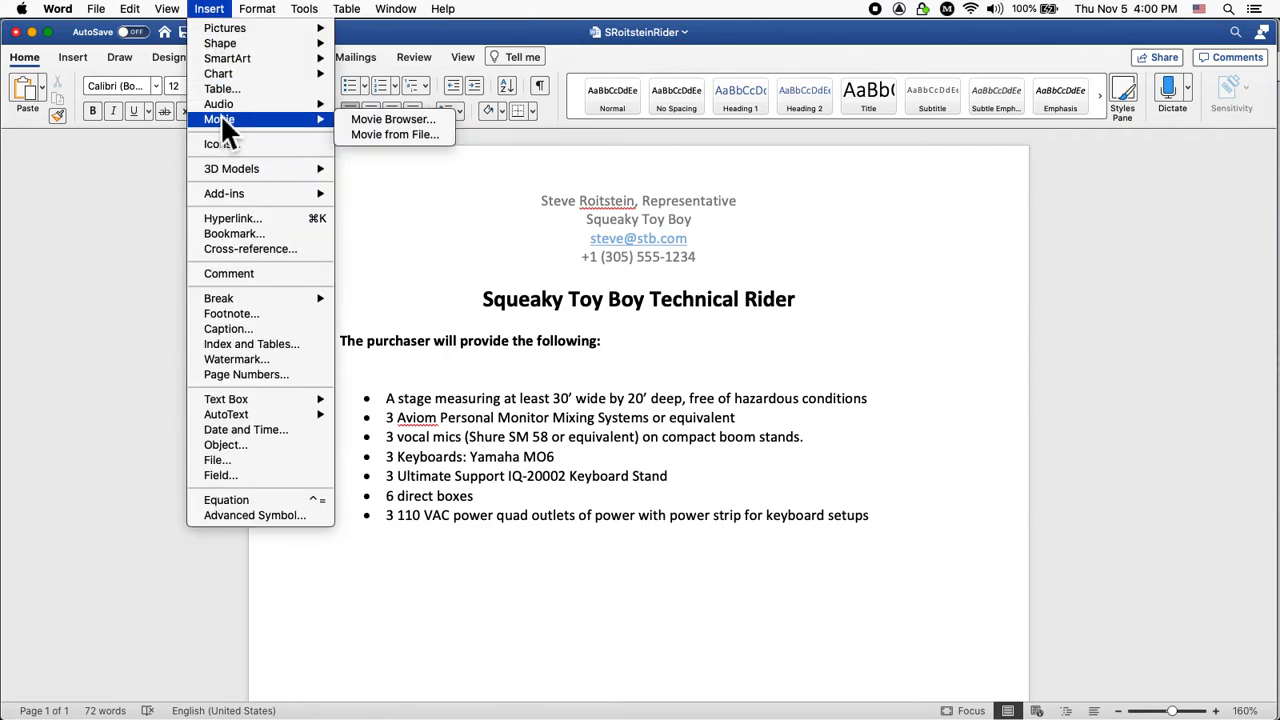
pyautogui.moveTo(242, 300)
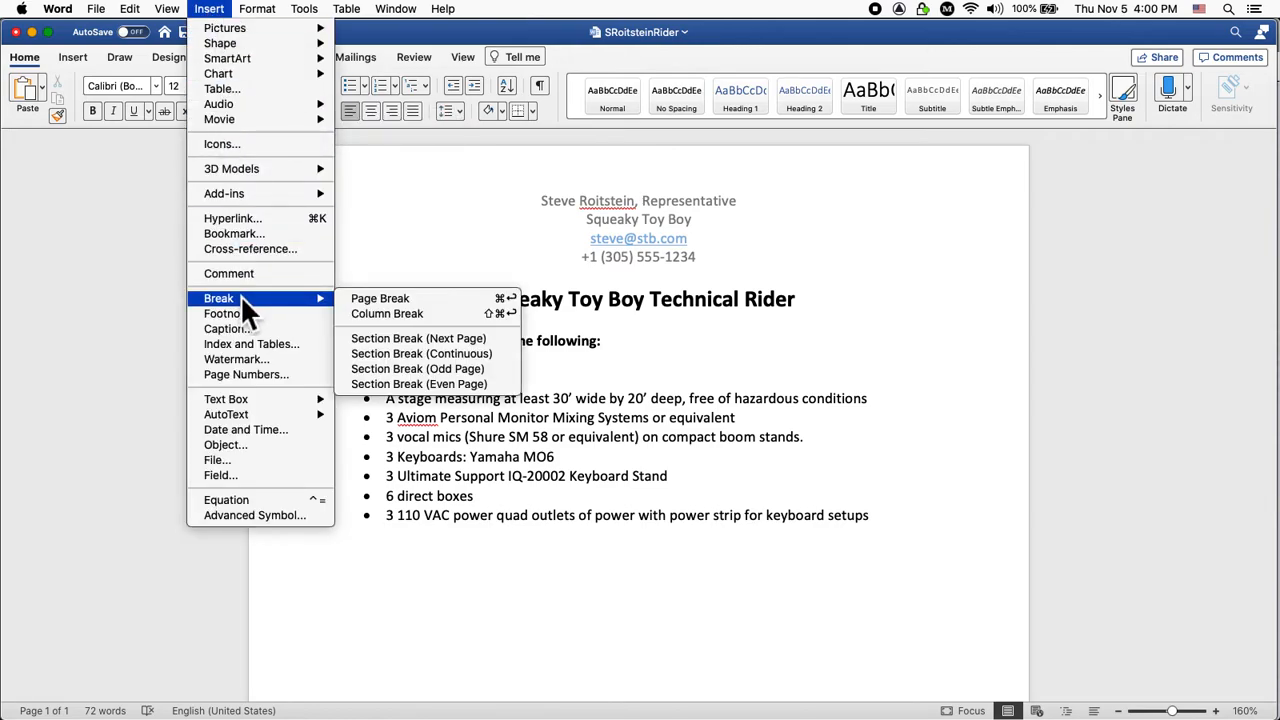
pyautogui.click(368, 297)
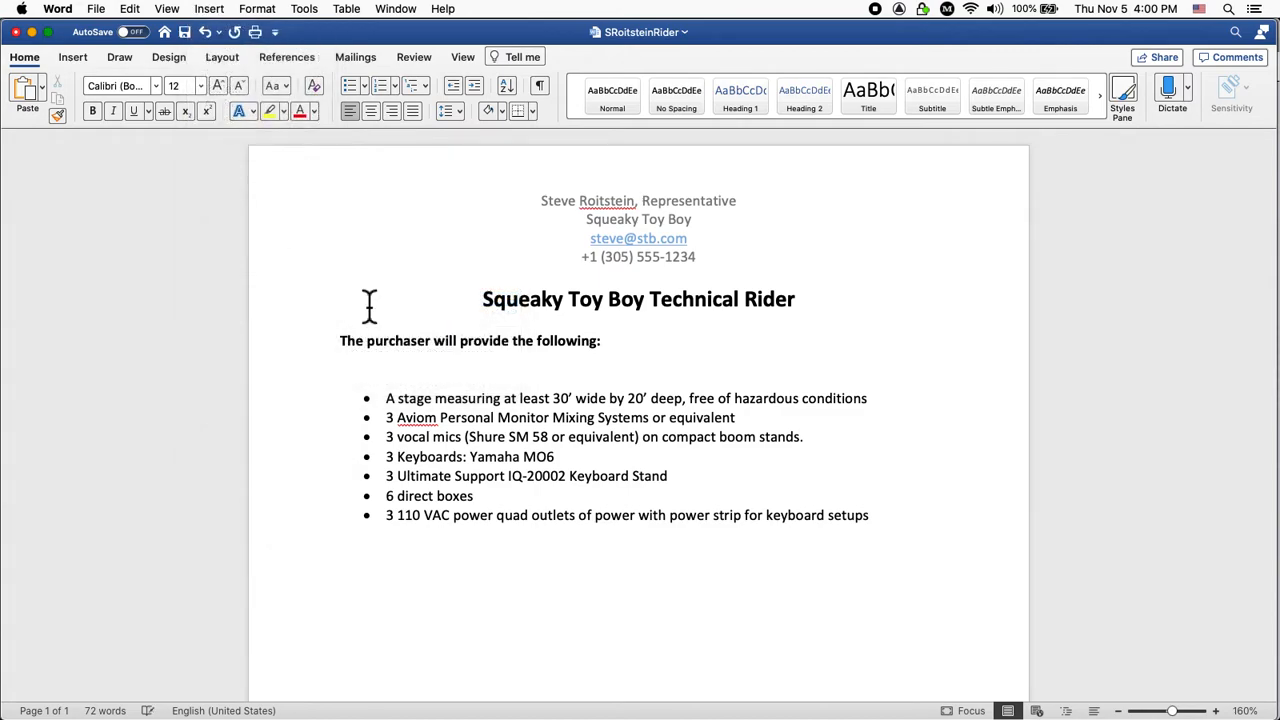
# Scroll down until page 2 with its contact header sits at the top of the window.
pyautogui.scroll(-5, 800, 320)
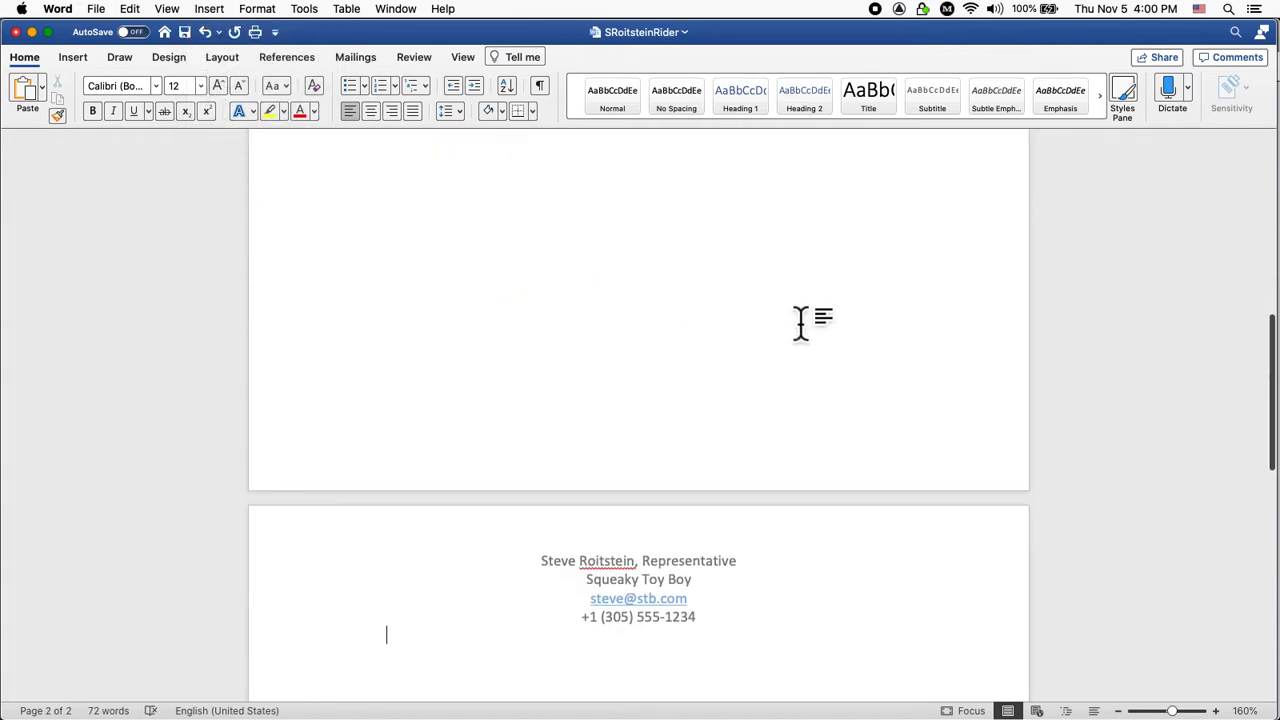
pyautogui.scroll(-3, 790, 314)
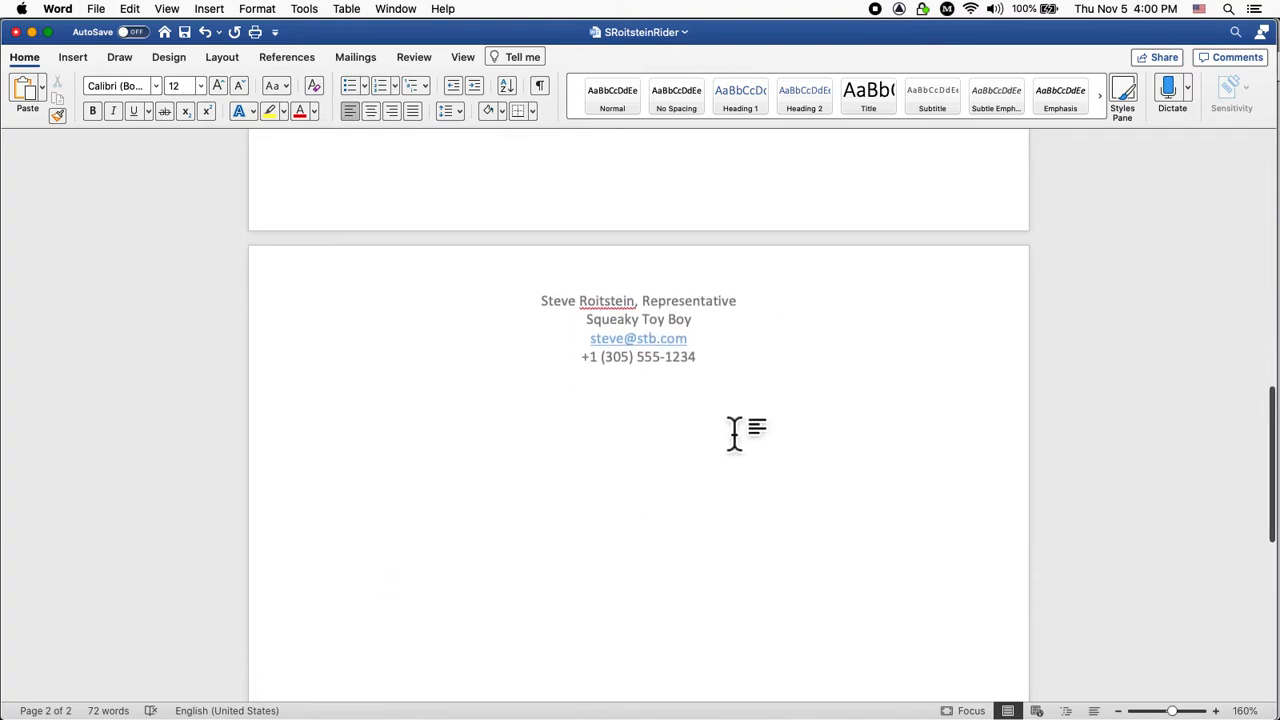
pyautogui.scroll(8, 735, 432)
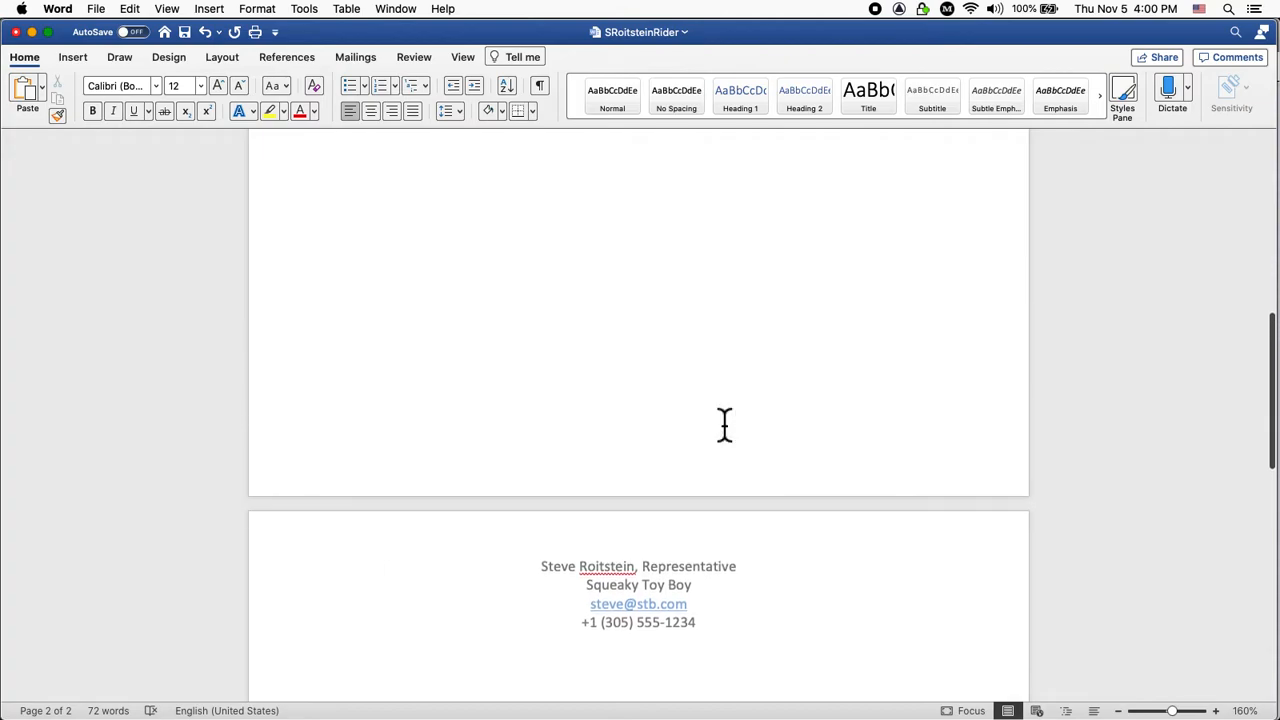
pyautogui.scroll(10, 735, 432)
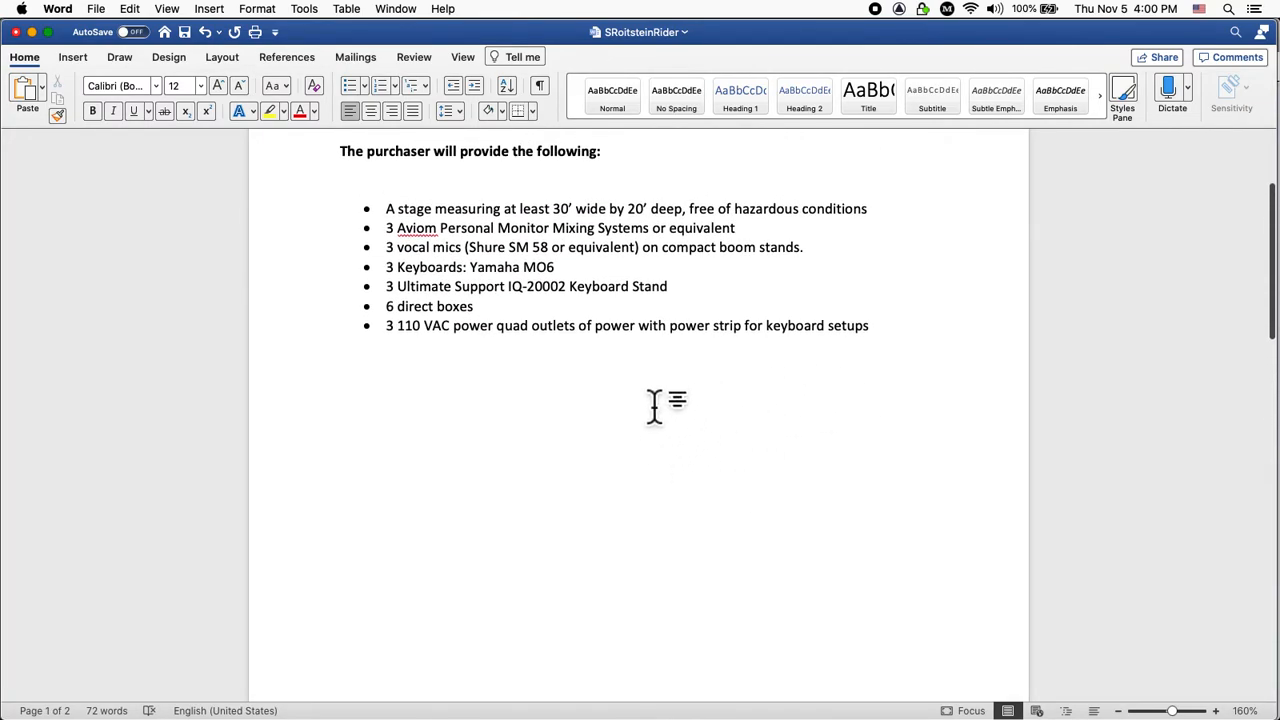
pyautogui.scroll(2, 654, 405)
pyautogui.scroll(-10, 654, 405)
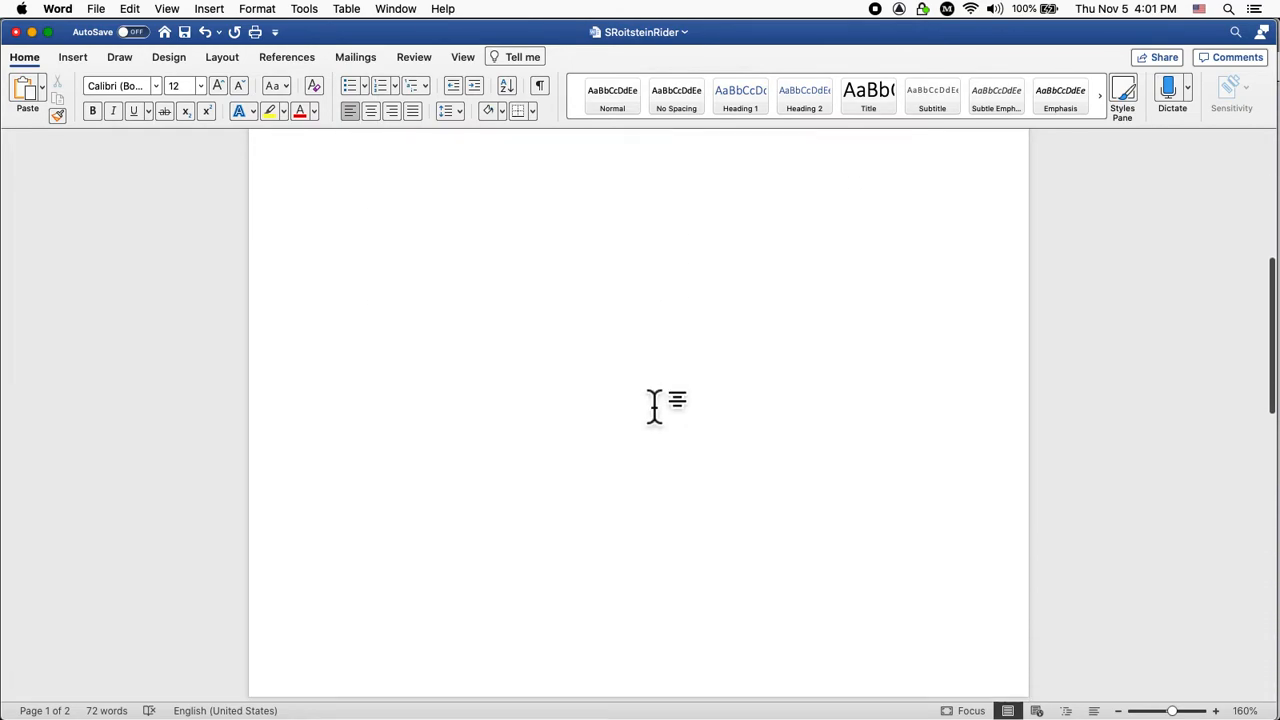
pyautogui.scroll(-4, 654, 405)
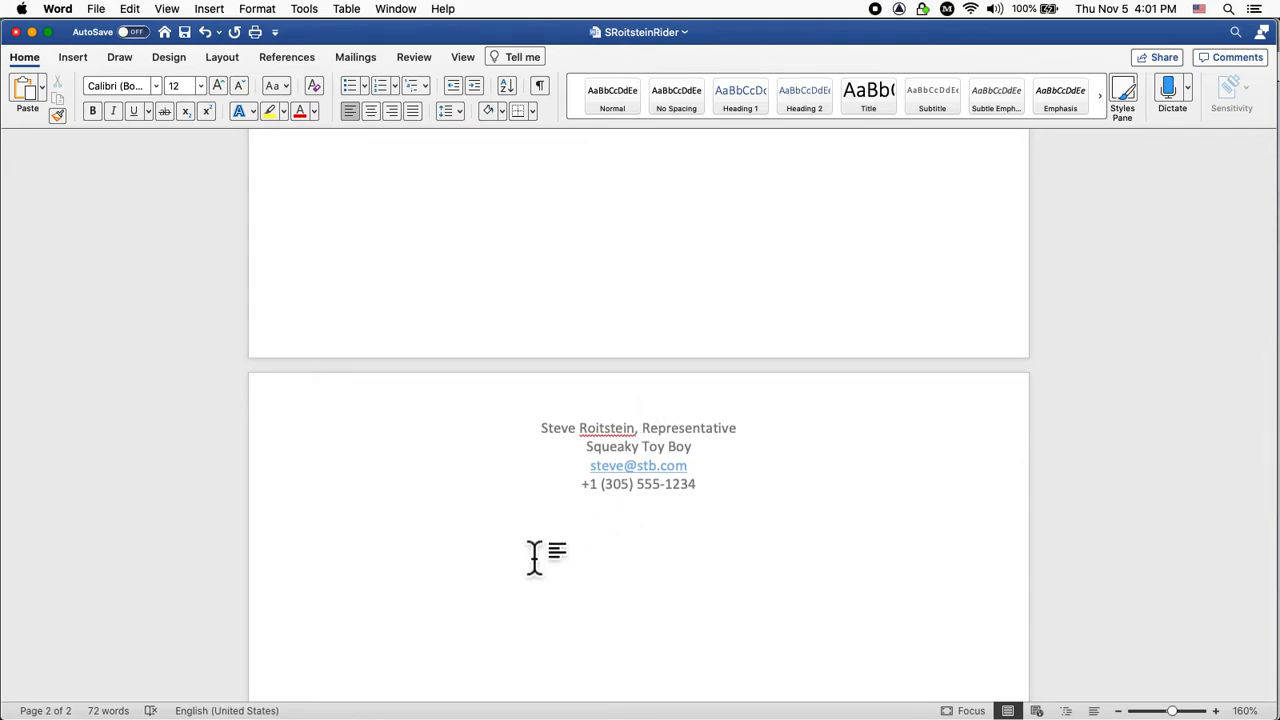
pyautogui.scroll(-2, 535, 558)
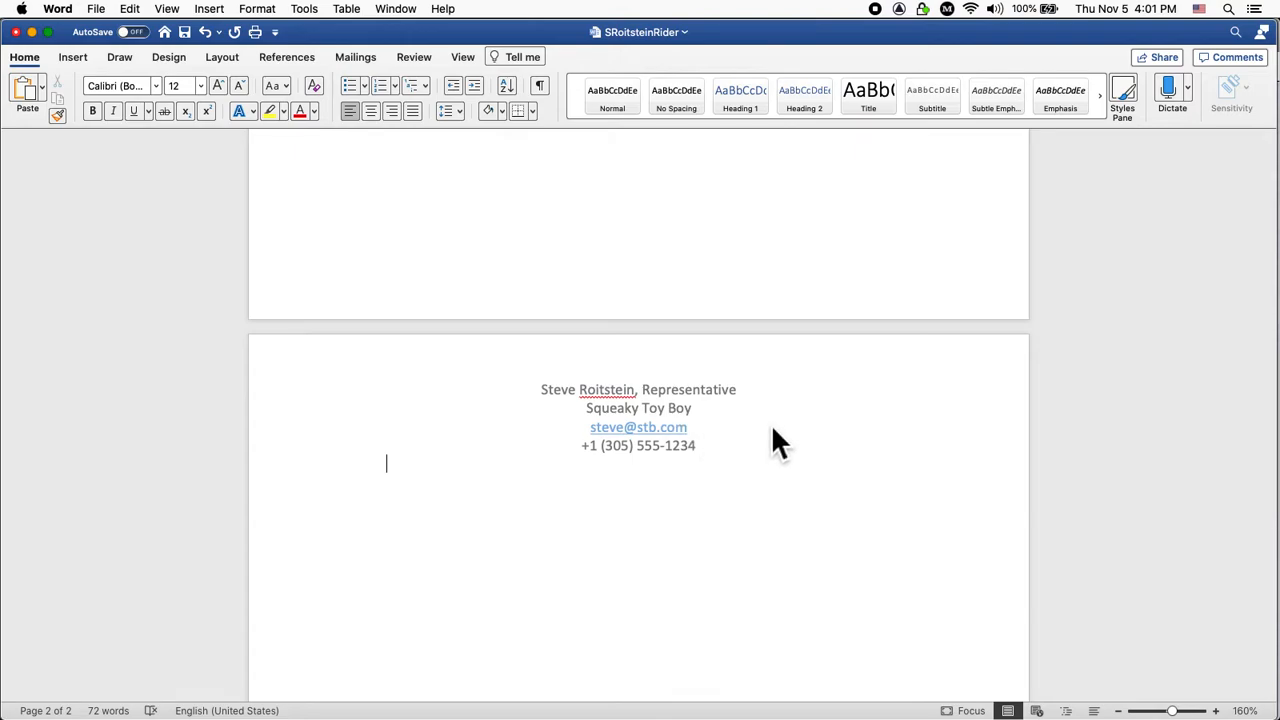
pyautogui.scroll(-2, 508, 543)
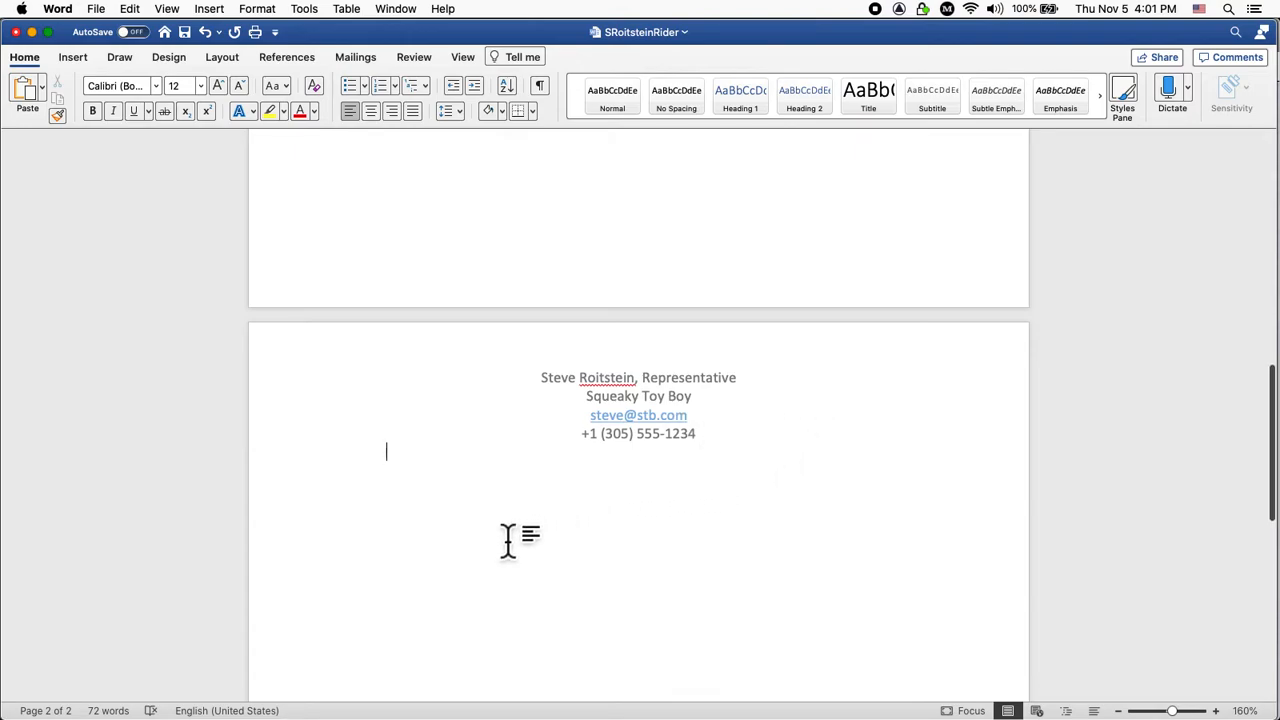
pyautogui.scroll(-10, 508, 543)
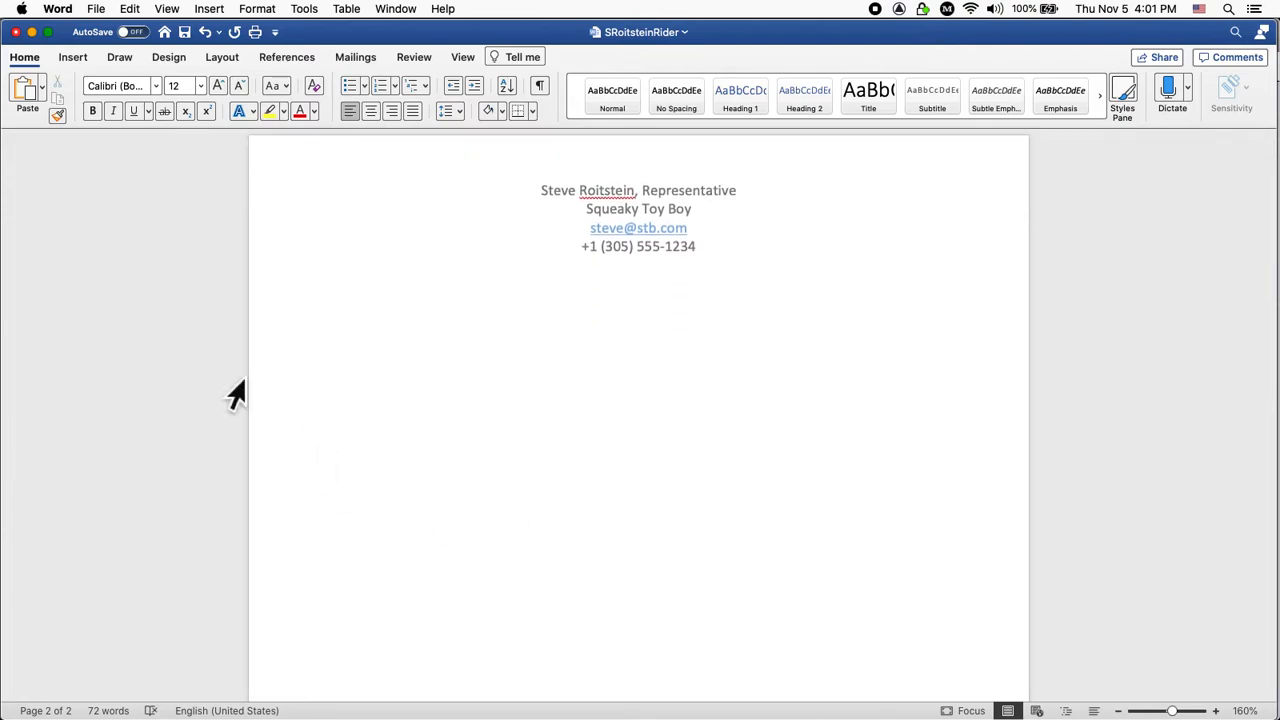
pyautogui.press('super+Tab')
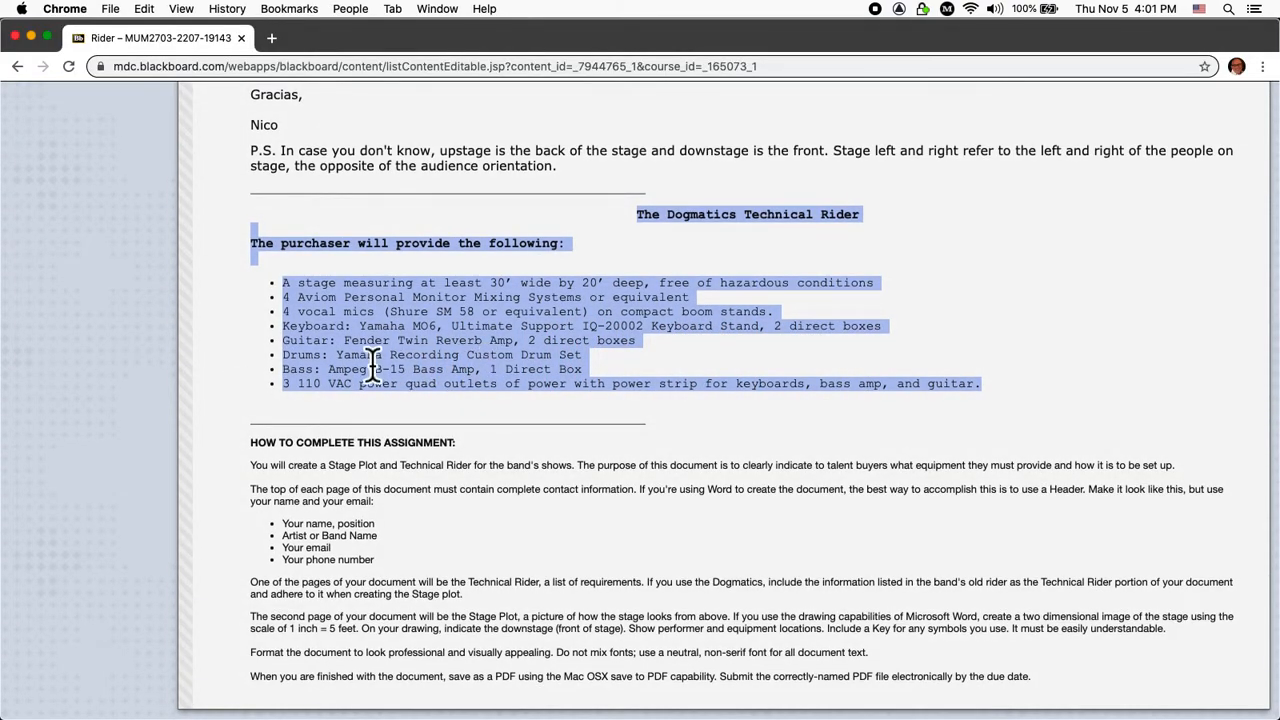
# Review the Dogmatics Technical Rider equipment list in Chrome, then return to the Word document.
pyautogui.click(851, 351)
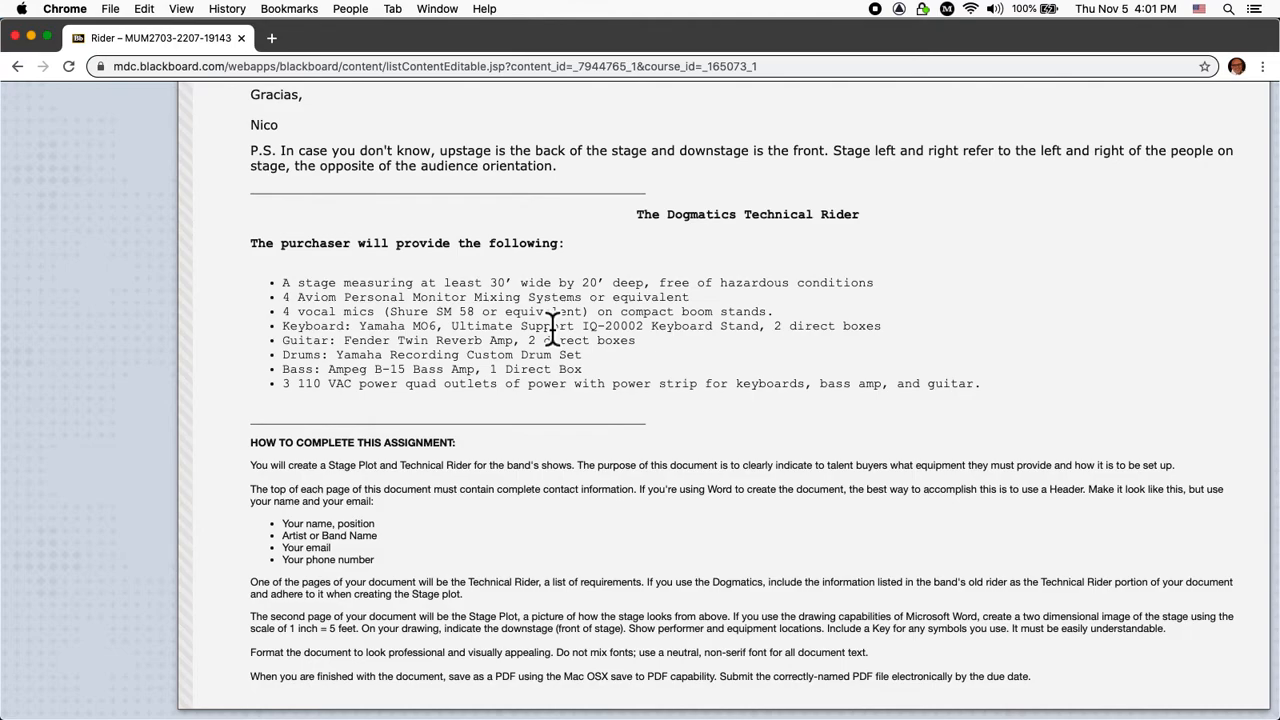
pyautogui.press('super+Tab')
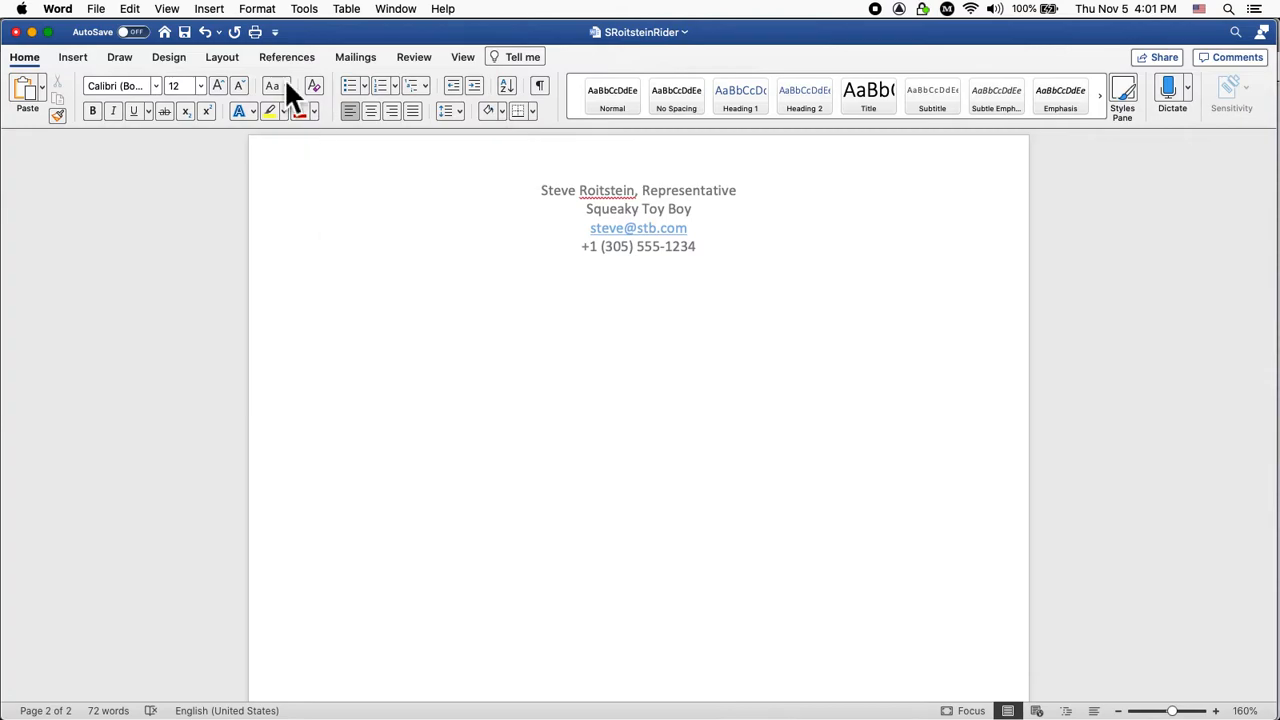
# Turn on the ruler via View > Ruler, then check the rider in Chrome and come back.
pyautogui.click(172, 9)
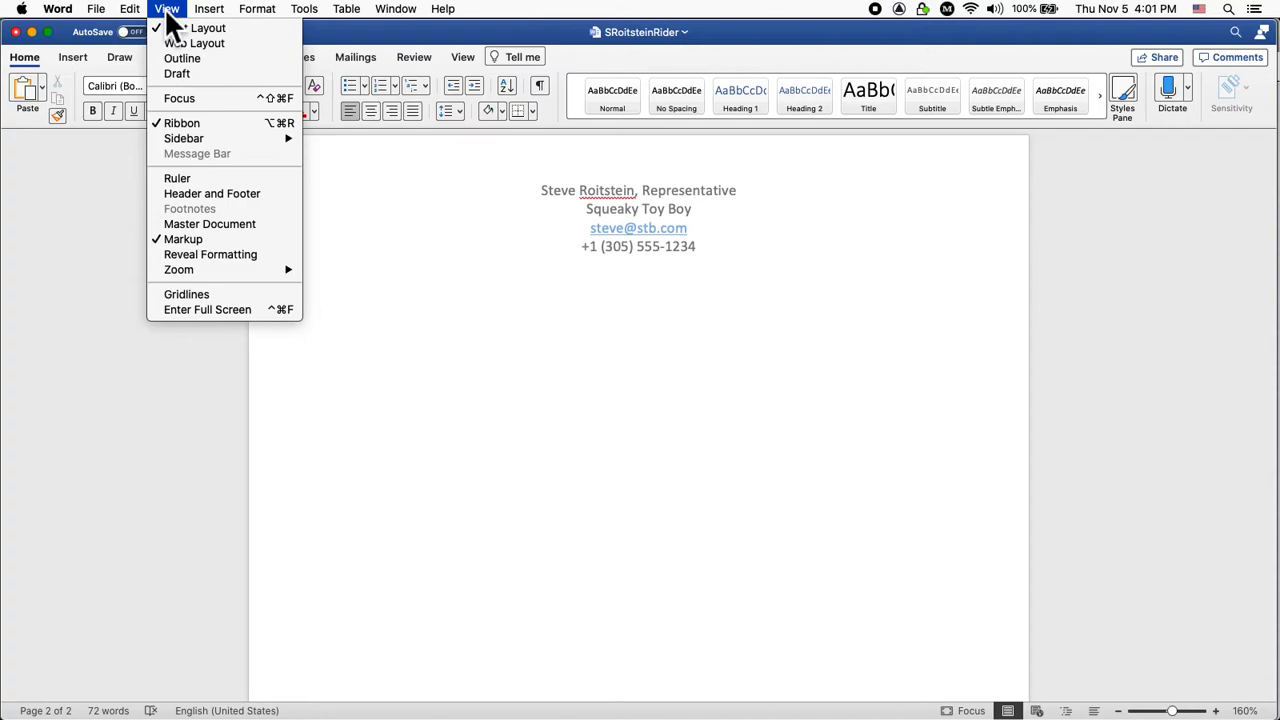
pyautogui.click(191, 176)
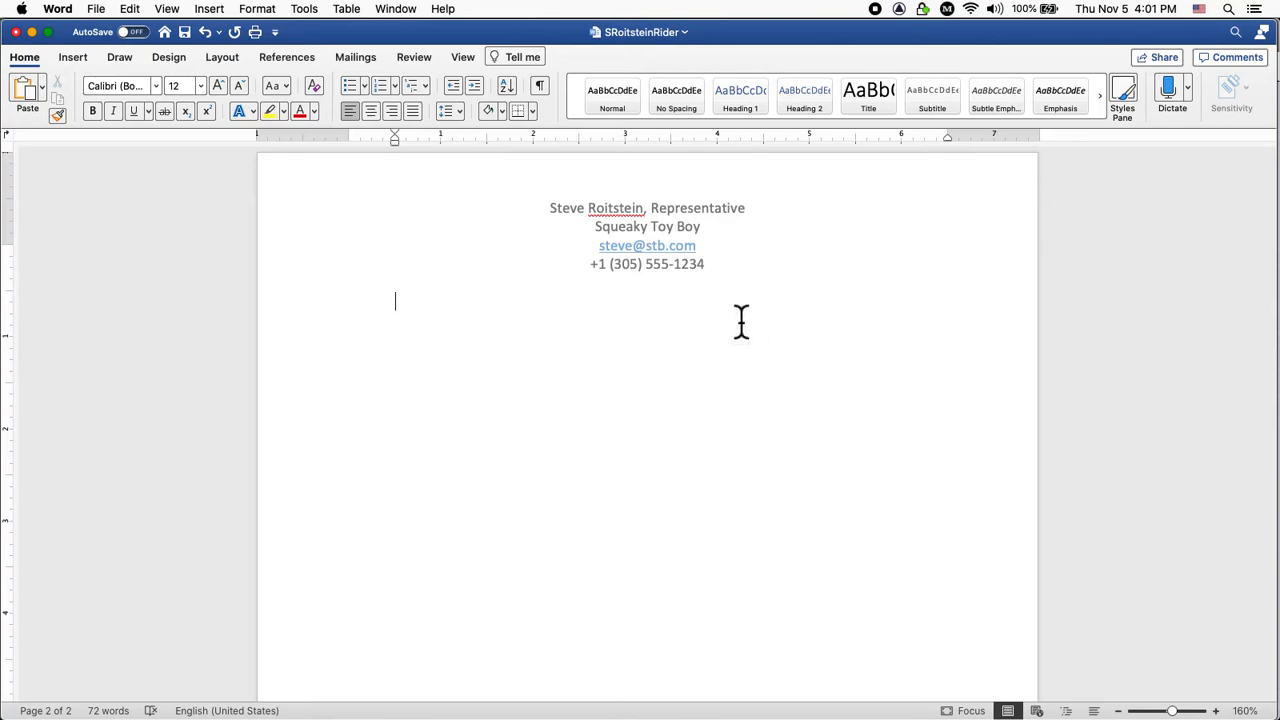
pyautogui.press('super+Tab')
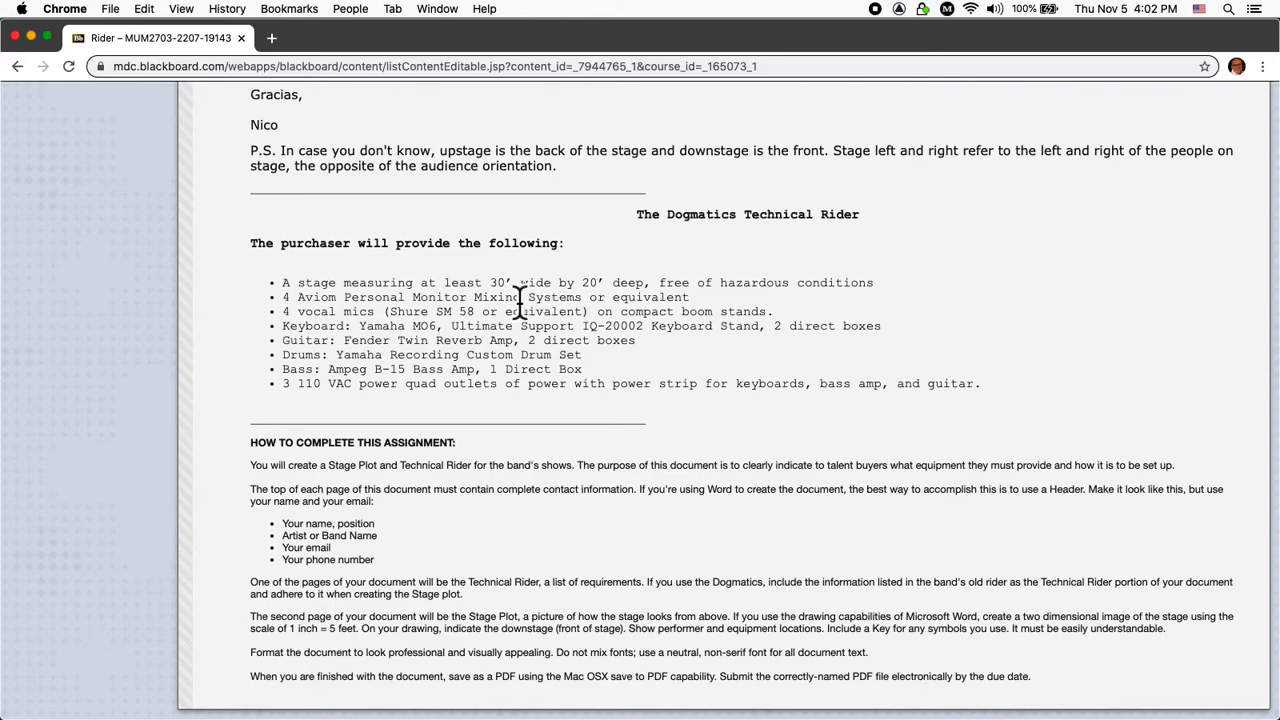
pyautogui.press('super+Tab')
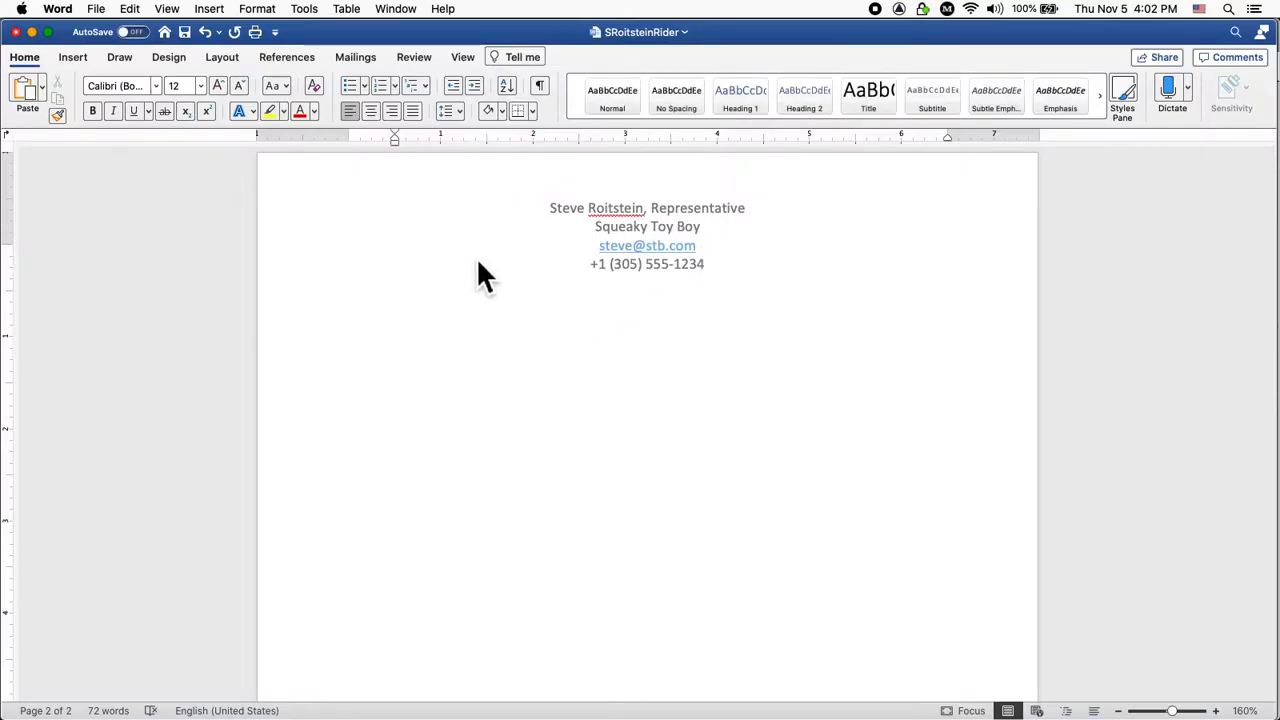
# Draw a rectangle about 3.06" high by 5.87" wide below the page 2 contact header.
pyautogui.click(77, 57)
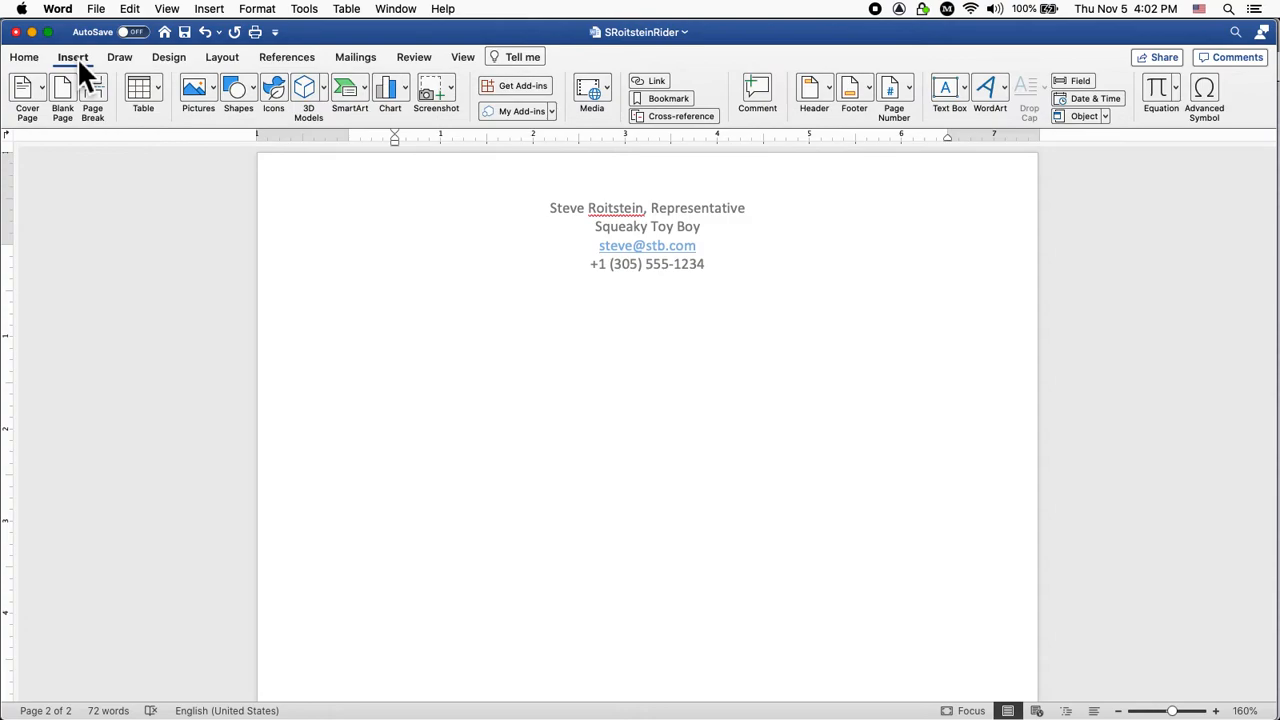
pyautogui.click(248, 90)
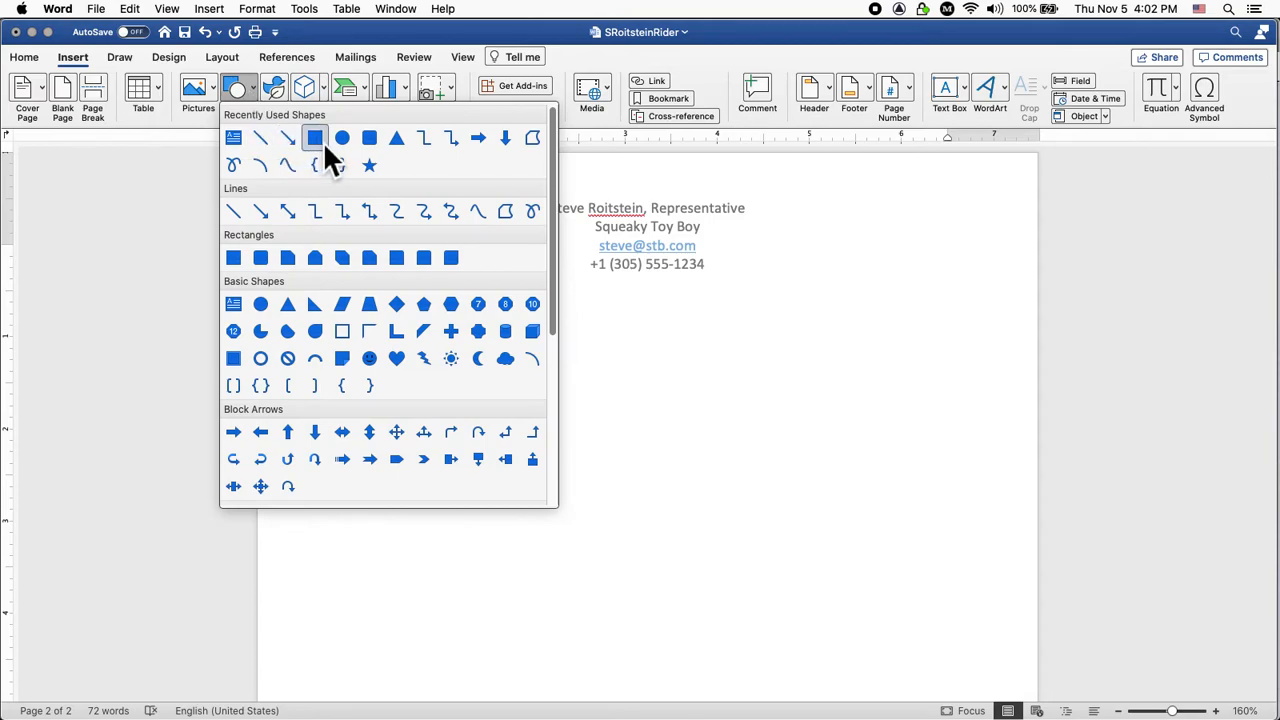
pyautogui.click(239, 258)
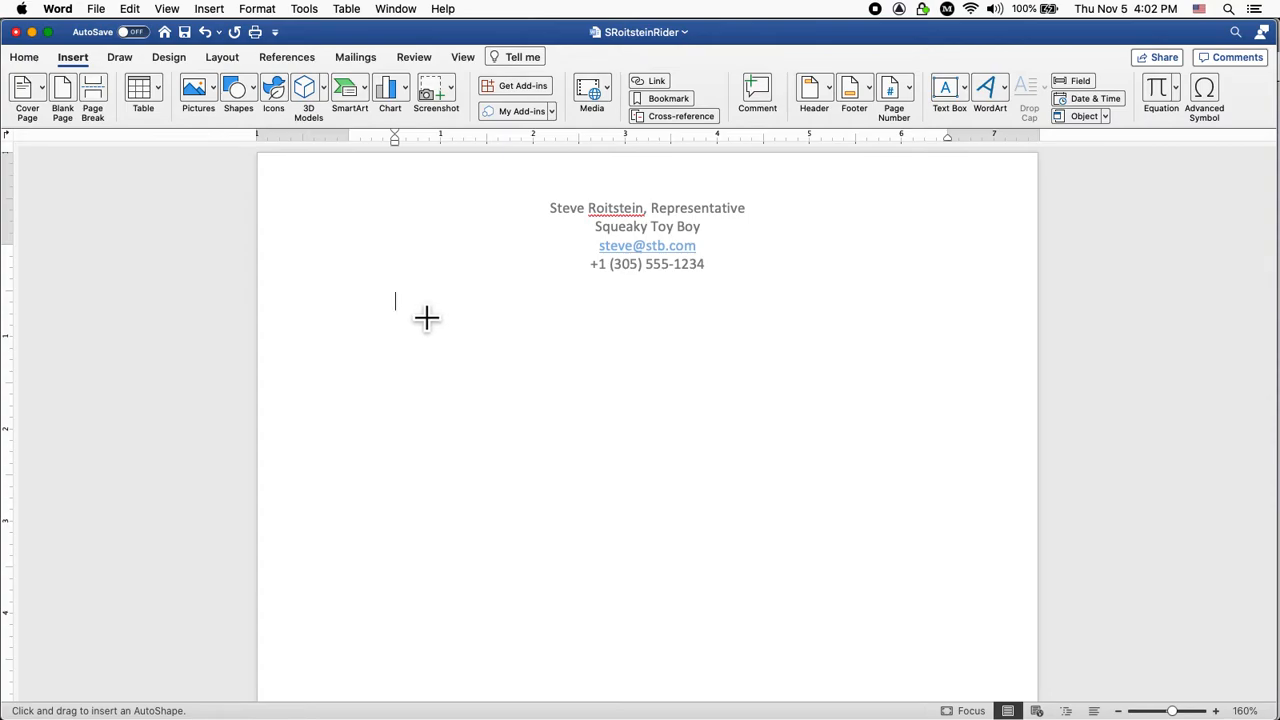
pyautogui.moveTo(426, 318); pyautogui.dragTo(960, 600)
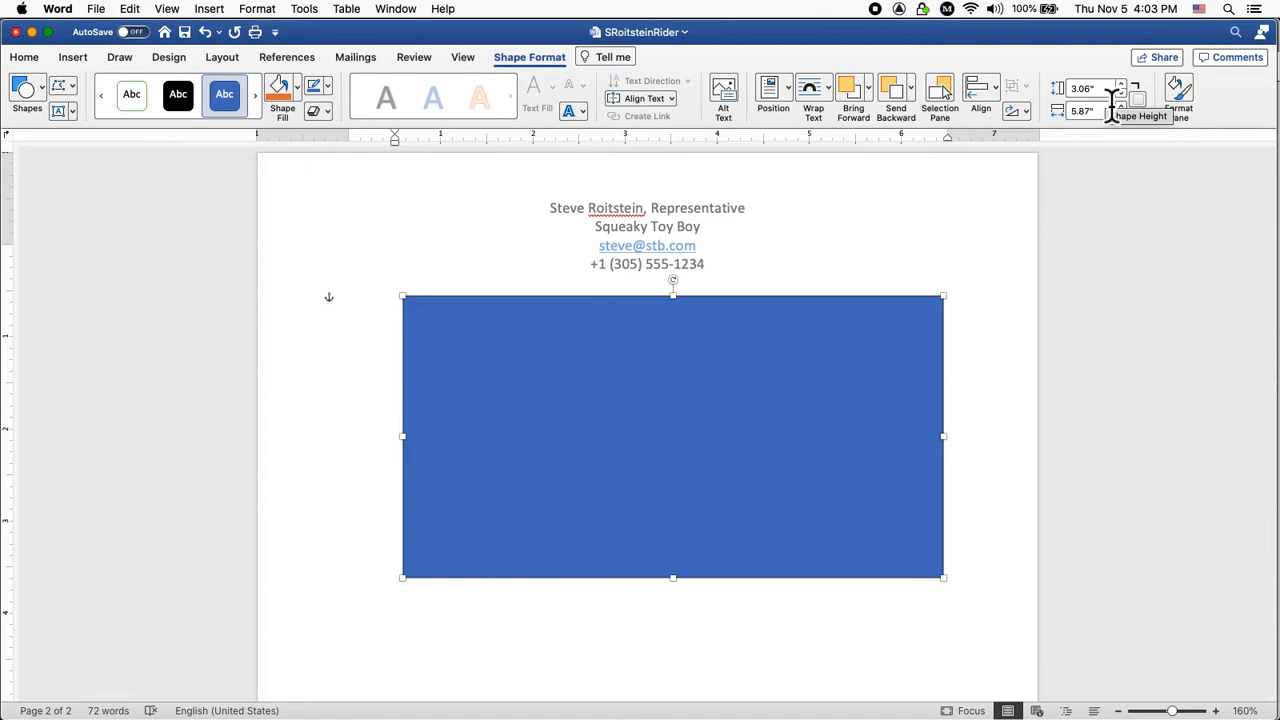
# Set the stage rectangle's height to 4" and width to 6".
pyautogui.press('super+Tab')
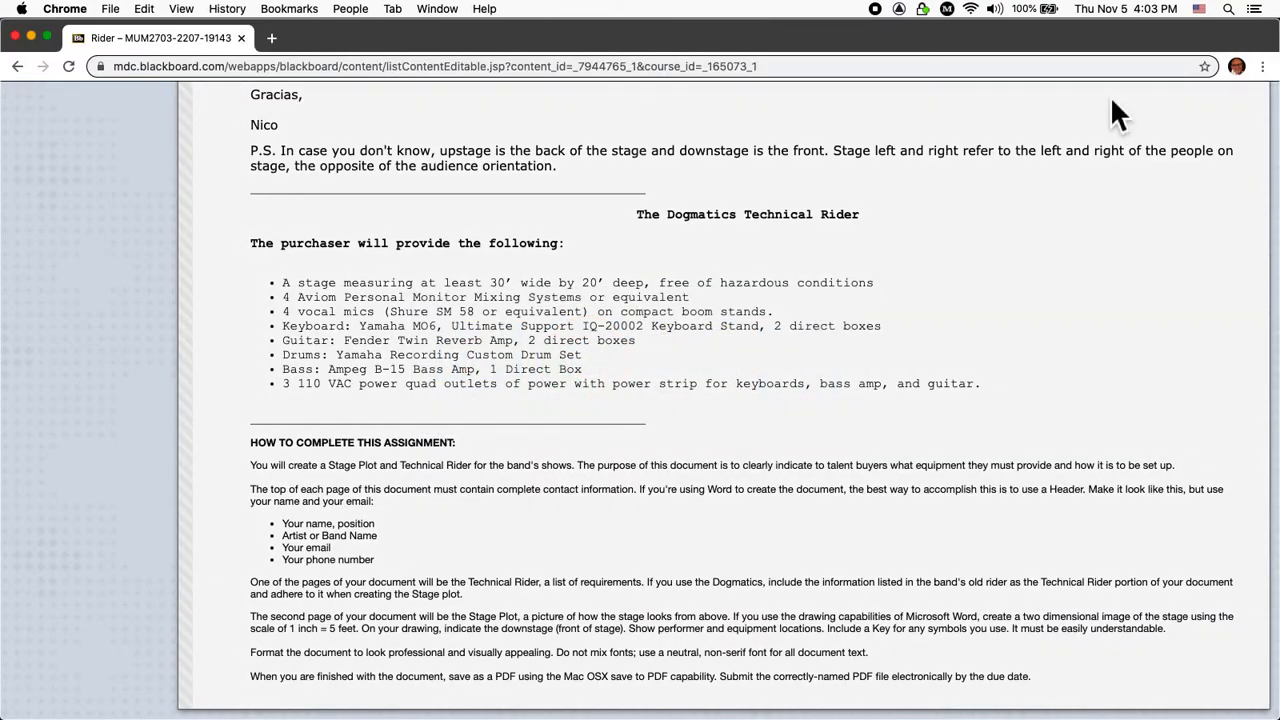
pyautogui.press('super+Tab')
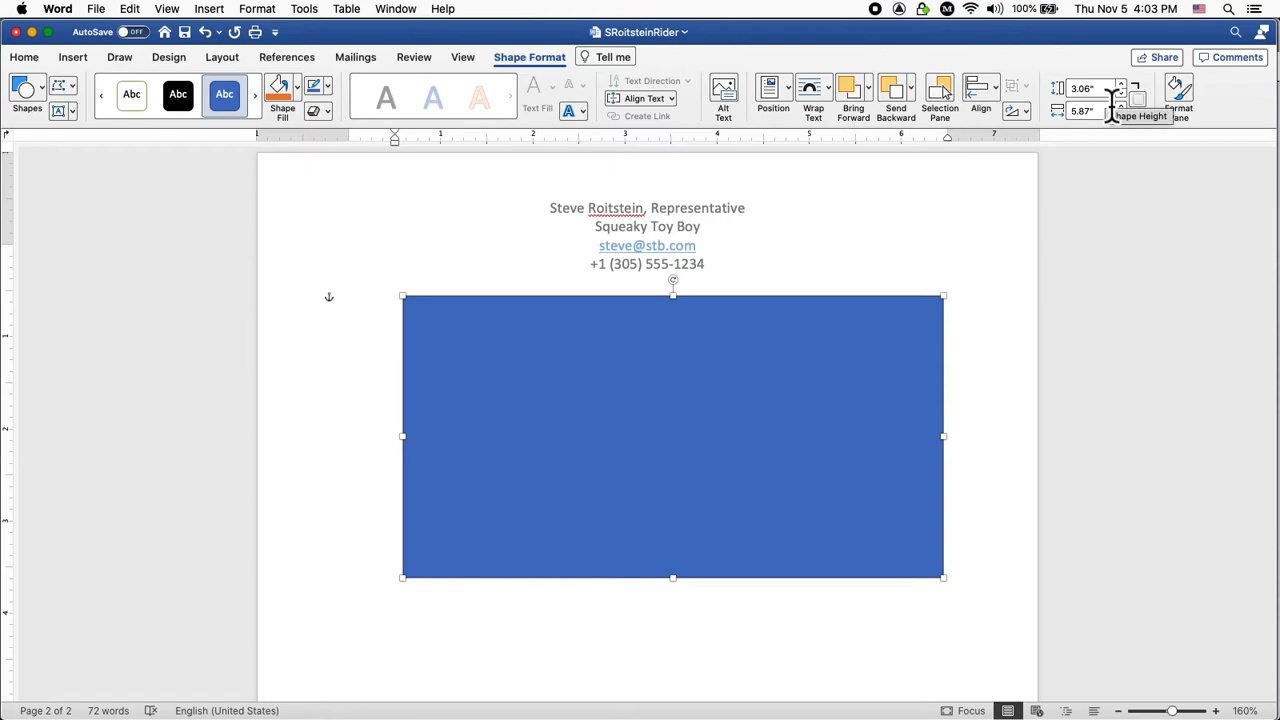
pyautogui.click(1110, 89)
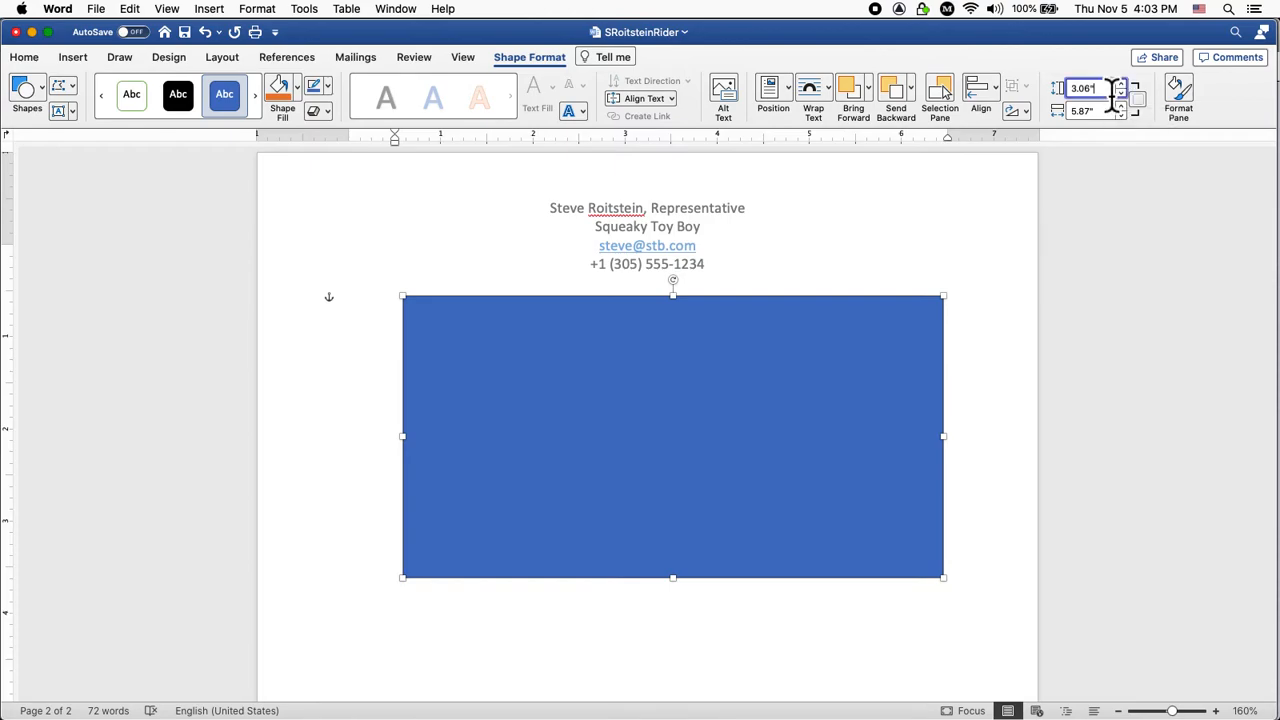
pyautogui.write('4')
pyautogui.click(1103, 112)
pyautogui.moveTo(1103, 112); pyautogui.dragTo(1060, 111)
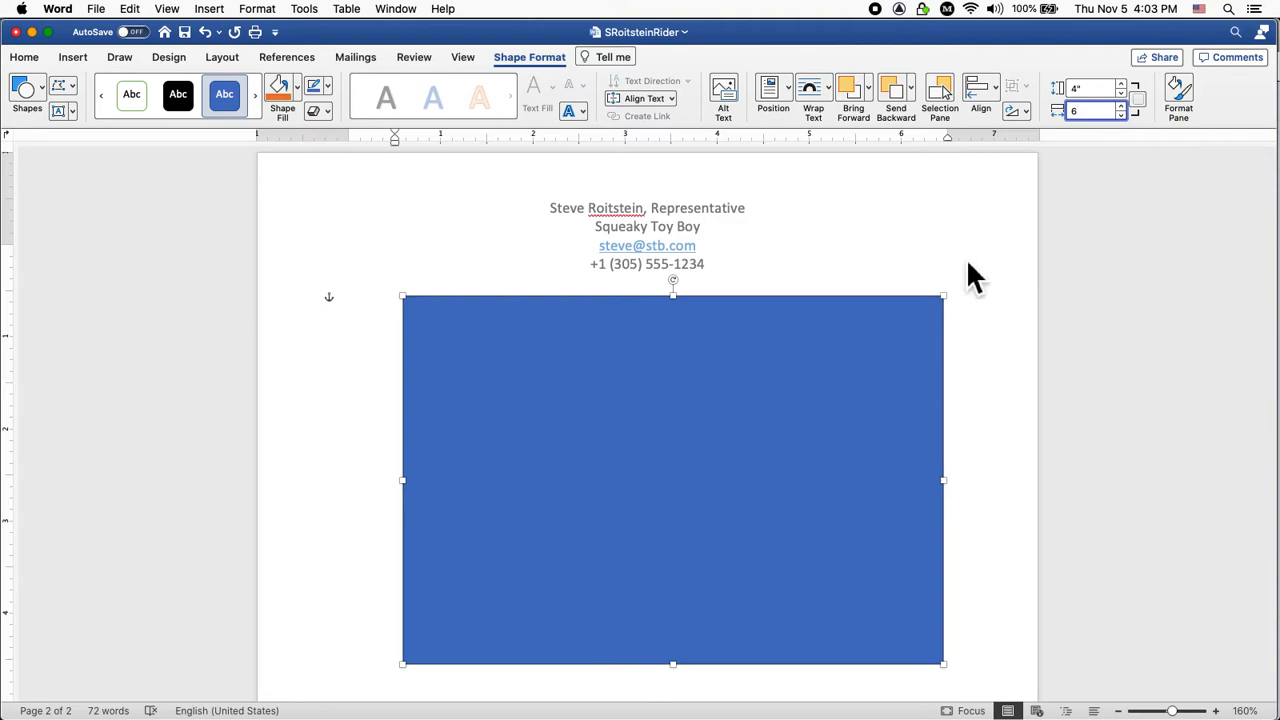
pyautogui.press('Return')
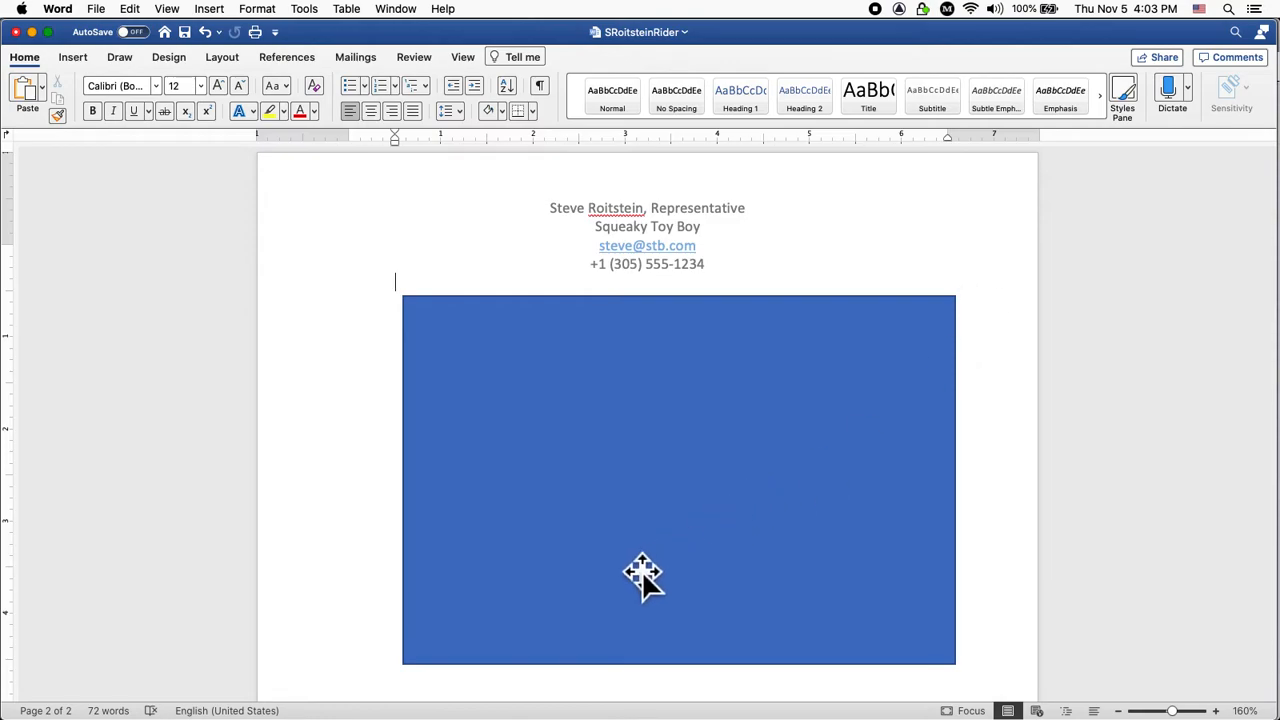
# Remove the stage rectangle's blue fill so it has no fill.
pyautogui.click(898, 318)
pyautogui.doubleClick(898, 318)
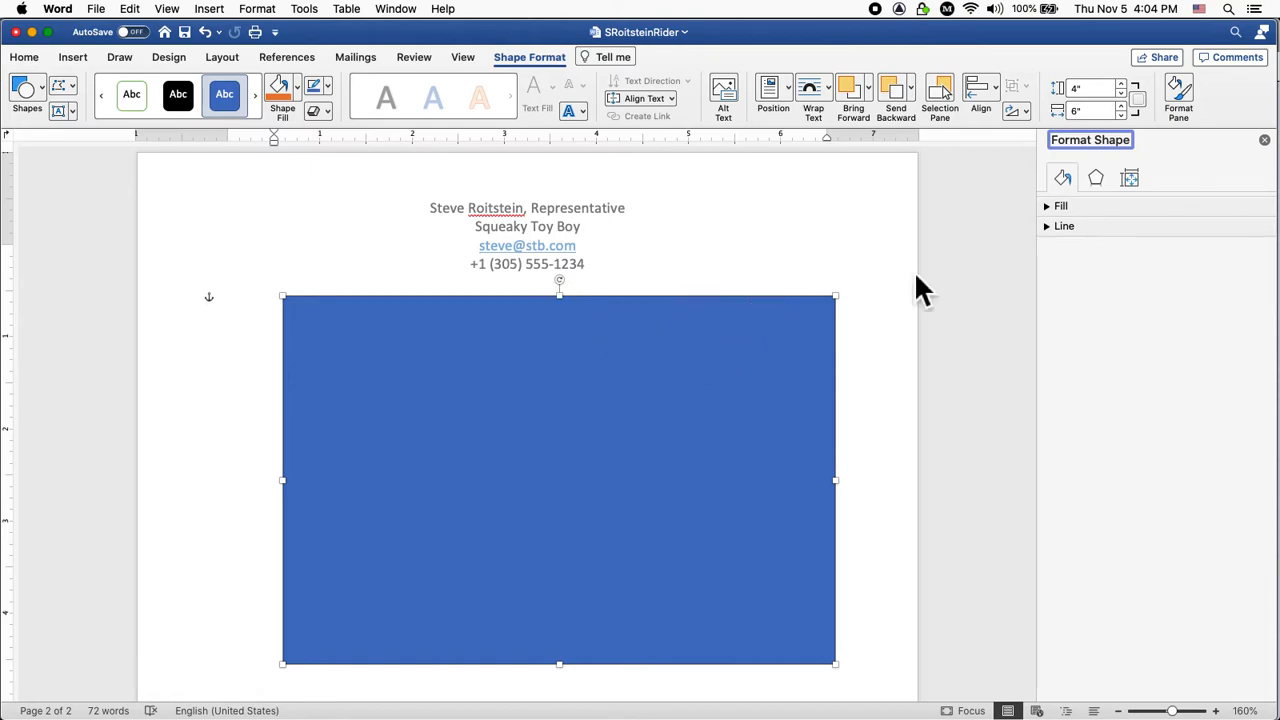
pyautogui.click(1050, 207)
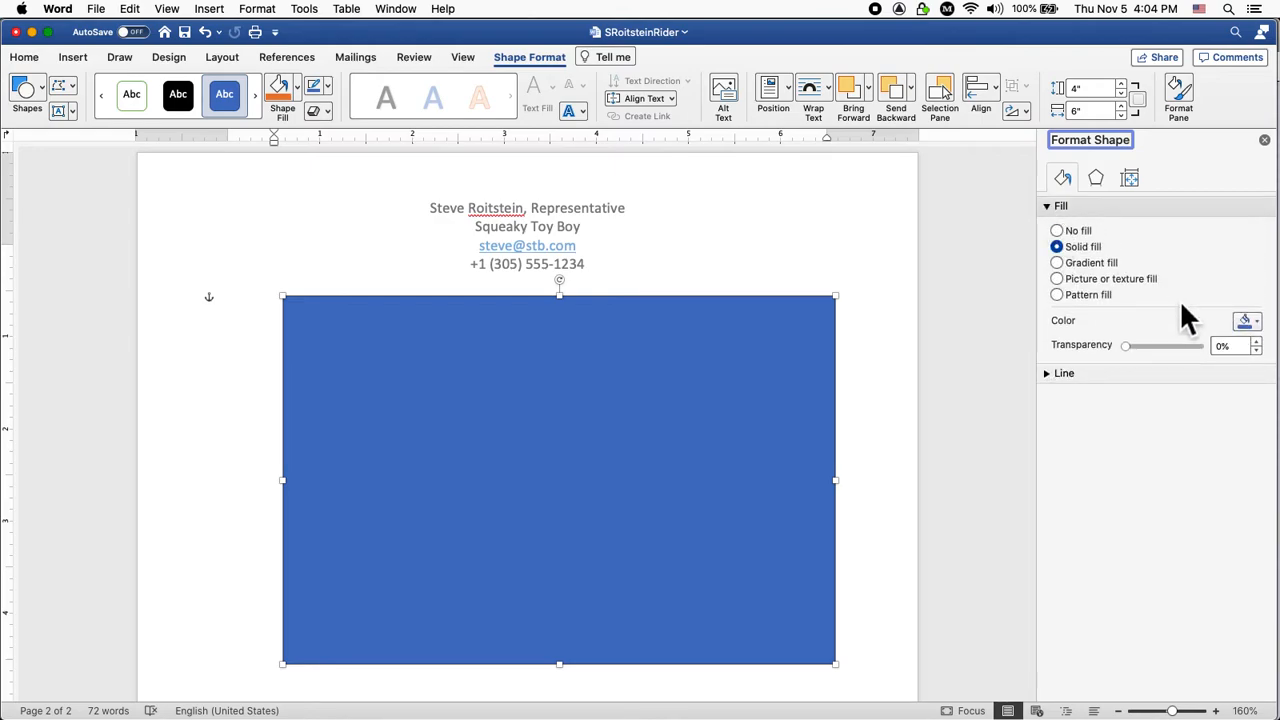
pyautogui.click(1057, 231)
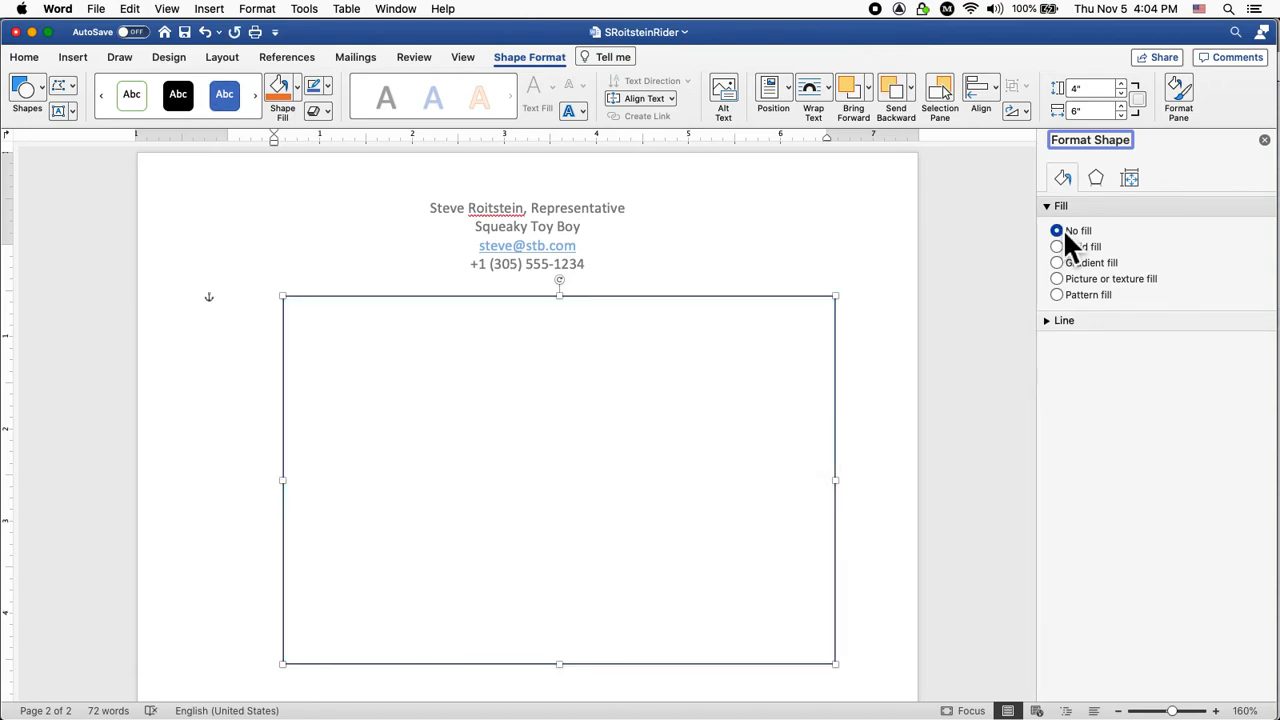
# Give the rectangle a black outline 3 pt wide.
pyautogui.click(1055, 321)
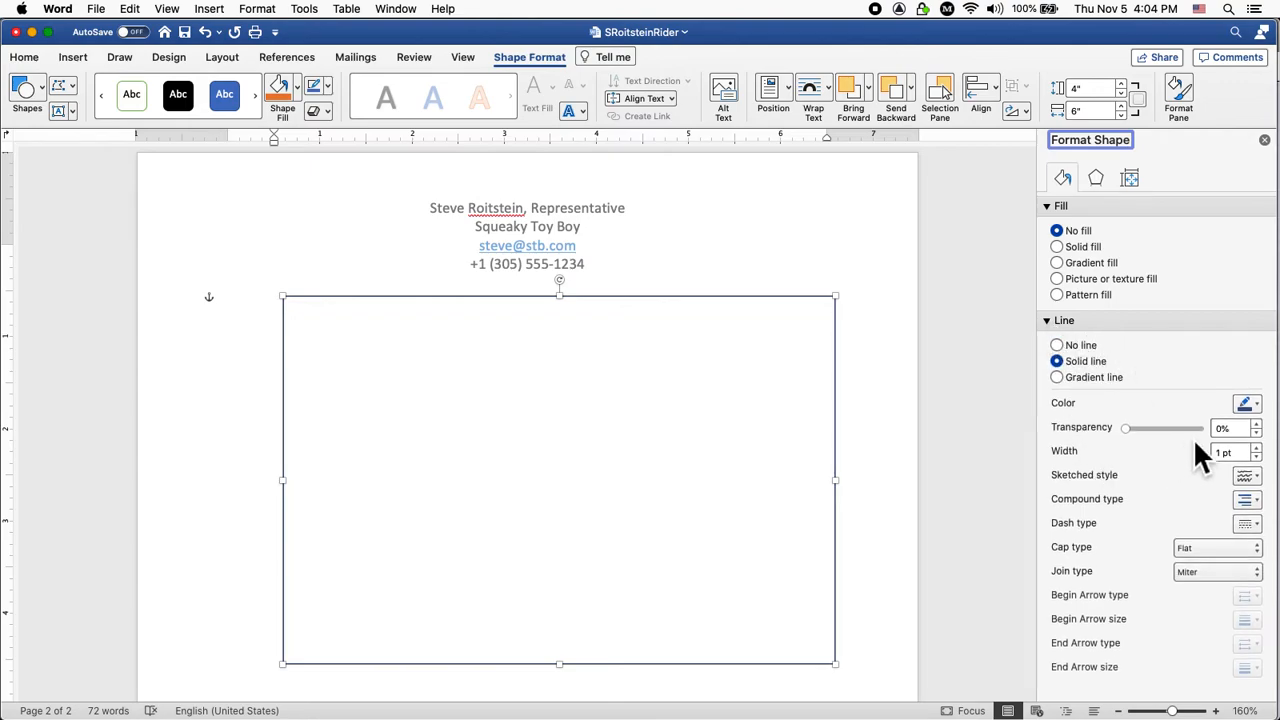
pyautogui.click(1260, 405)
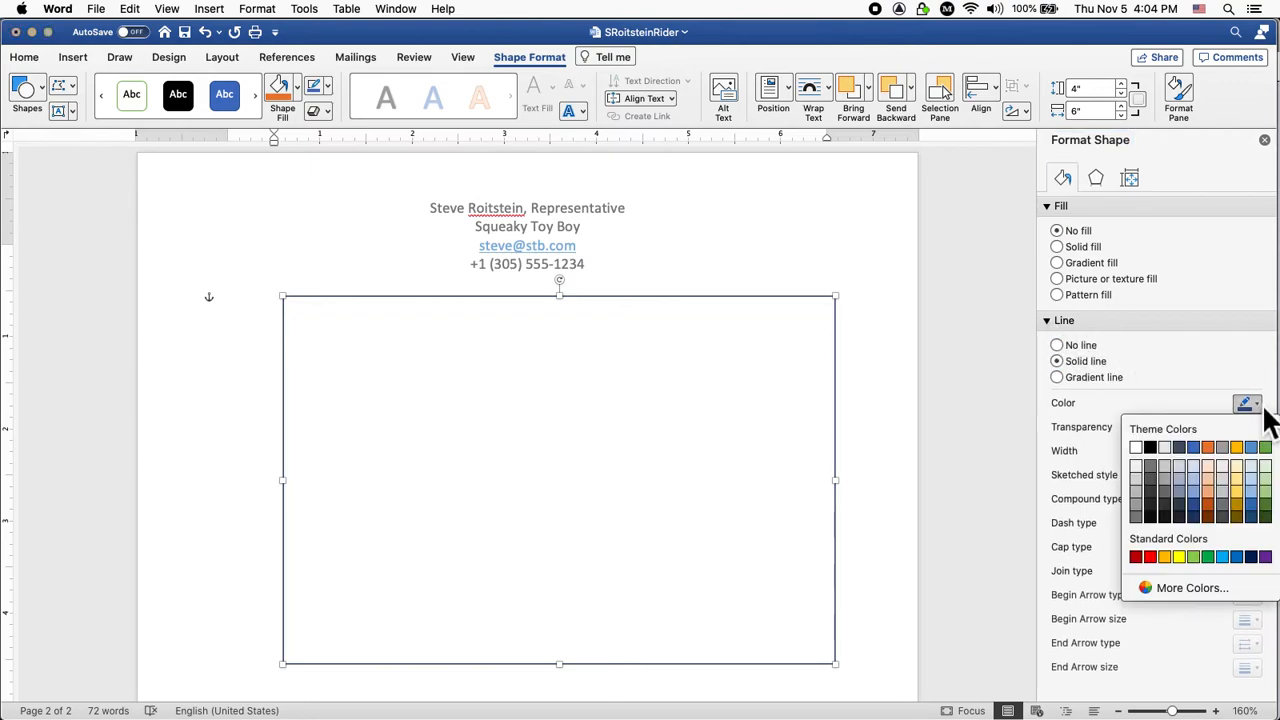
pyautogui.click(1155, 449)
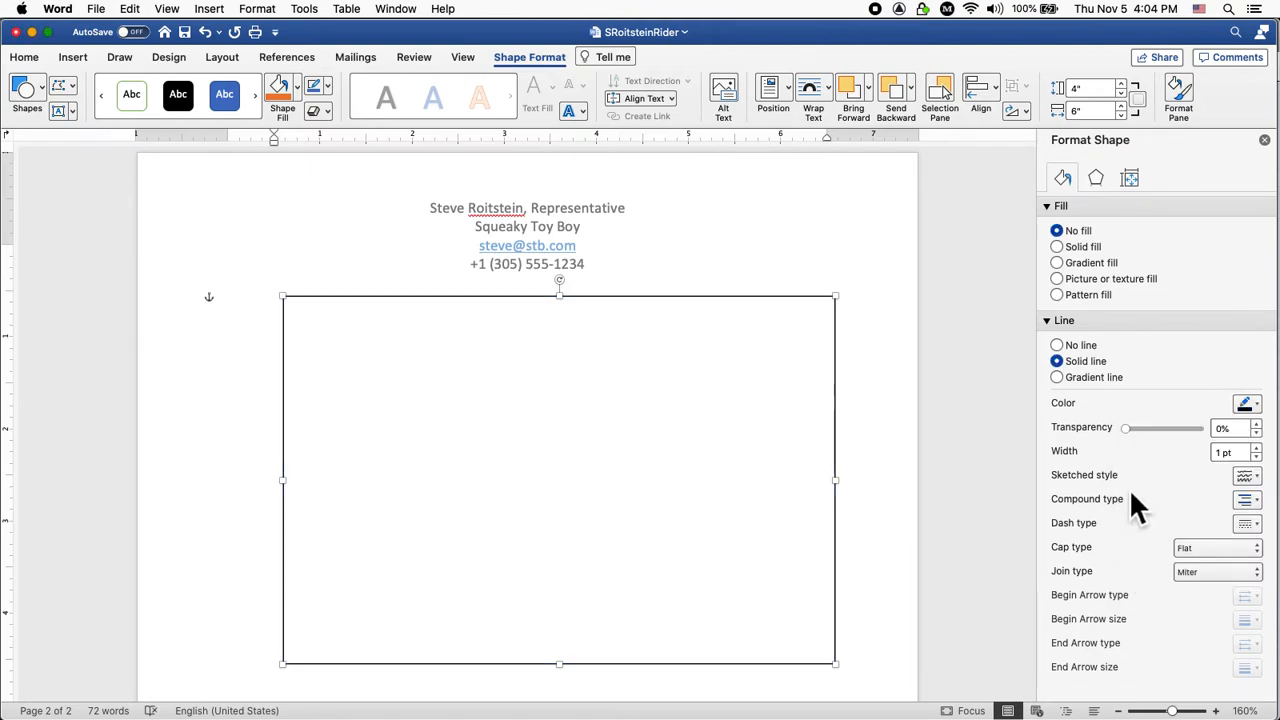
pyautogui.click(1257, 449)
pyautogui.click(1257, 448)
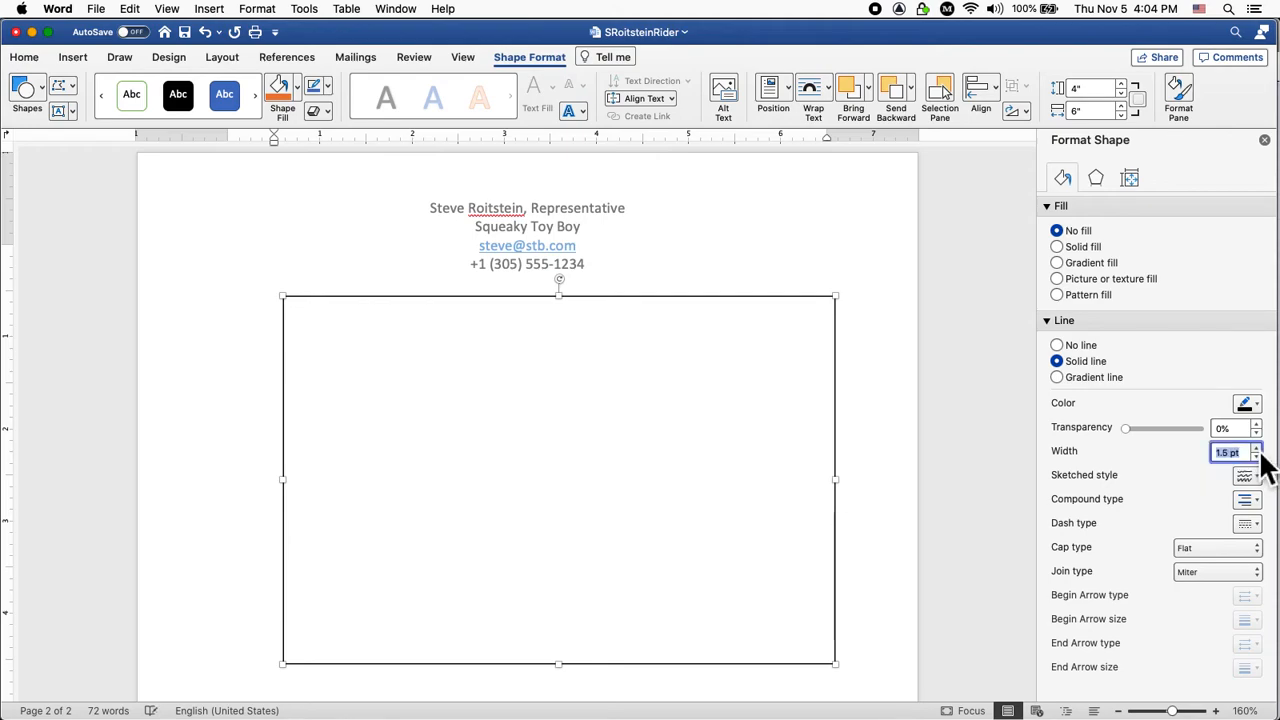
pyautogui.click(1257, 448)
pyautogui.click(1257, 449)
pyautogui.click(1257, 449)
pyautogui.click(1257, 449)
pyautogui.click(1257, 449)
pyautogui.click(1257, 449)
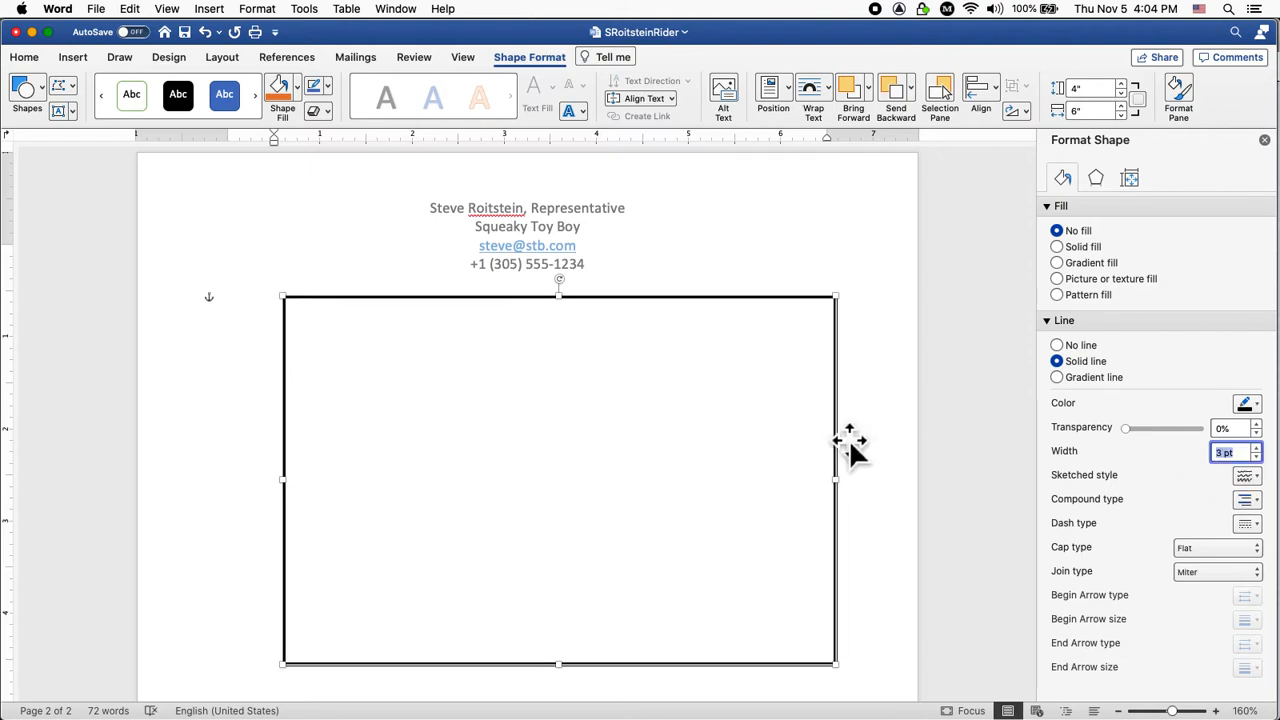
pyautogui.click(882, 392)
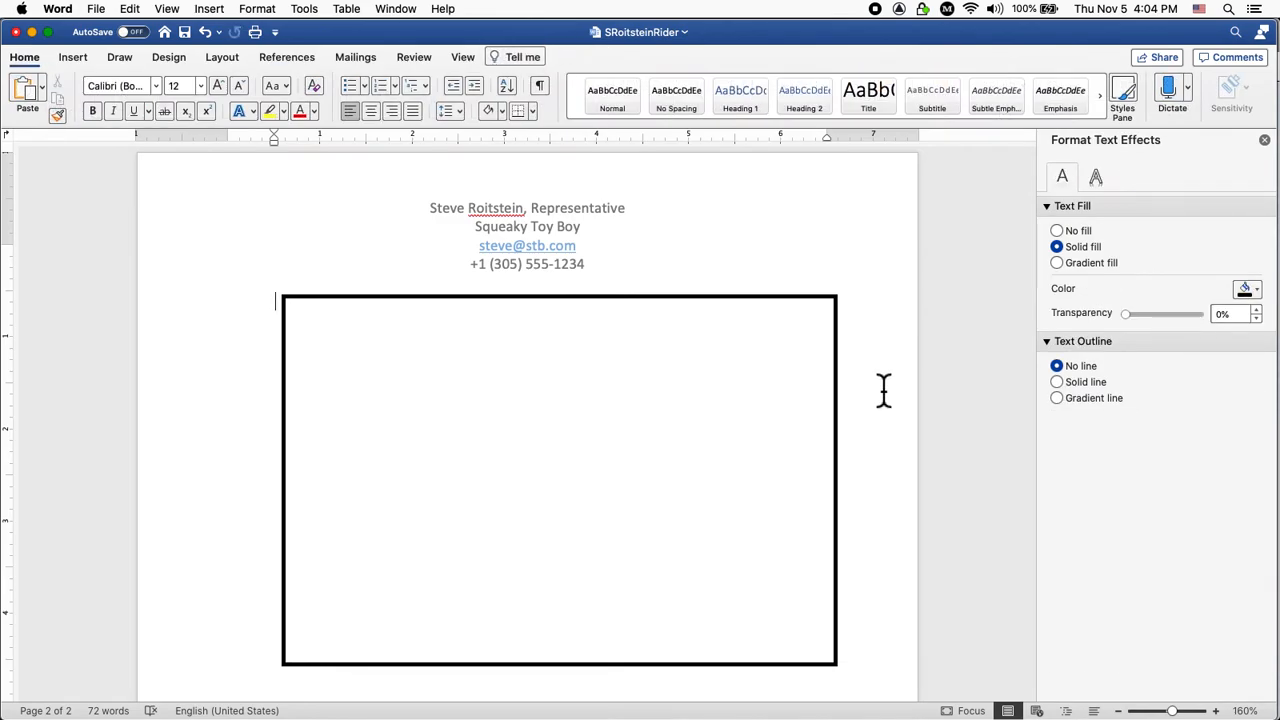
# Save the rider document and scroll to the page 2 stage plot.
pyautogui.press('super+s')
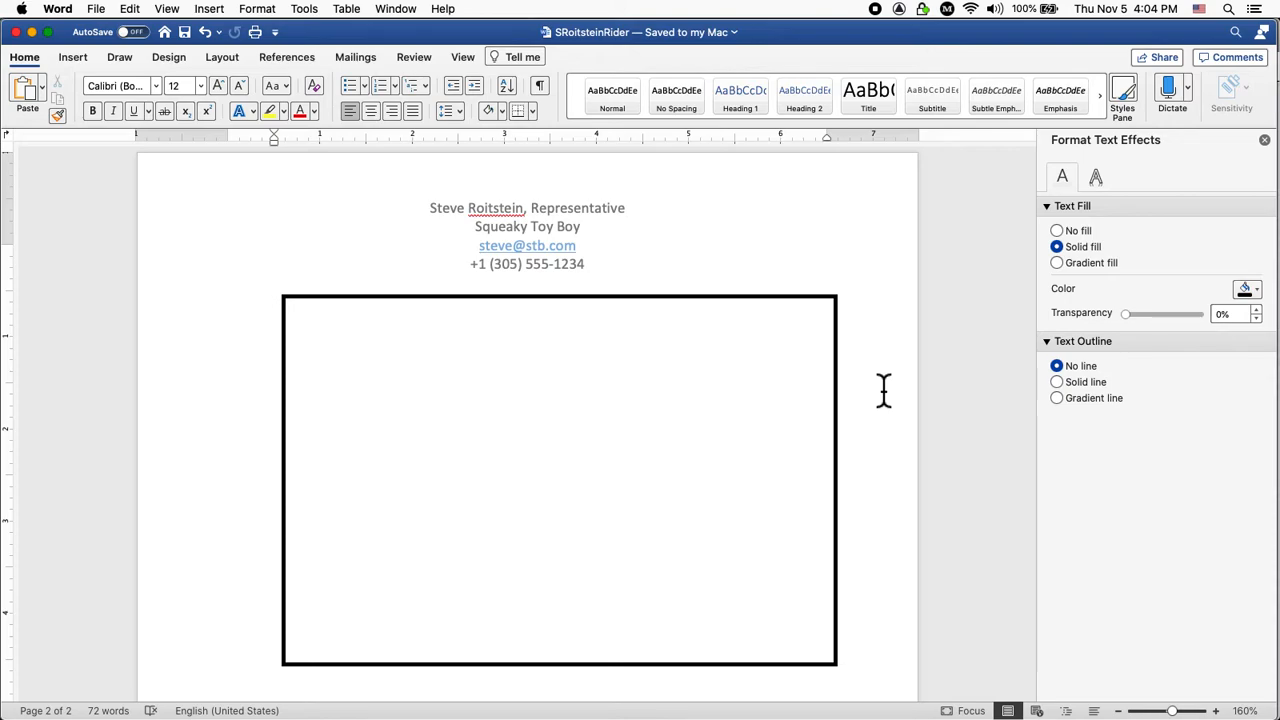
pyautogui.scroll(10, 884, 390)
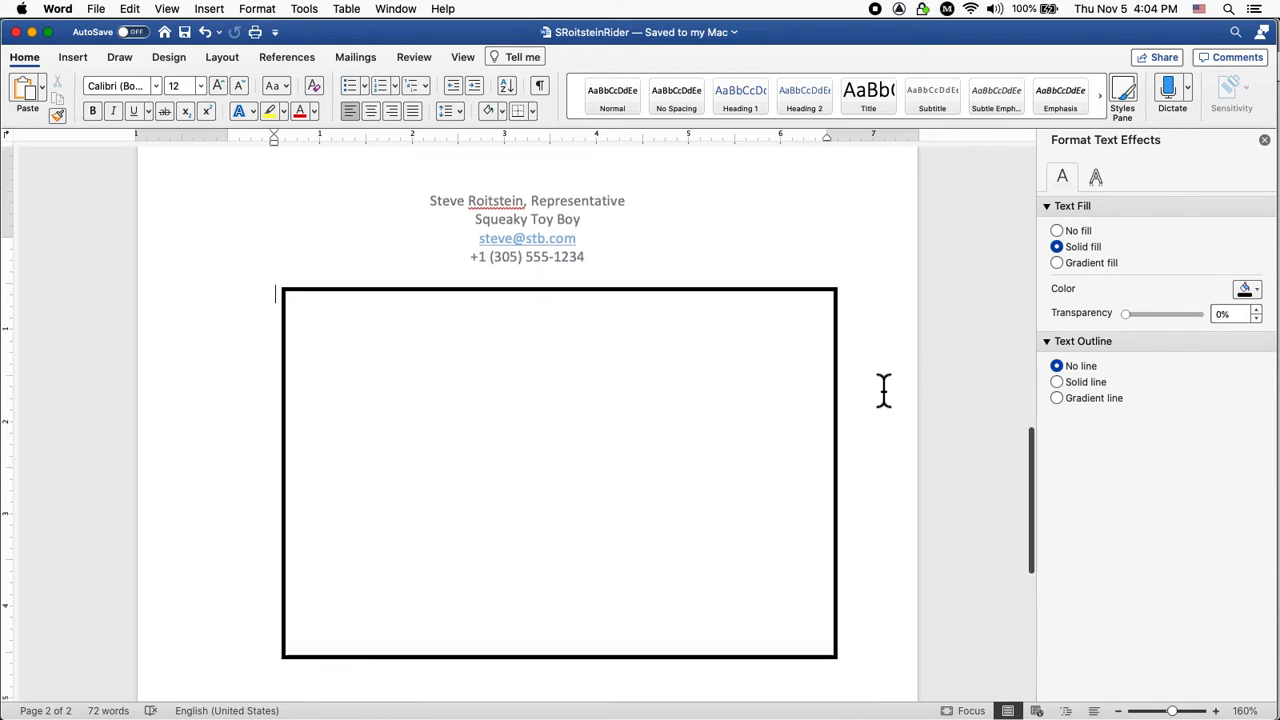
pyautogui.scroll(5, 884, 390)
pyautogui.scroll(-7, 884, 390)
pyautogui.scroll(-10, 884, 390)
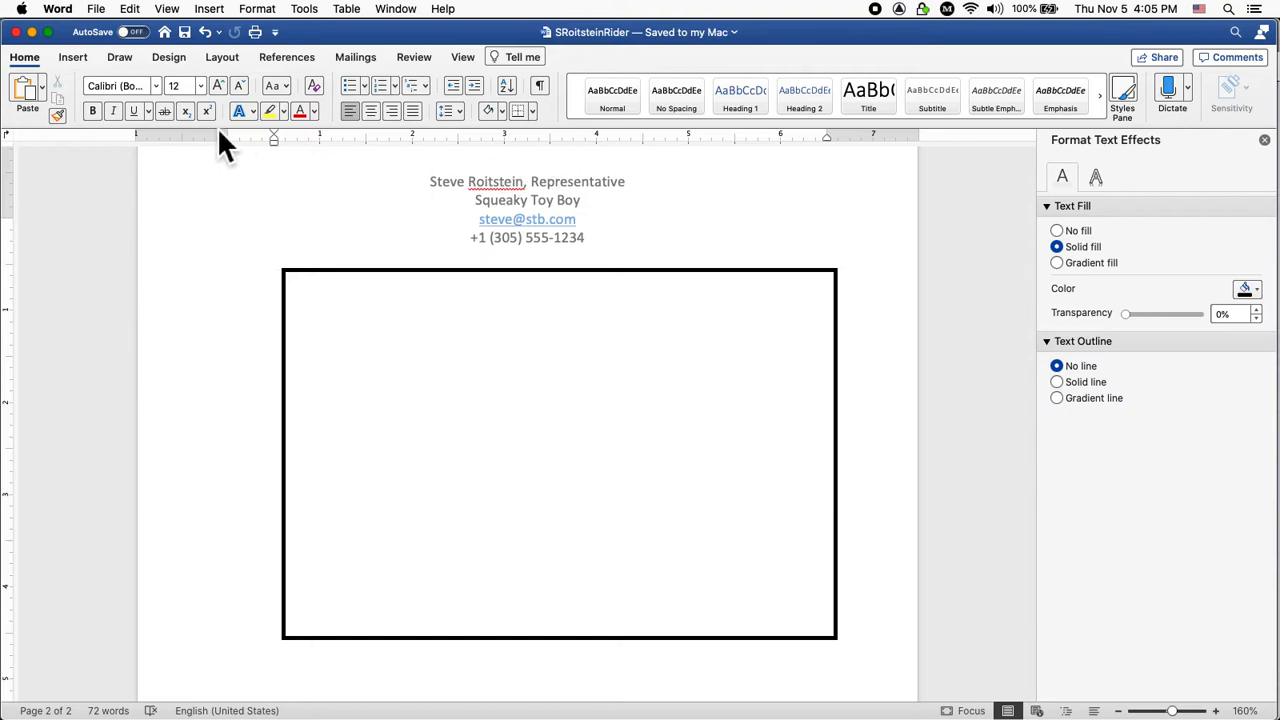
# Choose Draw Horizontal Text Box from the Insert ribbon's Text Box options.
pyautogui.click(75, 59)
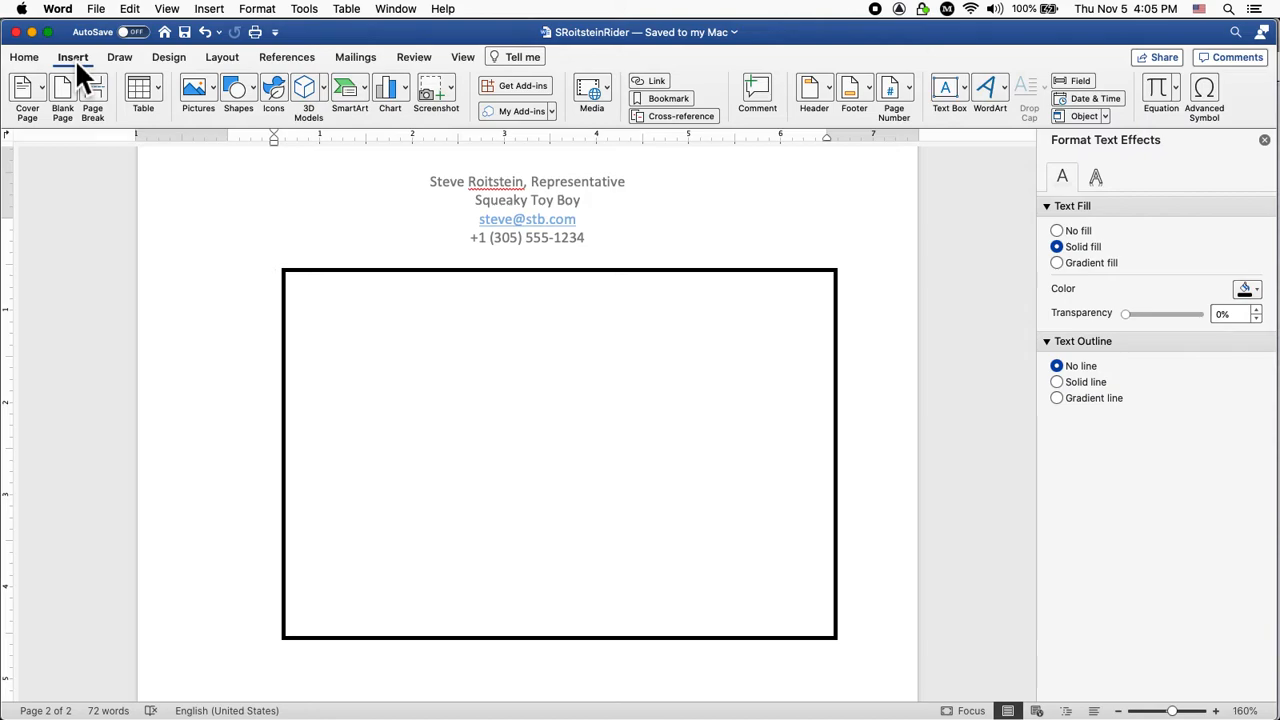
pyautogui.click(951, 88)
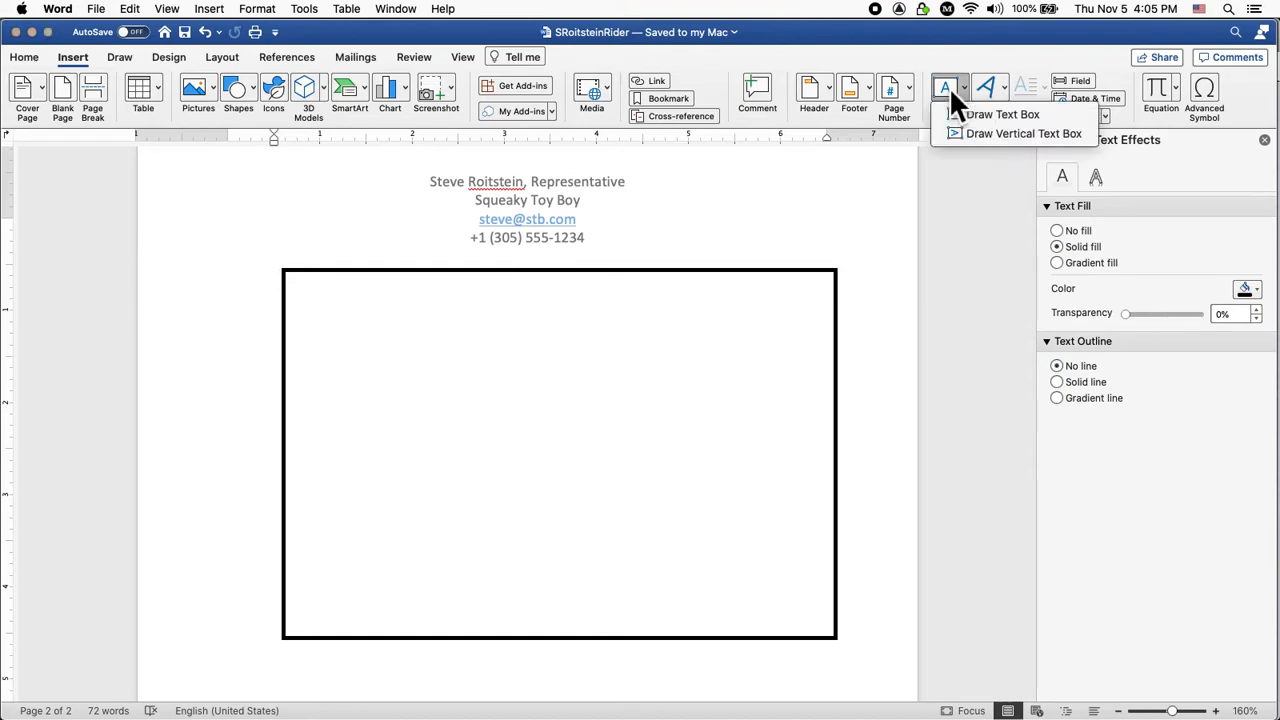
pyautogui.click(1018, 118)
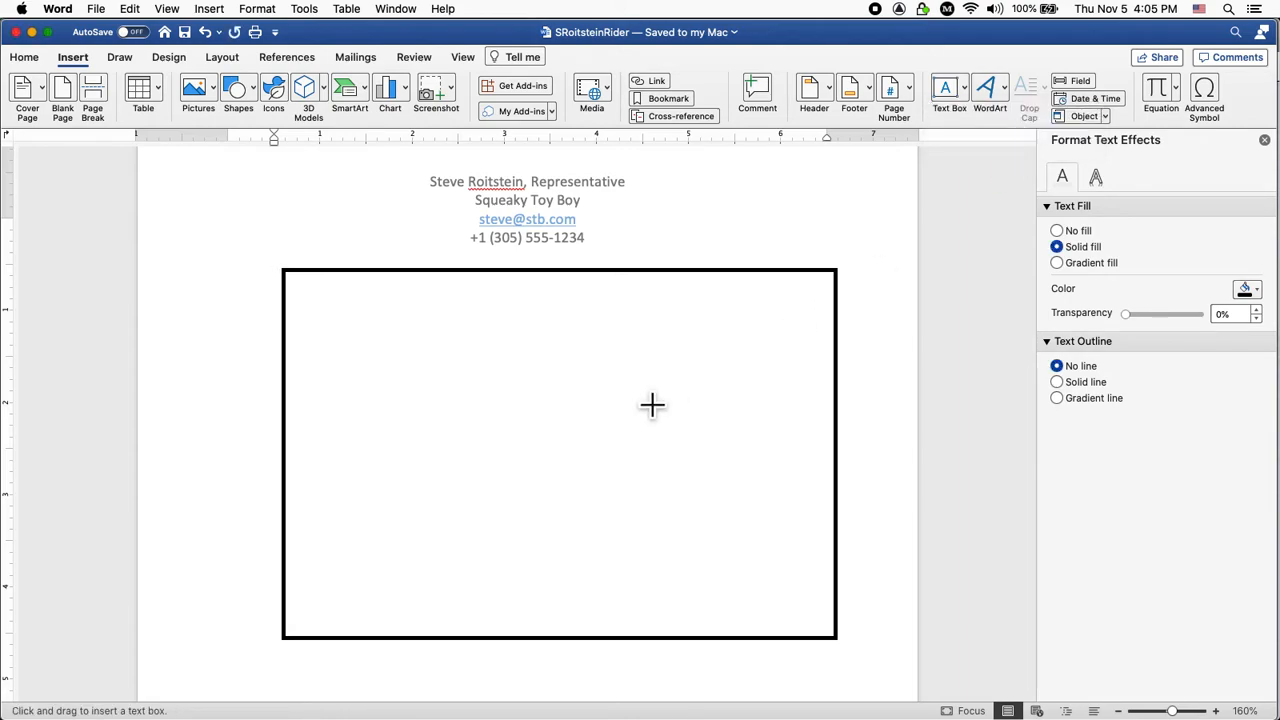
# Draw a small text box near the stage frame's bottom, type 'Squeaky' and centre it.
pyautogui.moveTo(510, 516)
pyautogui.mouseDown()
pyautogui.moveTo(589, 569)
pyautogui.moveTo(648, 580)
pyautogui.moveTo(645, 592)
pyautogui.mouseUp()
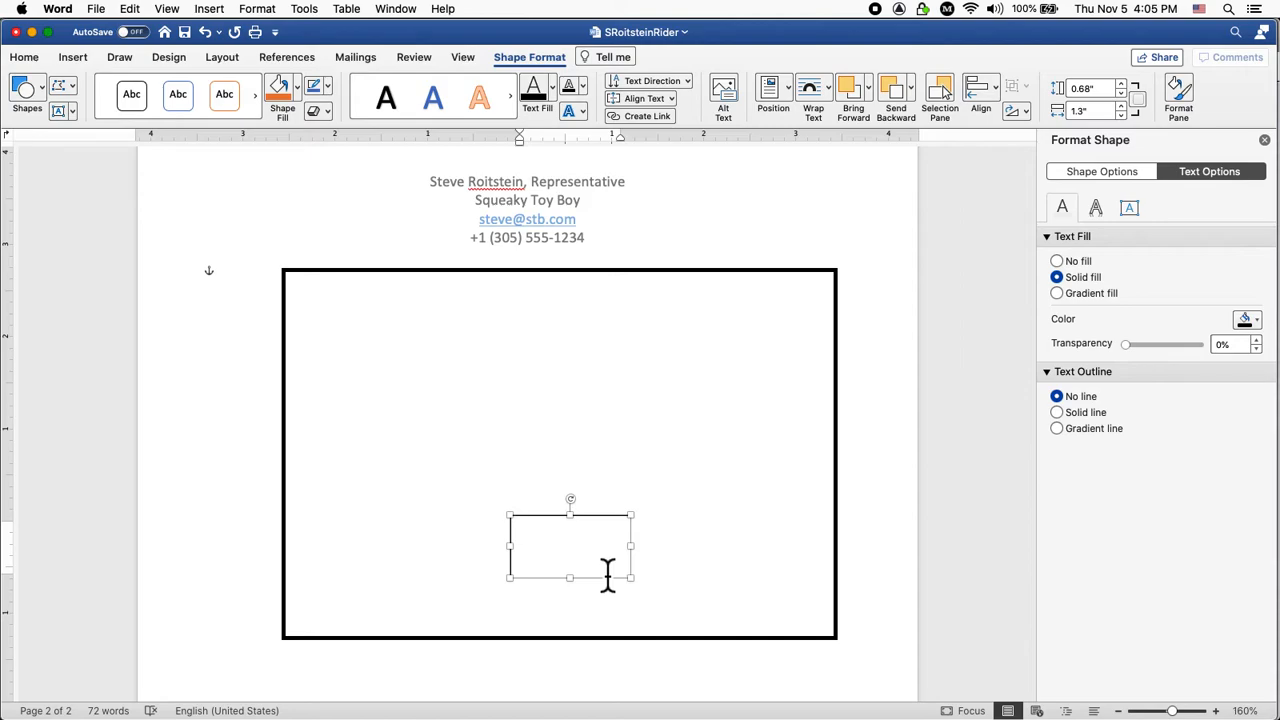
pyautogui.write('"')
pyautogui.write('Squeak')
pyautogui.write('y”')
pyautogui.moveTo(614, 545); pyautogui.dragTo(534, 554)
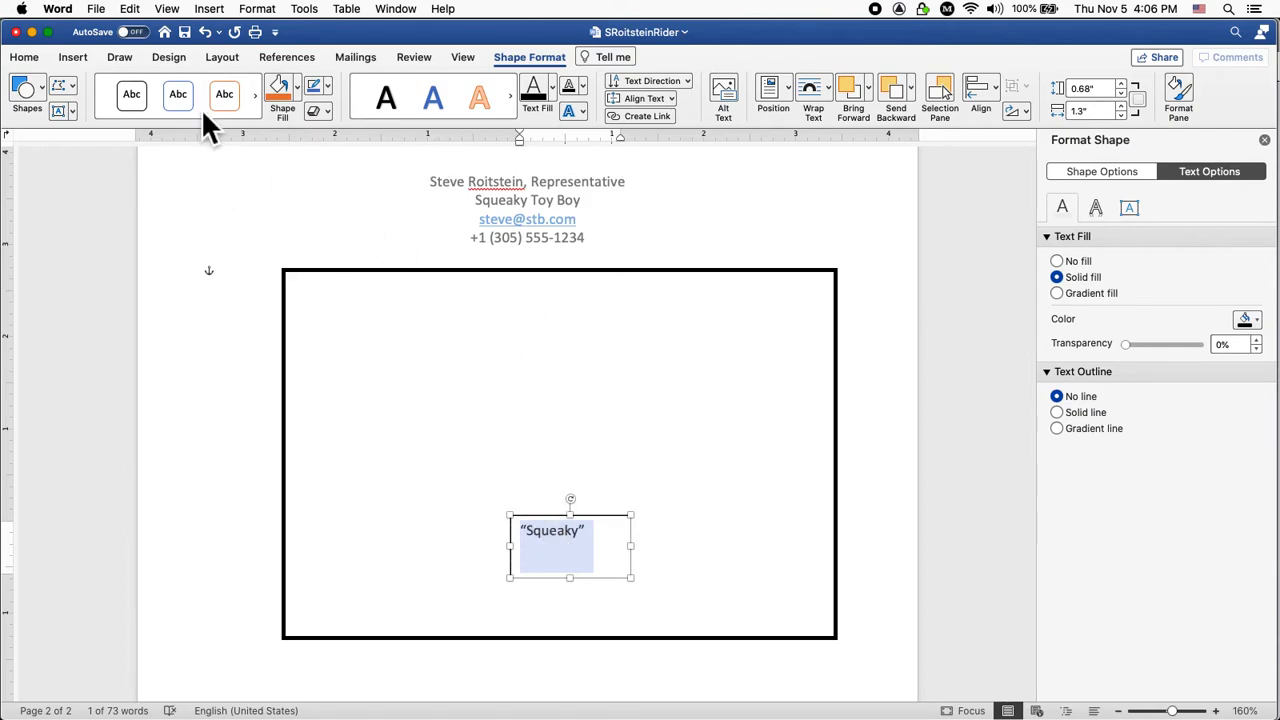
pyautogui.click(25, 58)
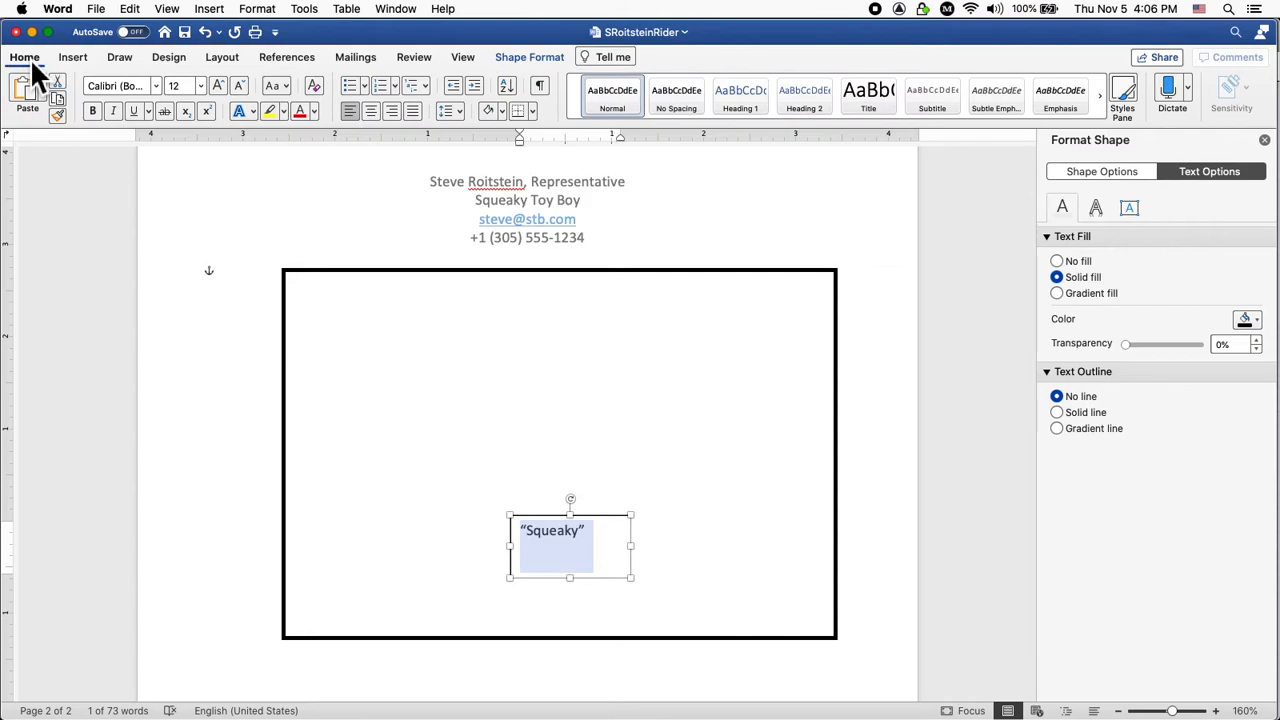
pyautogui.click(371, 111)
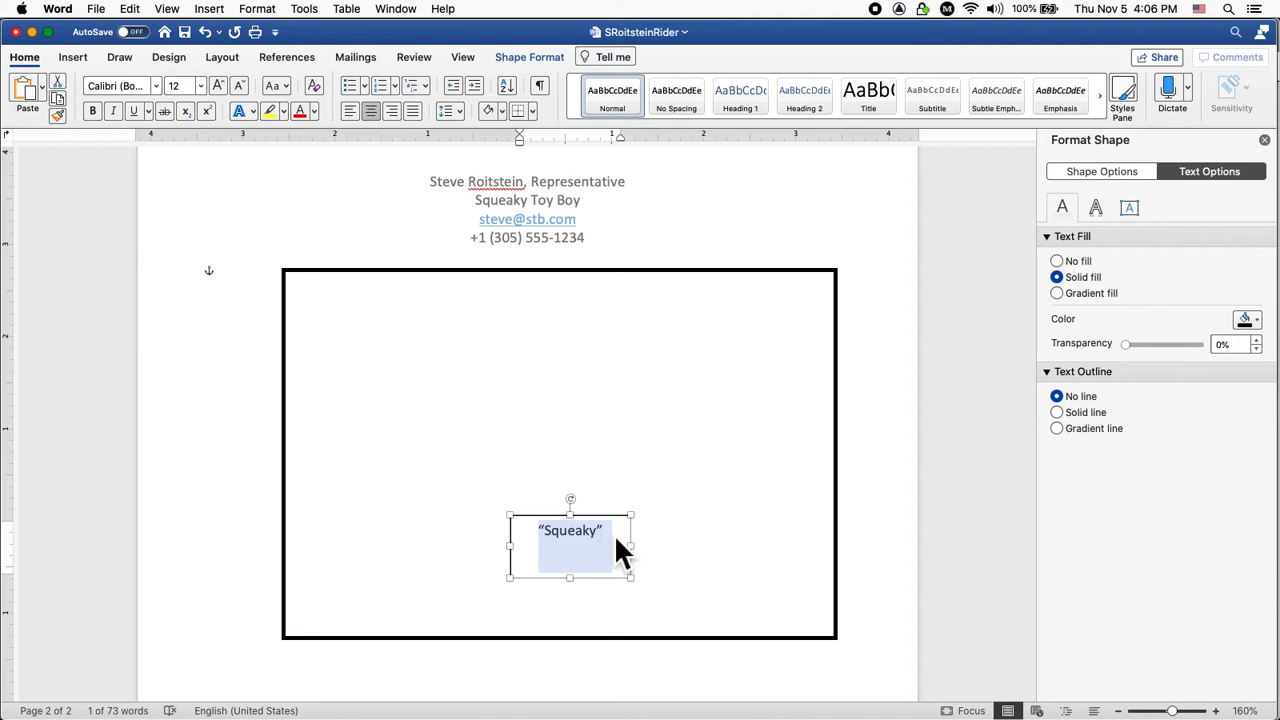
# Set the Squeaky text box to No line and shrink it to 0.41" tall.
pyautogui.click(688, 572)
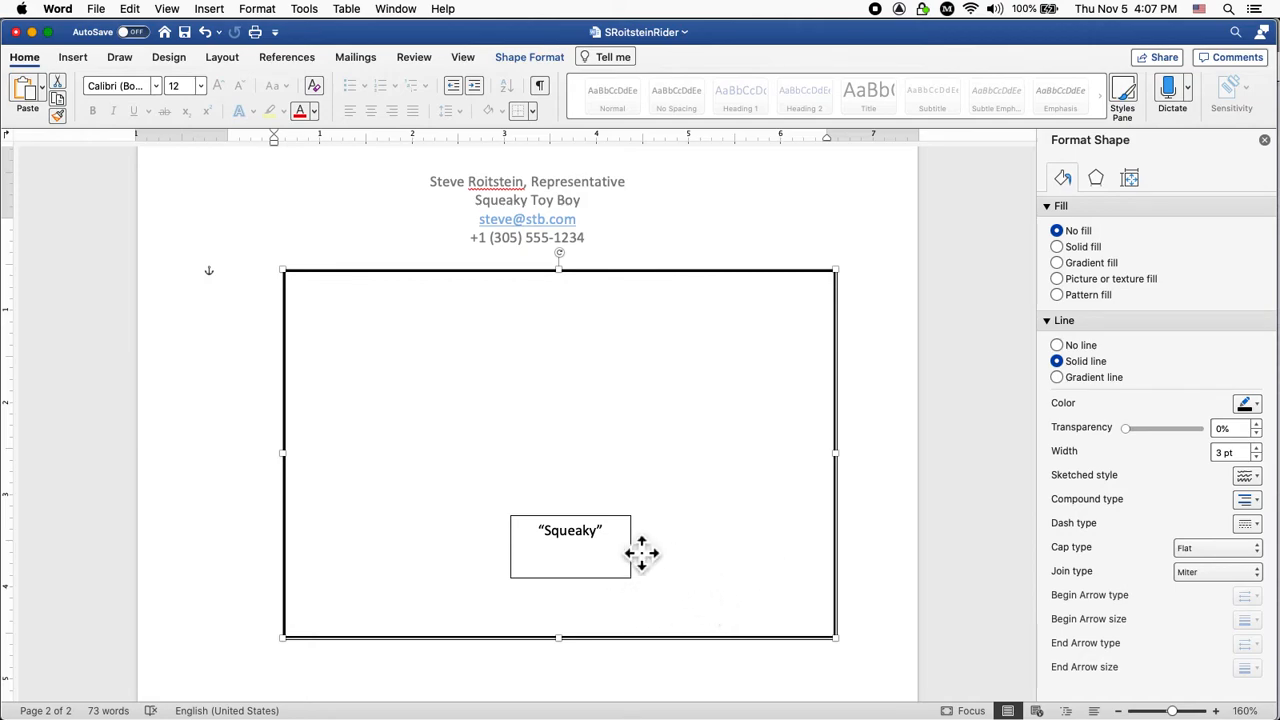
pyautogui.click(646, 558)
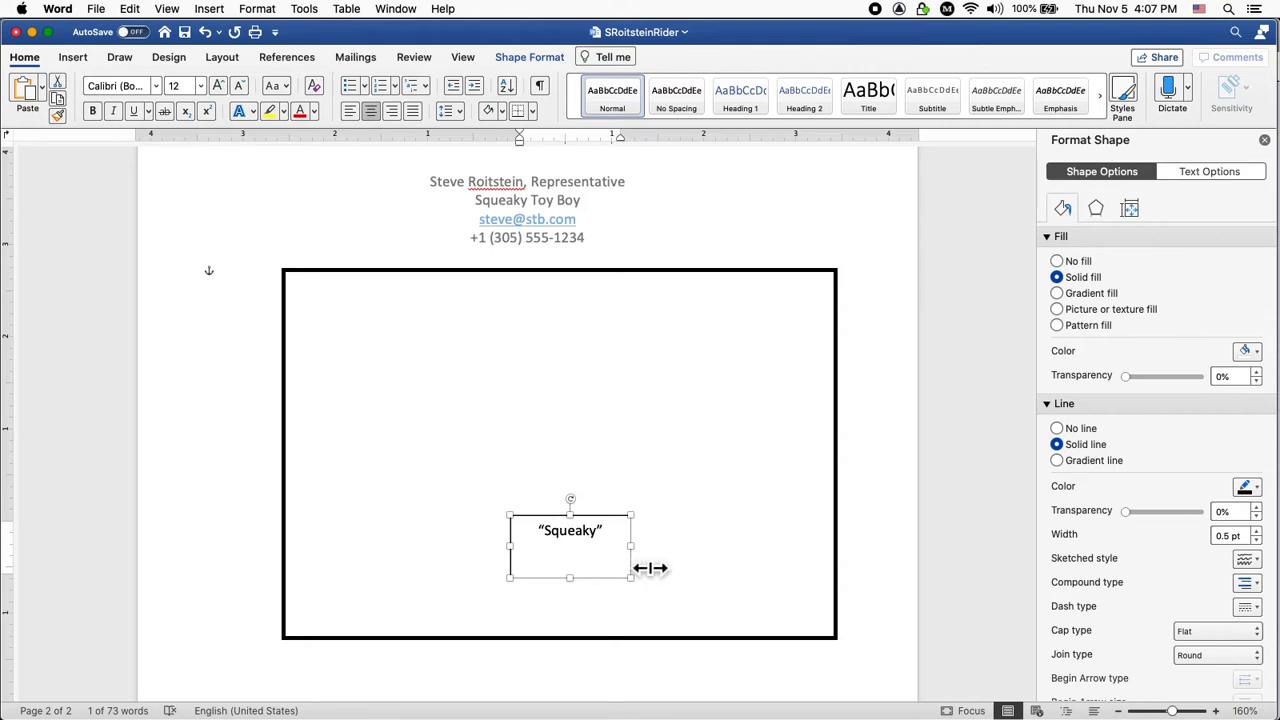
pyautogui.doubleClick(650, 568)
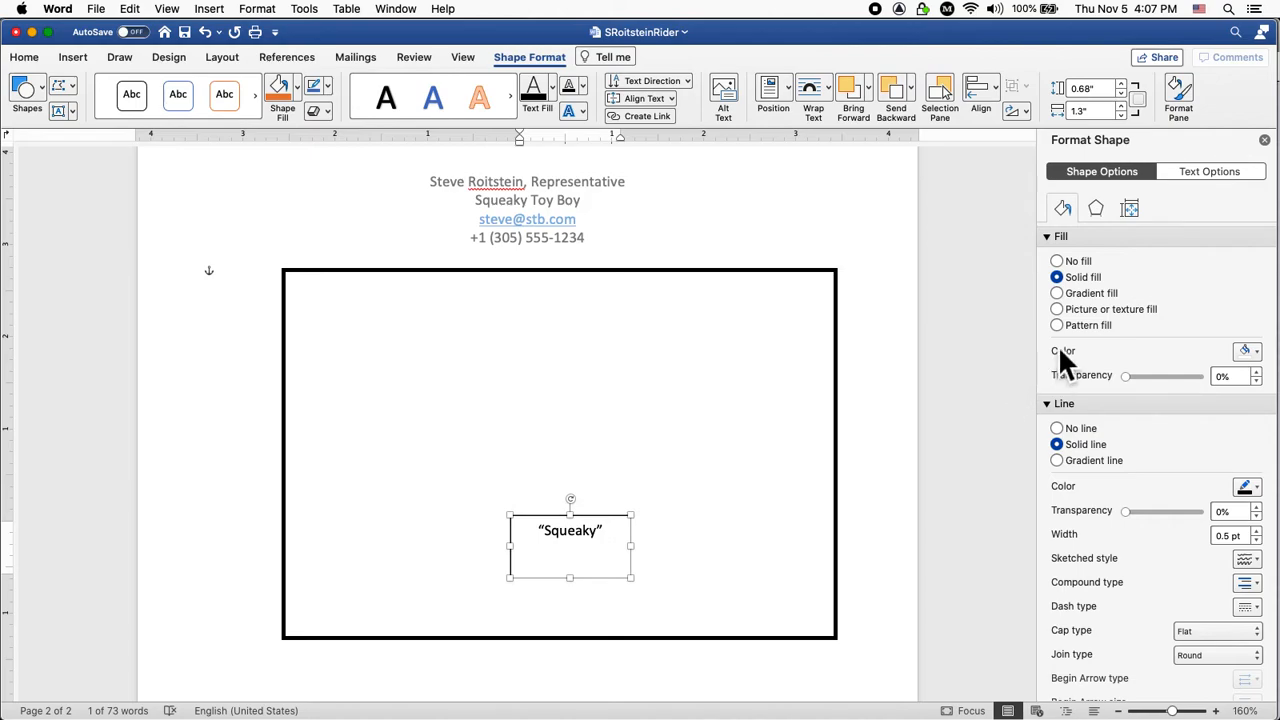
pyautogui.click(1063, 430)
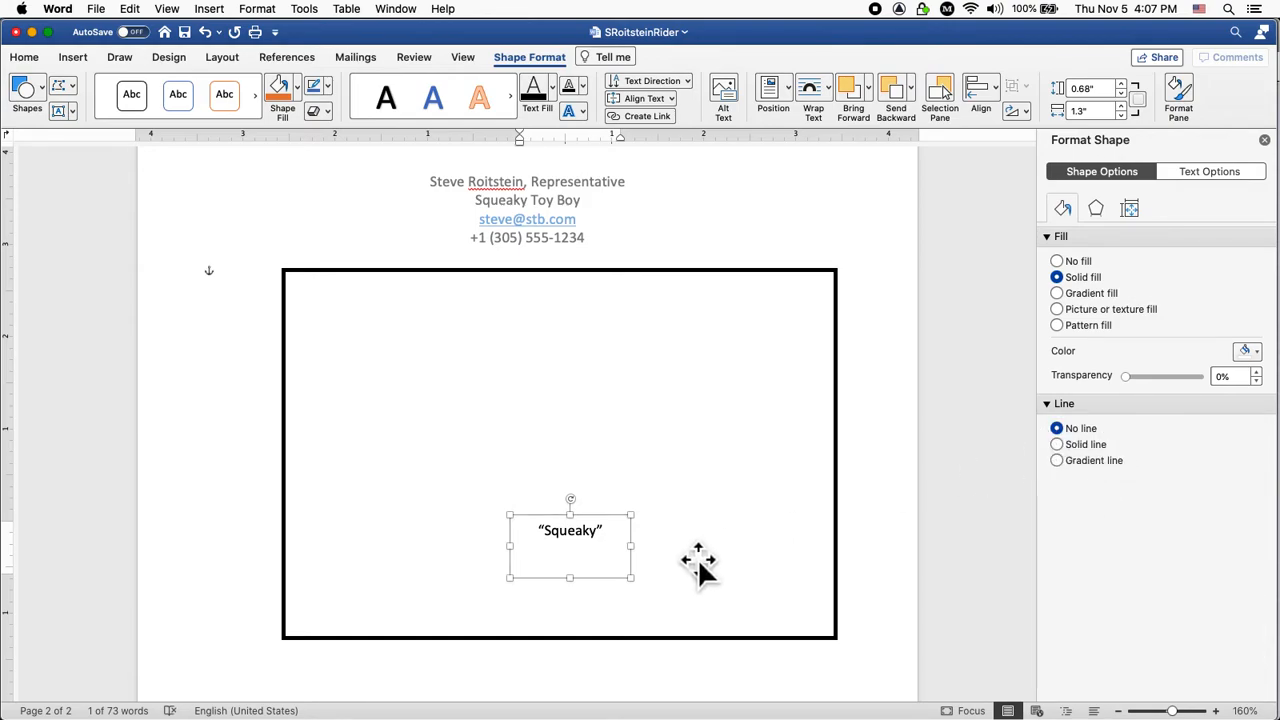
pyautogui.moveTo(631, 578); pyautogui.dragTo(627, 553)
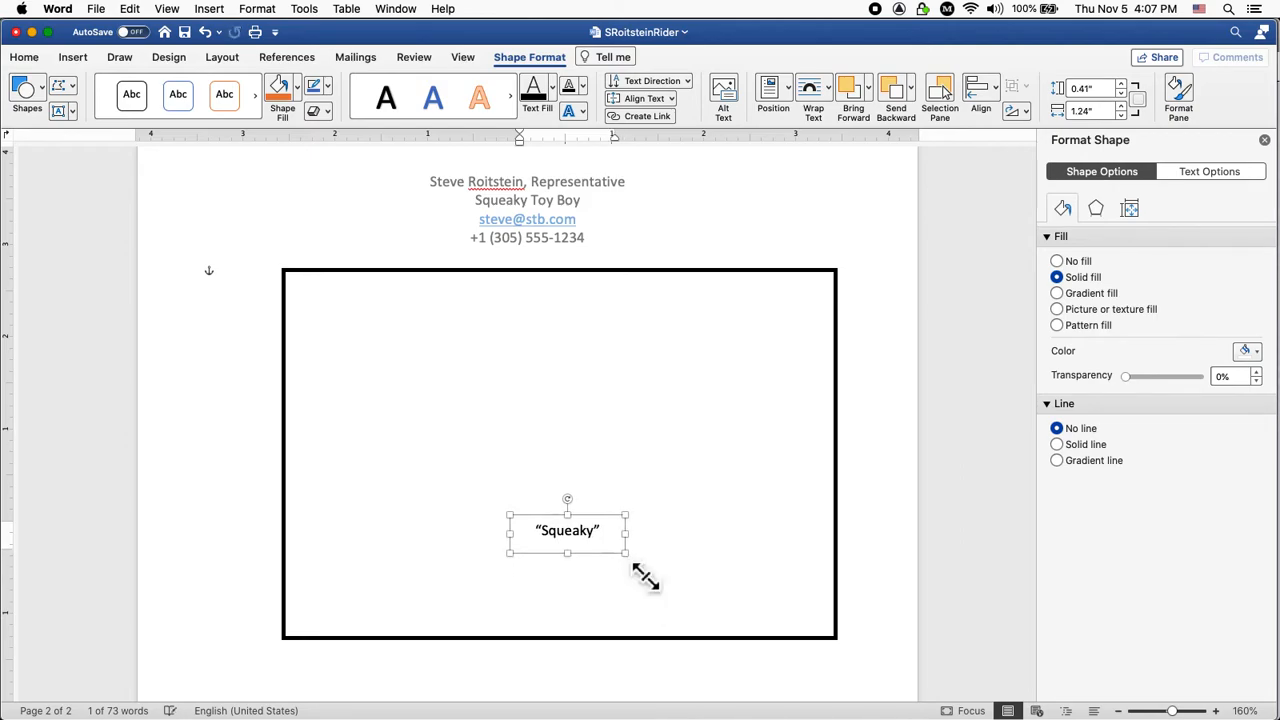
pyautogui.click(714, 577)
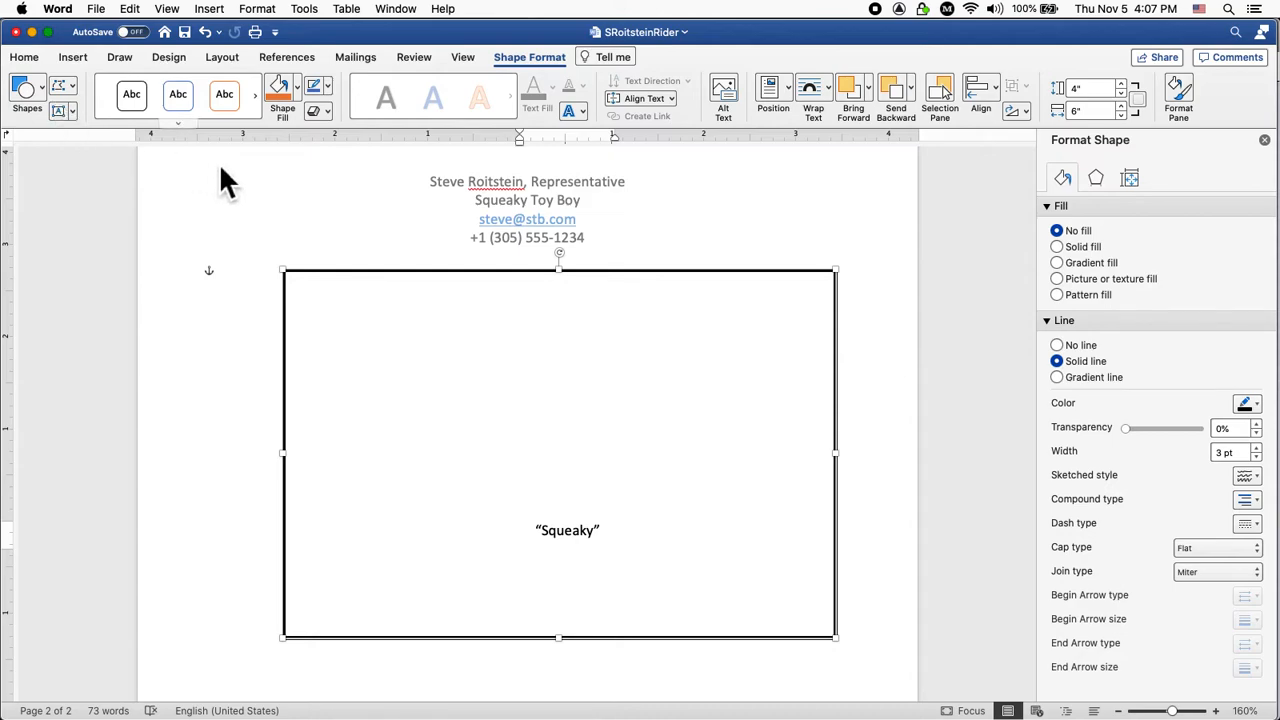
# Drag and arrow-nudge the borderless Squeaky label until it sits centred near the frame's bottom.
pyautogui.click(595, 552)
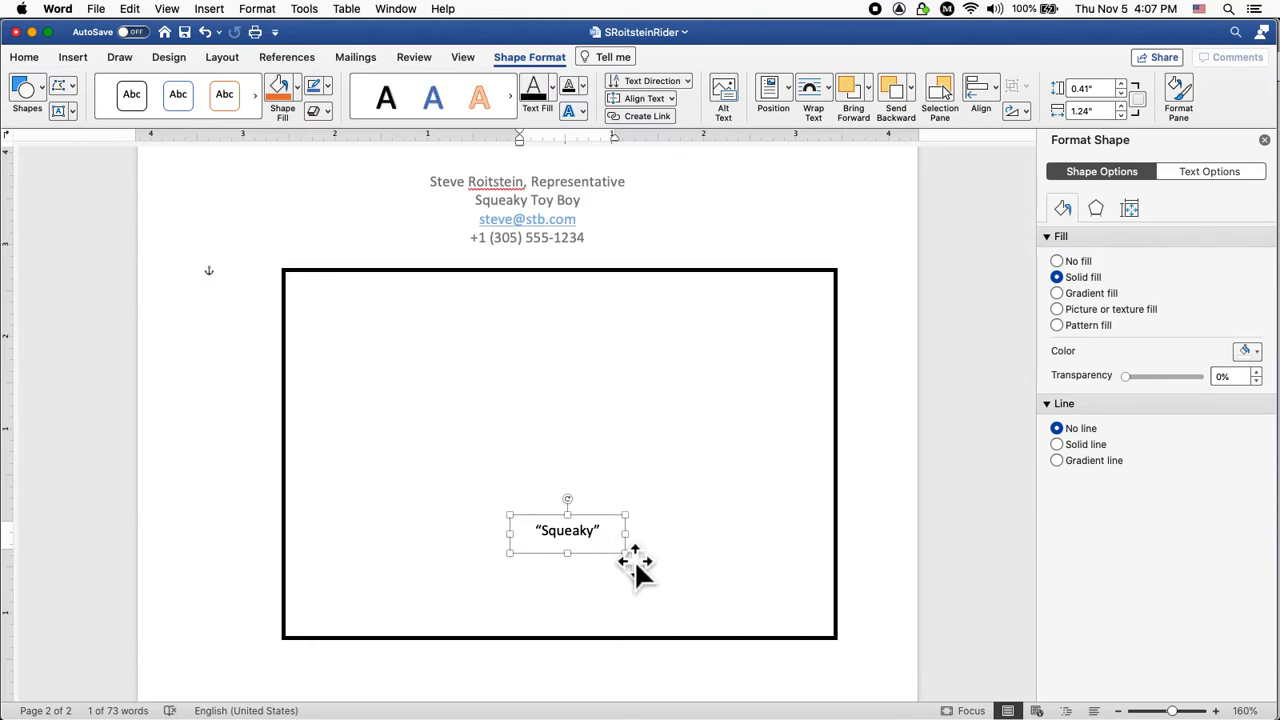
pyautogui.moveTo(634, 558)
pyautogui.mouseDown()
pyautogui.moveTo(648, 568)
pyautogui.moveTo(636, 582)
pyautogui.moveTo(622, 541)
pyautogui.mouseUp()
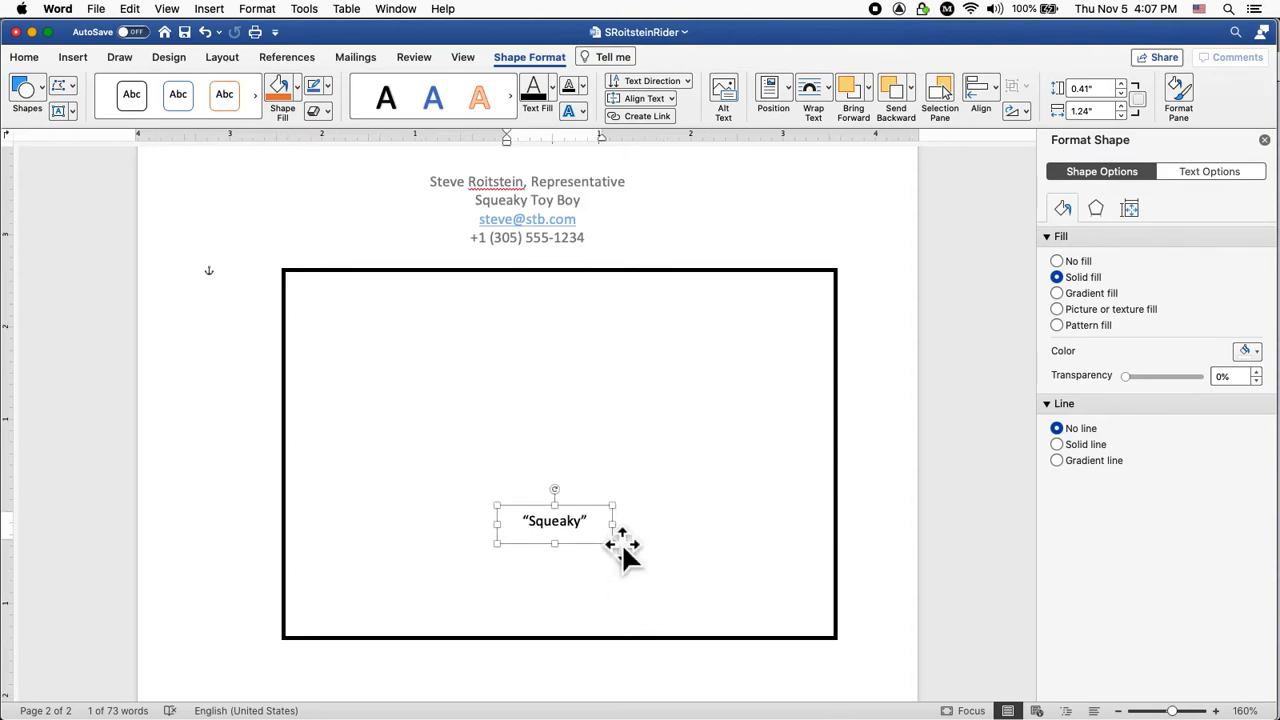
pyautogui.press('Right')
pyautogui.press('Right')
pyautogui.press('Right')
pyautogui.press('Right')
pyautogui.press('Right')
pyautogui.press('Right')
pyautogui.press('Left')
pyautogui.press('Left')
pyautogui.press('Left')
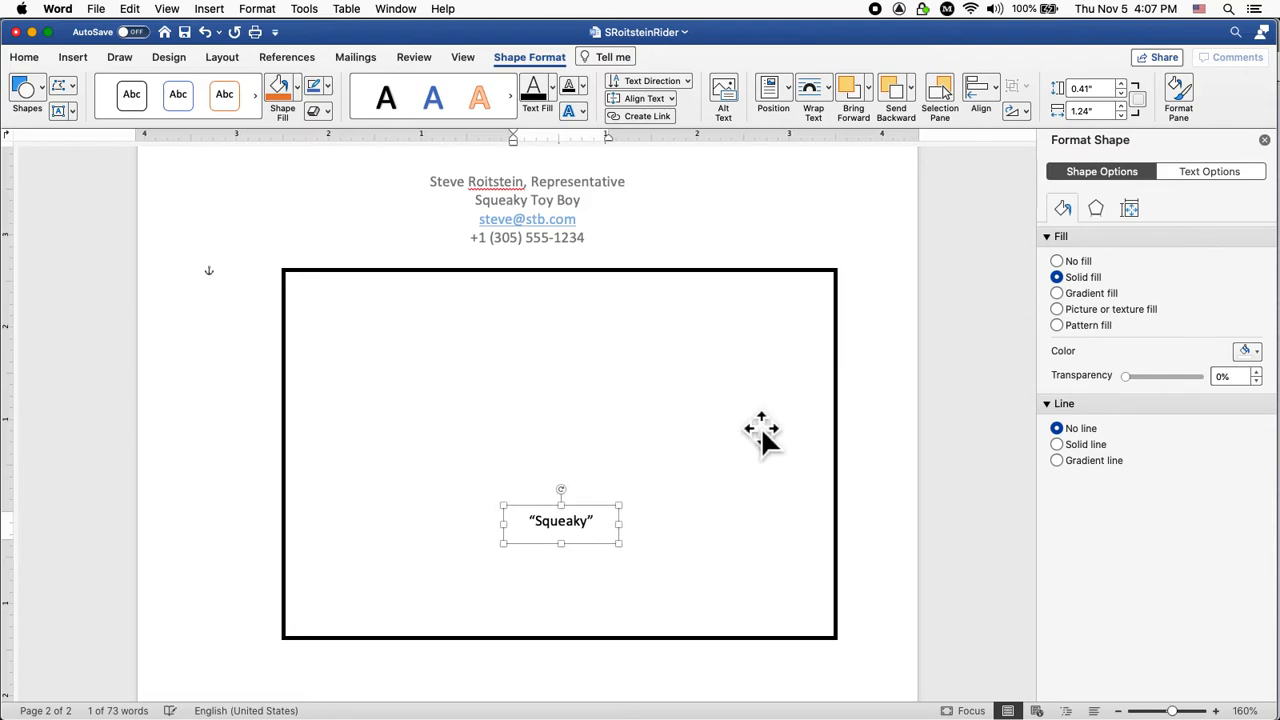
pyautogui.press('Left')
pyautogui.press('Down')
pyautogui.press('Down')
pyautogui.press('Down')
pyautogui.press('Down')
pyautogui.press('Down')
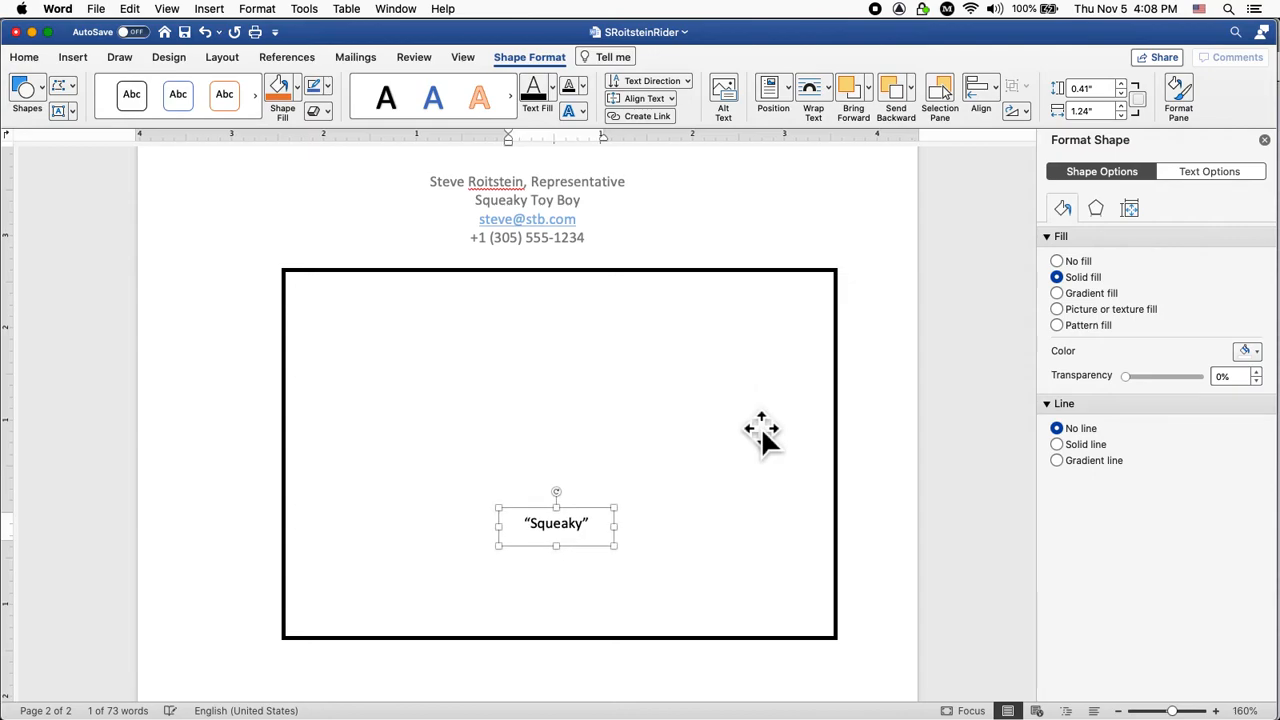
pyautogui.press('Down')
pyautogui.press('Down')
pyautogui.press('Down')
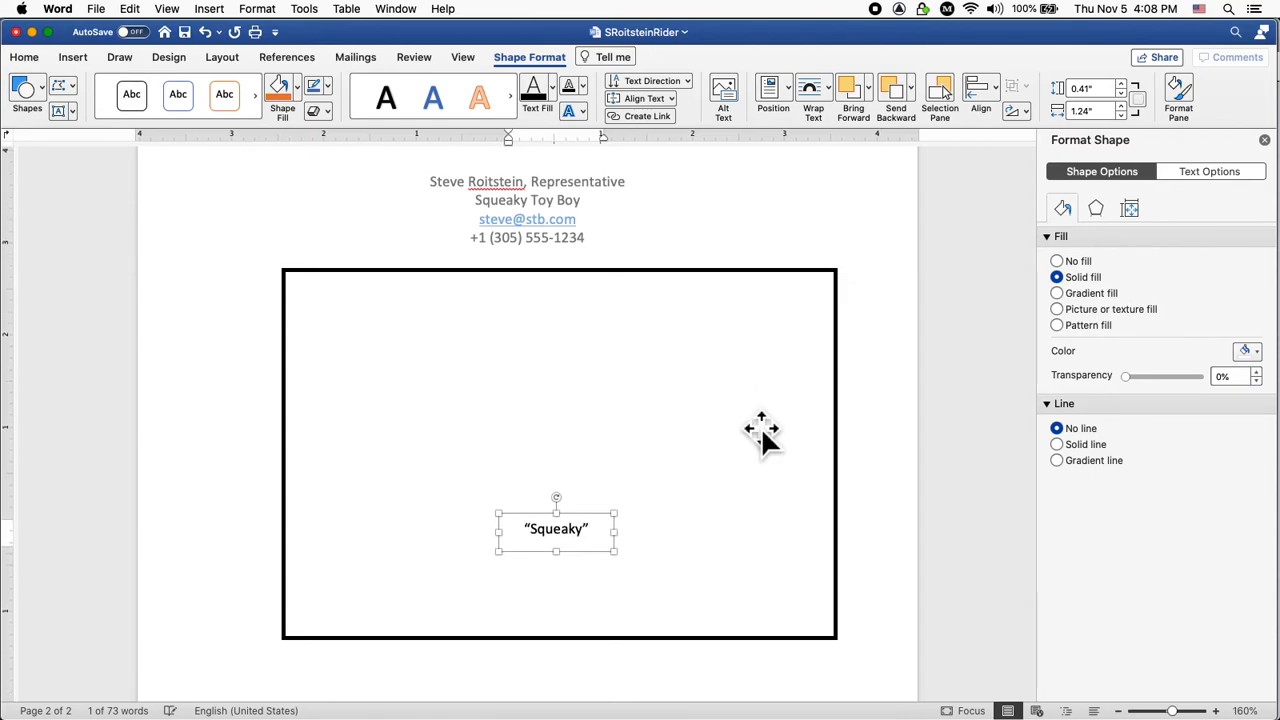
pyautogui.press('Down')
pyautogui.press('Down')
pyautogui.press('Down')
pyautogui.press('Right')
pyautogui.press('Right')
pyautogui.press('Right')
pyautogui.press('Down')
pyautogui.press('Down')
pyautogui.press('Down')
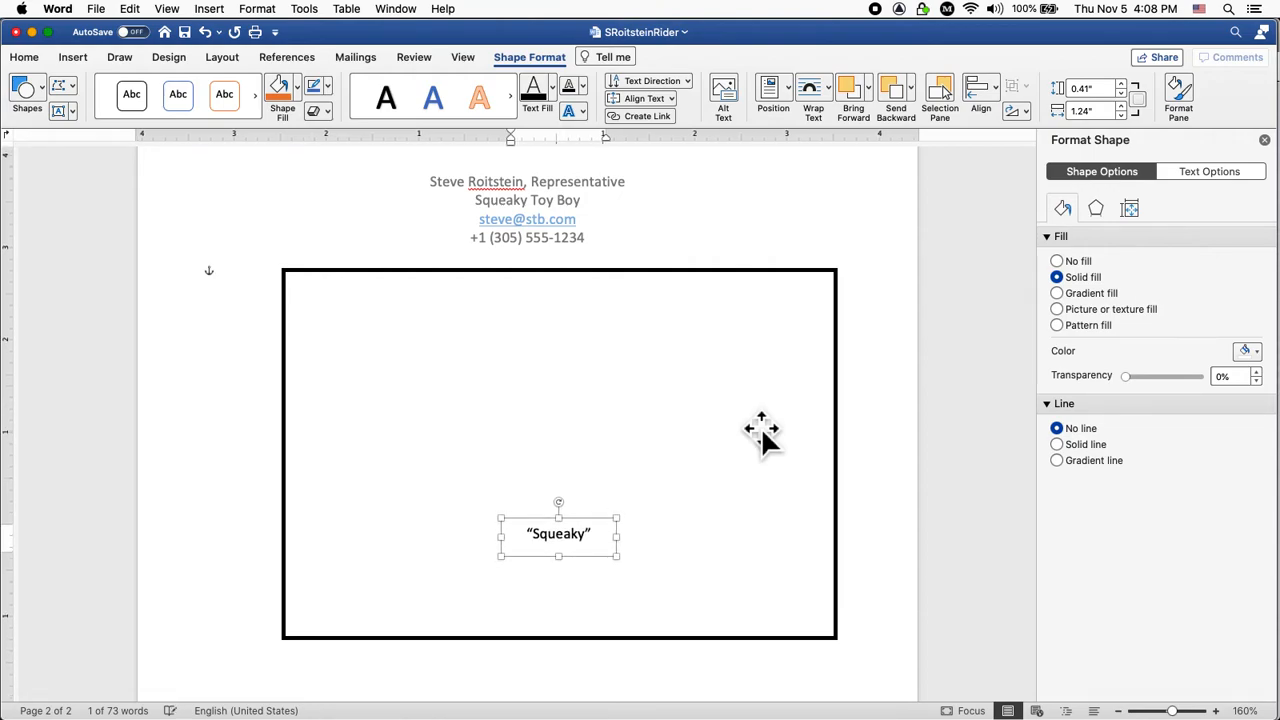
pyautogui.click(721, 428)
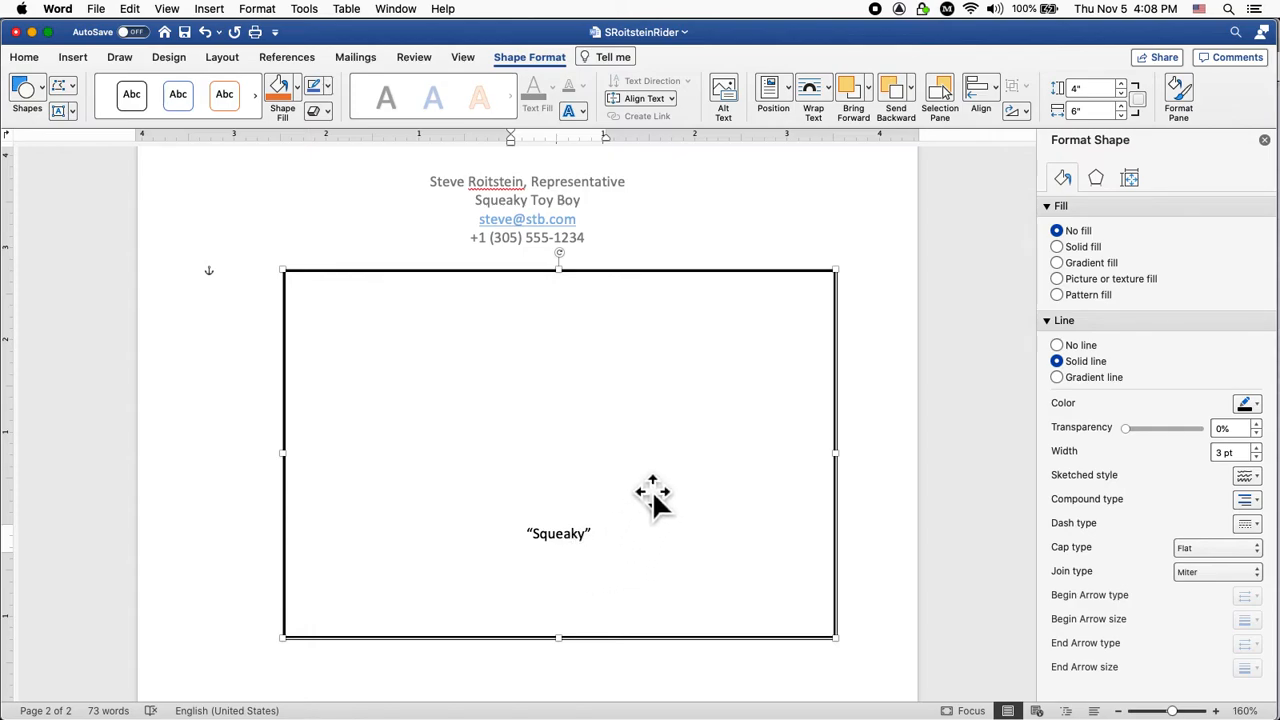
# Duplicate the Squeaky label, move the copy to the frame's left side and retype it as 'Toy'.
pyautogui.click(868, 503)
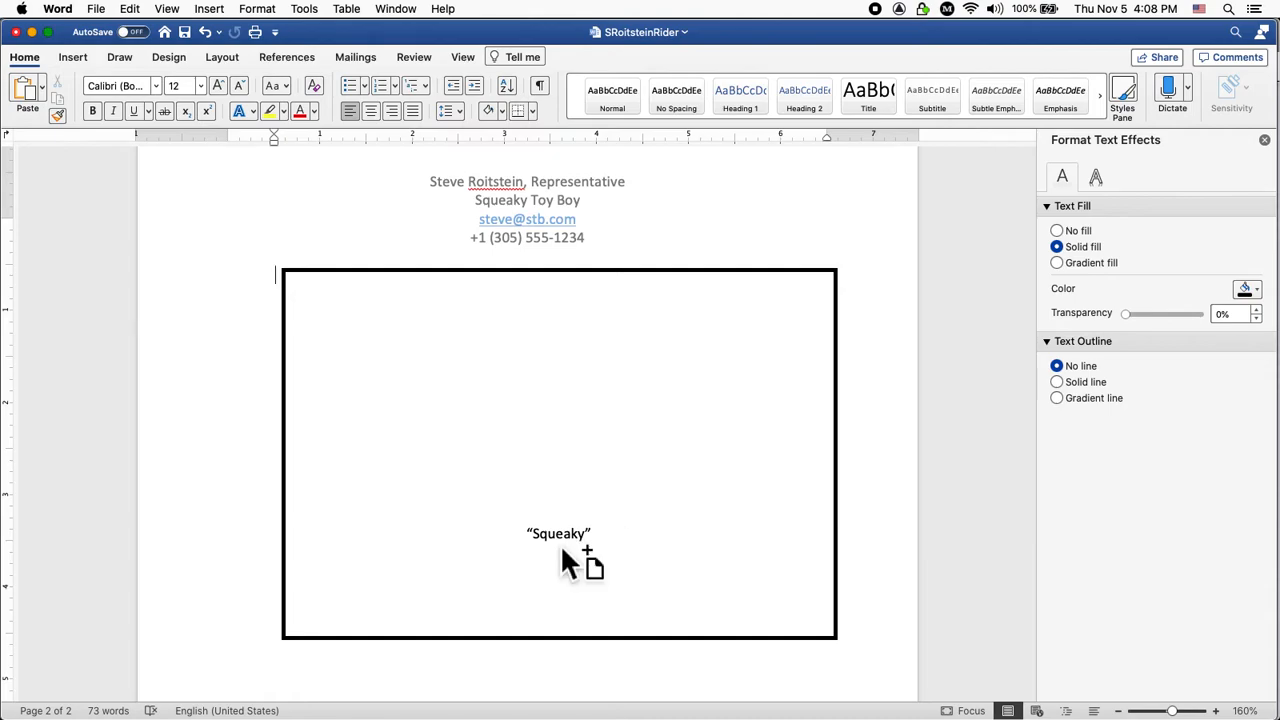
pyautogui.click(562, 553)
pyautogui.moveTo(566, 557); pyautogui.dragTo(642, 491)
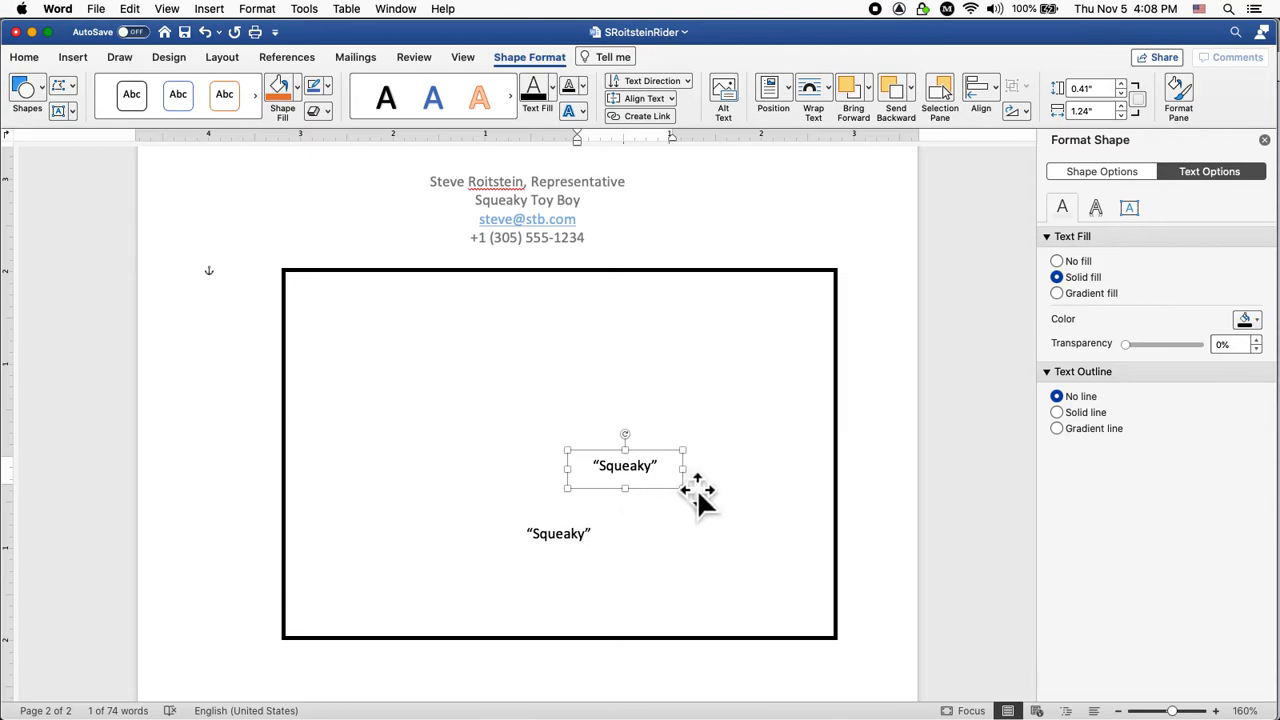
pyautogui.moveTo(691, 494); pyautogui.dragTo(458, 474)
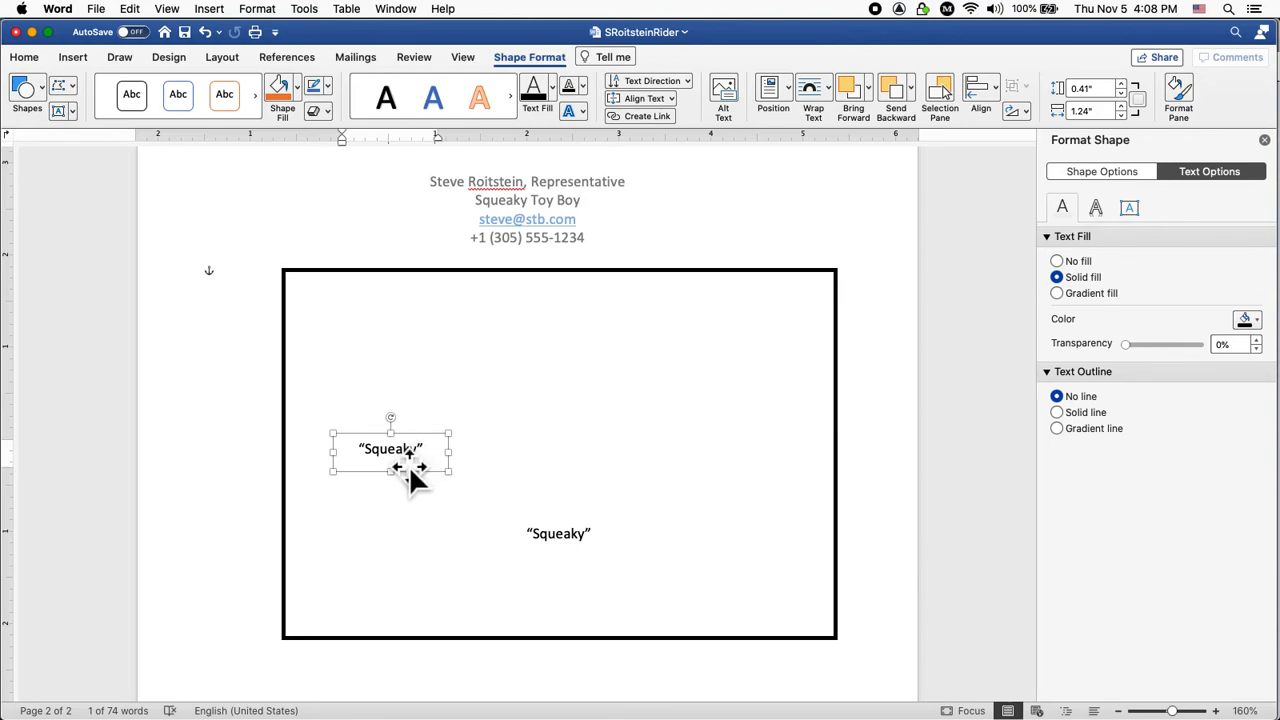
pyautogui.doubleClick(391, 449)
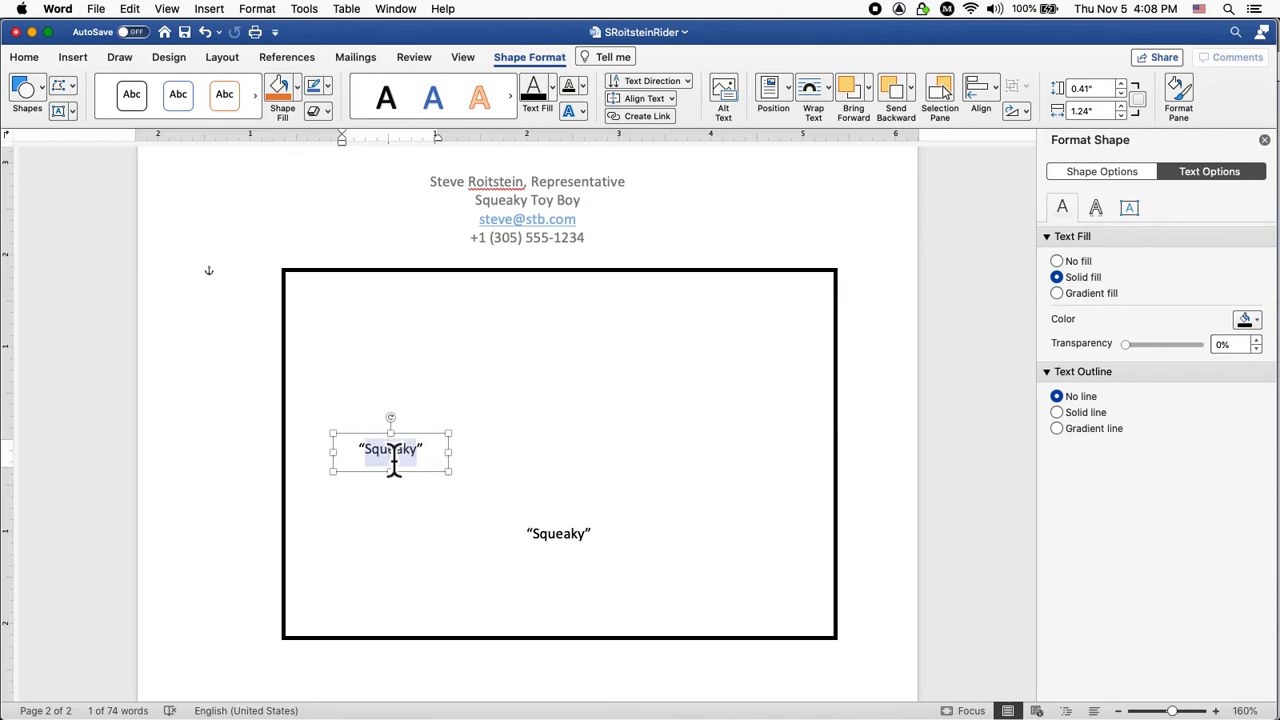
pyautogui.write('Toy”')
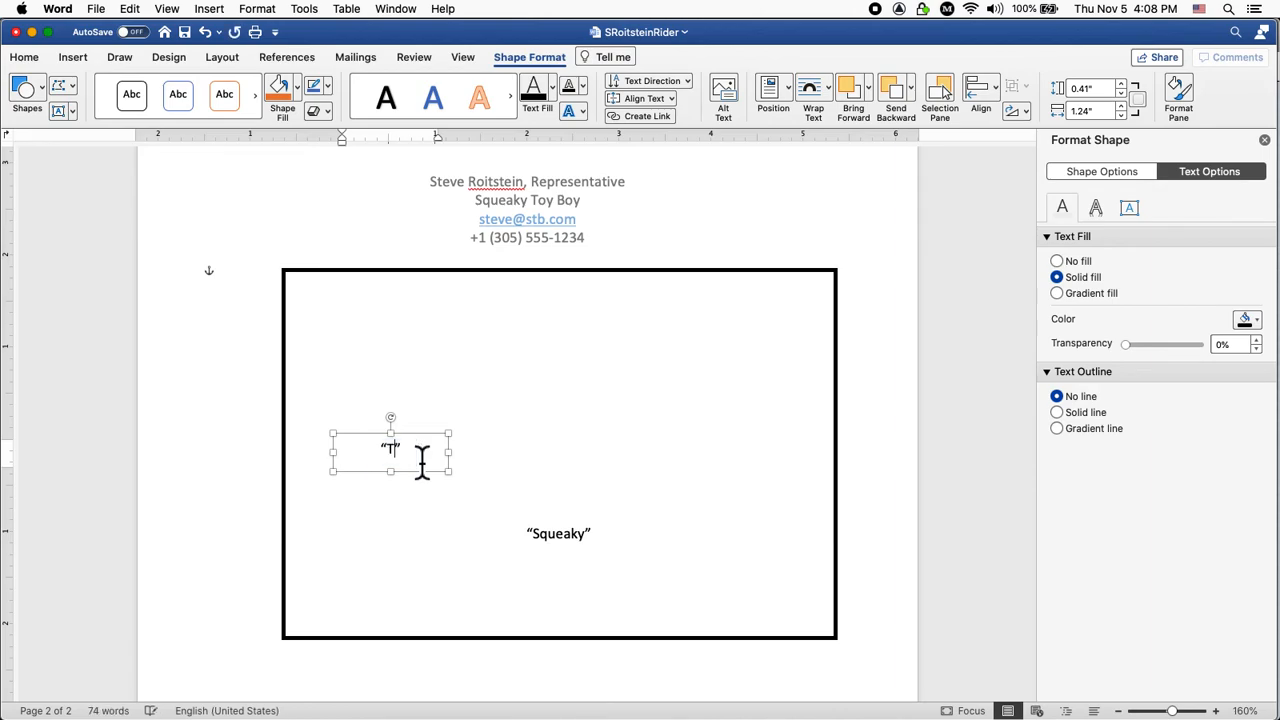
# Copy the Toy label to the frame's right side and change its text to 'Boy'.
pyautogui.click(566, 486)
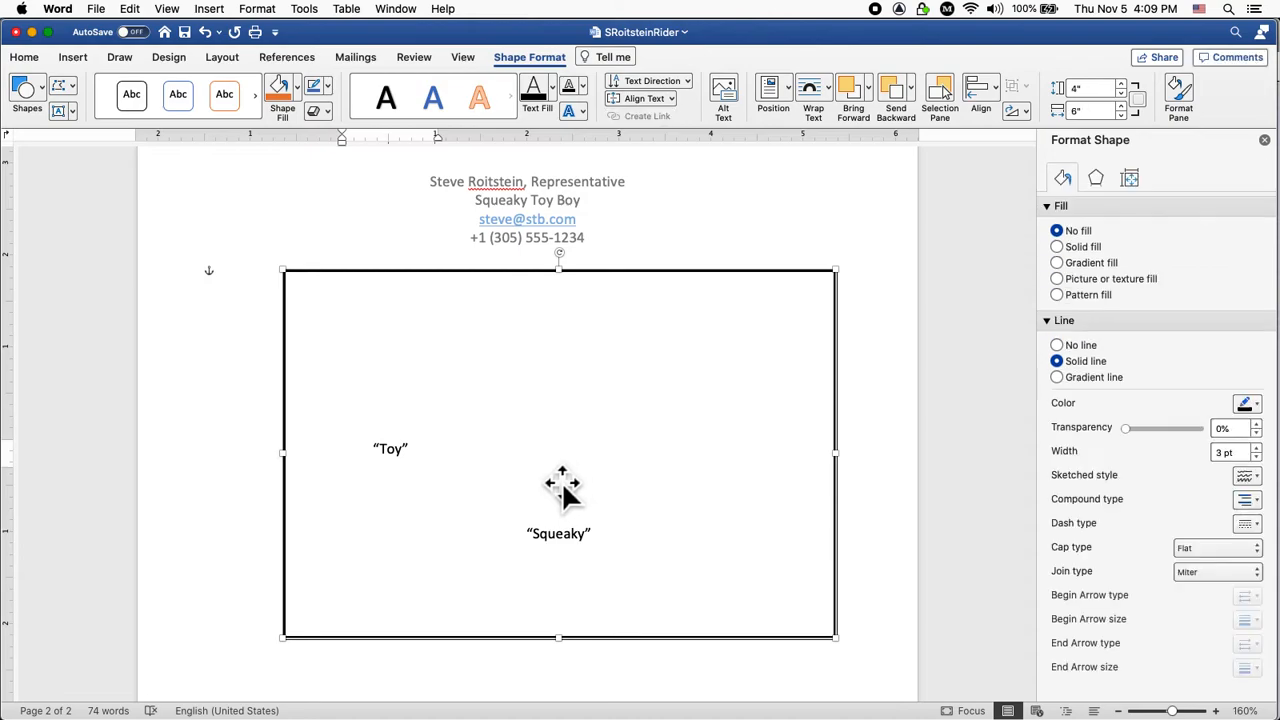
pyautogui.click(418, 457)
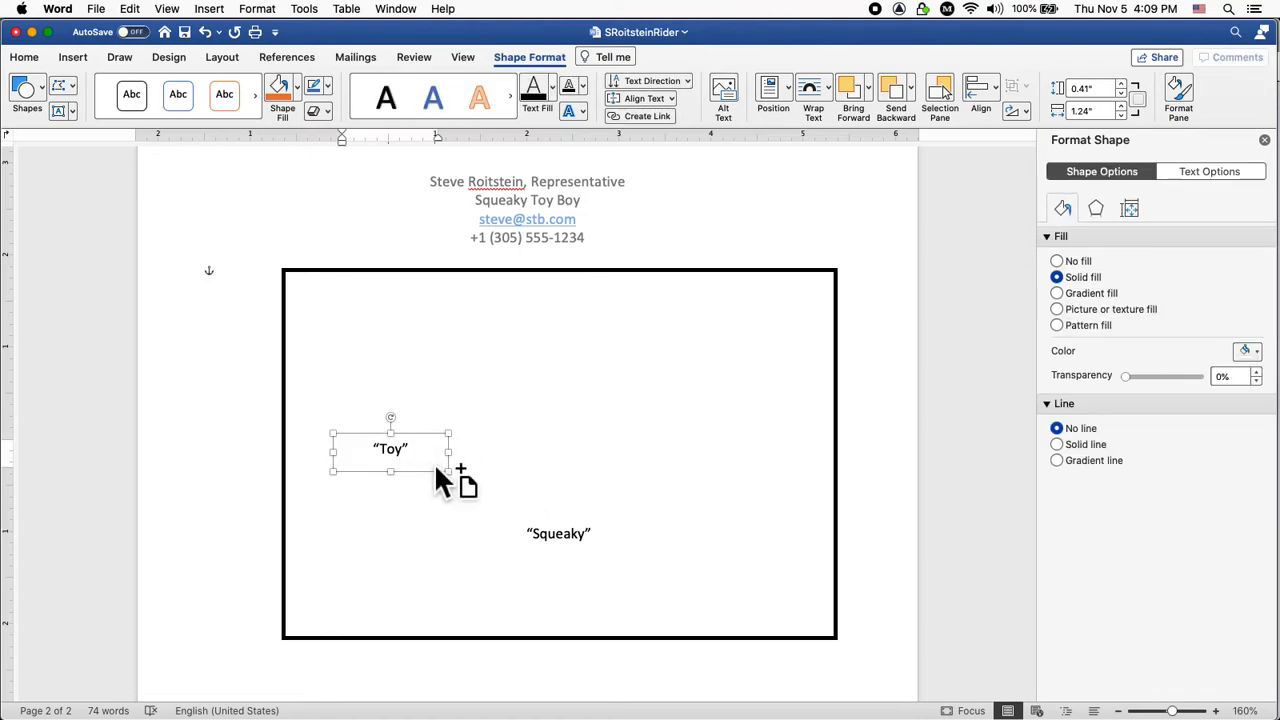
pyautogui.moveTo(443, 467); pyautogui.dragTo(771, 478)
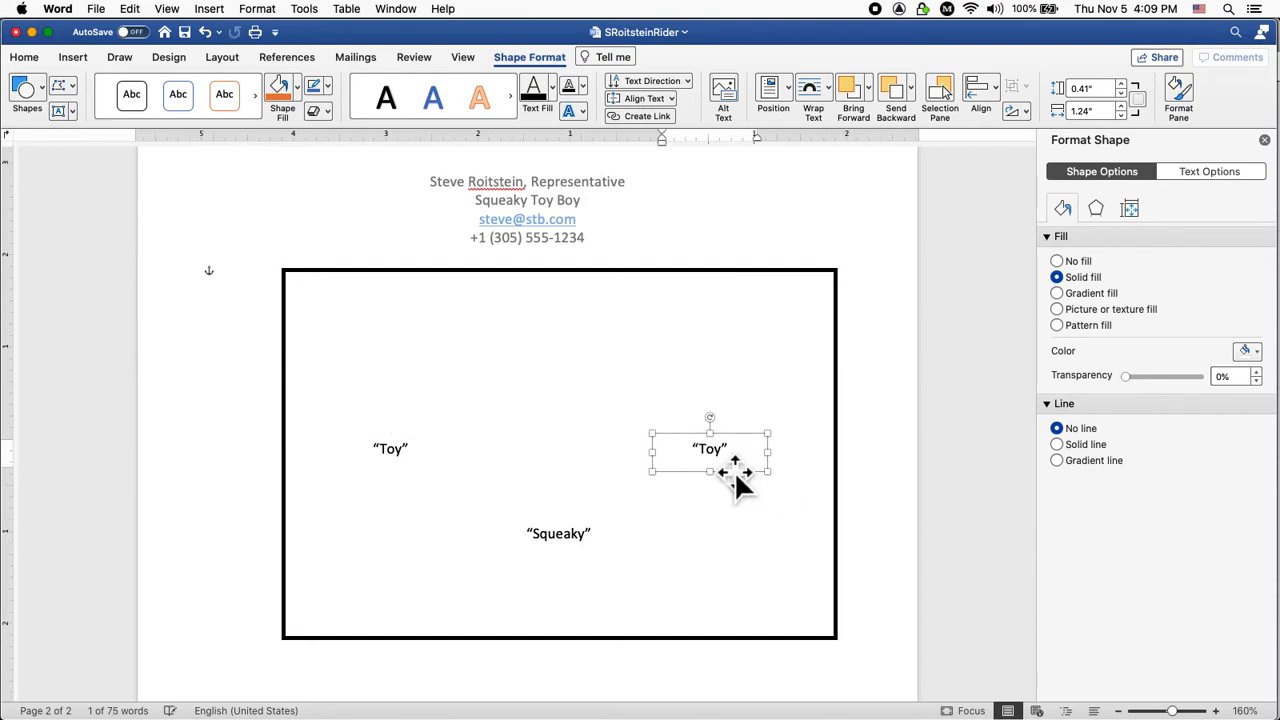
pyautogui.doubleClick(730, 466)
pyautogui.write('Boyu')
pyautogui.press('BackSpace')
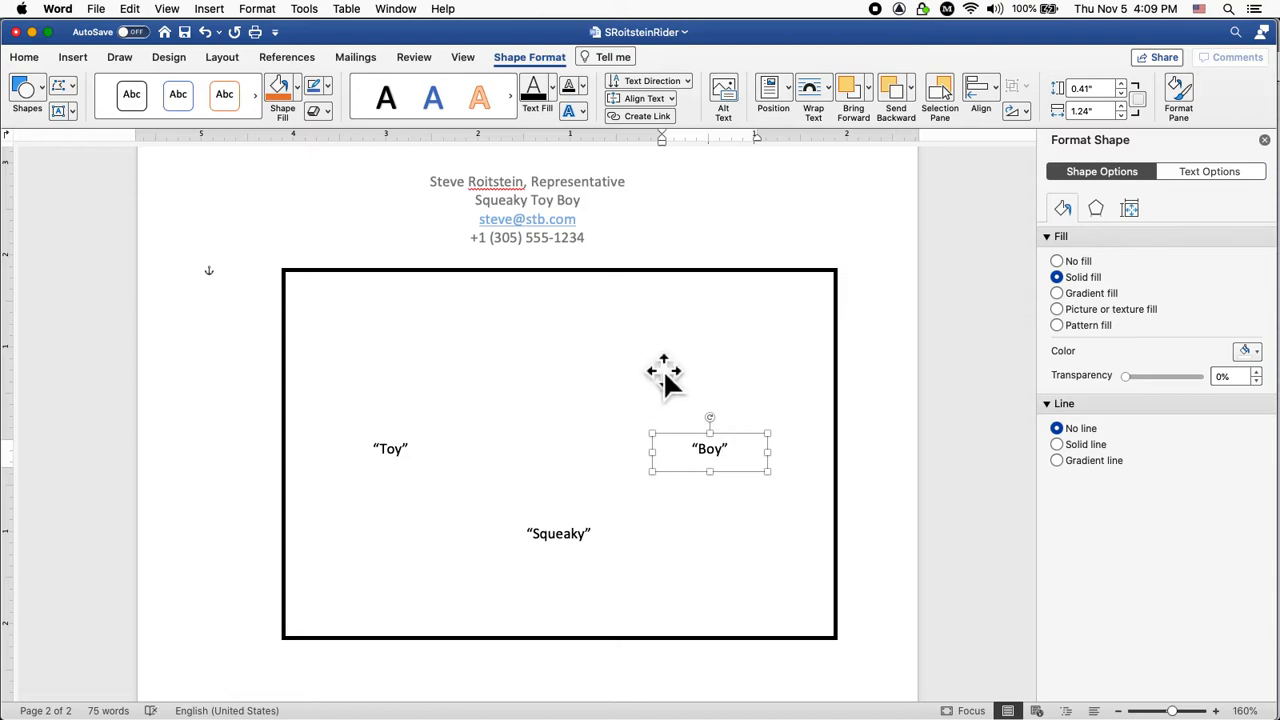
pyautogui.click(719, 385)
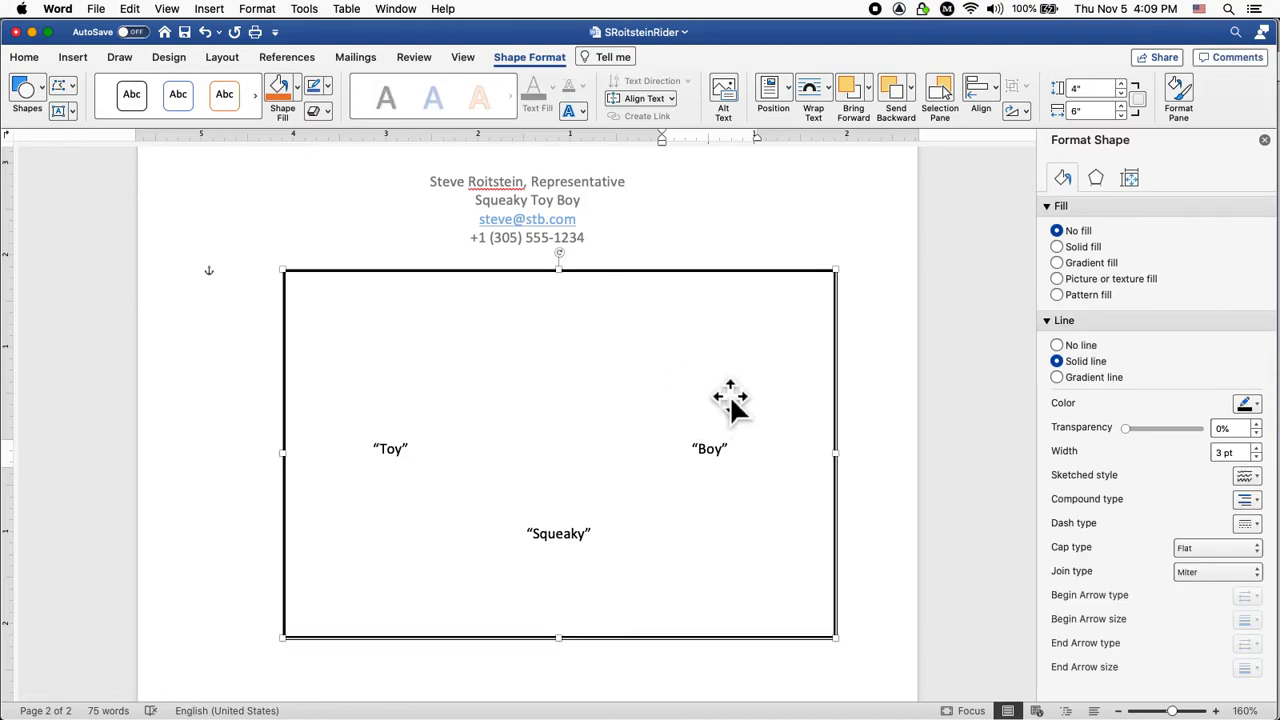
pyautogui.click(736, 473)
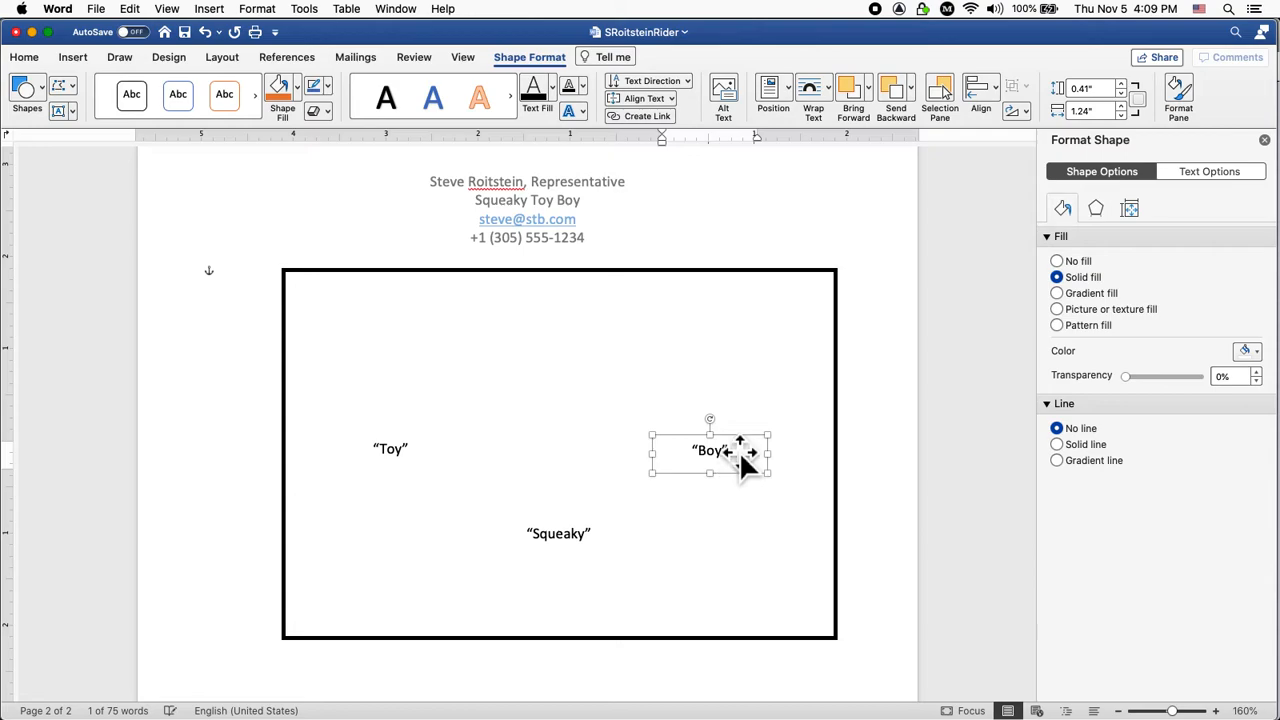
pyautogui.click(760, 398)
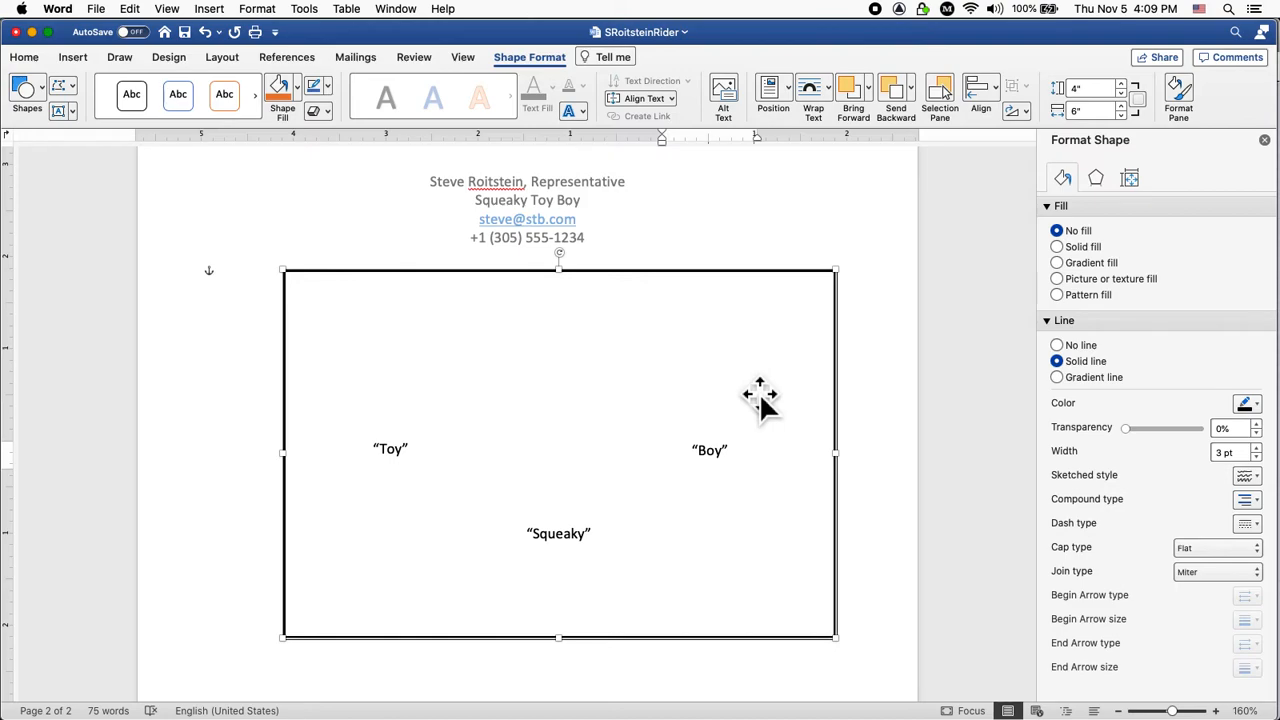
# Scroll up to page 1 to review the seven-item bulleted equipment list.
pyautogui.scroll(10, 760, 398)
pyautogui.scroll(10, 755, 396)
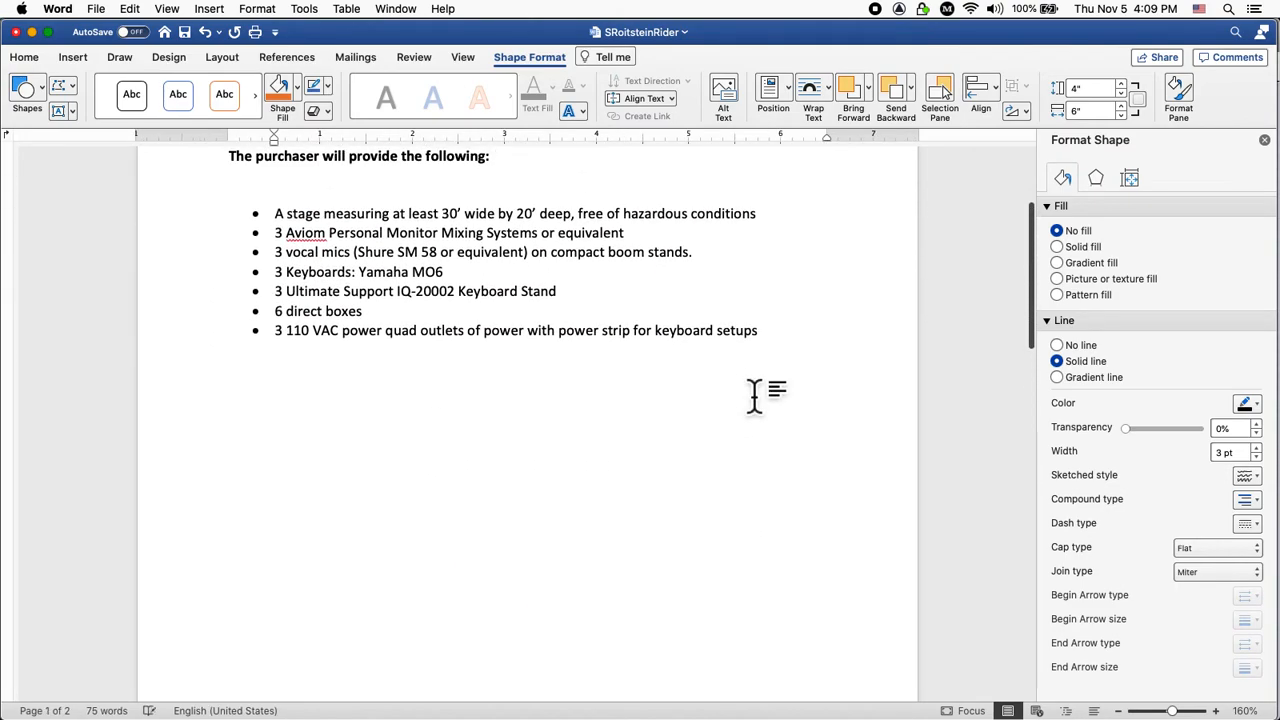
pyautogui.scroll(-1, 755, 396)
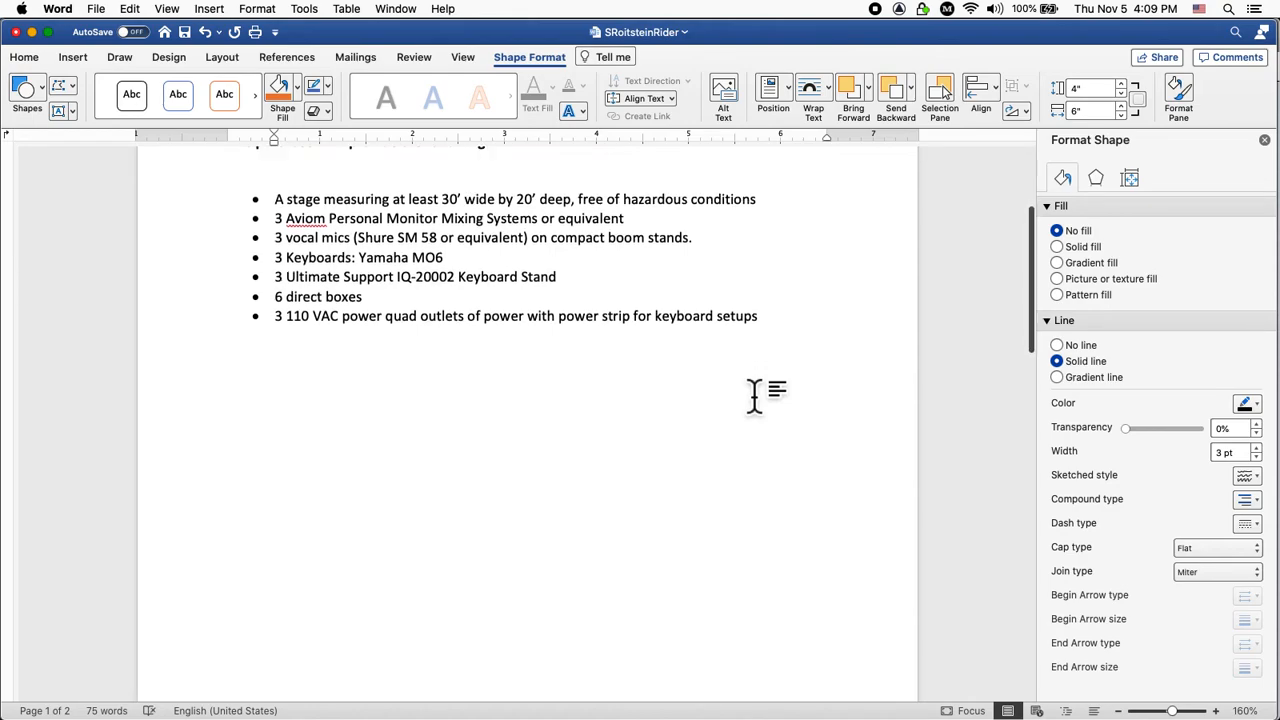
pyautogui.scroll(-1, 755, 396)
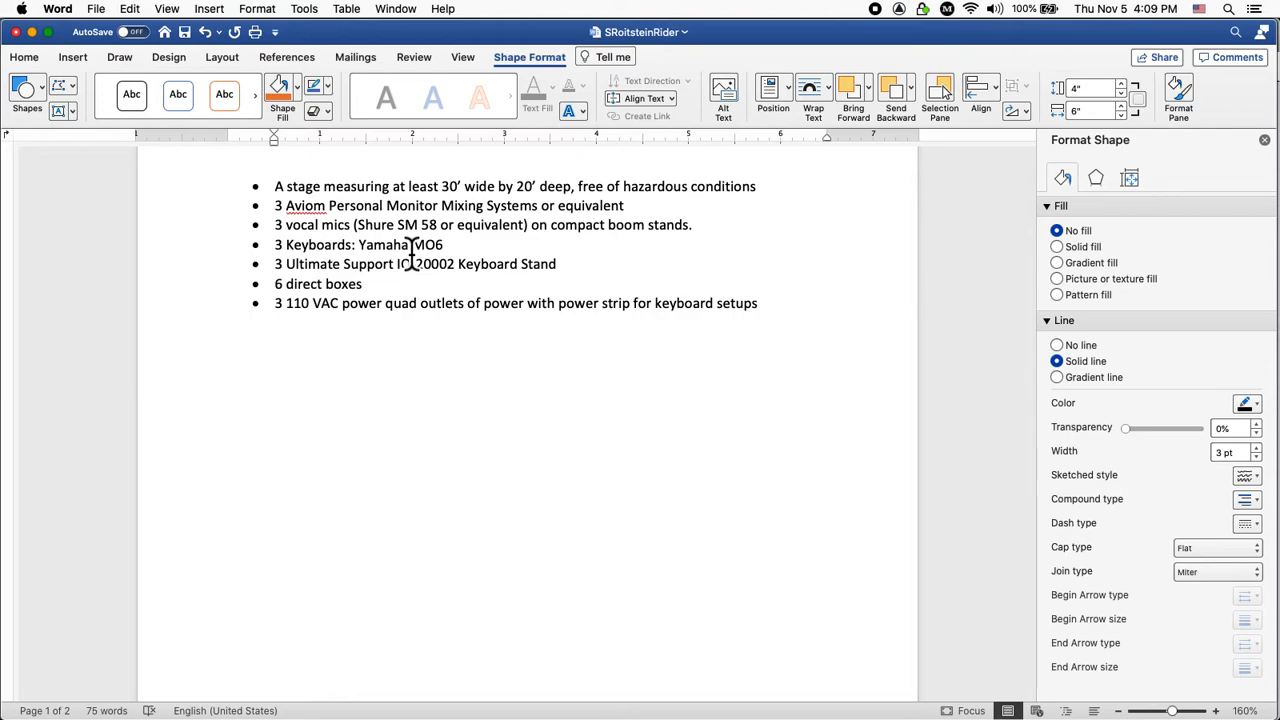
pyautogui.scroll(-1, 411, 254)
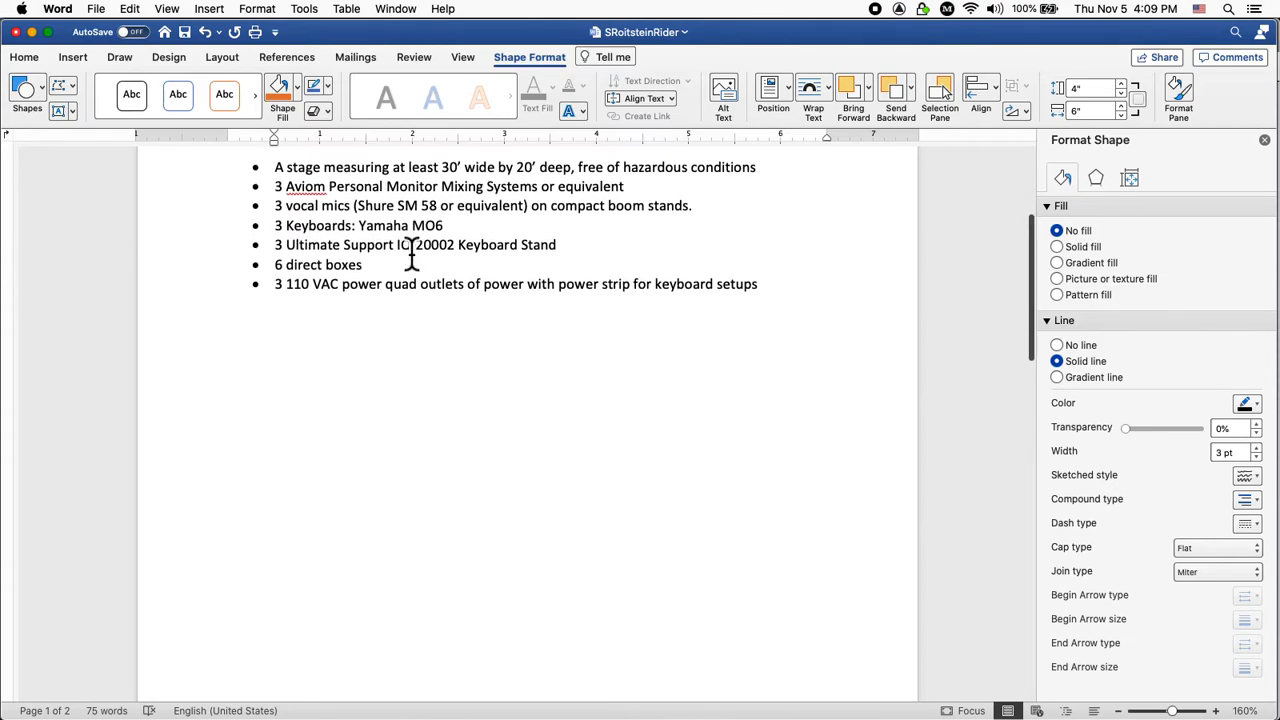
# Draw a rectangle below 'Squeaky' inside the page 2 stage frame.
pyautogui.scroll(-5, 411, 254)
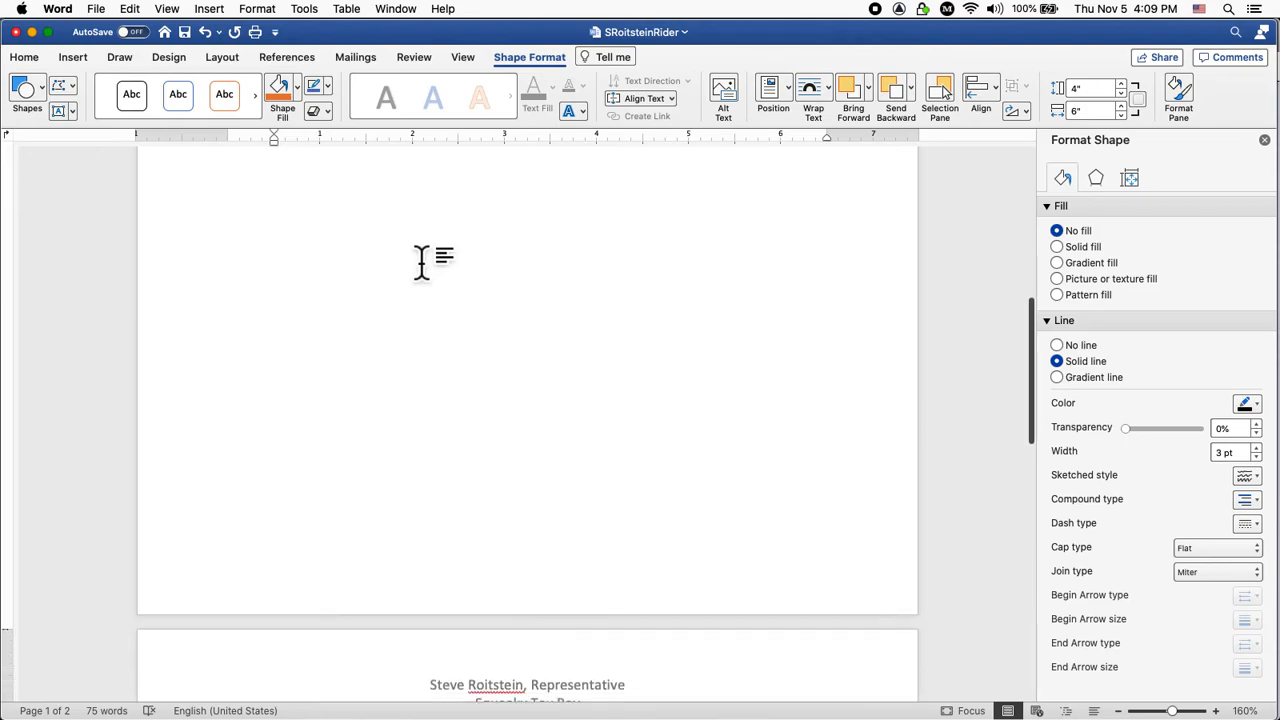
pyautogui.scroll(-8, 421, 262)
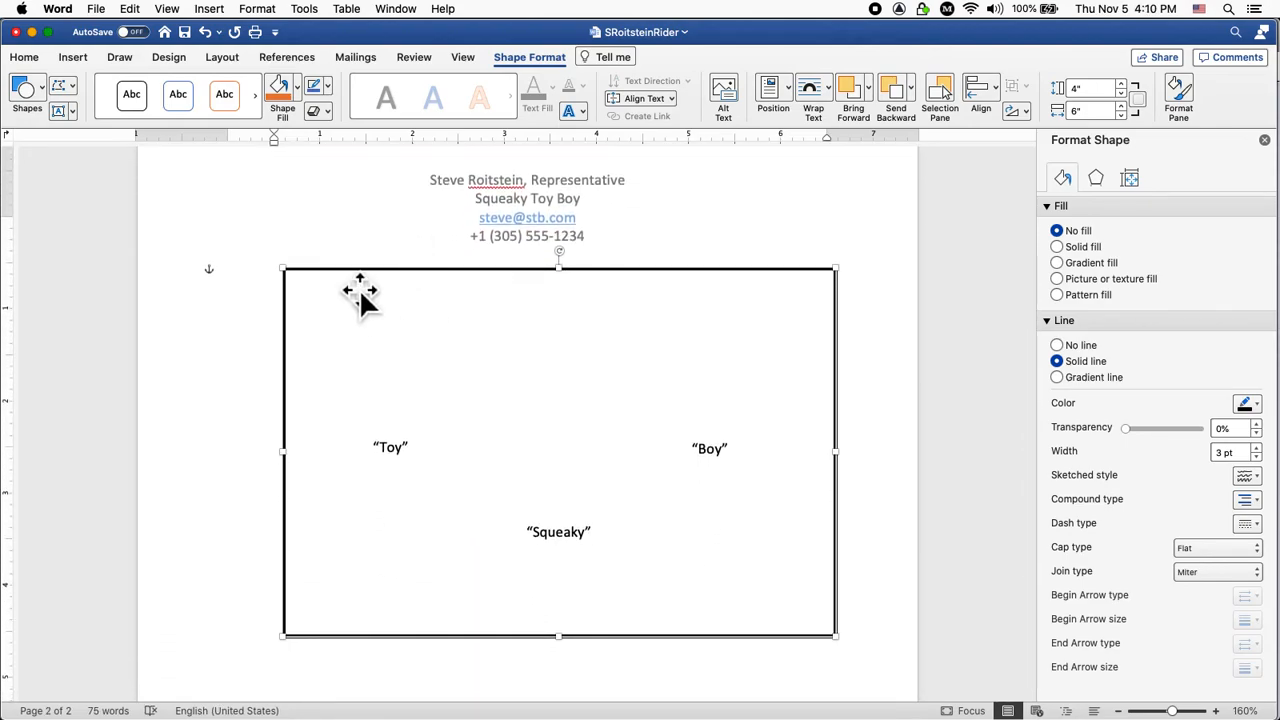
pyautogui.click(76, 60)
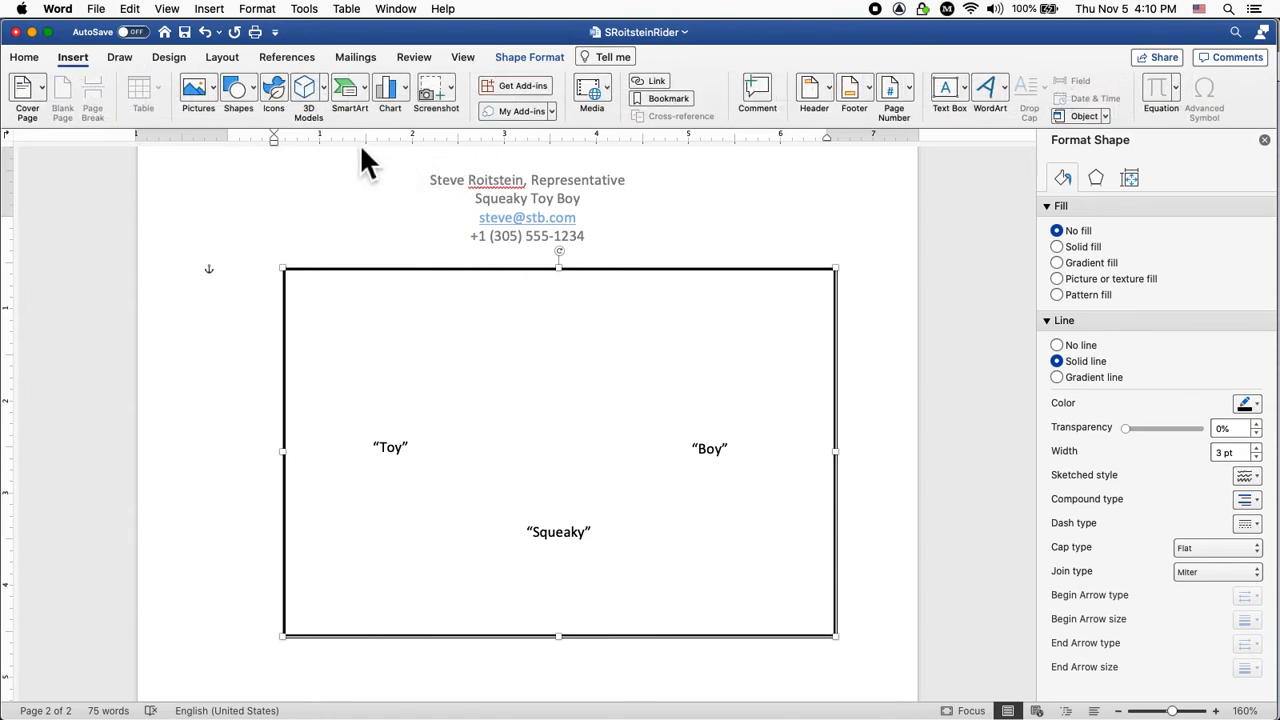
pyautogui.click(254, 114)
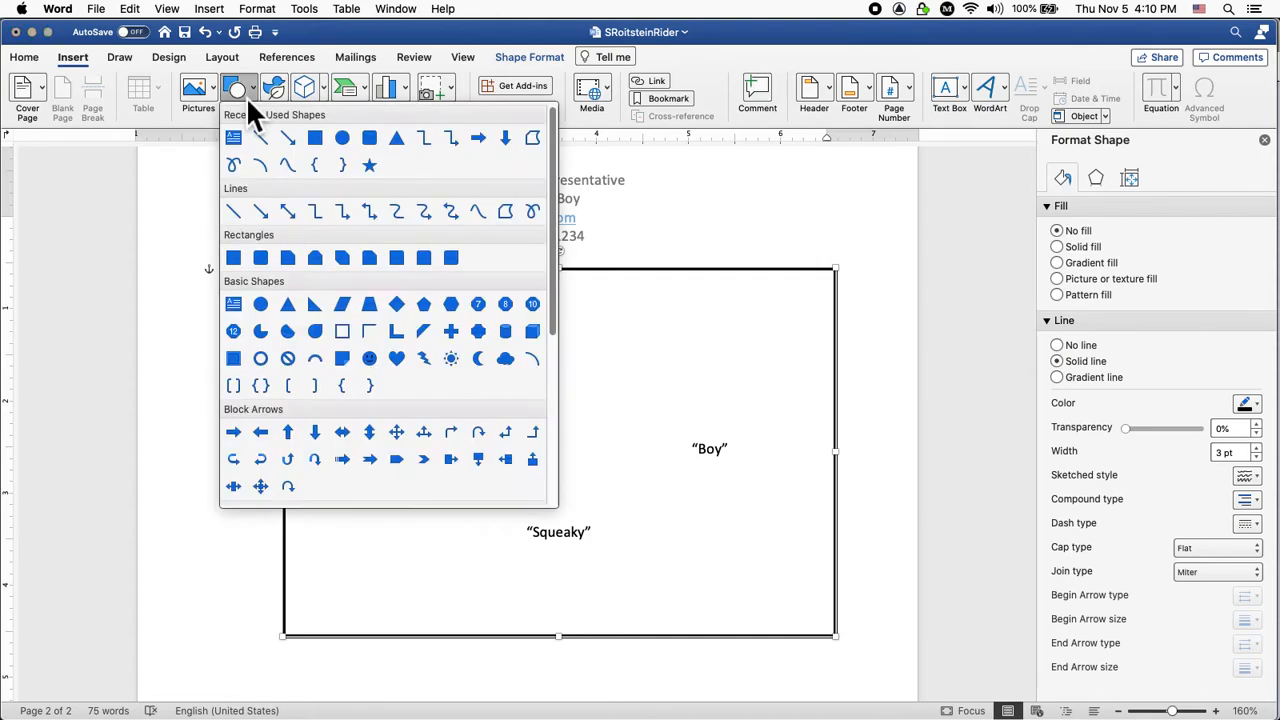
pyautogui.click(236, 258)
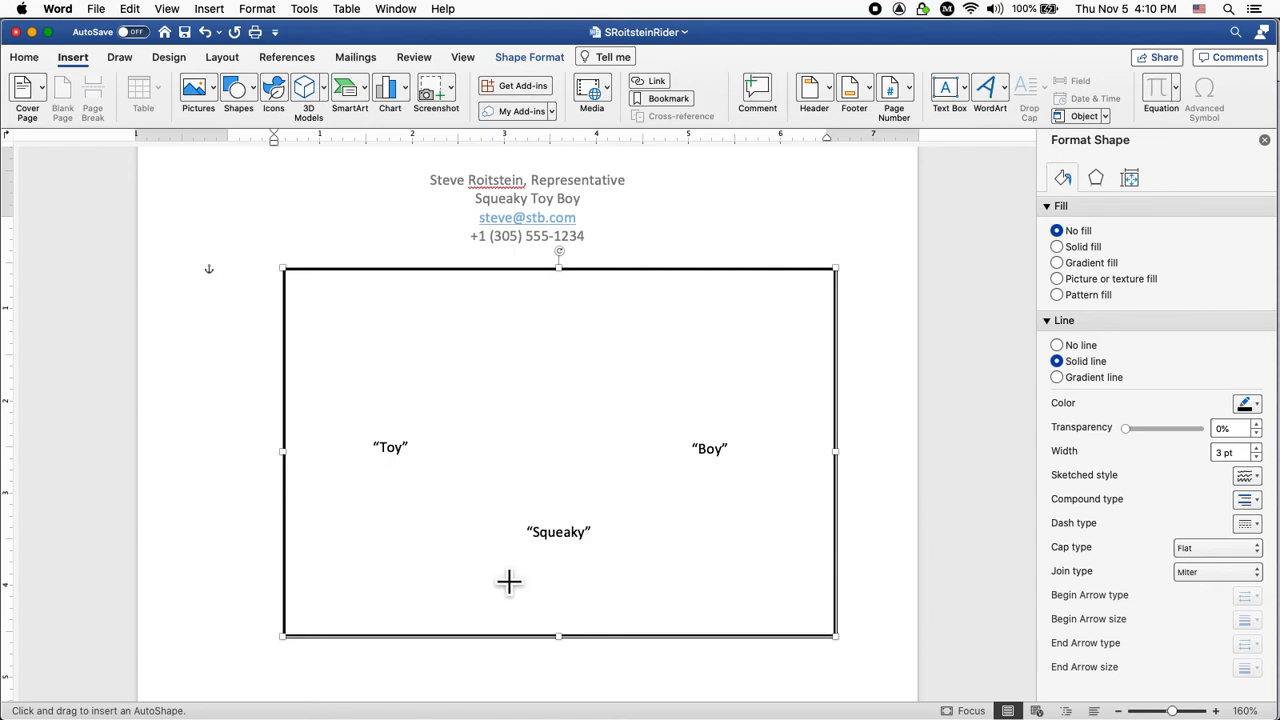
pyautogui.moveTo(486, 560)
pyautogui.mouseDown()
pyautogui.moveTo(635, 597)
pyautogui.moveTo(655, 614)
pyautogui.moveTo(637, 622)
pyautogui.mouseUp()
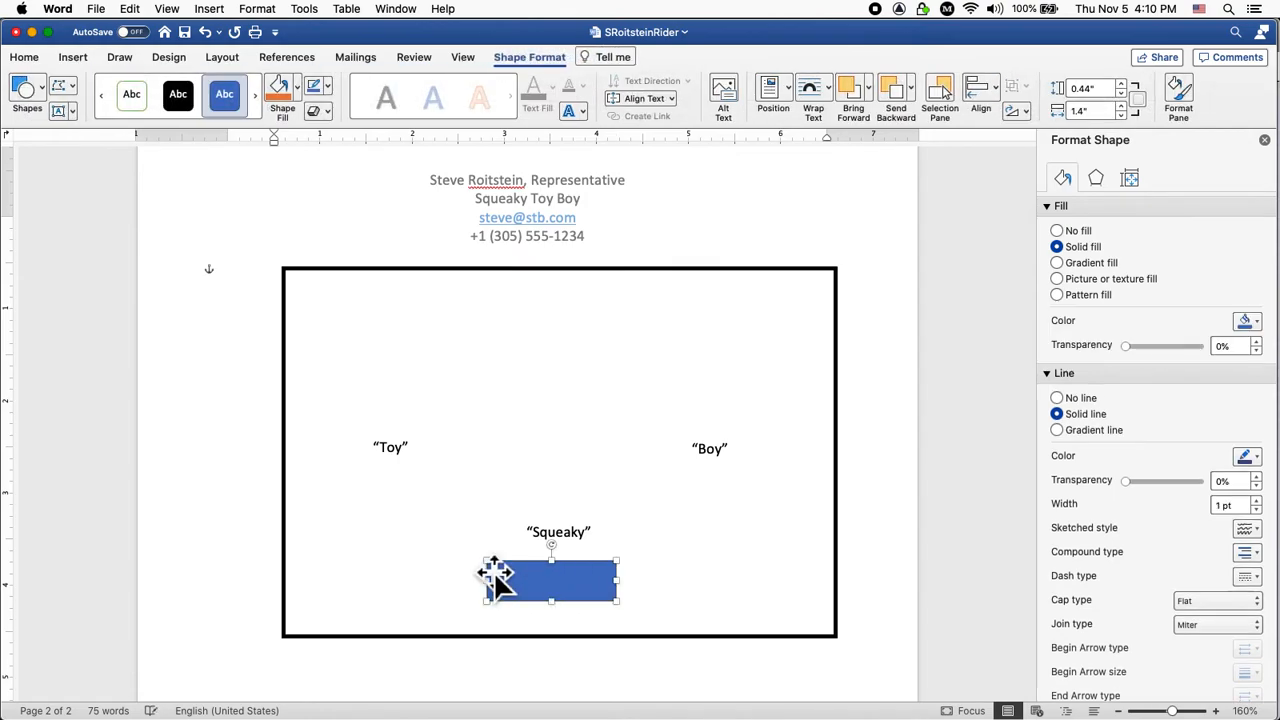
# Give the rectangle no fill in Format Shape, then delete it.
pyautogui.press('Right')
pyautogui.press('Right')
pyautogui.press('Right')
pyautogui.press('Right')
pyautogui.press('Right')
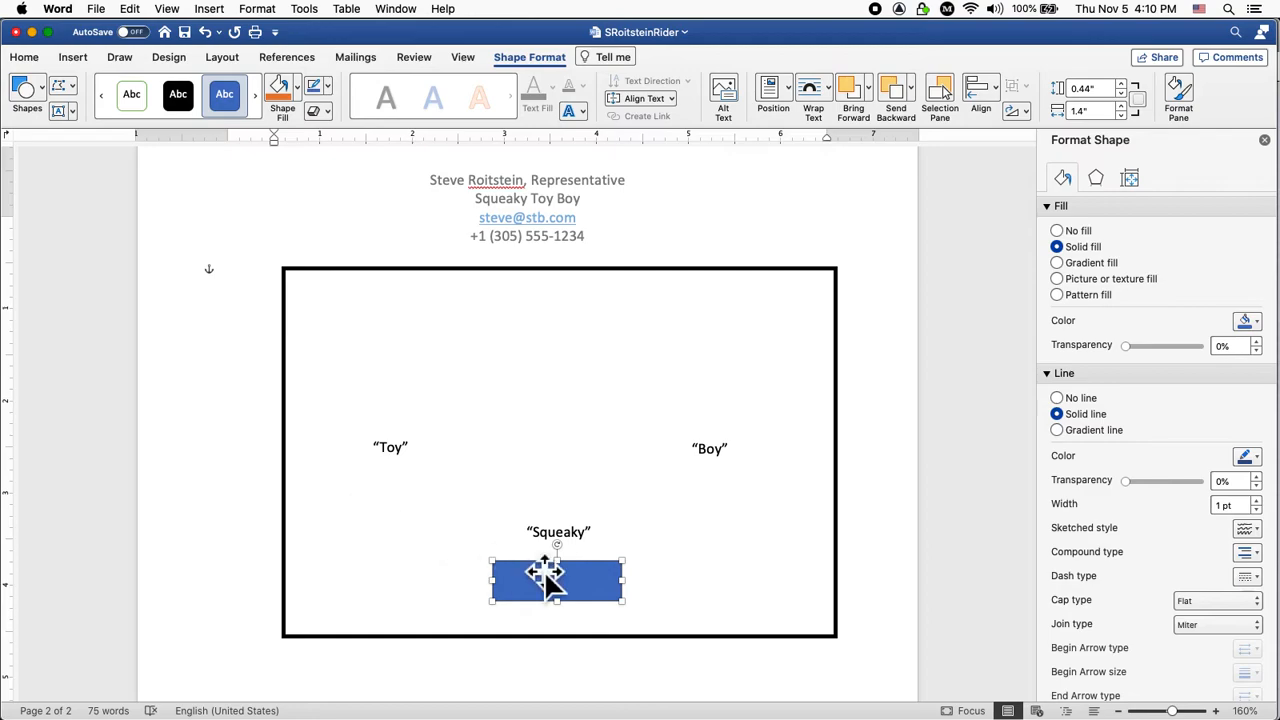
pyautogui.click(738, 605)
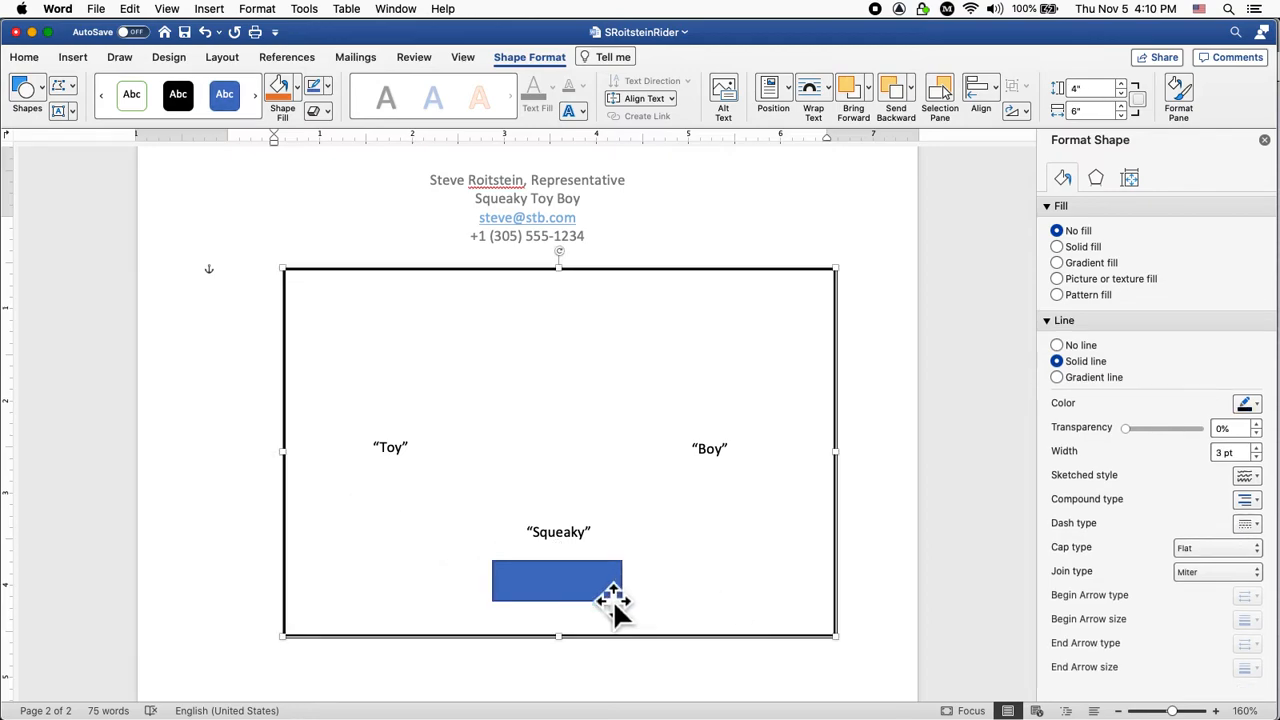
pyautogui.click(634, 588)
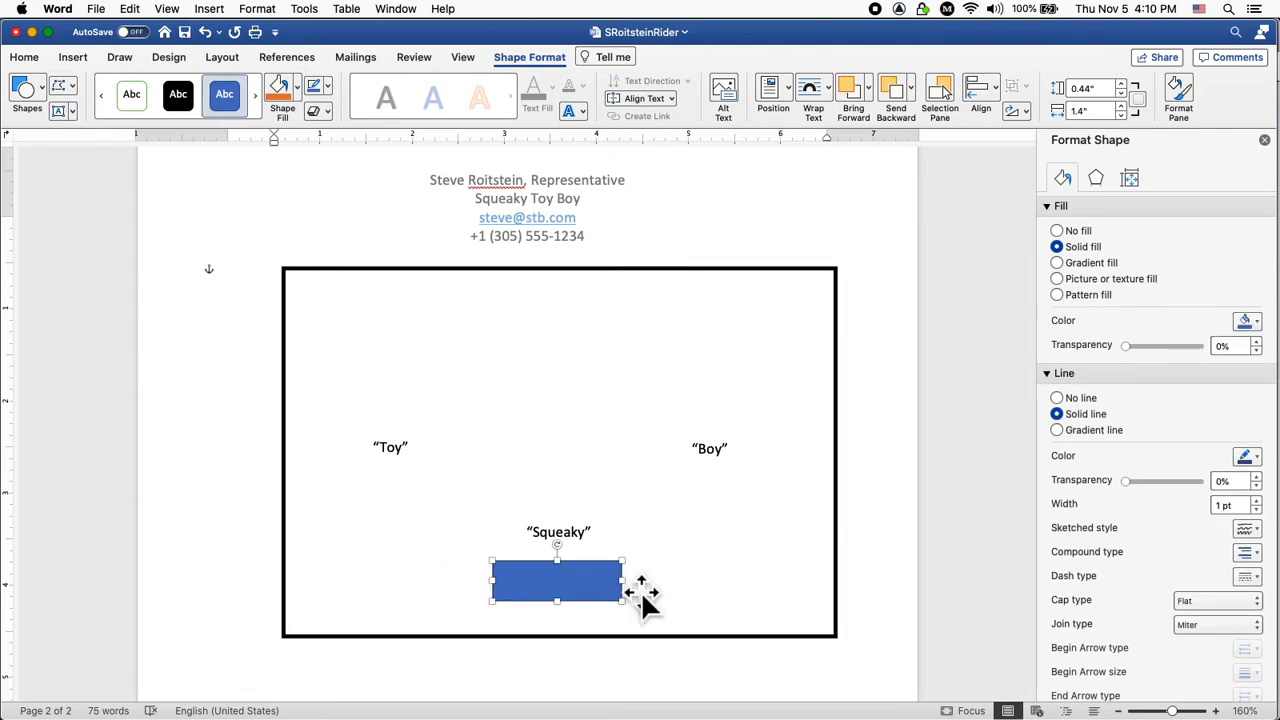
pyautogui.click(1058, 398)
pyautogui.click(1058, 414)
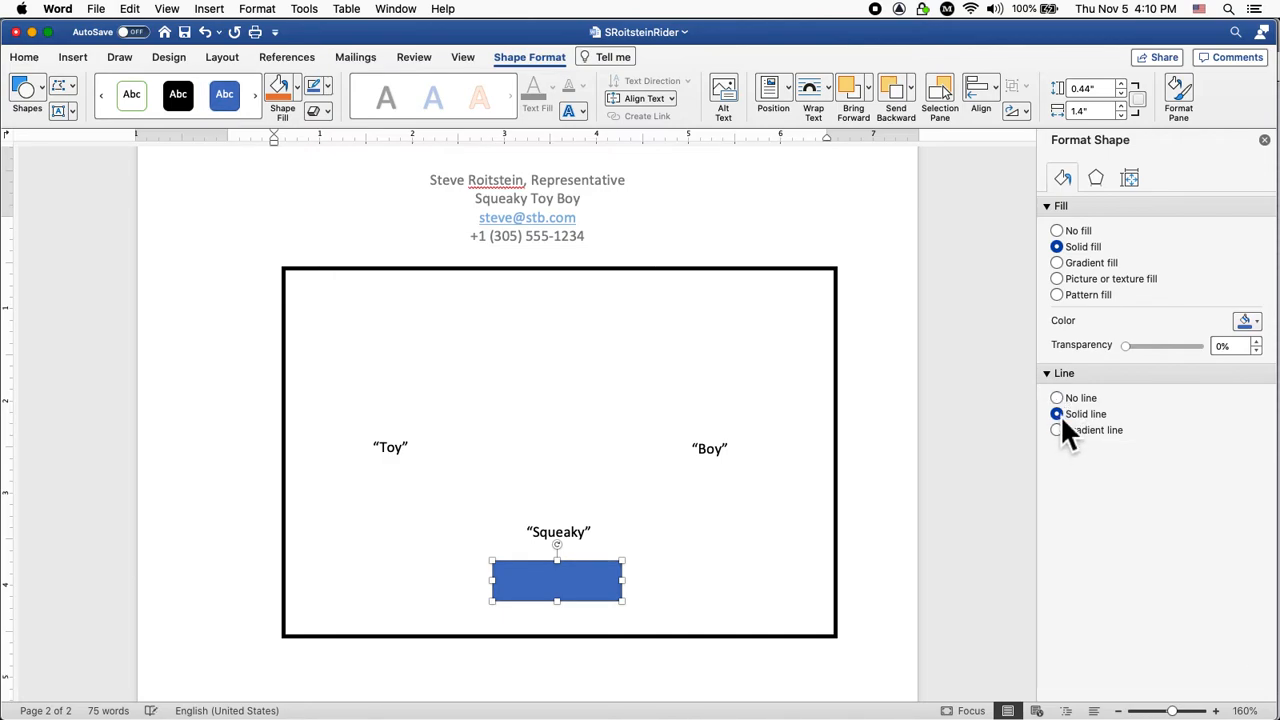
pyautogui.click(1059, 234)
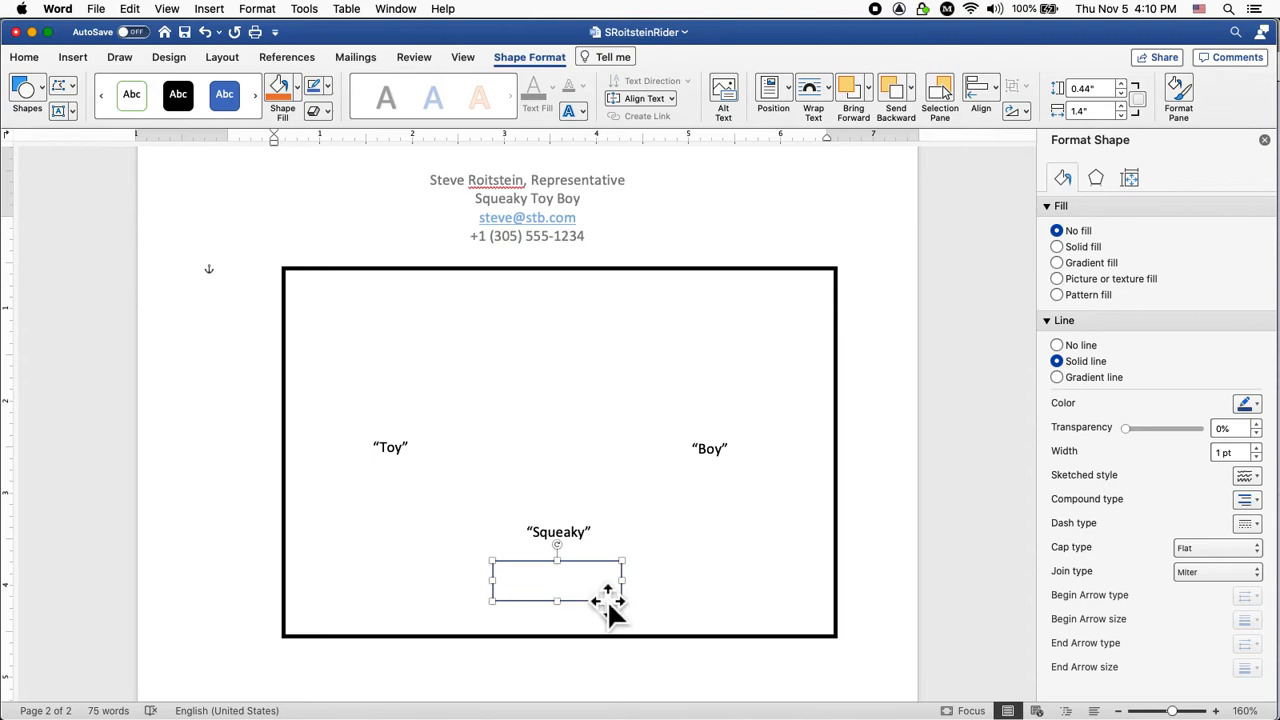
pyautogui.press('Delete')
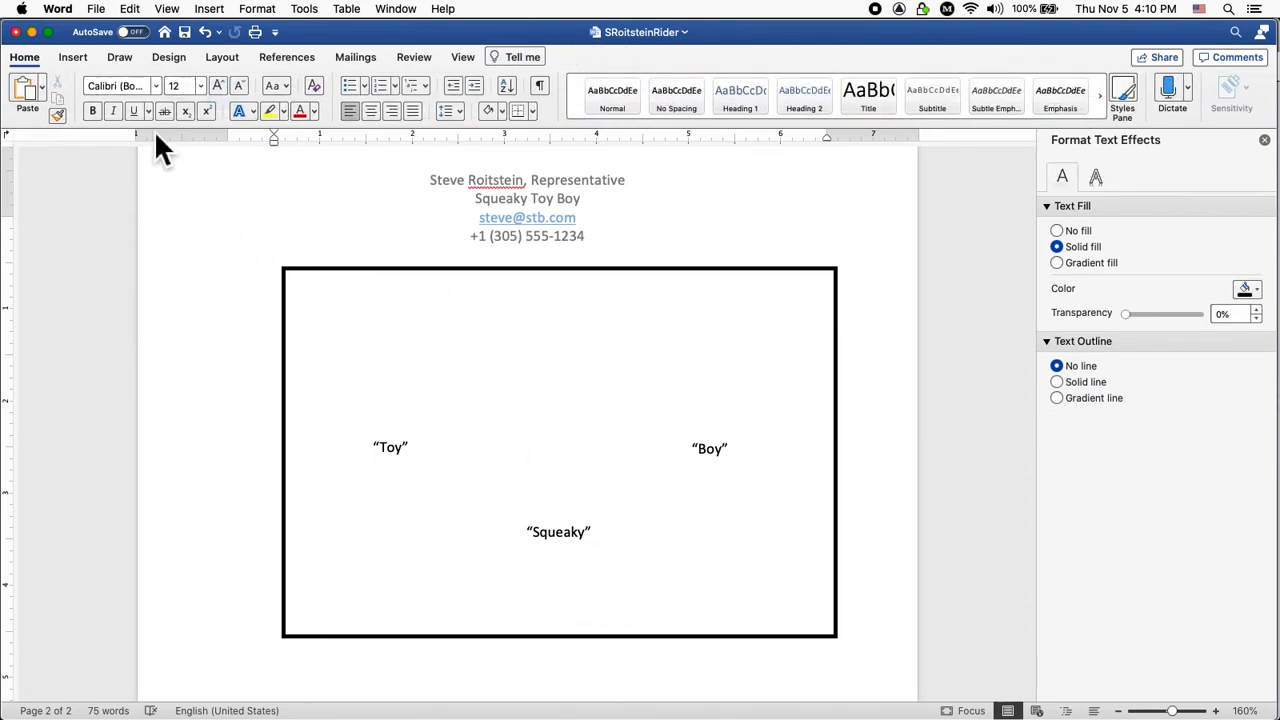
# Draw an empty horizontal text box below 'Squeaky' in the stage frame.
pyautogui.click(73, 57)
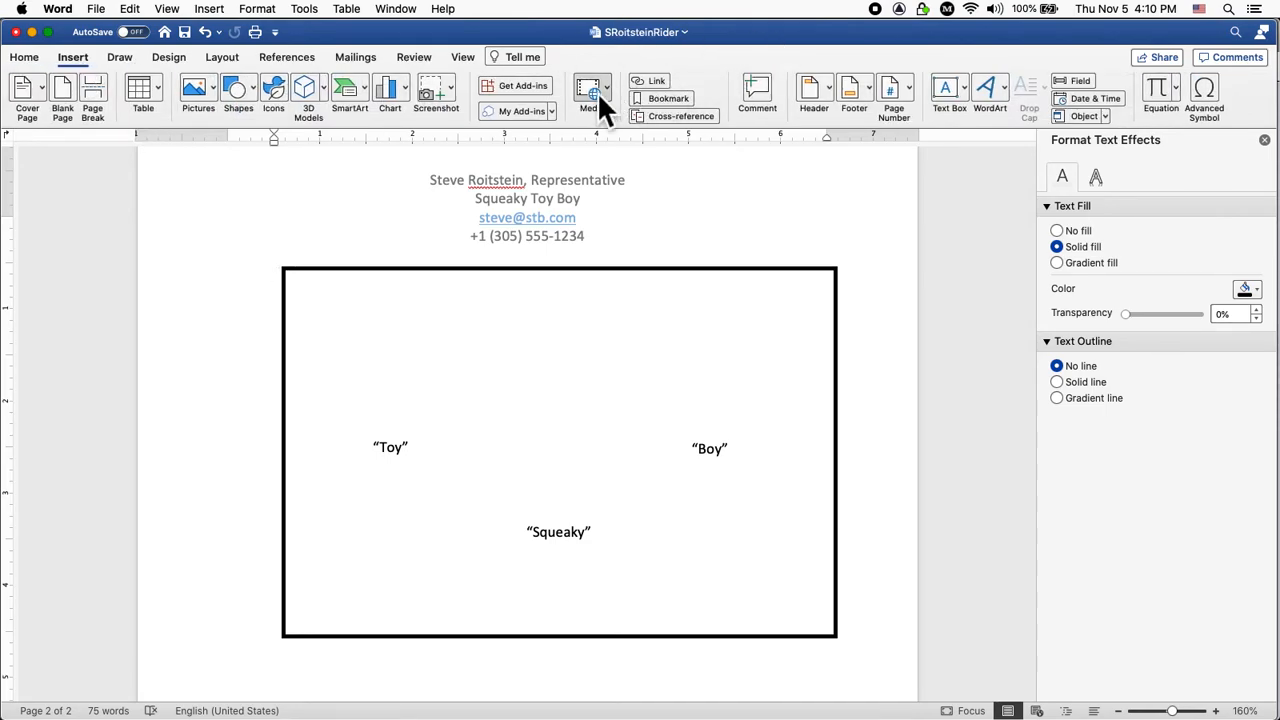
pyautogui.click(950, 88)
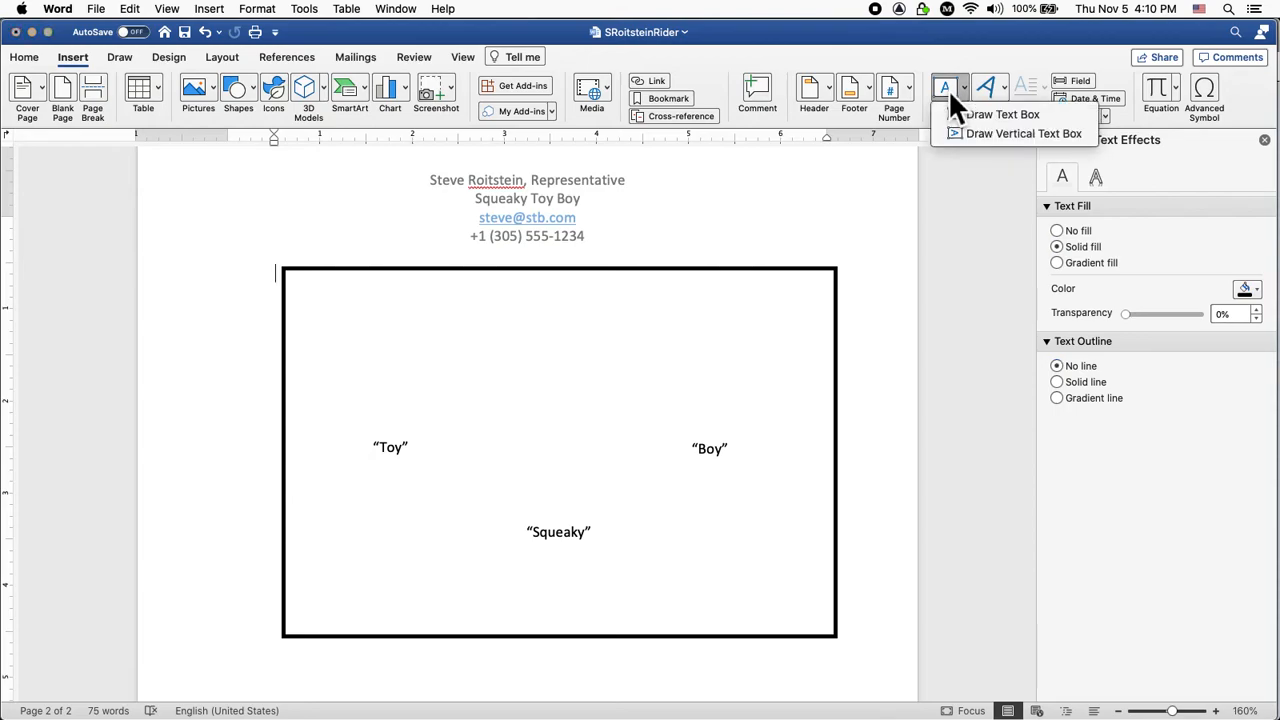
pyautogui.click(966, 112)
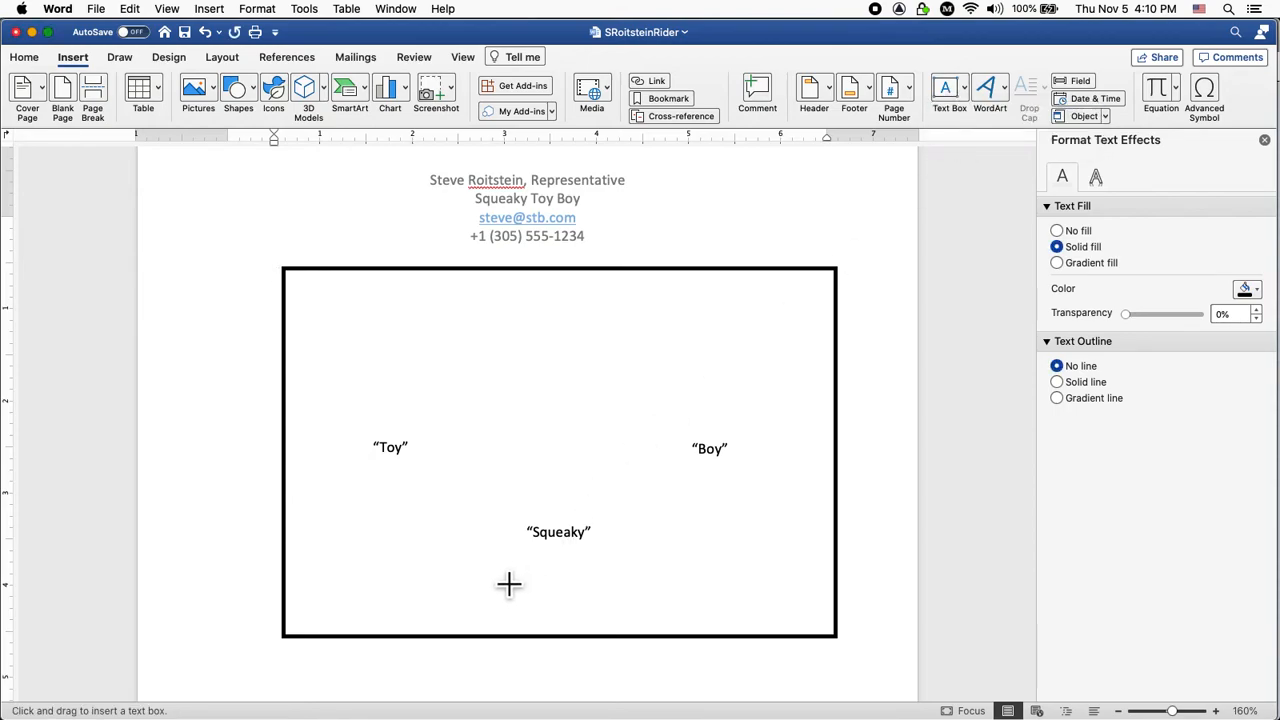
pyautogui.moveTo(481, 563); pyautogui.dragTo(608, 615)
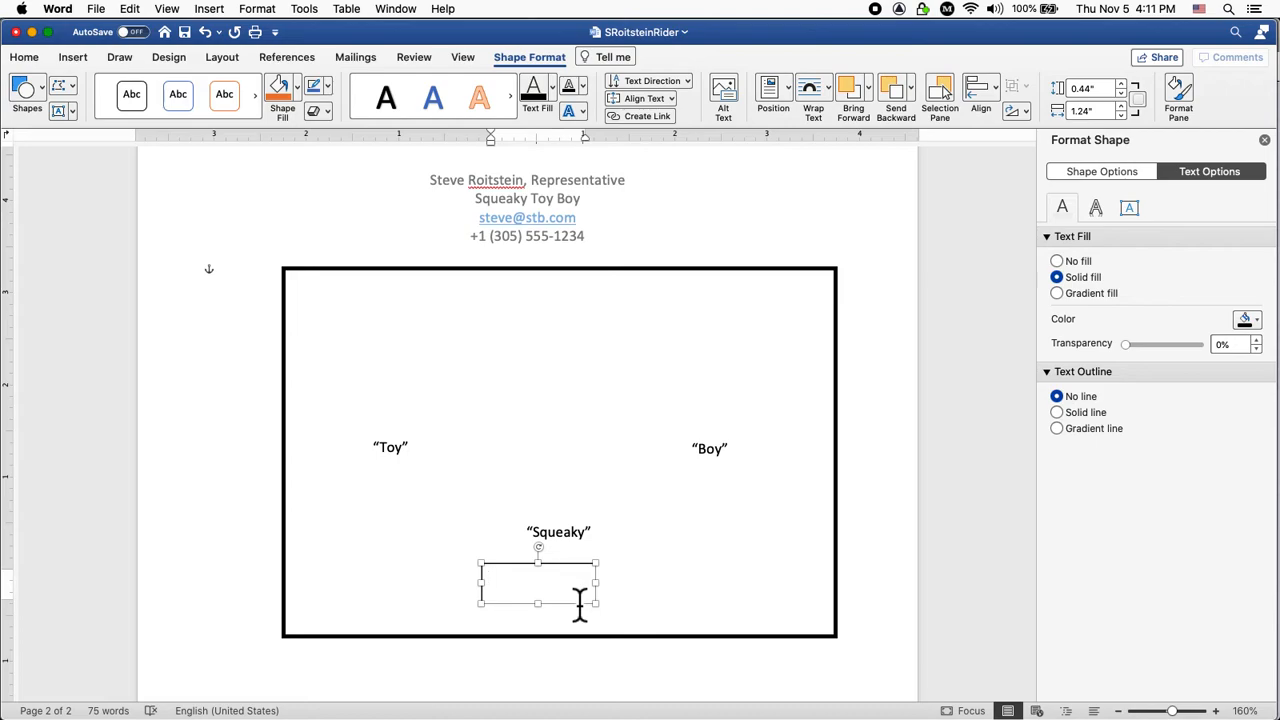
# Select 'Yamaha MO6' in page 1's keyboards line.
pyautogui.scroll(-1, 580, 605)
pyautogui.scroll(10, 580, 605)
pyautogui.scroll(8, 580, 605)
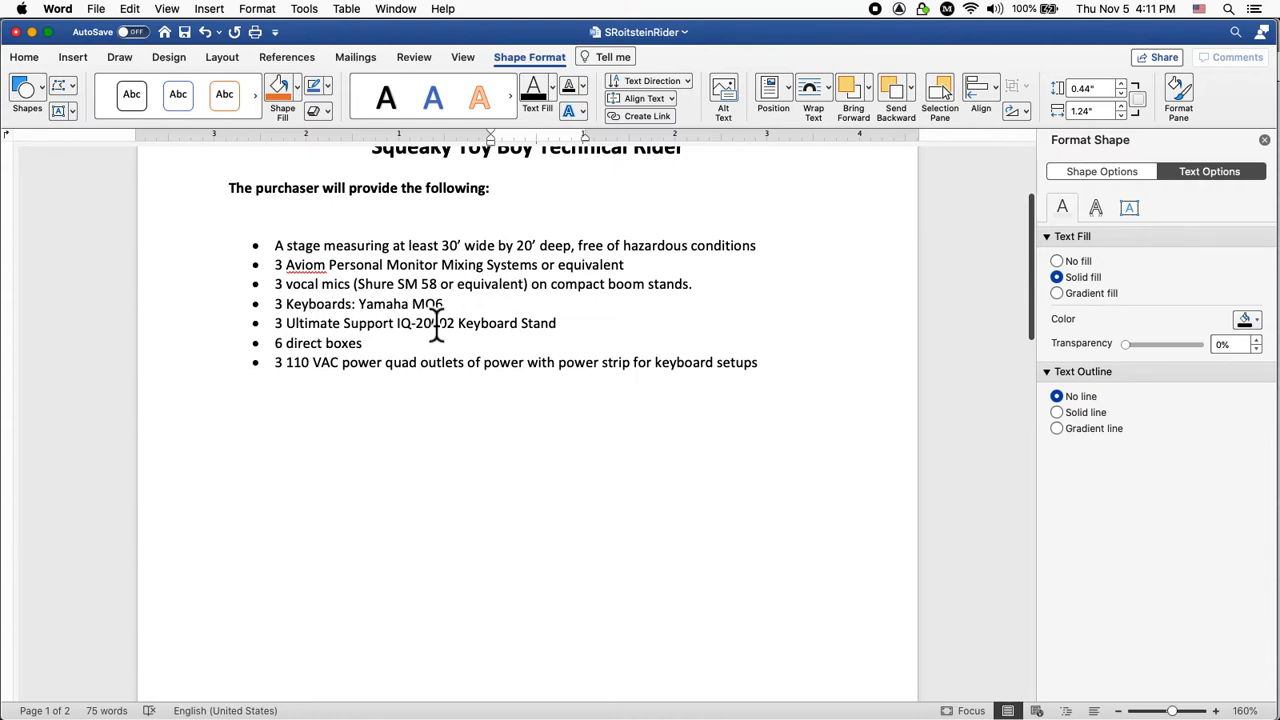
pyautogui.moveTo(359, 304); pyautogui.dragTo(443, 307)
pyautogui.press('super+c')
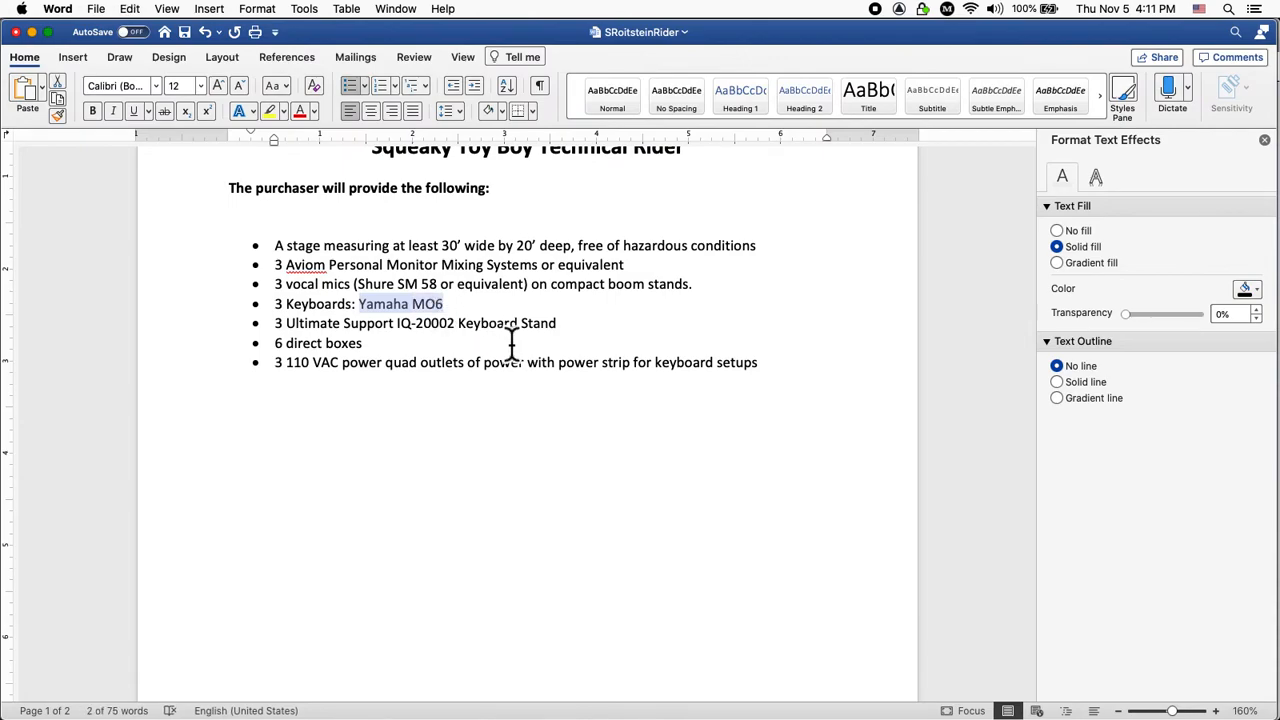
# Paste 'Yamaha MO6' into the box below Squeaky, start a second line, and enlarge the box.
pyautogui.scroll(-10, 512, 340)
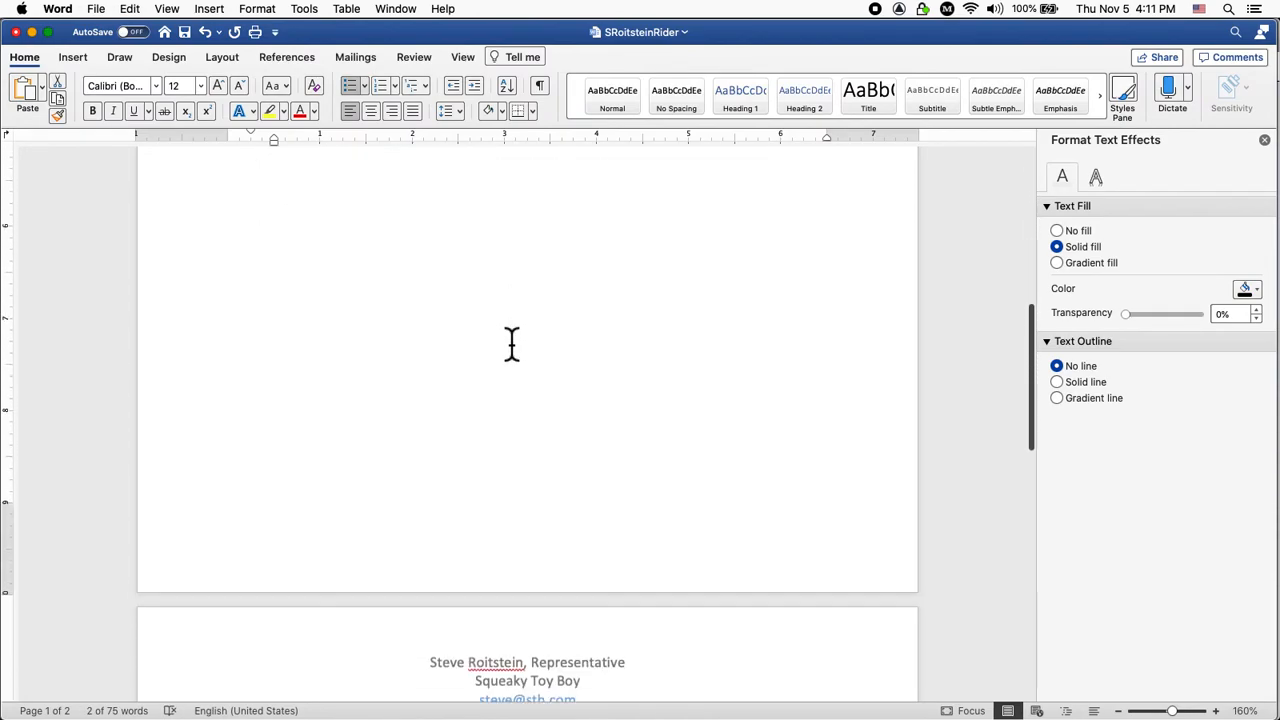
pyautogui.scroll(-3, 517, 340)
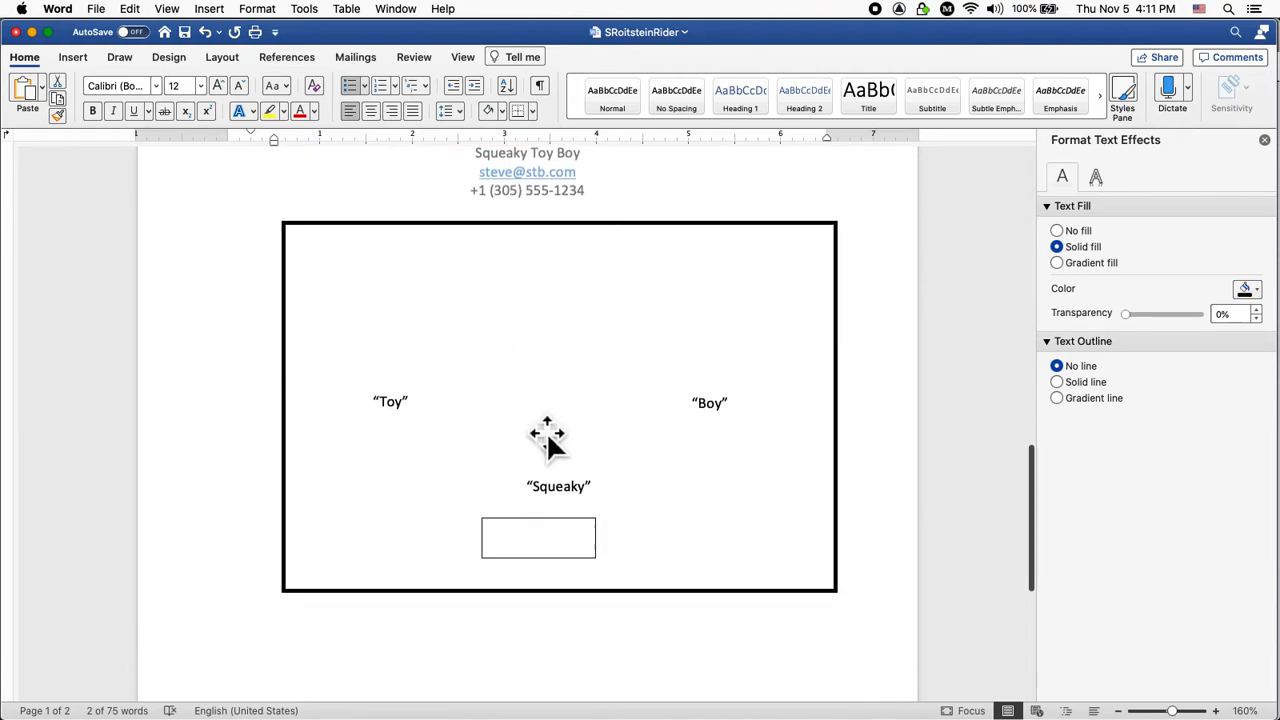
pyautogui.click(565, 558)
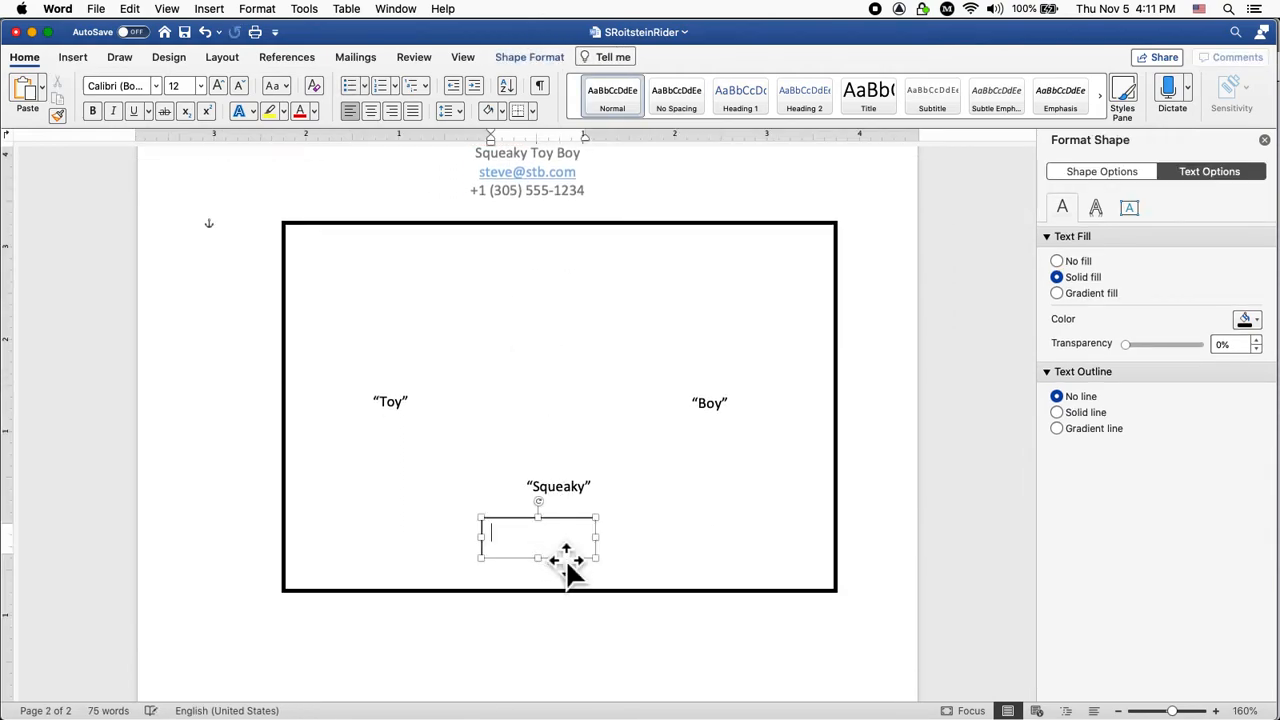
pyautogui.press('super+v')
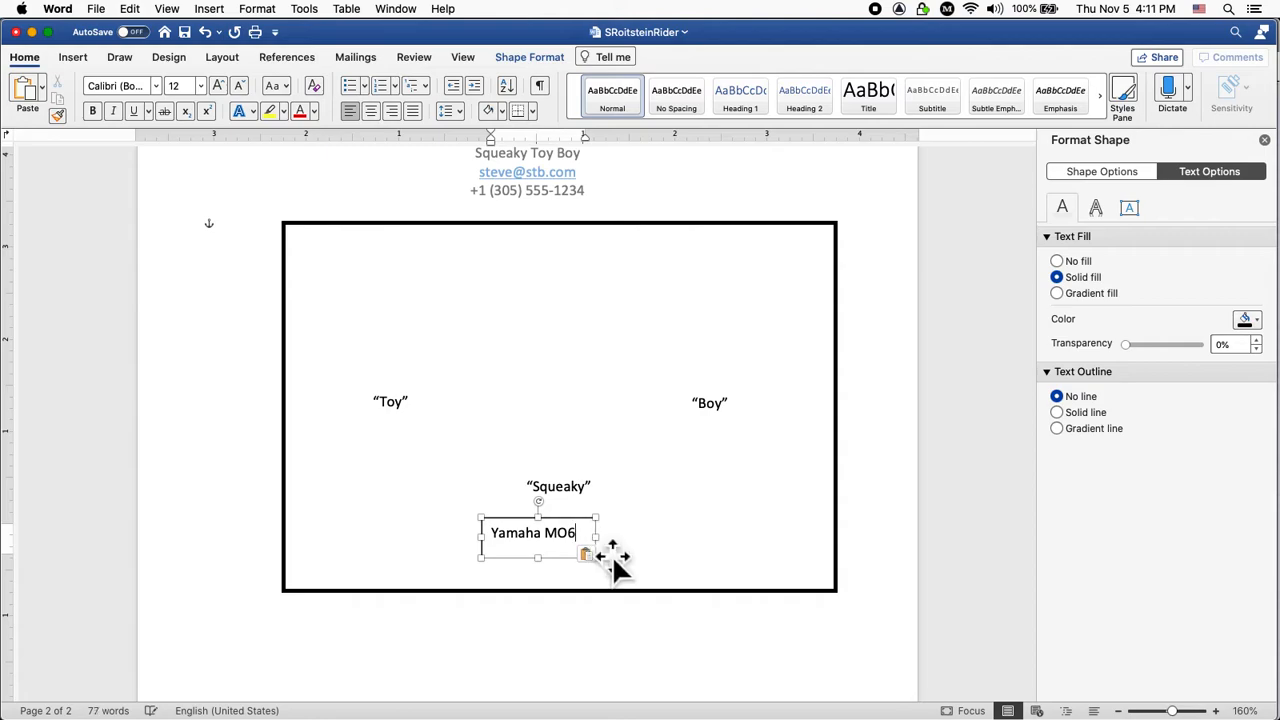
pyautogui.press('Return')
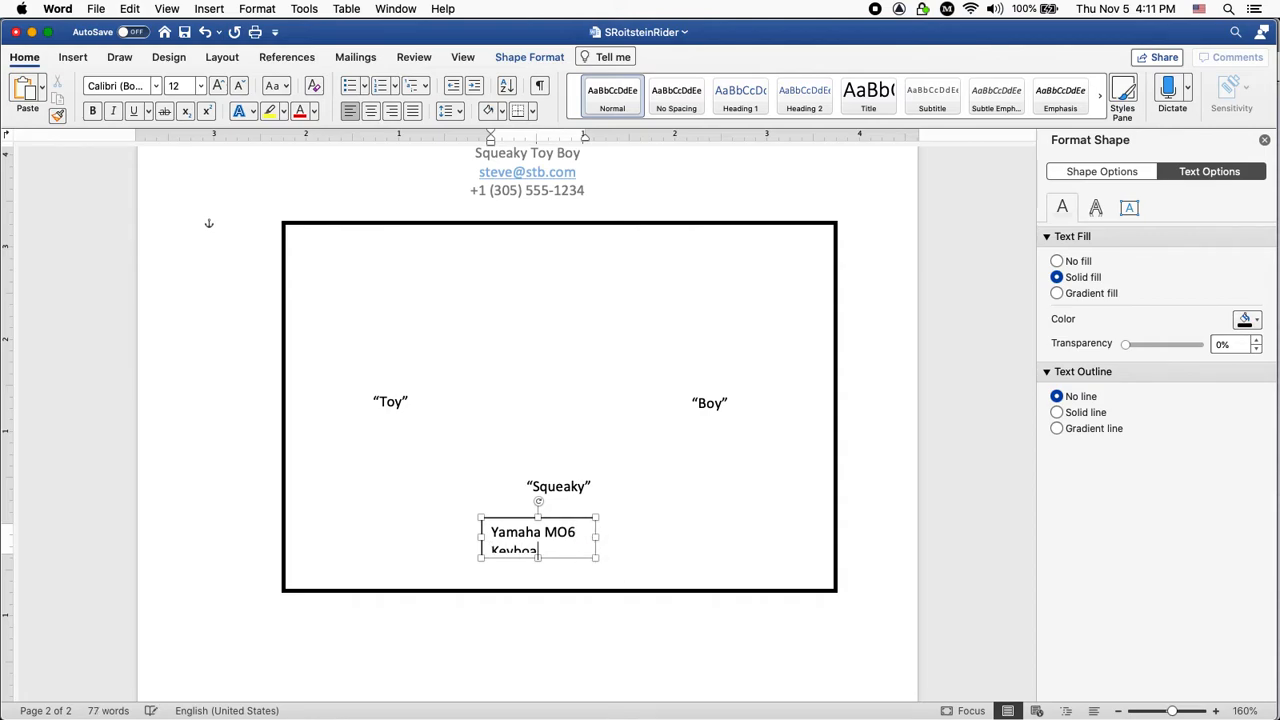
pyautogui.moveTo(598, 560); pyautogui.dragTo(628, 590)
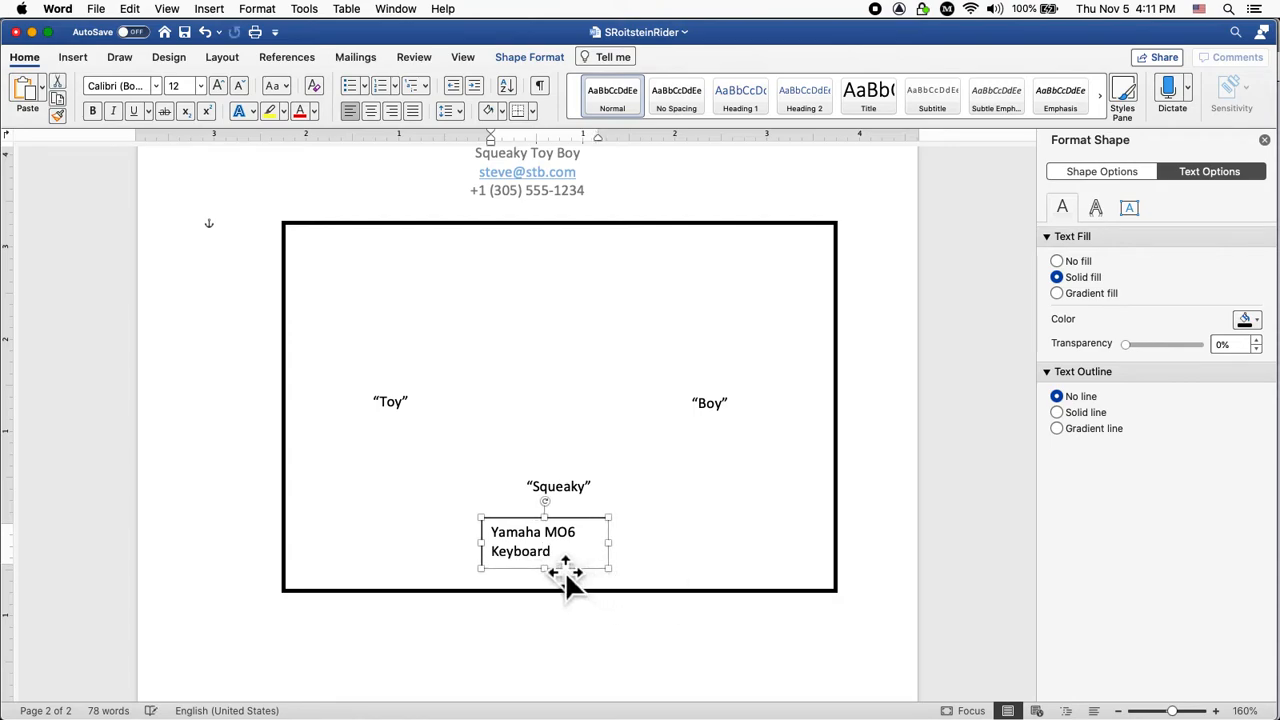
# Centre all the keyboard label's text and nudge its box slightly right.
pyautogui.click(568, 568)
pyautogui.press('super+a')
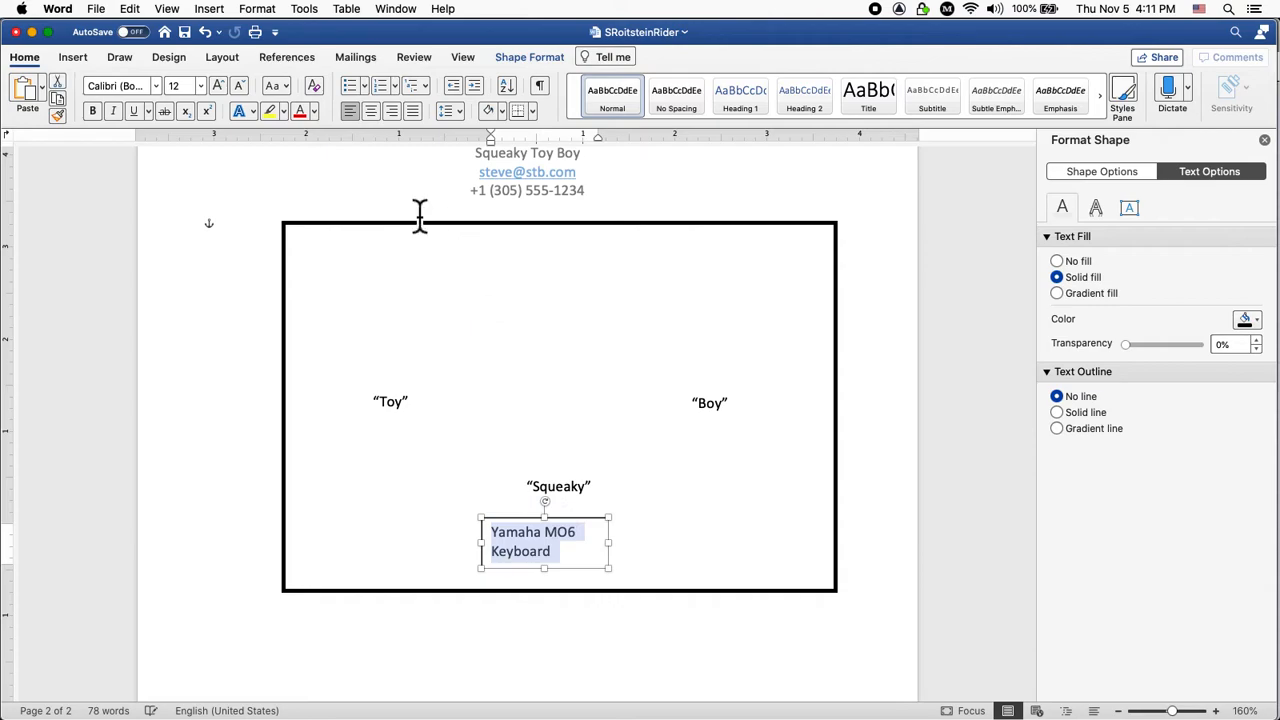
pyautogui.click(376, 116)
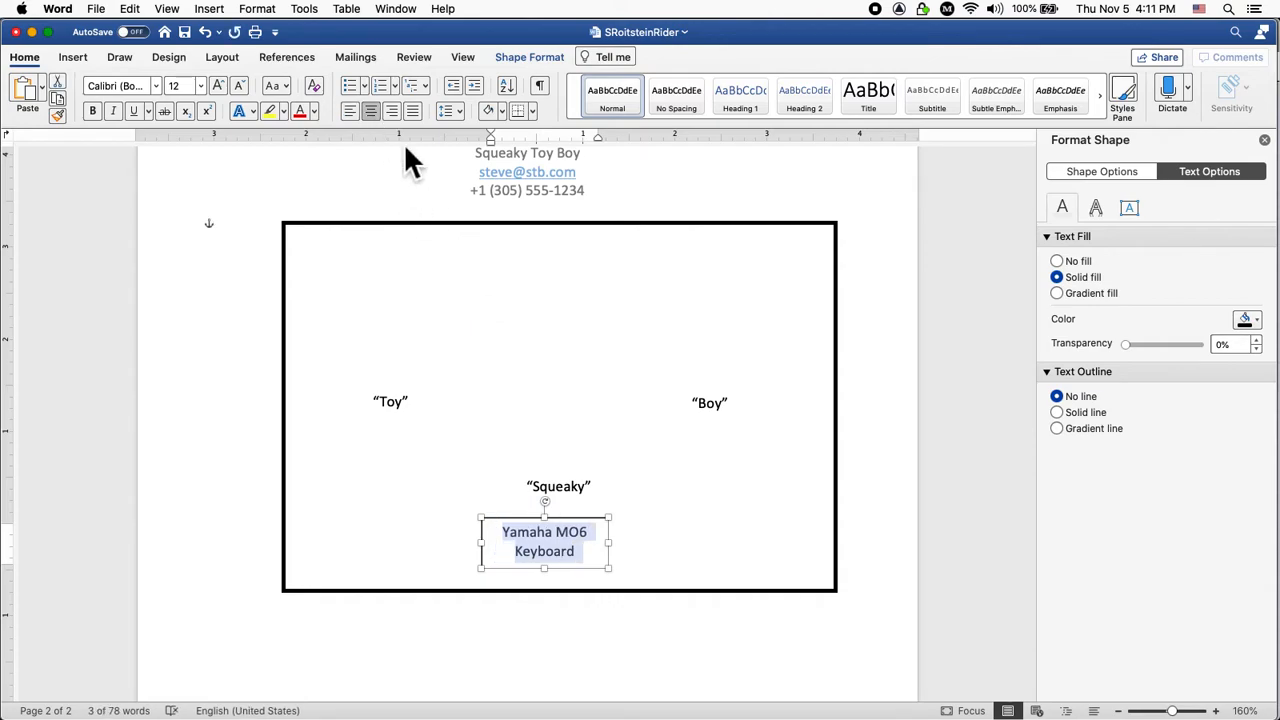
pyautogui.click(674, 517)
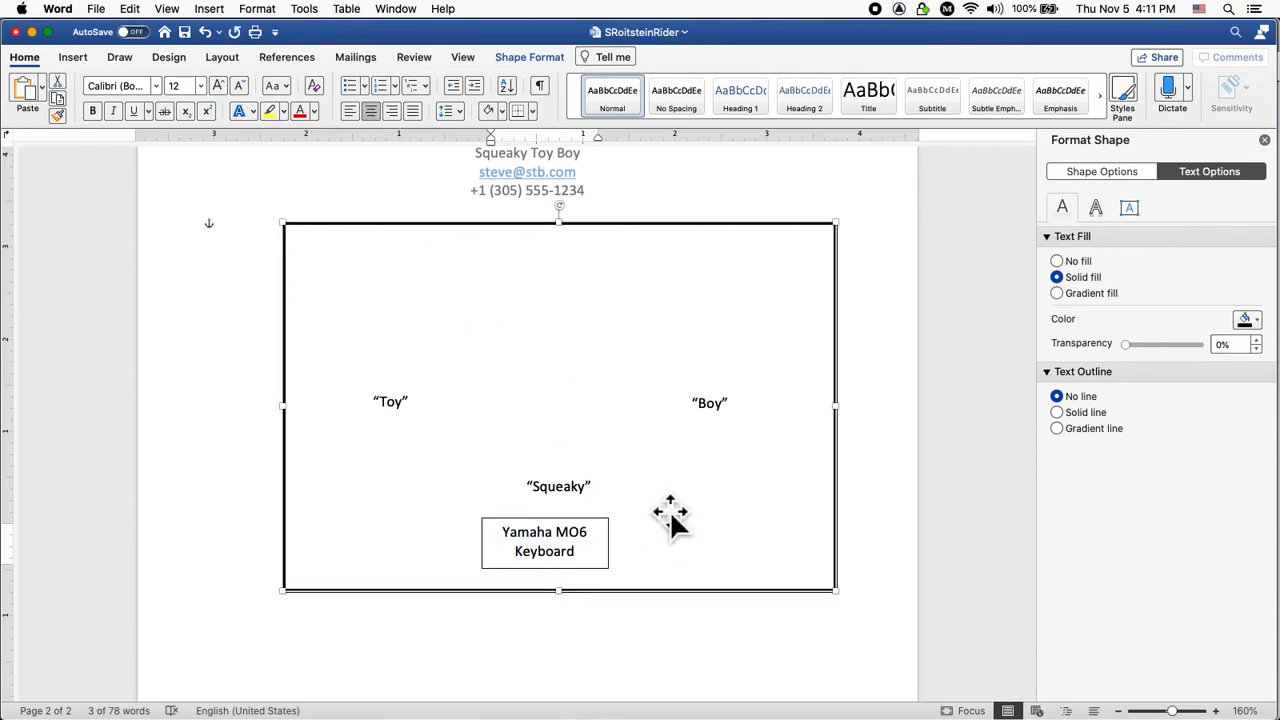
pyautogui.moveTo(615, 558); pyautogui.dragTo(624, 562)
# Duplicate the Yamaha MO6 Keyboard box beneath Boy and beneath Toy.
pyautogui.click(663, 549)
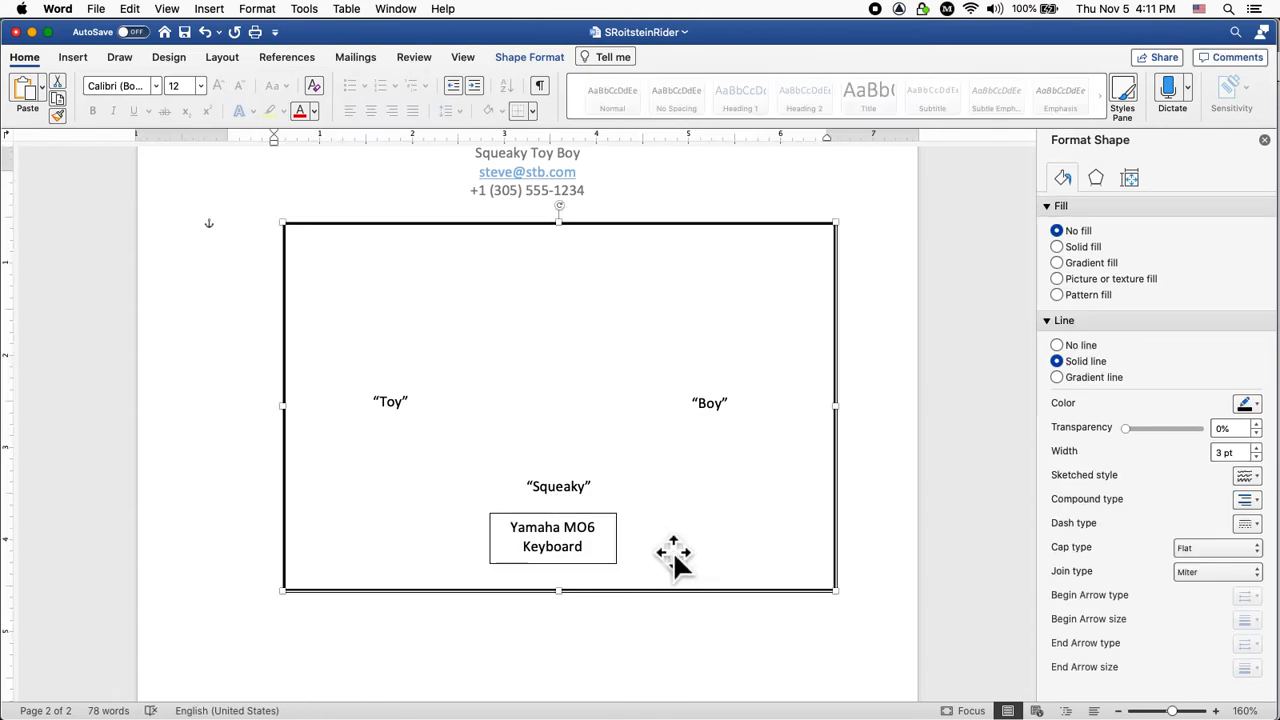
pyautogui.click(619, 563)
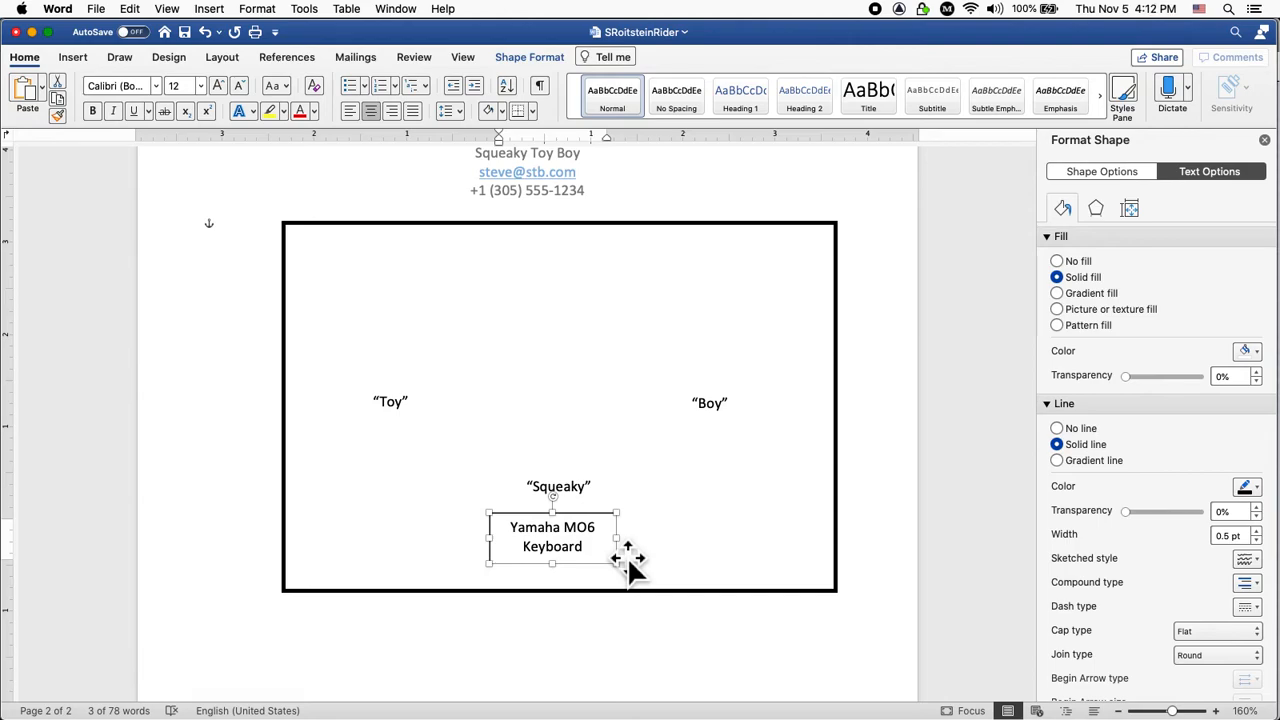
pyautogui.moveTo(617, 547); pyautogui.dragTo(771, 456)
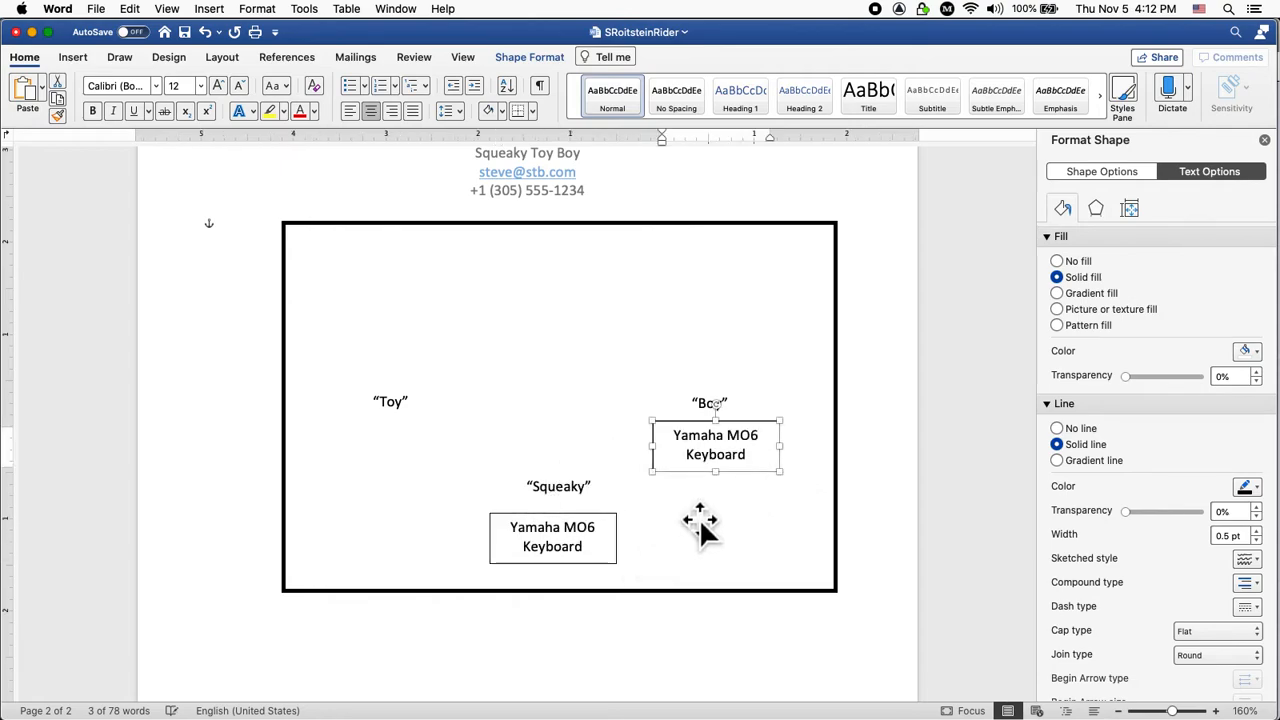
pyautogui.click(612, 562)
pyautogui.moveTo(611, 564); pyautogui.dragTo(446, 471)
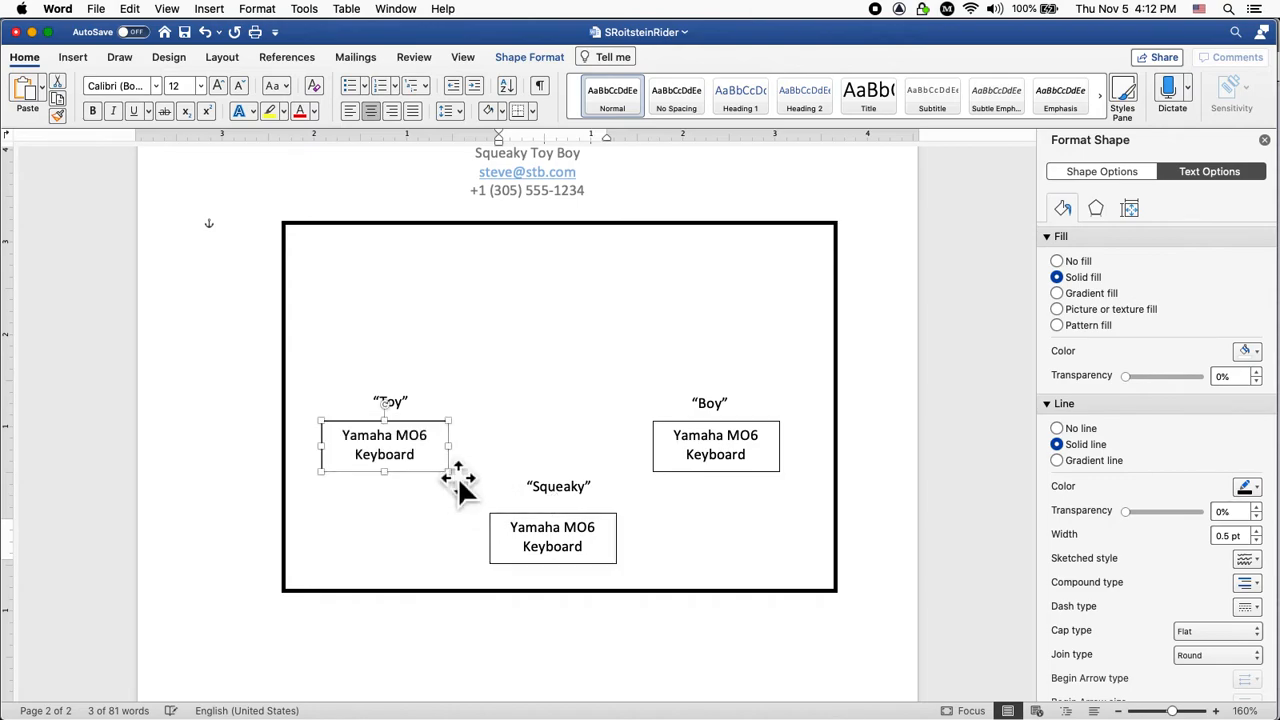
# Check the new keyboard box under Toy within the stage frame and save the document.
pyautogui.click(606, 478)
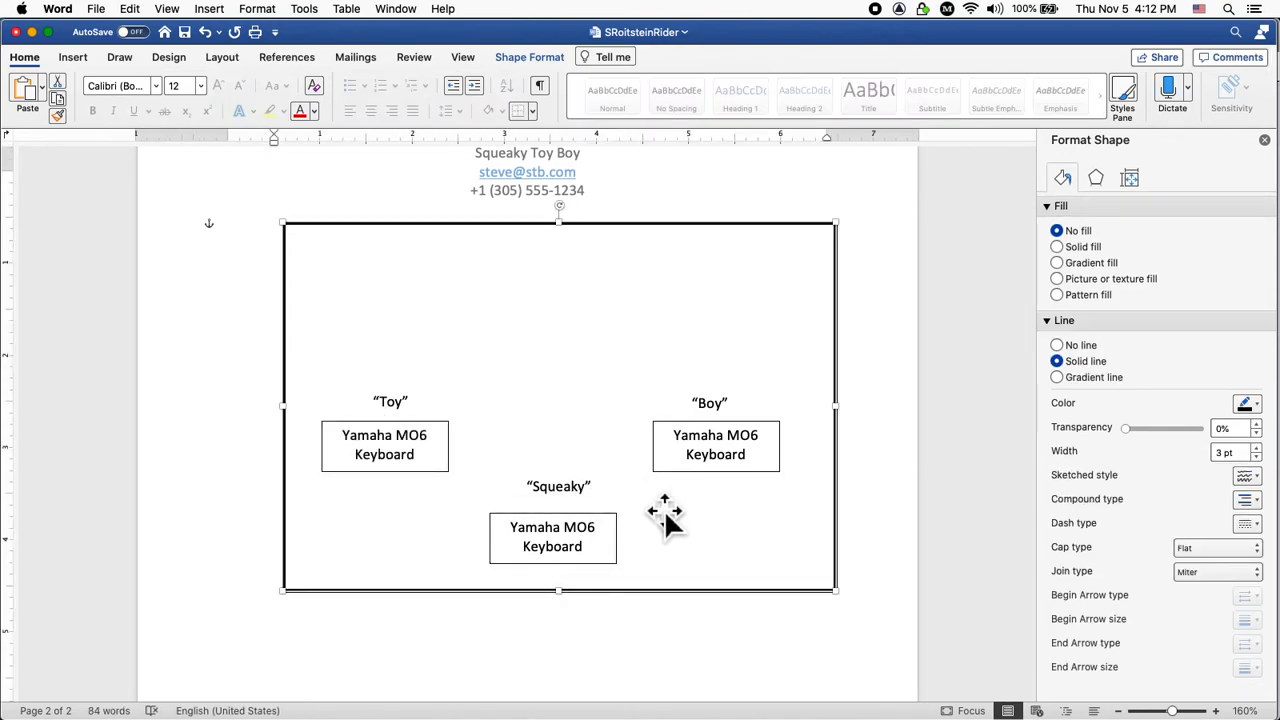
pyautogui.click(457, 475)
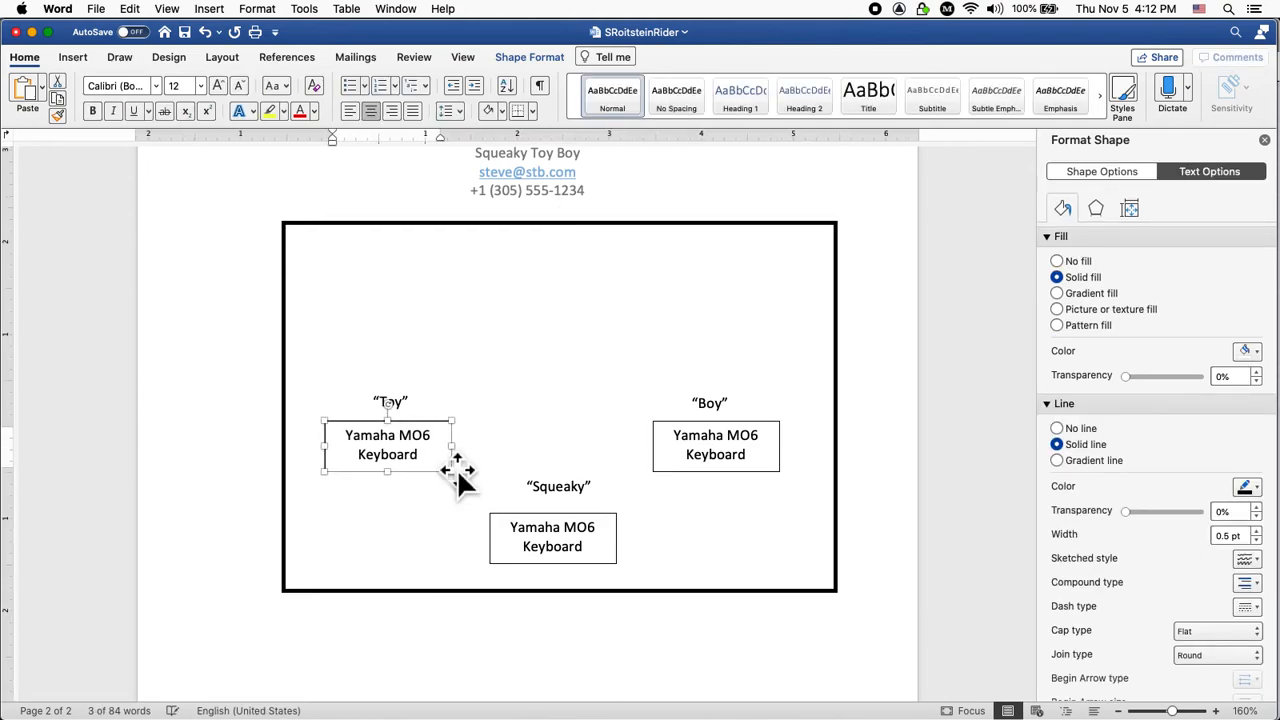
pyautogui.click(605, 462)
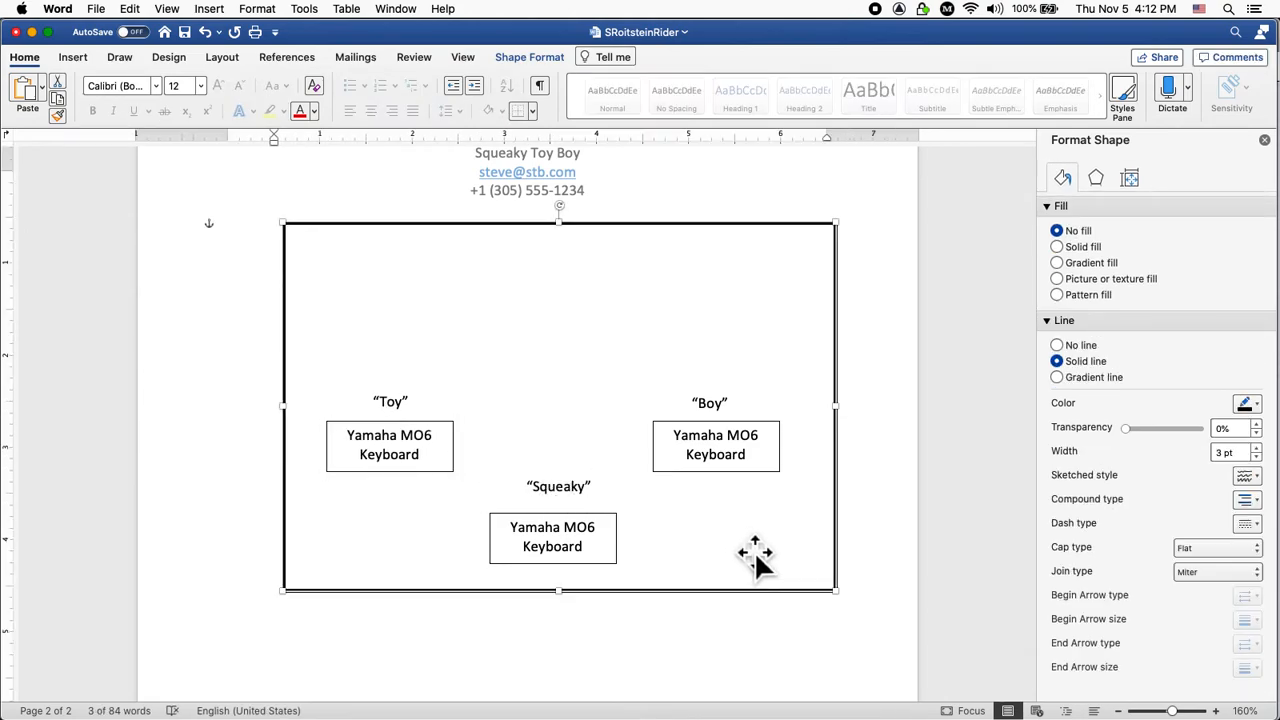
pyautogui.press('super+s')
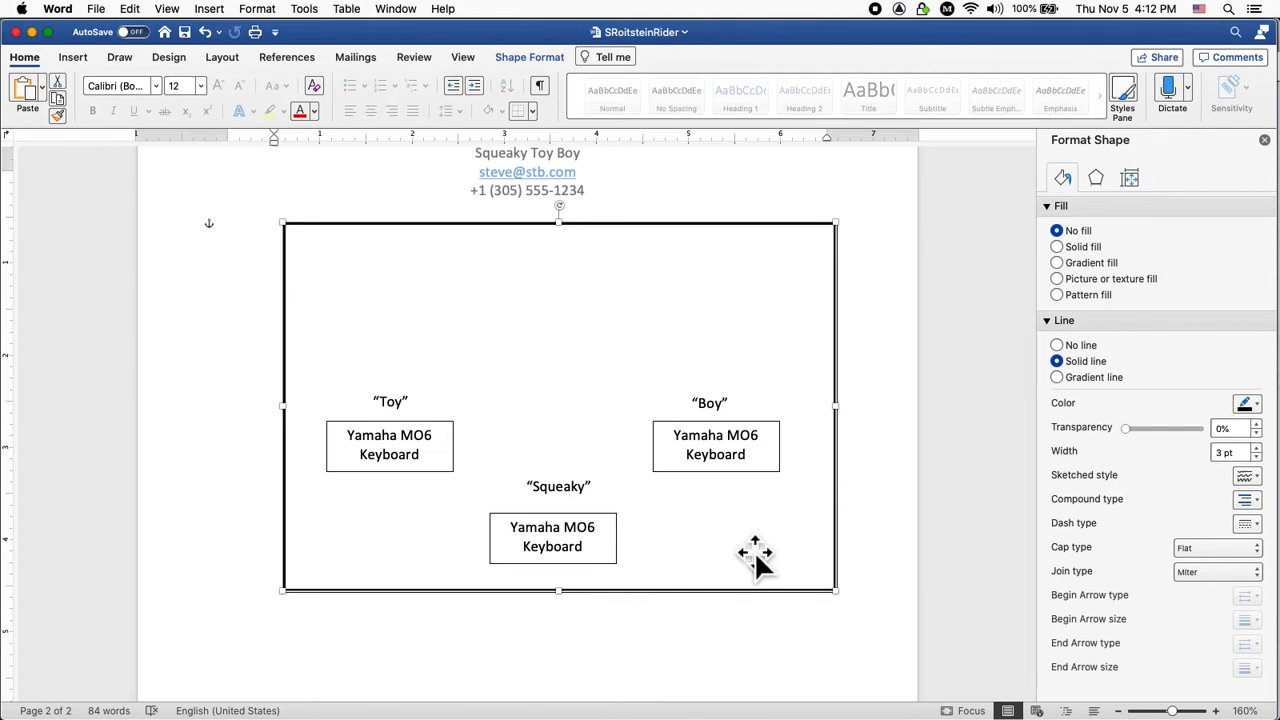
# Copy the Squeaky keyboard box to just below the stage frame and replace its text with 'A'.
pyautogui.scroll(8, 863, 389)
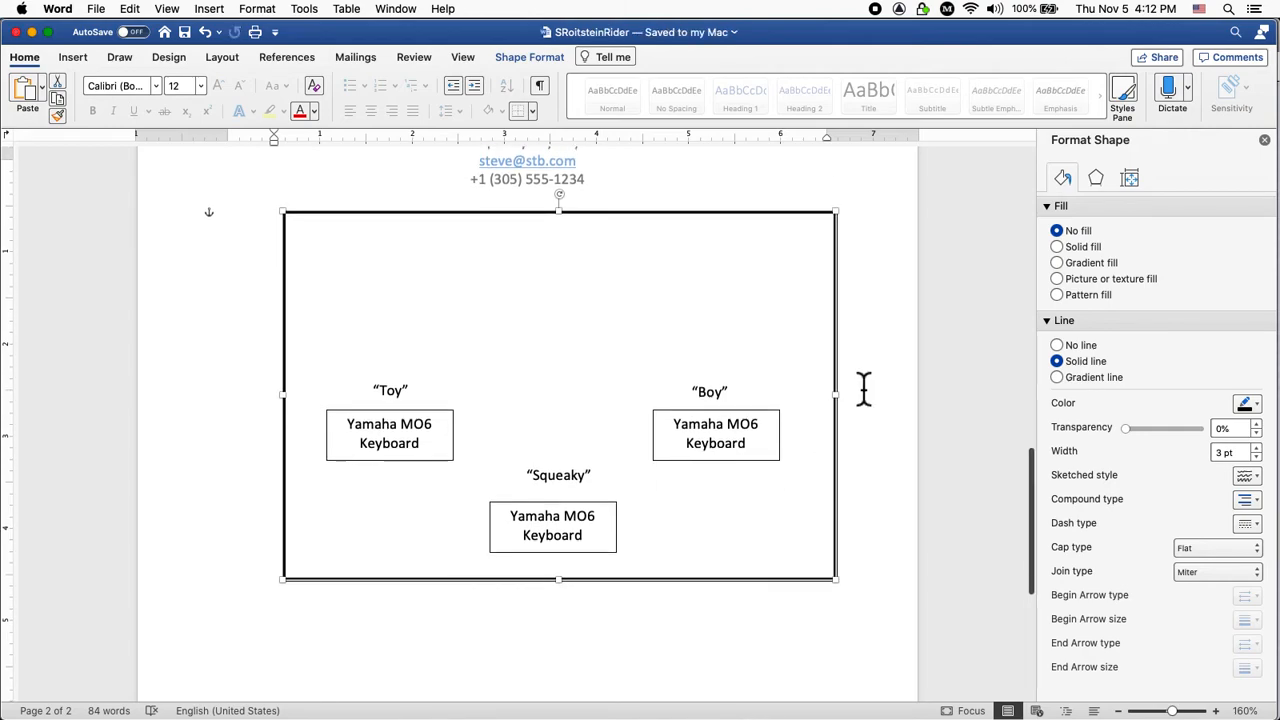
pyautogui.scroll(10, 863, 389)
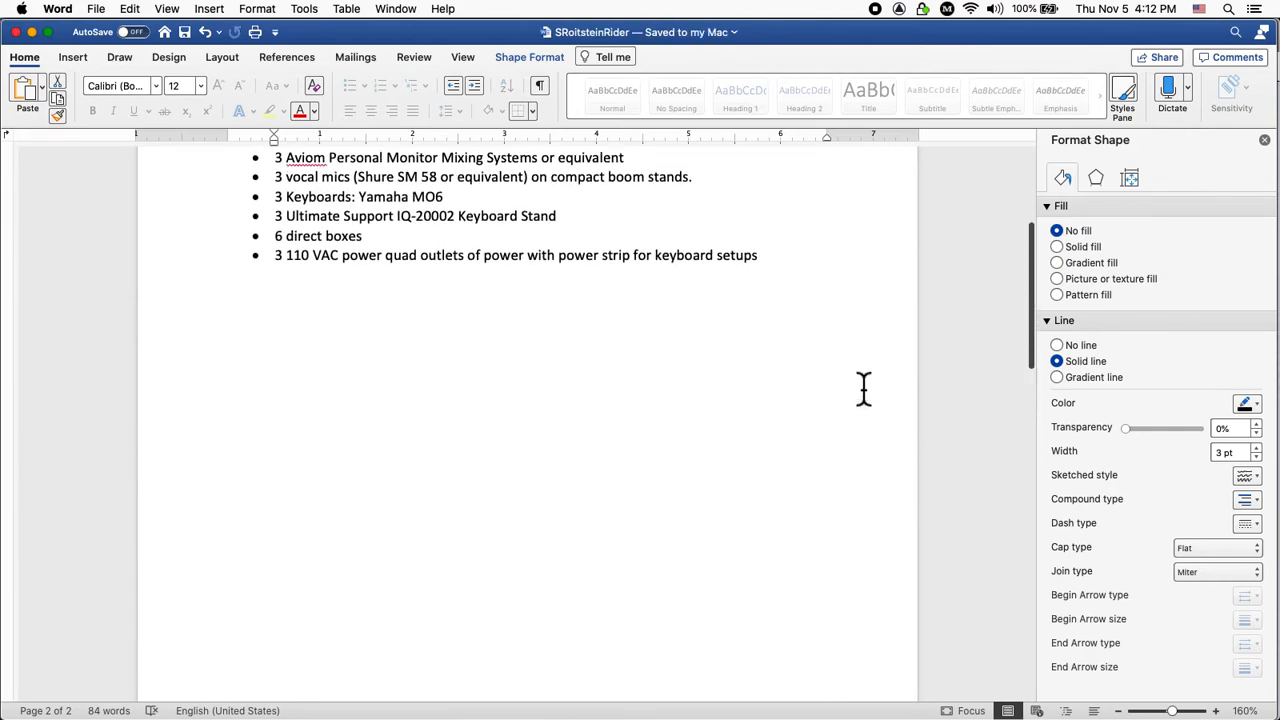
pyautogui.scroll(-15, 863, 389)
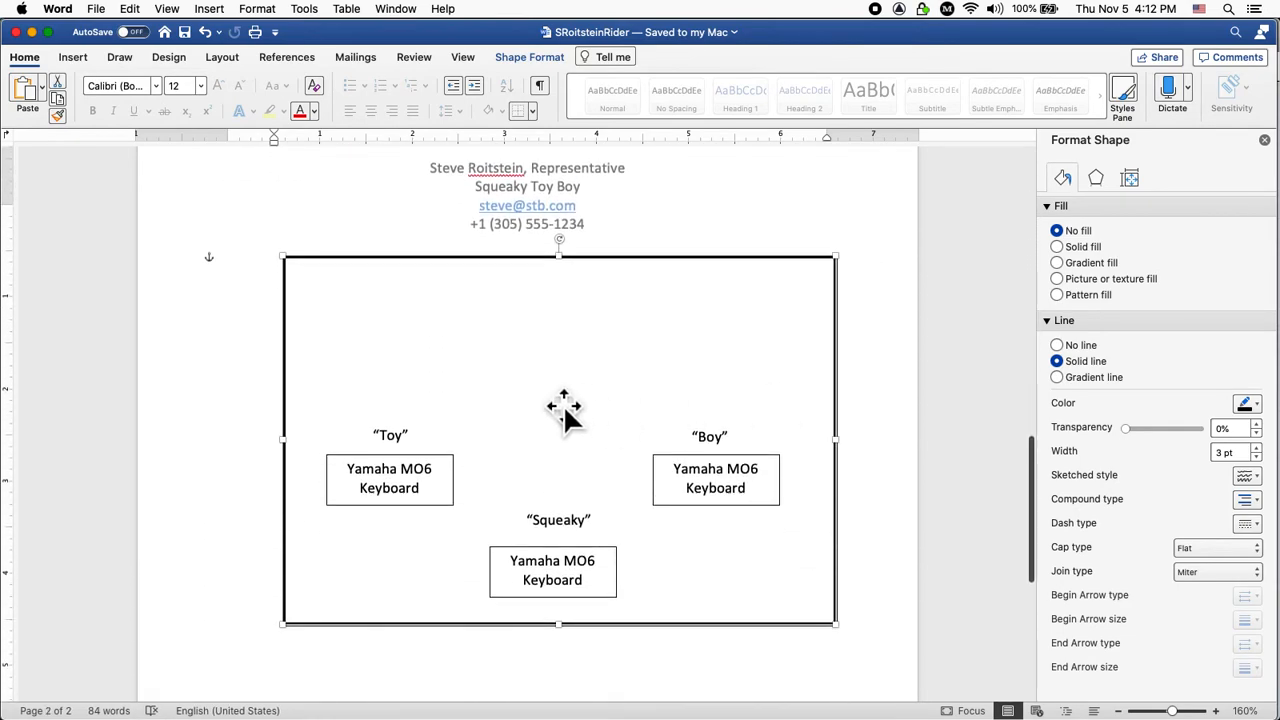
pyautogui.scroll(-3, 553, 408)
pyautogui.scroll(-2, 553, 408)
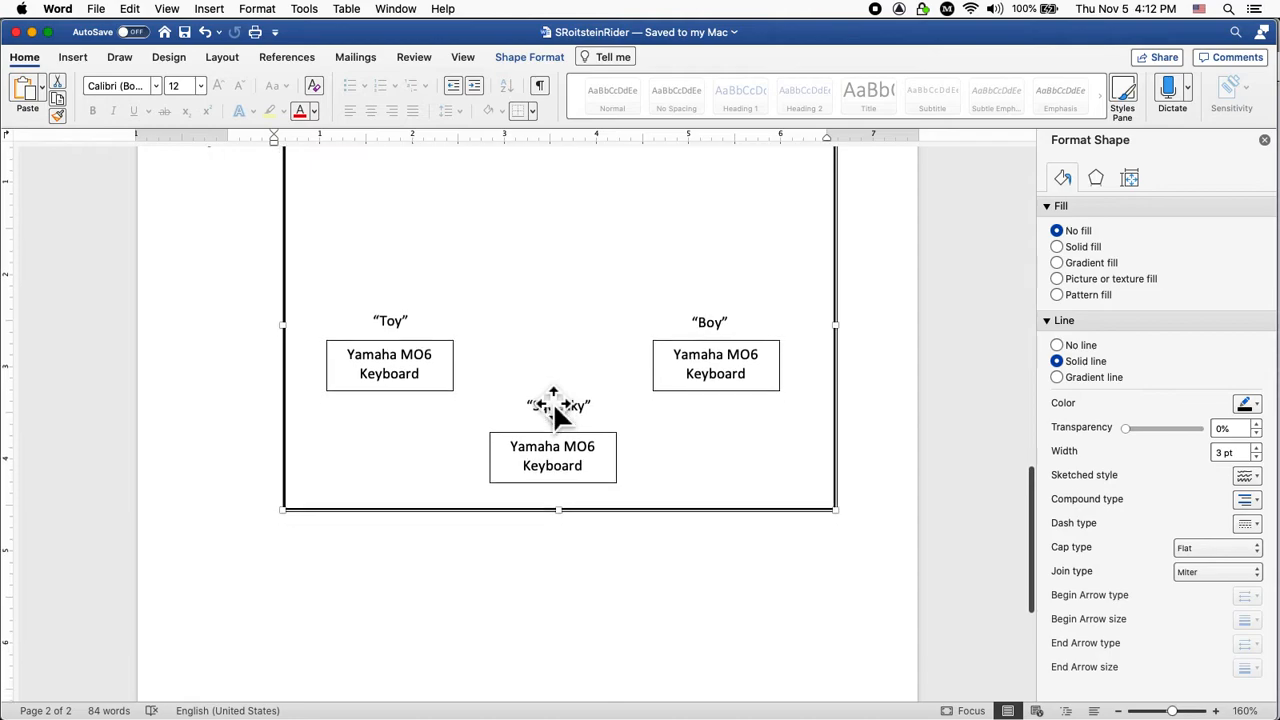
pyautogui.scroll(-2, 553, 400)
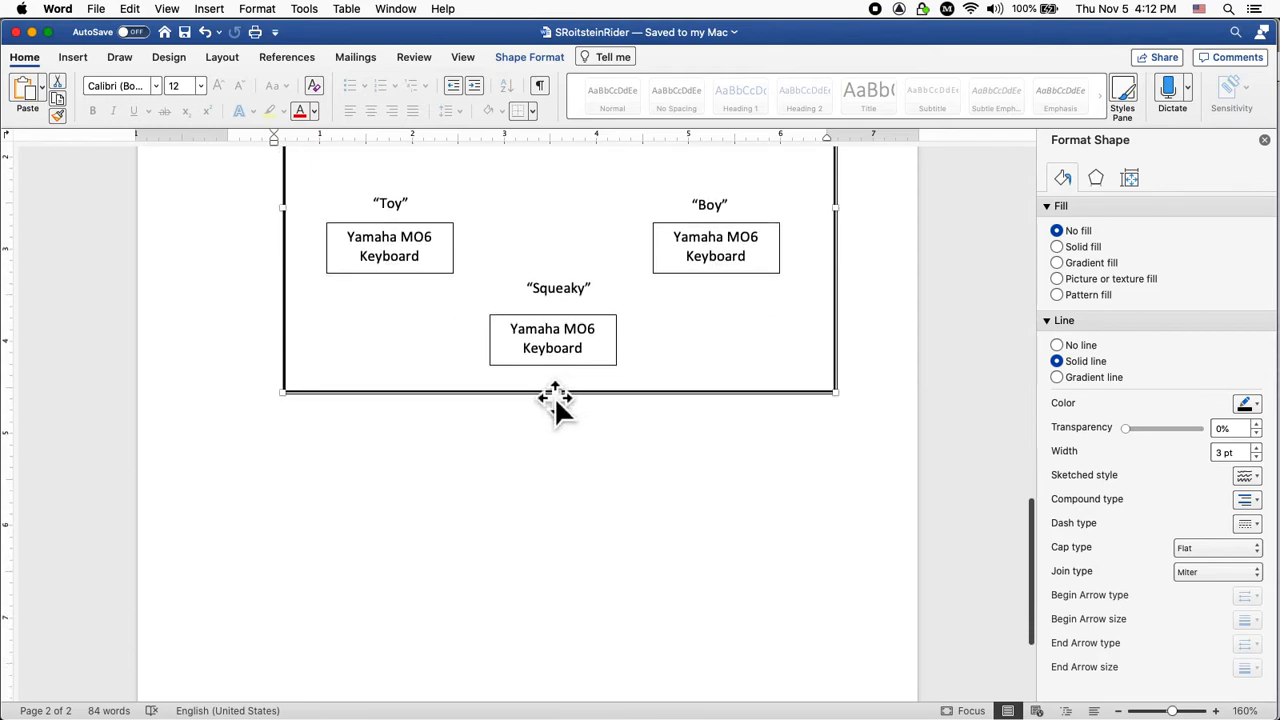
pyautogui.click(606, 358)
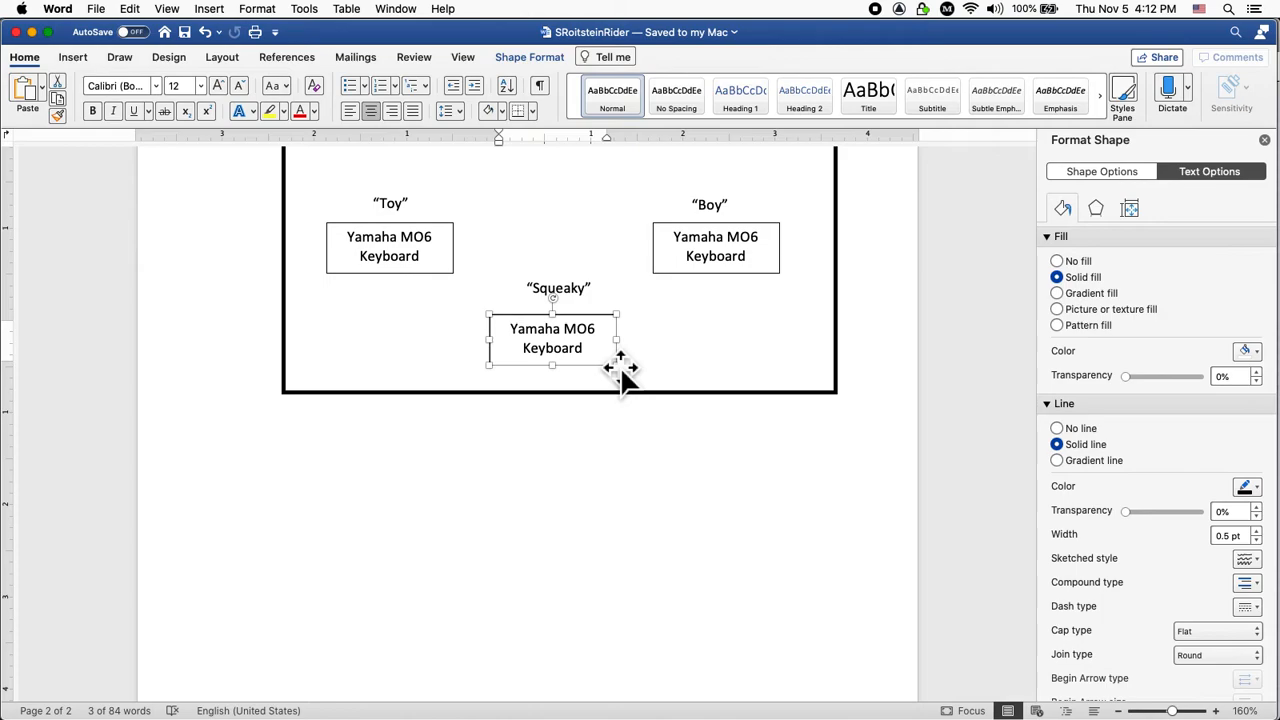
pyautogui.moveTo(607, 362); pyautogui.dragTo(389, 489)
pyautogui.doubleClick(364, 485)
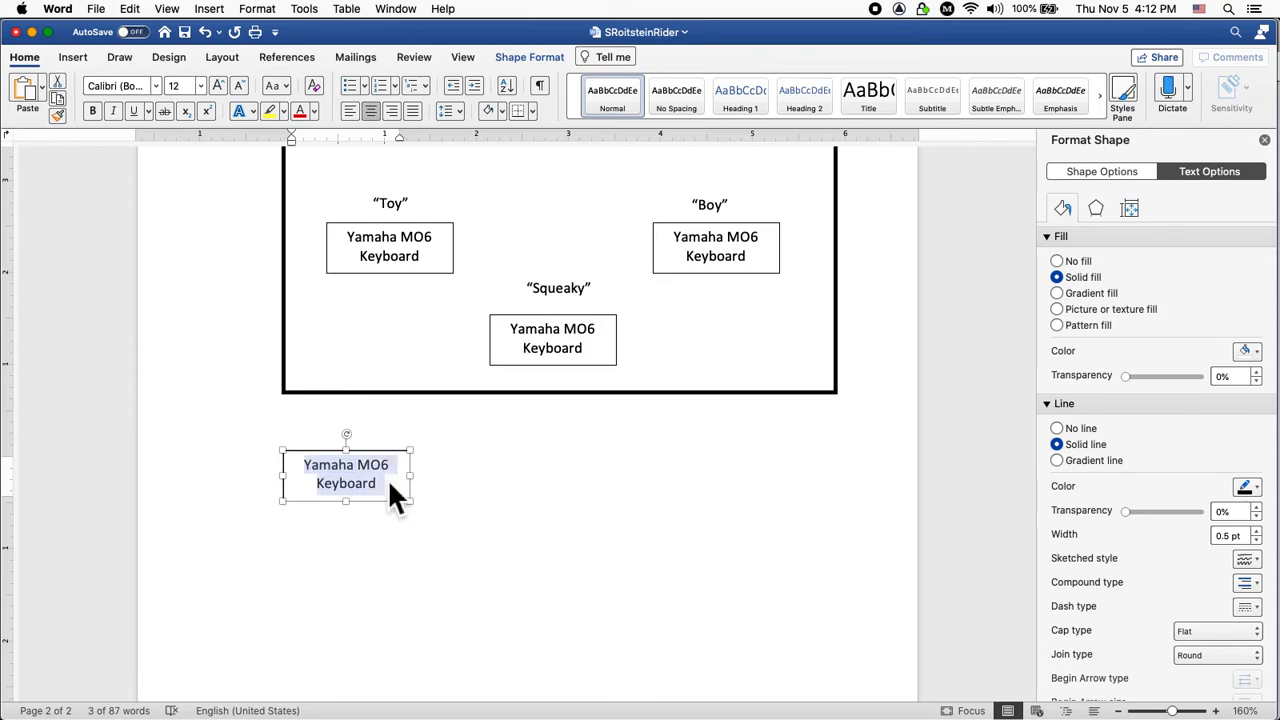
pyautogui.write('A')
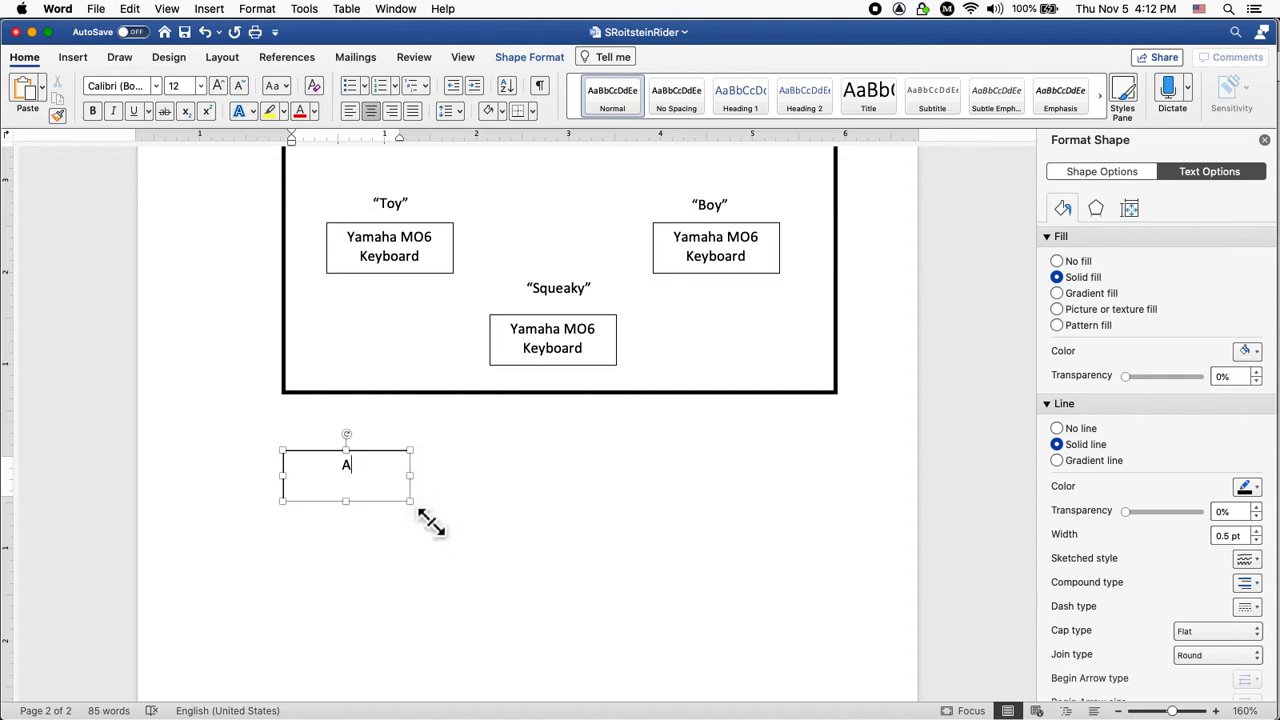
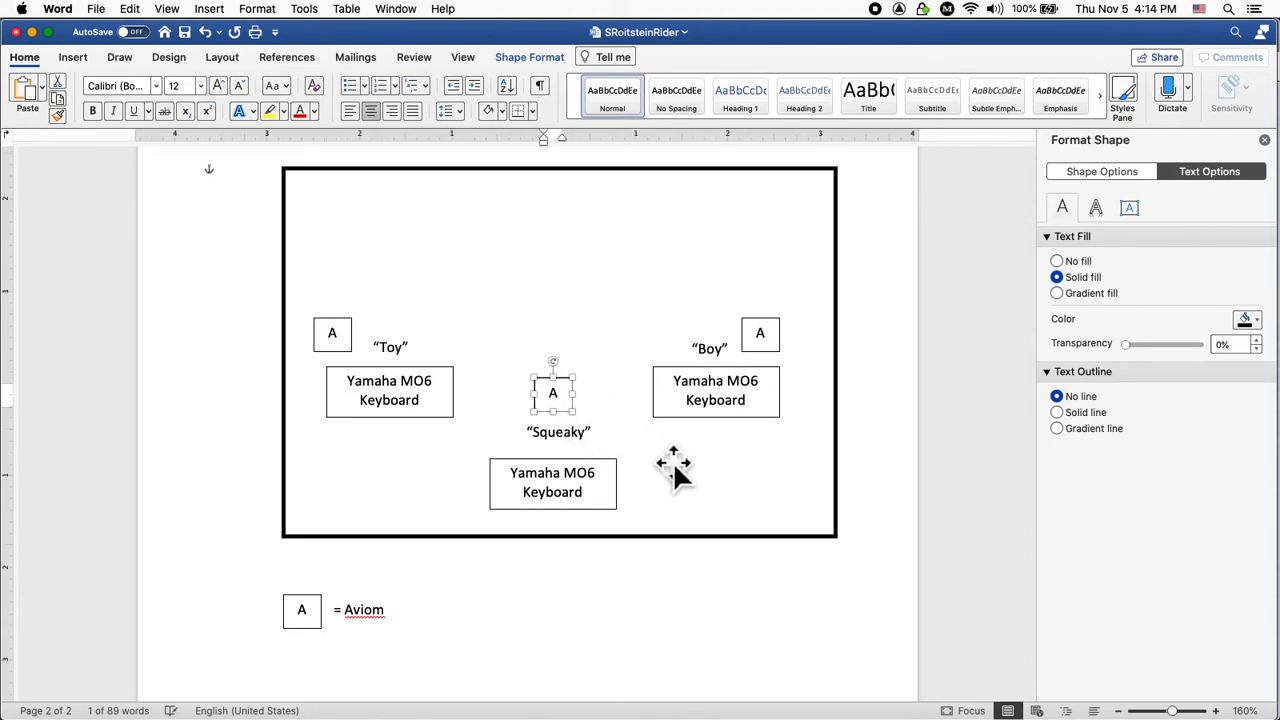
# Save the rider with Cmd+S and look over pages 1 and 2 of the stage plot.
pyautogui.click(740, 490)
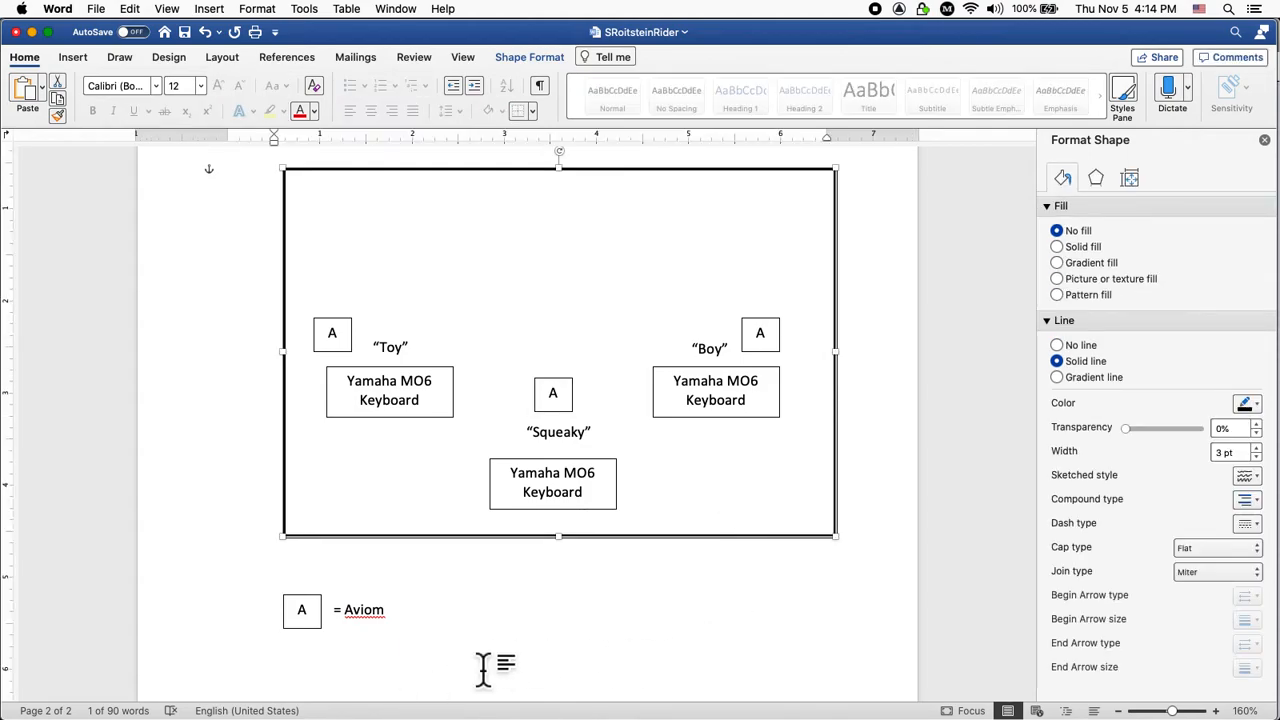
pyautogui.press('super+s')
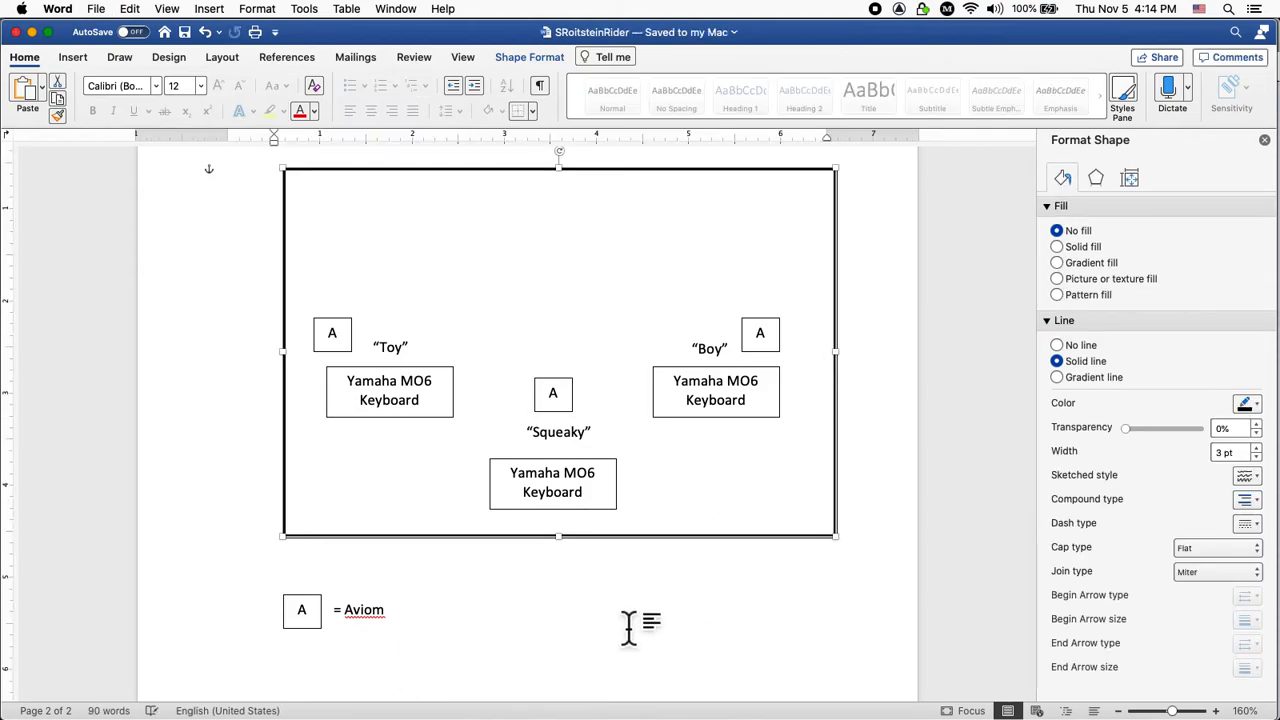
pyautogui.scroll(10, 625, 610)
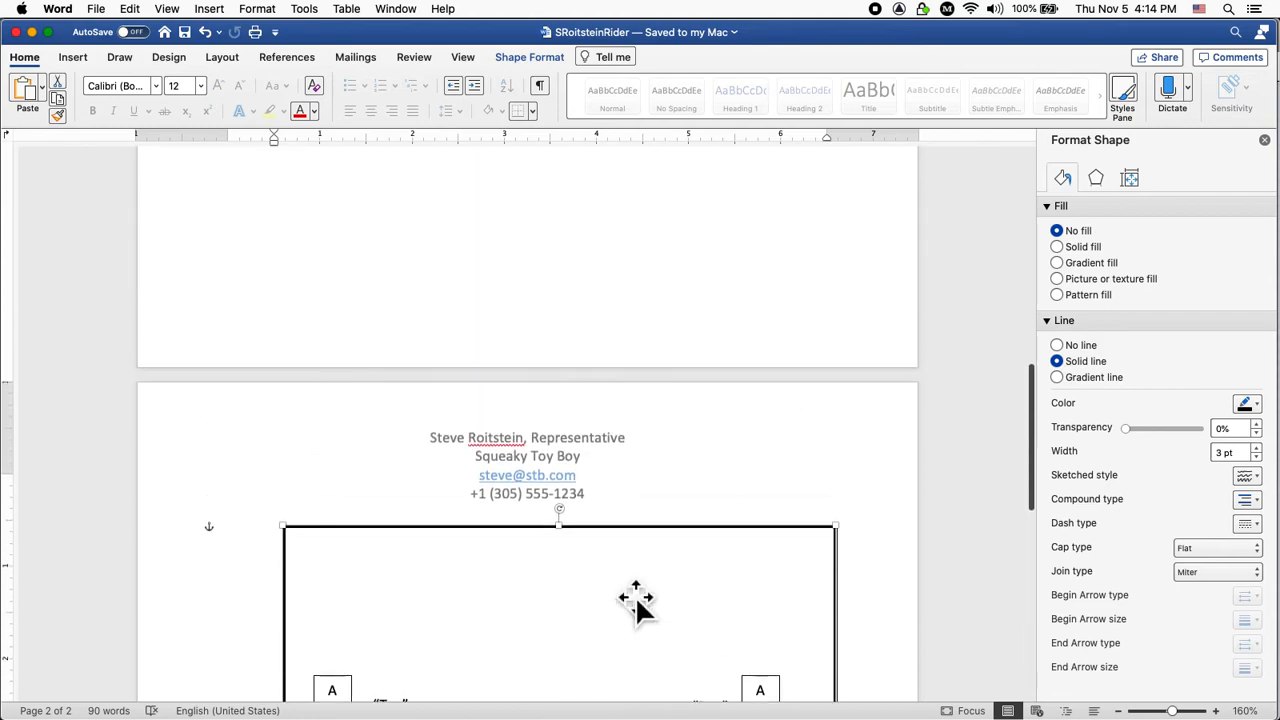
pyautogui.scroll(8, 621, 588)
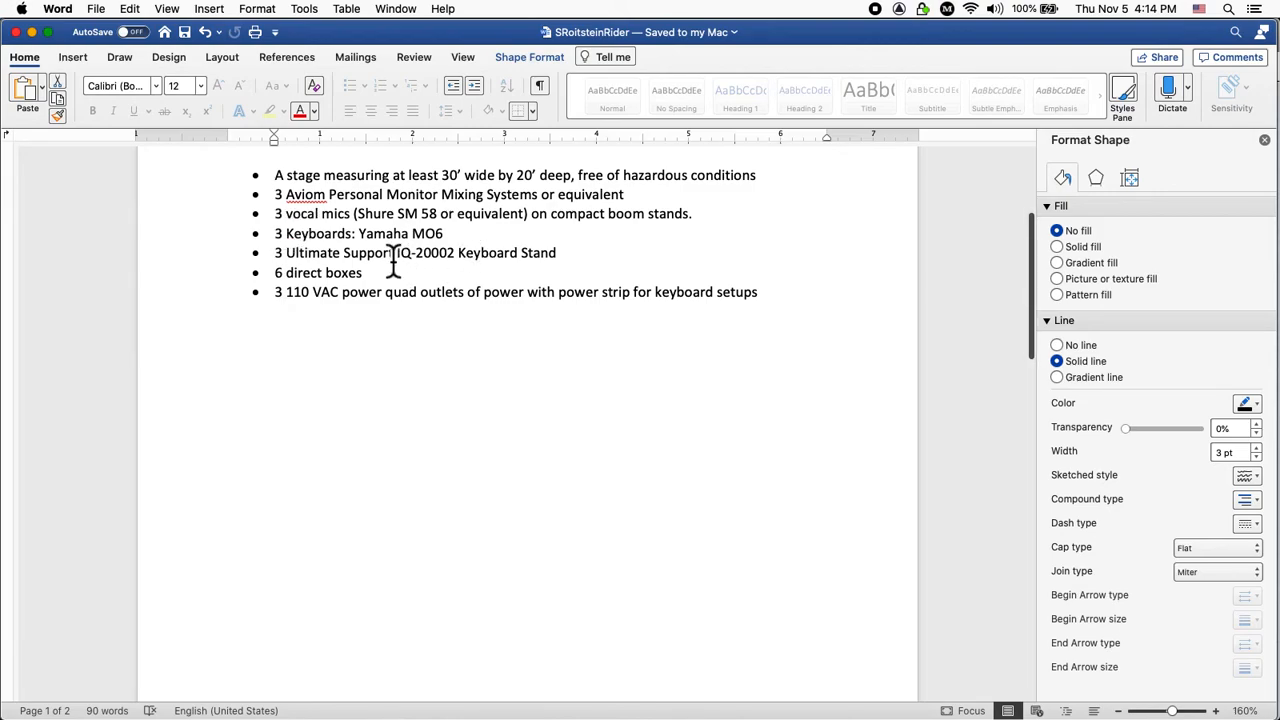
pyautogui.scroll(-10, 398, 265)
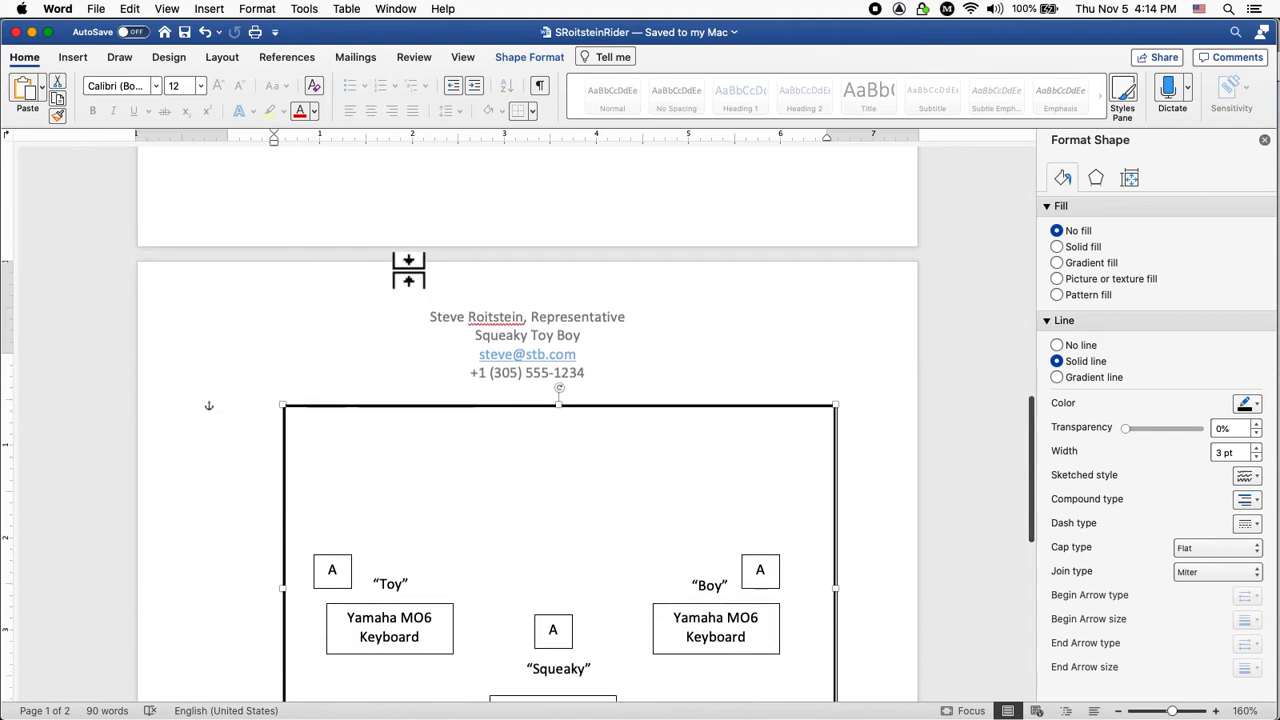
pyautogui.scroll(-8, 408, 270)
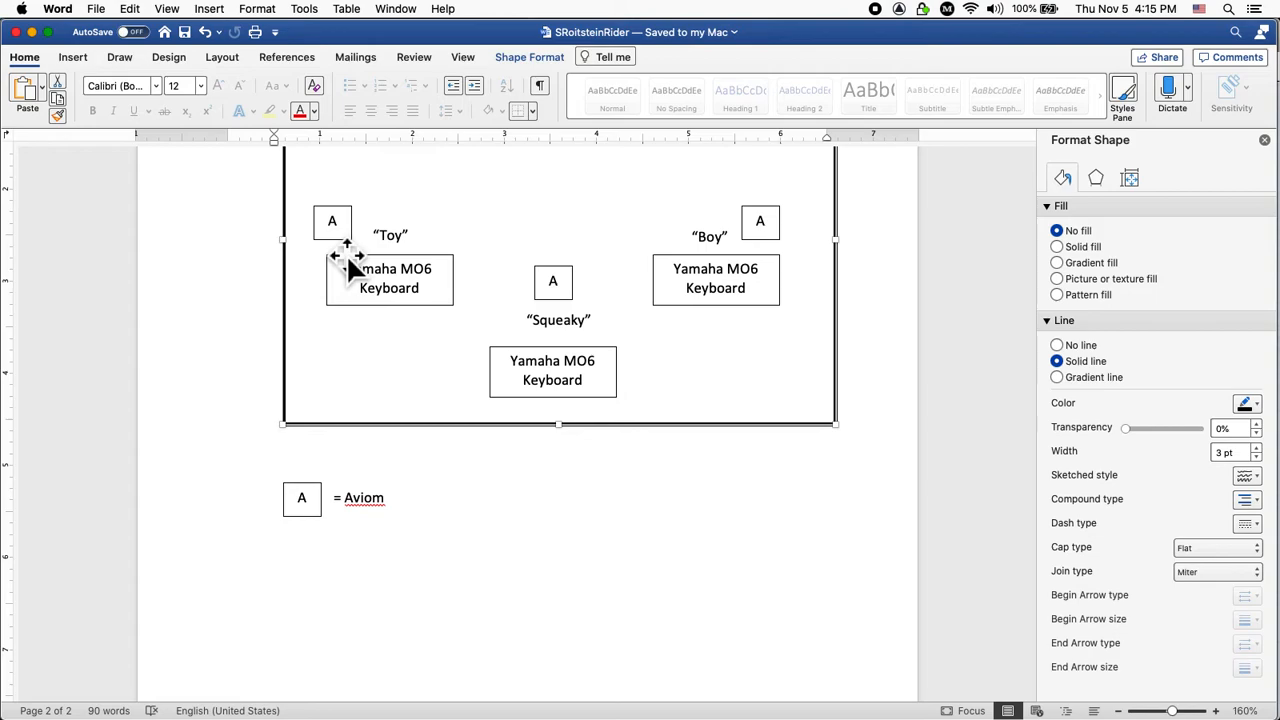
# Draw an oval circle below the stage plot.
pyautogui.click(73, 60)
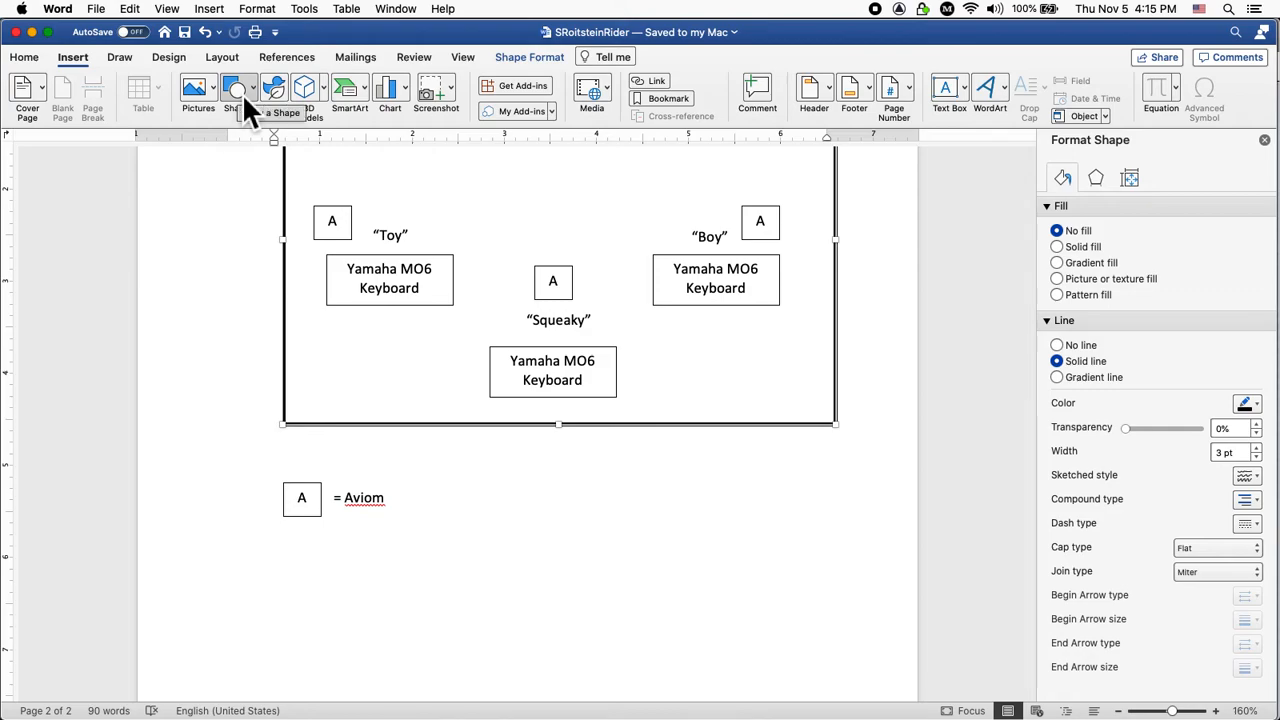
pyautogui.click(242, 93)
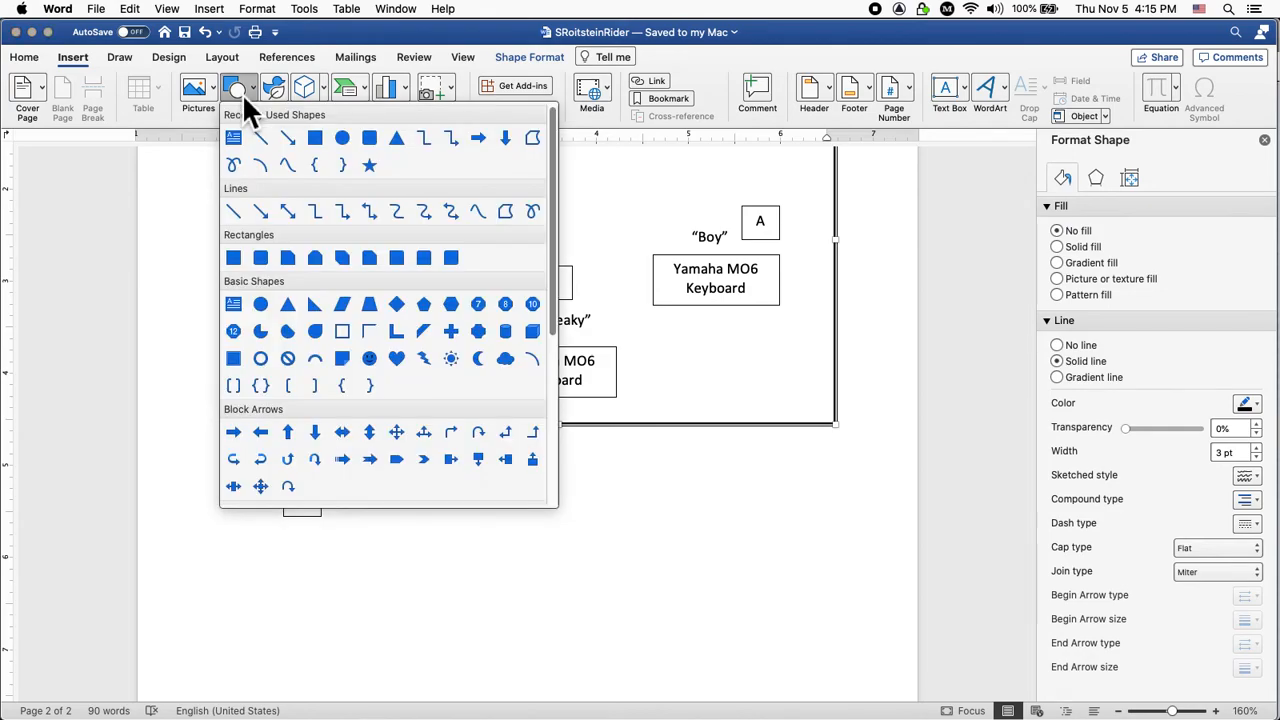
pyautogui.click(263, 304)
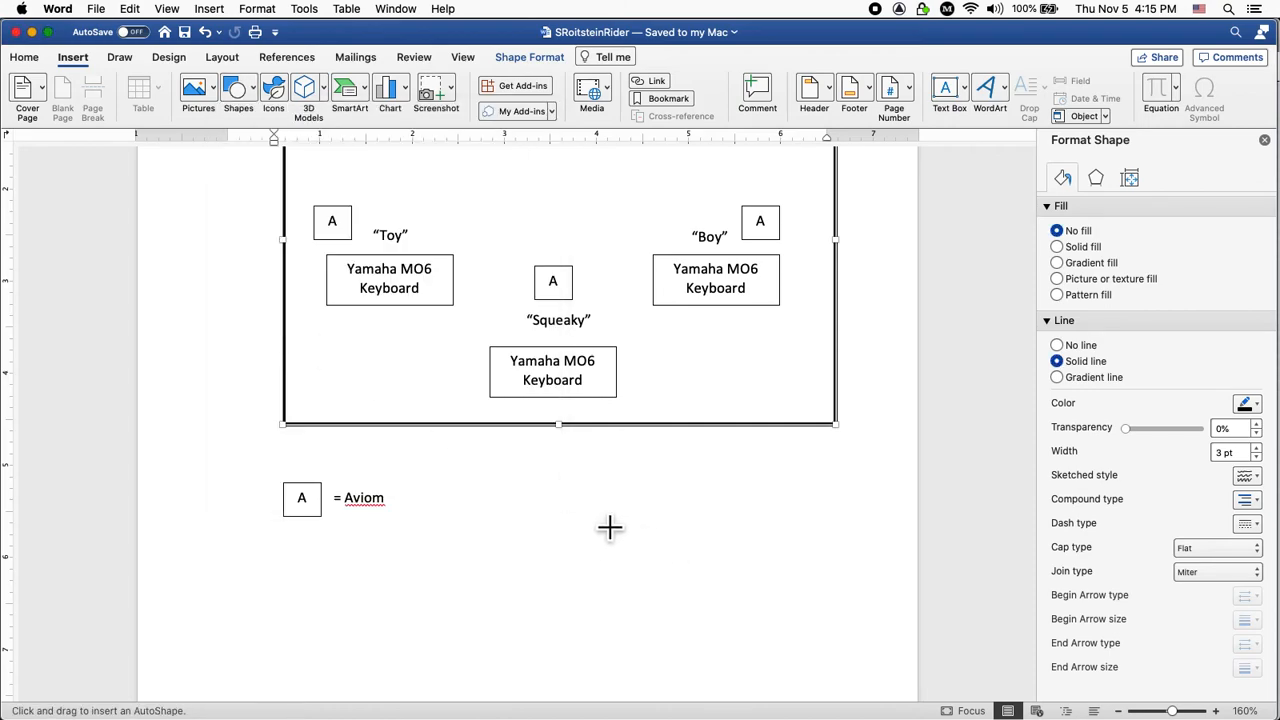
pyautogui.moveTo(552, 475); pyautogui.dragTo(636, 563)
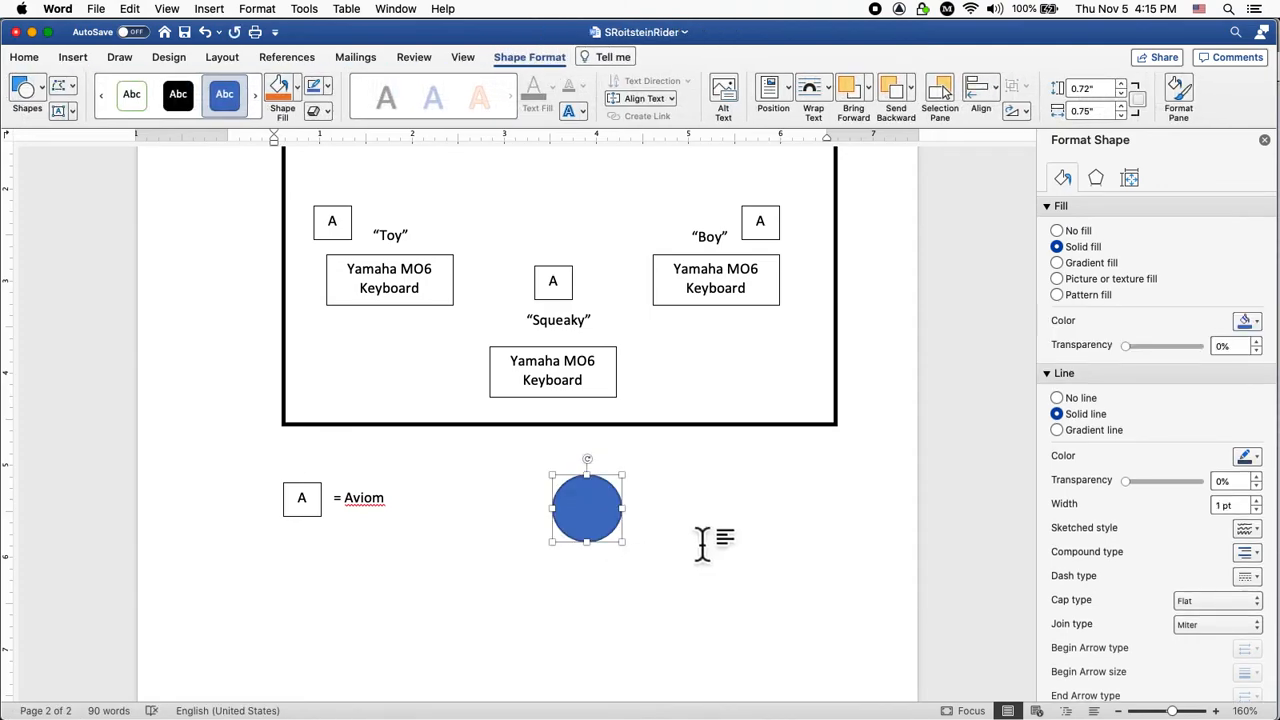
# Set the circle's height to 0.75 inch and fill it black.
pyautogui.click(1107, 91)
pyautogui.press('BackSpace')
pyautogui.press('BackSpace')
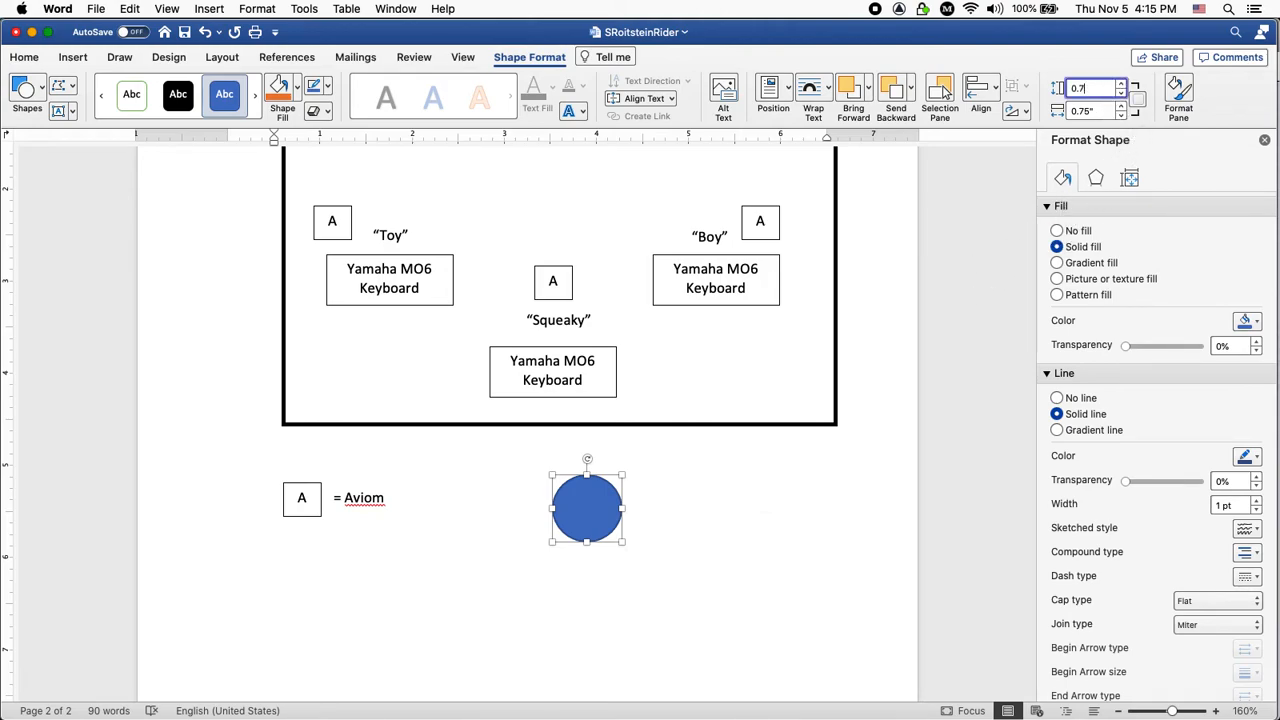
pyautogui.write('5')
pyautogui.press('Return')
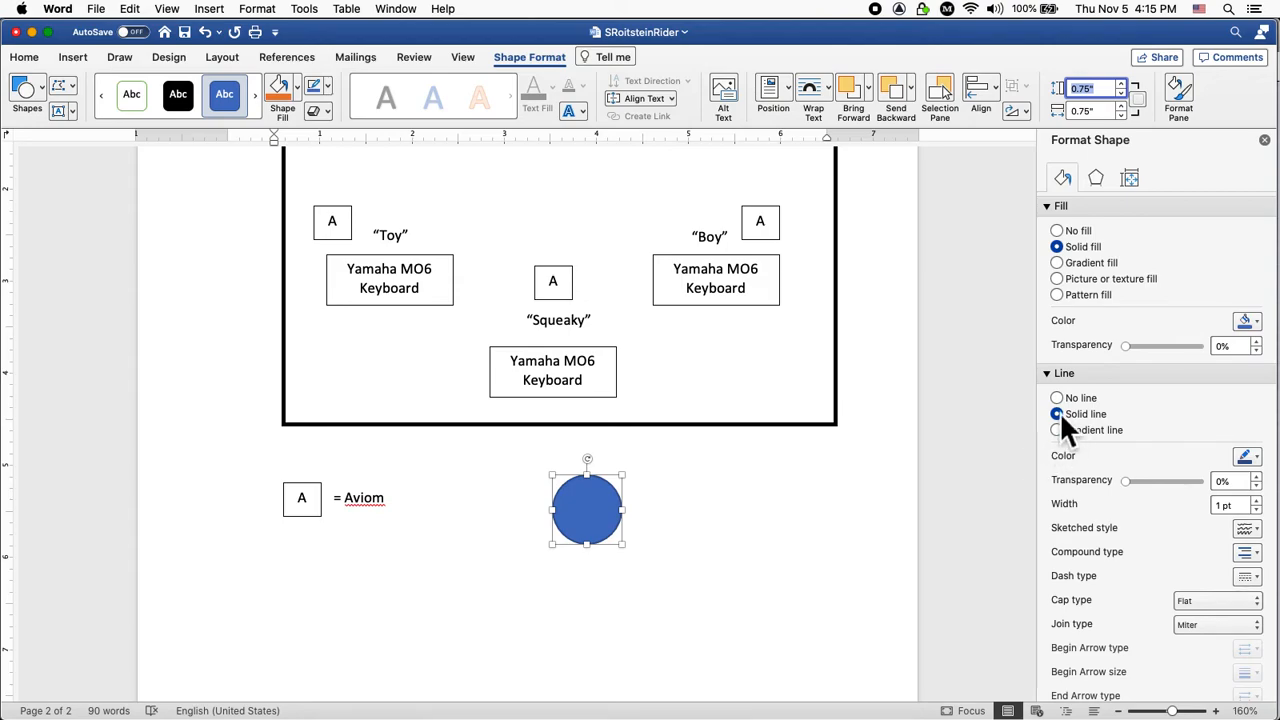
pyautogui.click(1248, 322)
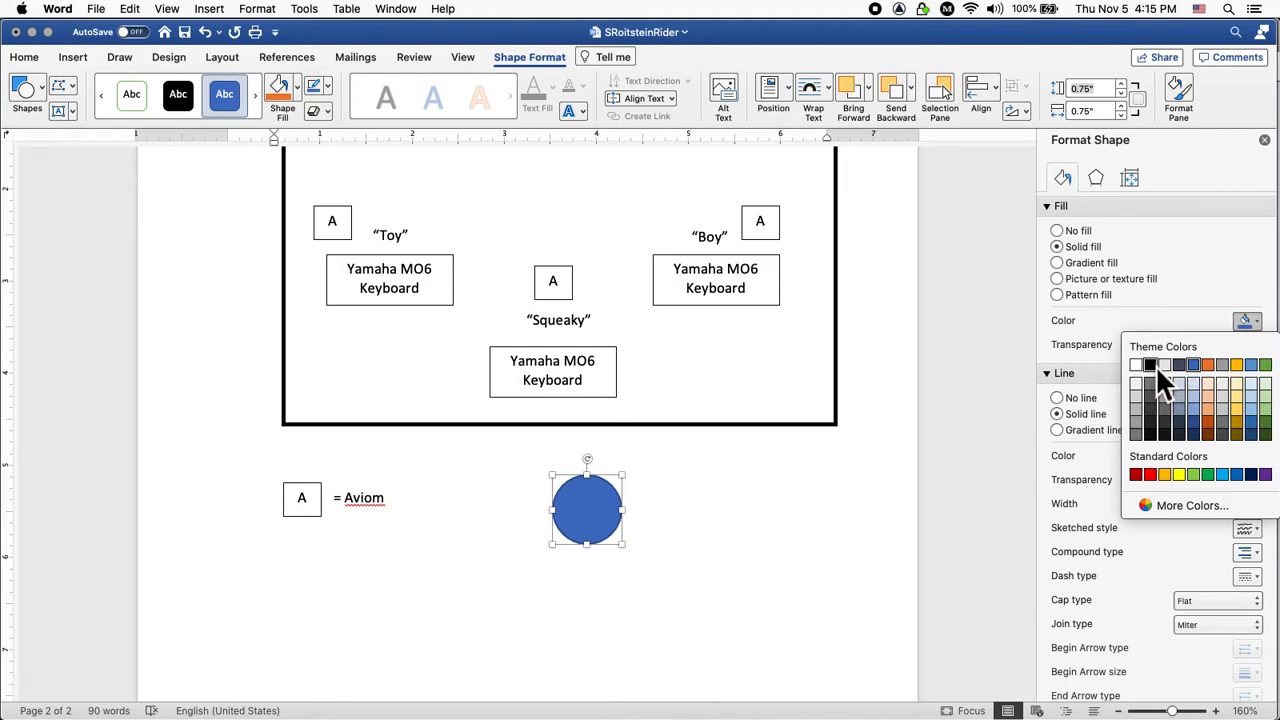
pyautogui.click(1153, 365)
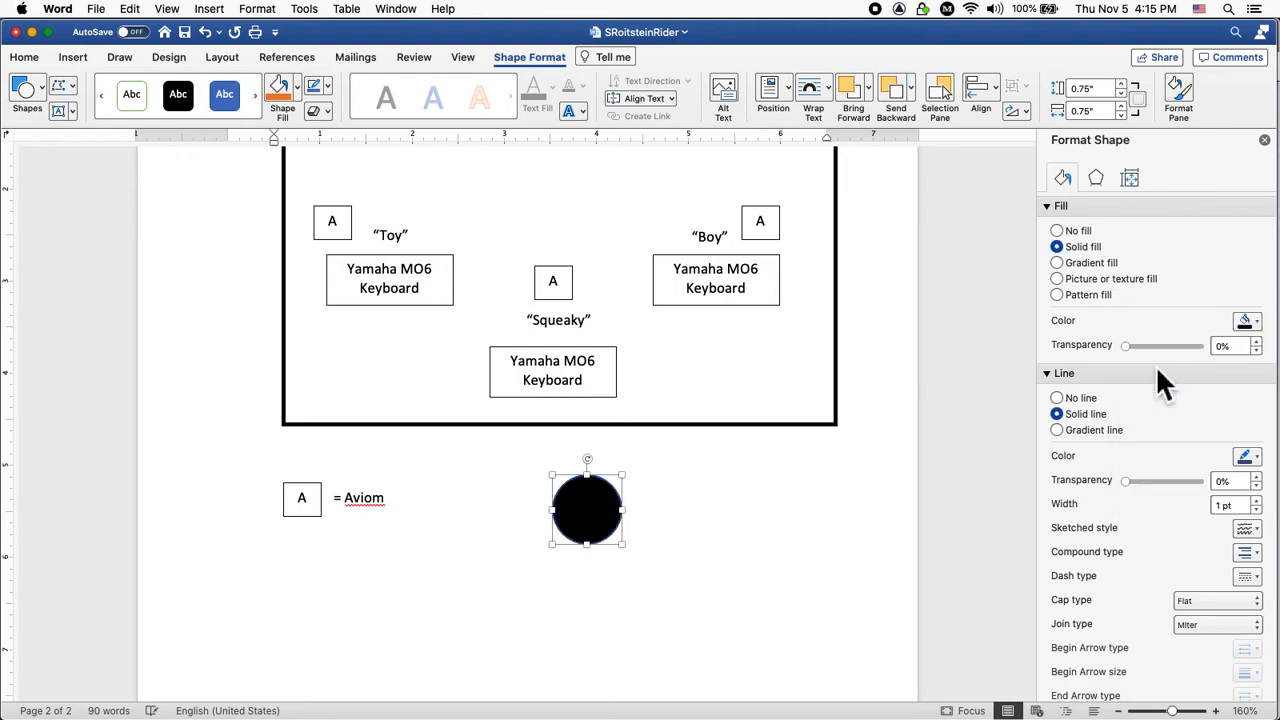
# Draw a trapezoid shape beneath the black circle.
pyautogui.click(731, 556)
pyautogui.scroll(2, 737, 563)
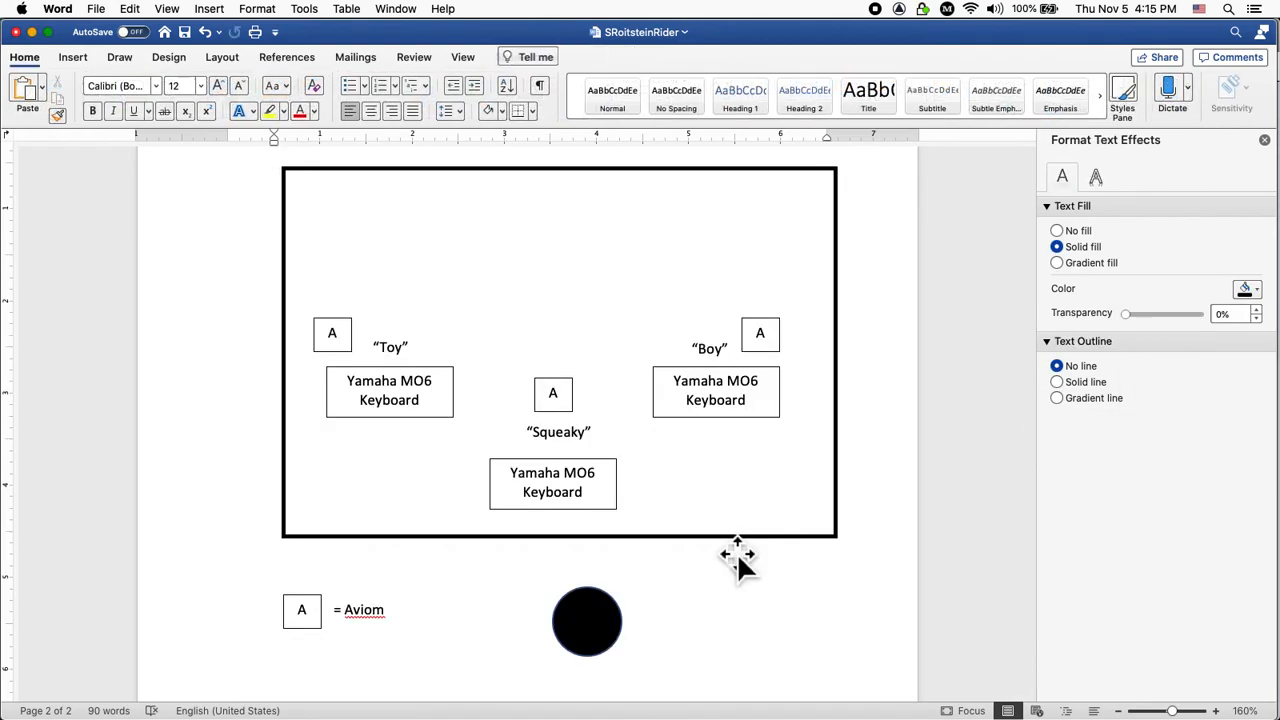
pyautogui.scroll(-2, 848, 622)
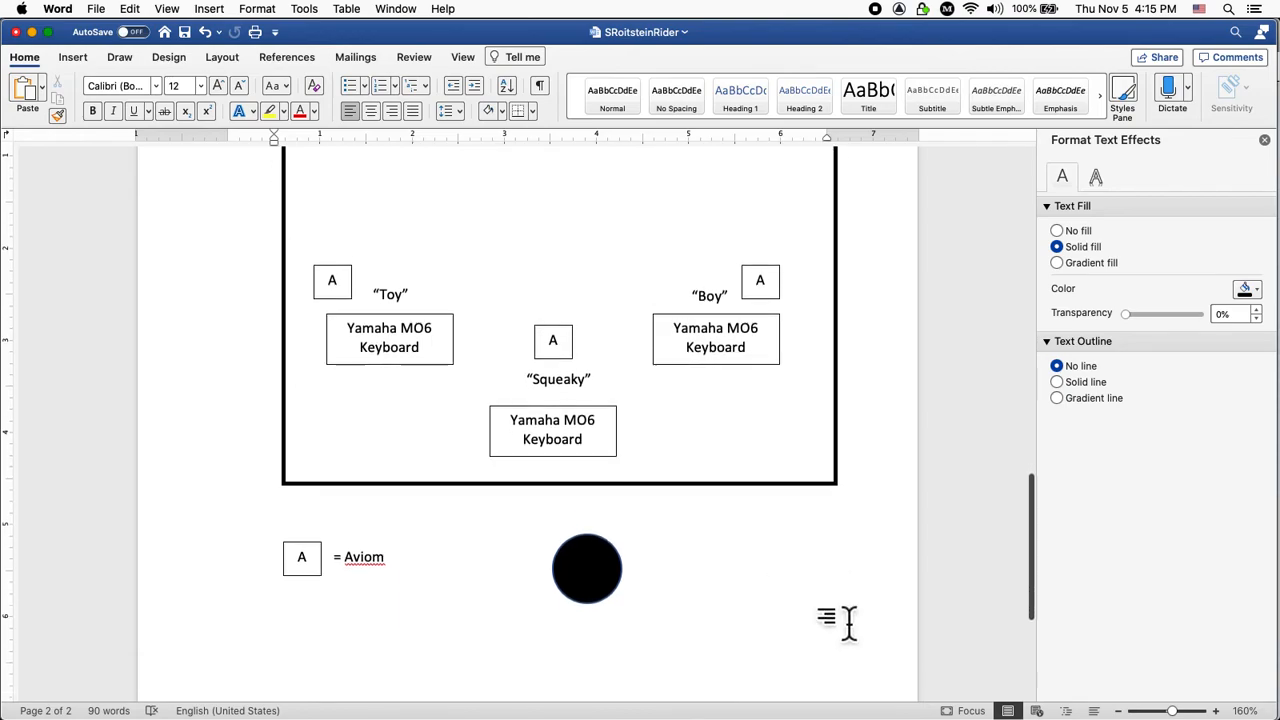
pyautogui.scroll(-2, 848, 622)
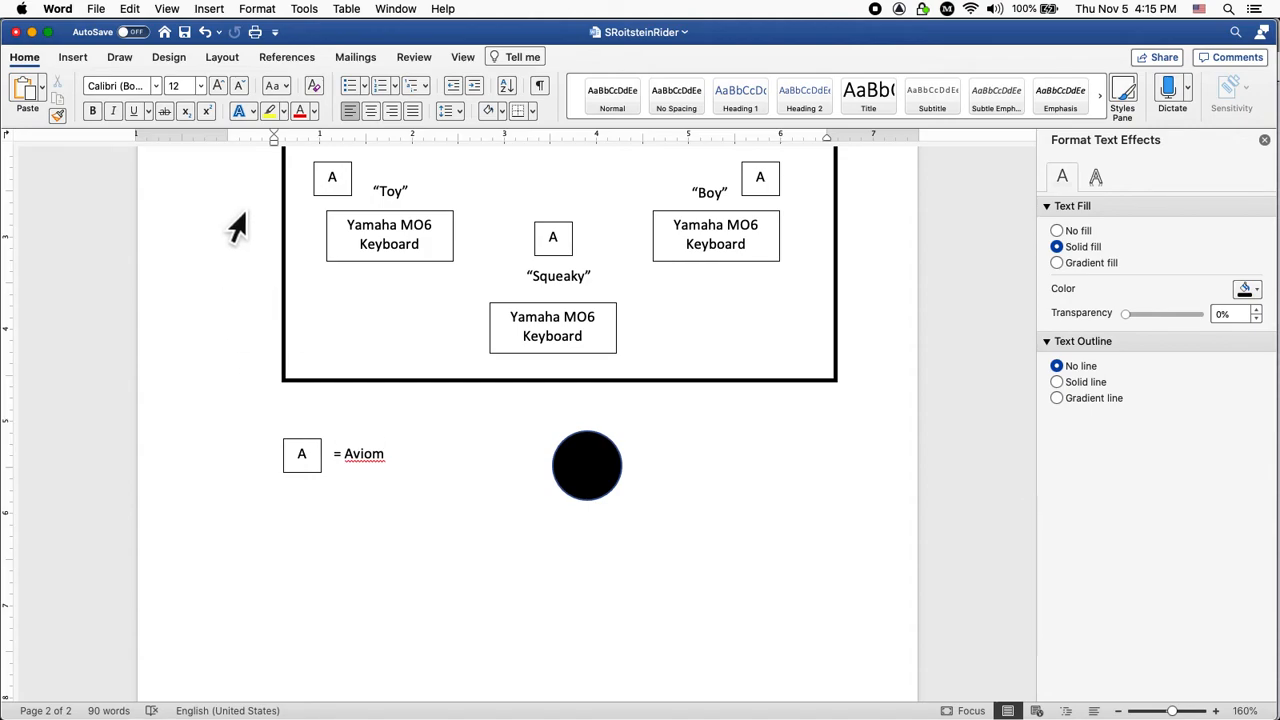
pyautogui.click(73, 57)
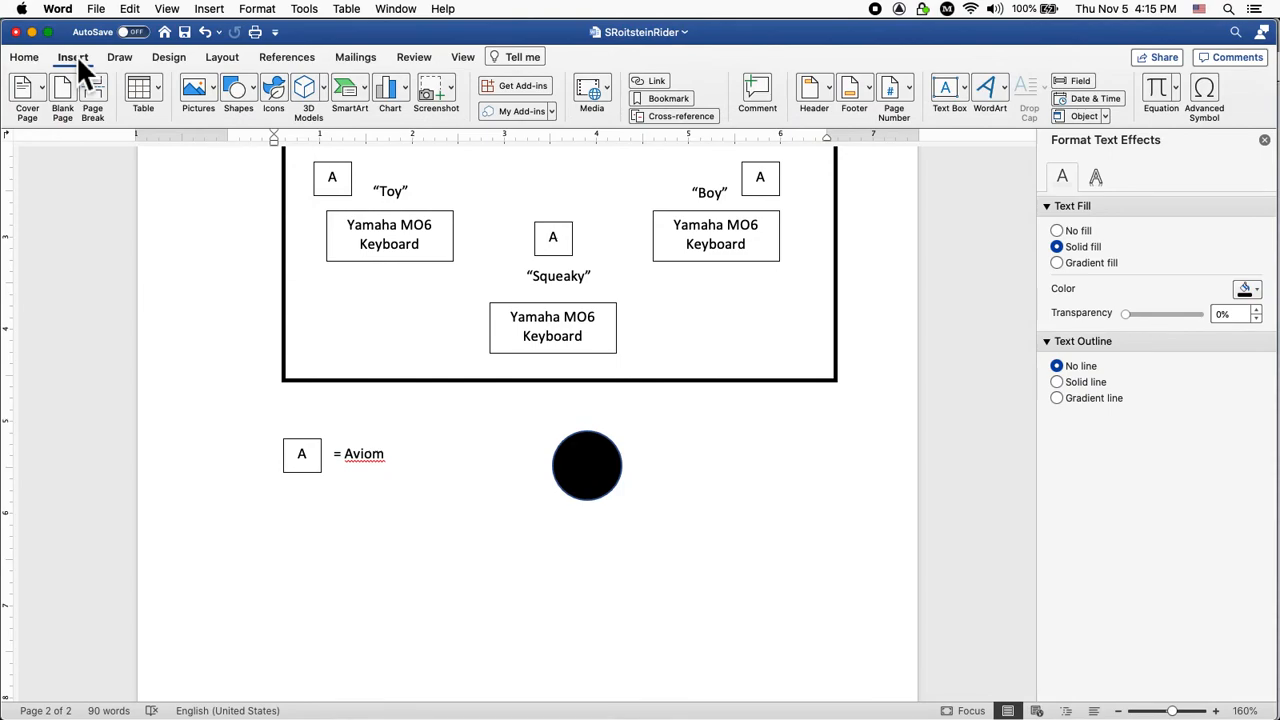
pyautogui.click(240, 94)
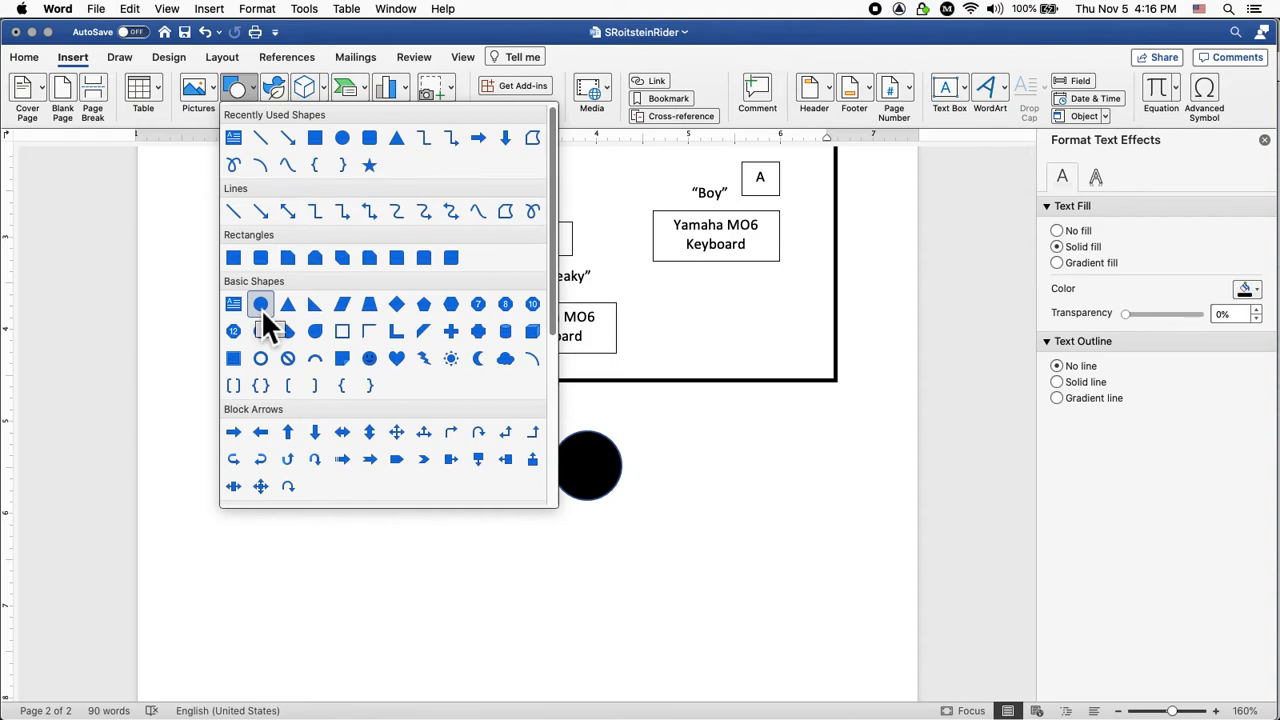
pyautogui.click(374, 306)
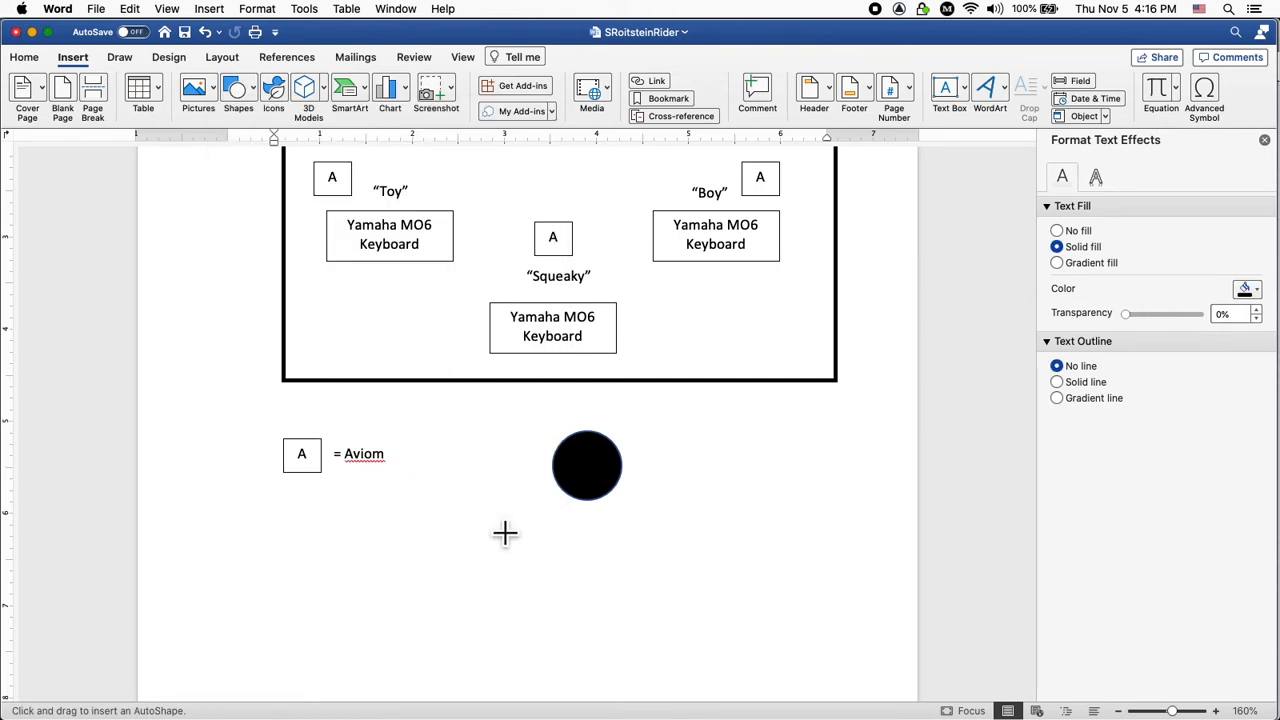
pyautogui.moveTo(570, 549)
pyautogui.mouseDown()
pyautogui.moveTo(625, 597)
pyautogui.moveTo(638, 676)
pyautogui.mouseUp()
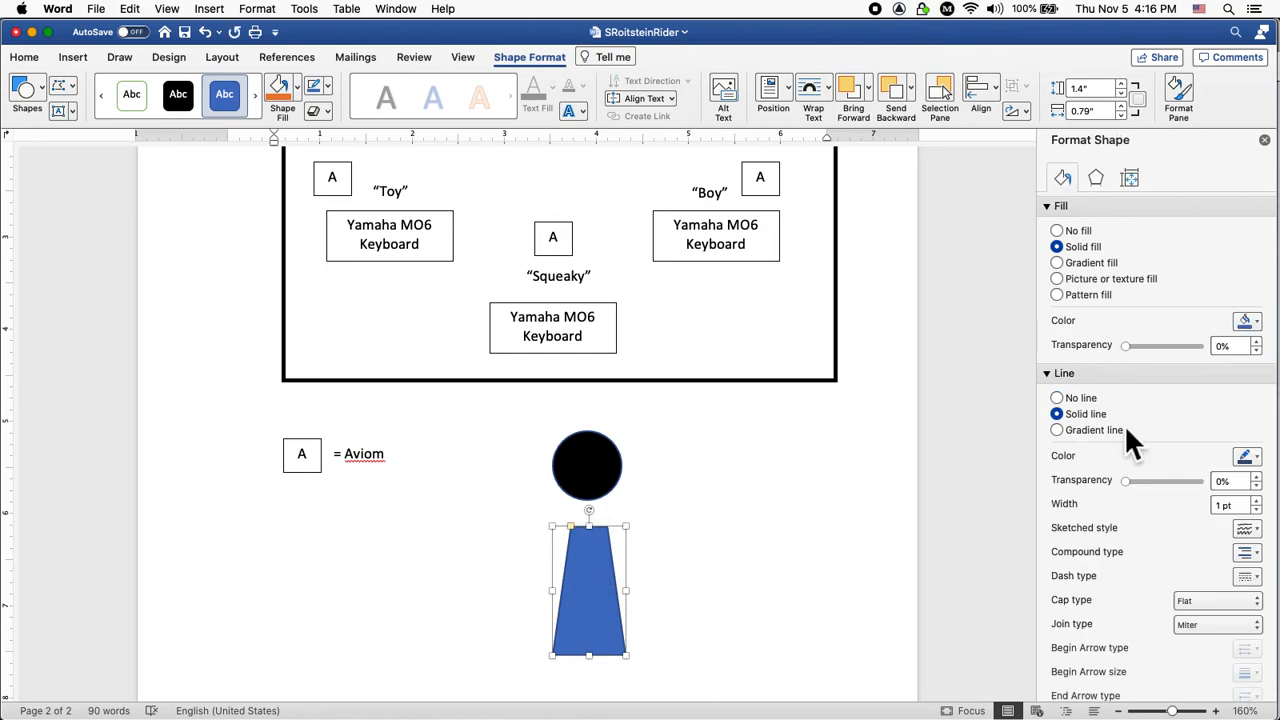
# Give the trapezoid no fill, flip it upside down, align it under the circle and narrow it.
pyautogui.click(1057, 231)
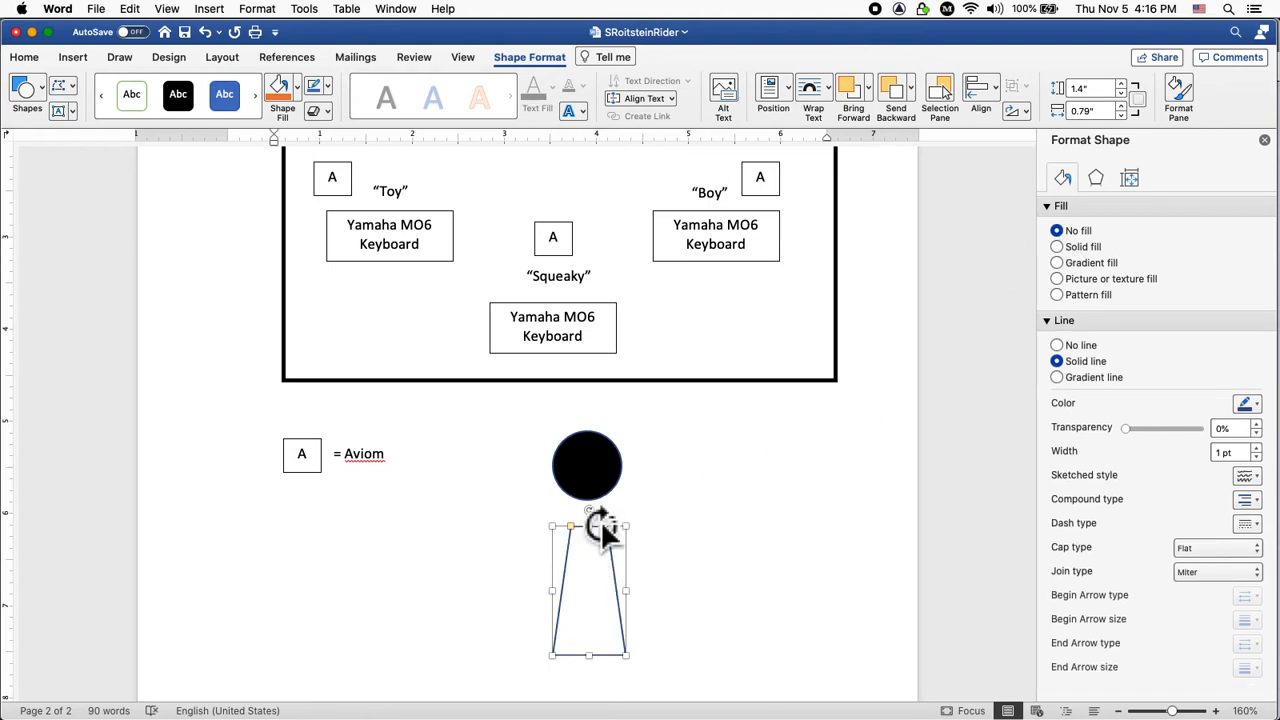
pyautogui.moveTo(601, 520); pyautogui.dragTo(591, 641)
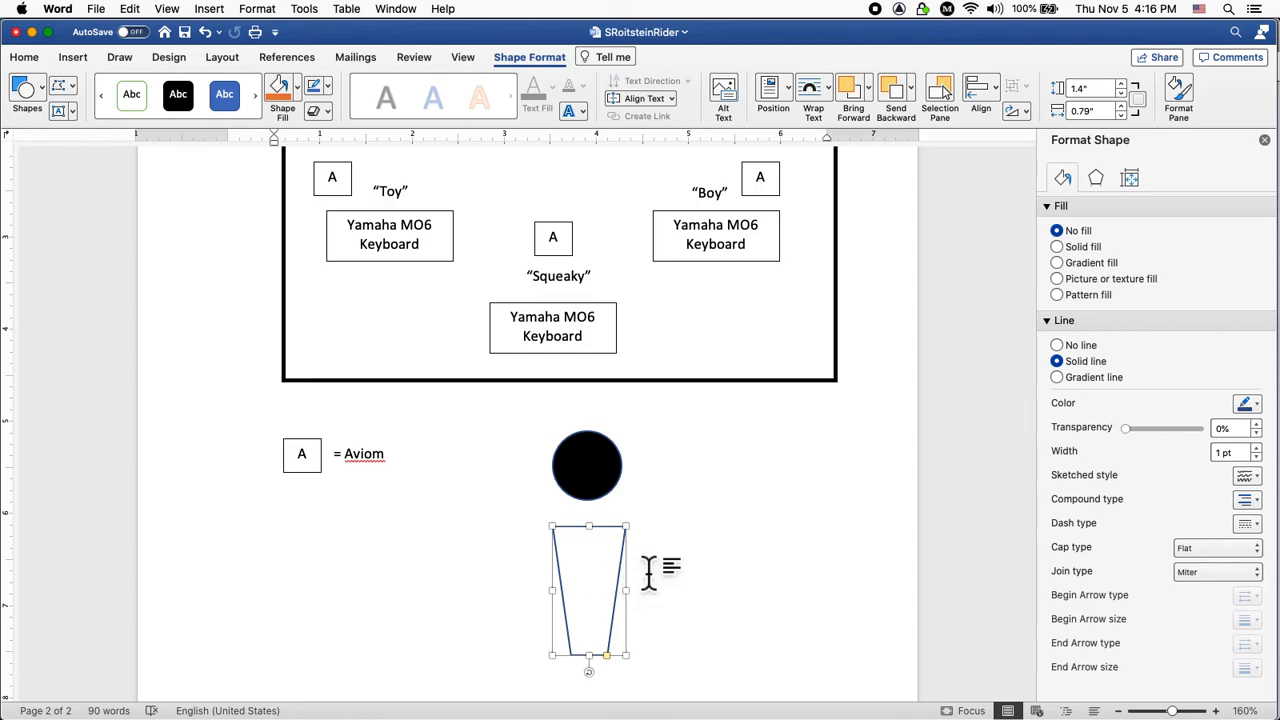
pyautogui.press('Up')
pyautogui.press('Up')
pyautogui.press('Up')
pyautogui.press('Up')
pyautogui.press('Up')
pyautogui.press('Up')
pyautogui.press('Up')
pyautogui.press('Up')
pyautogui.press('Up')
pyautogui.press('Up')
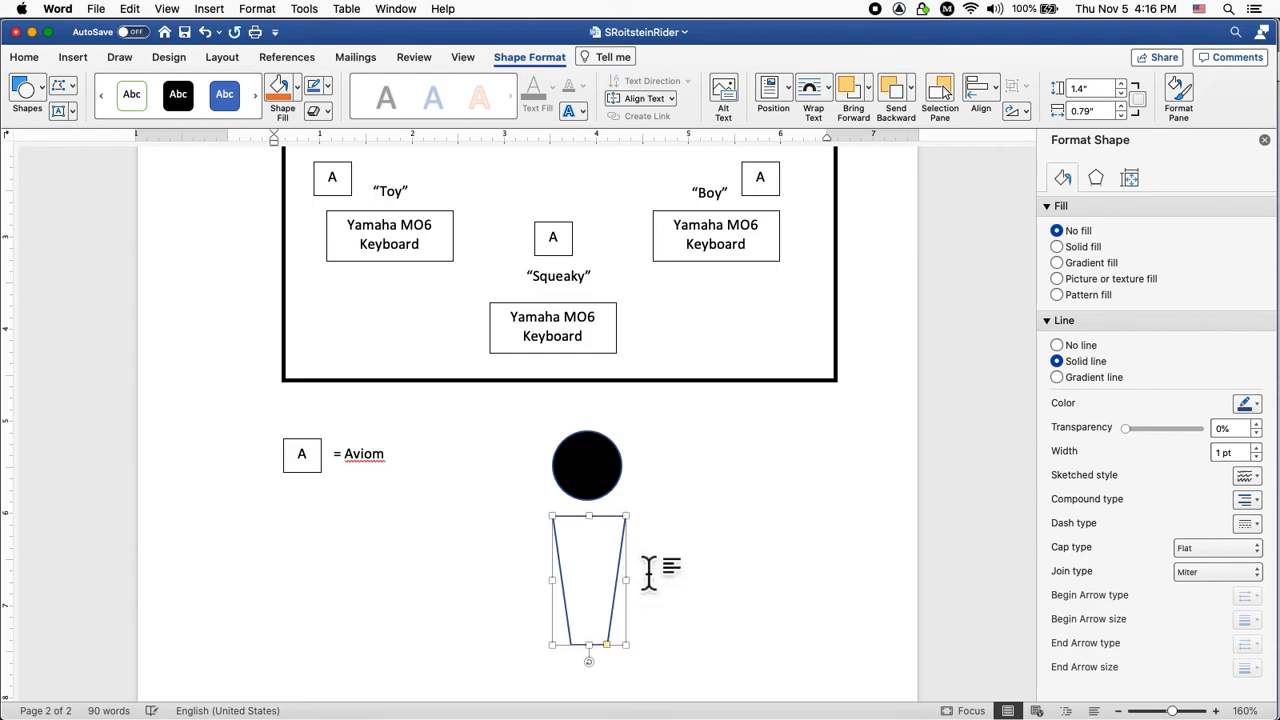
pyautogui.press('Up')
pyautogui.press('Up')
pyautogui.press('Up')
pyautogui.press('Up')
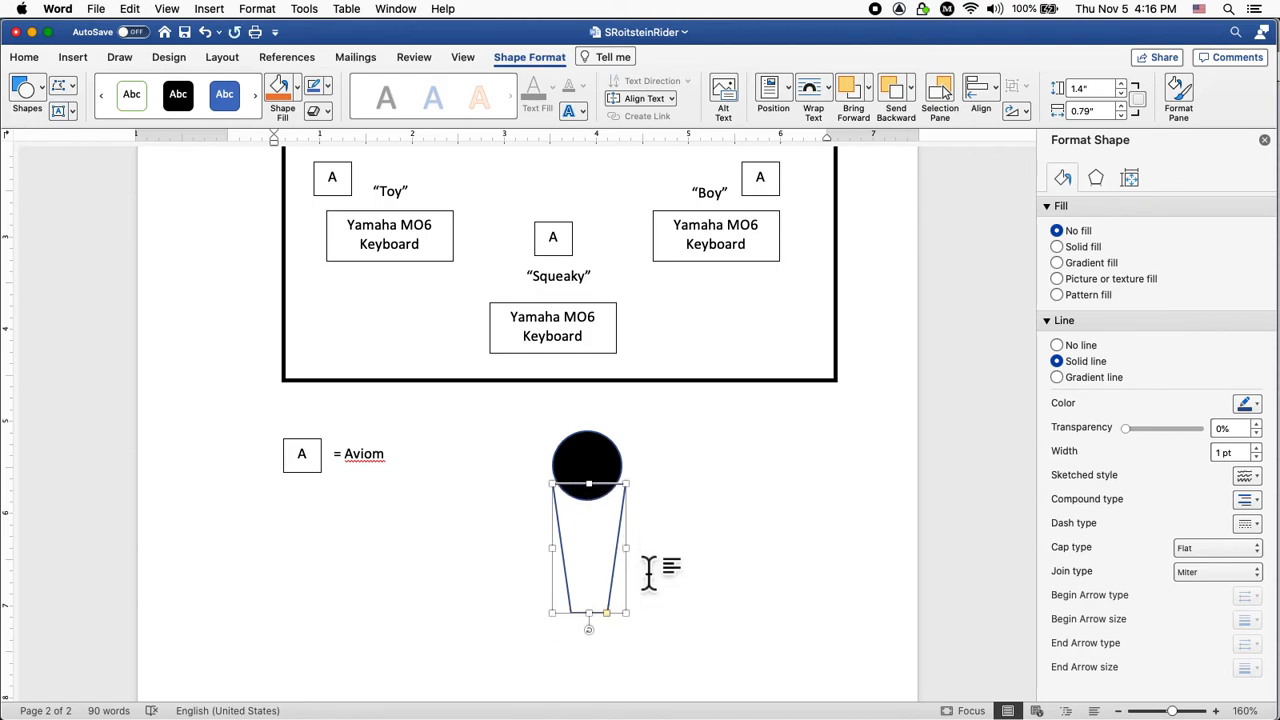
pyautogui.press('Right')
pyautogui.press('Right')
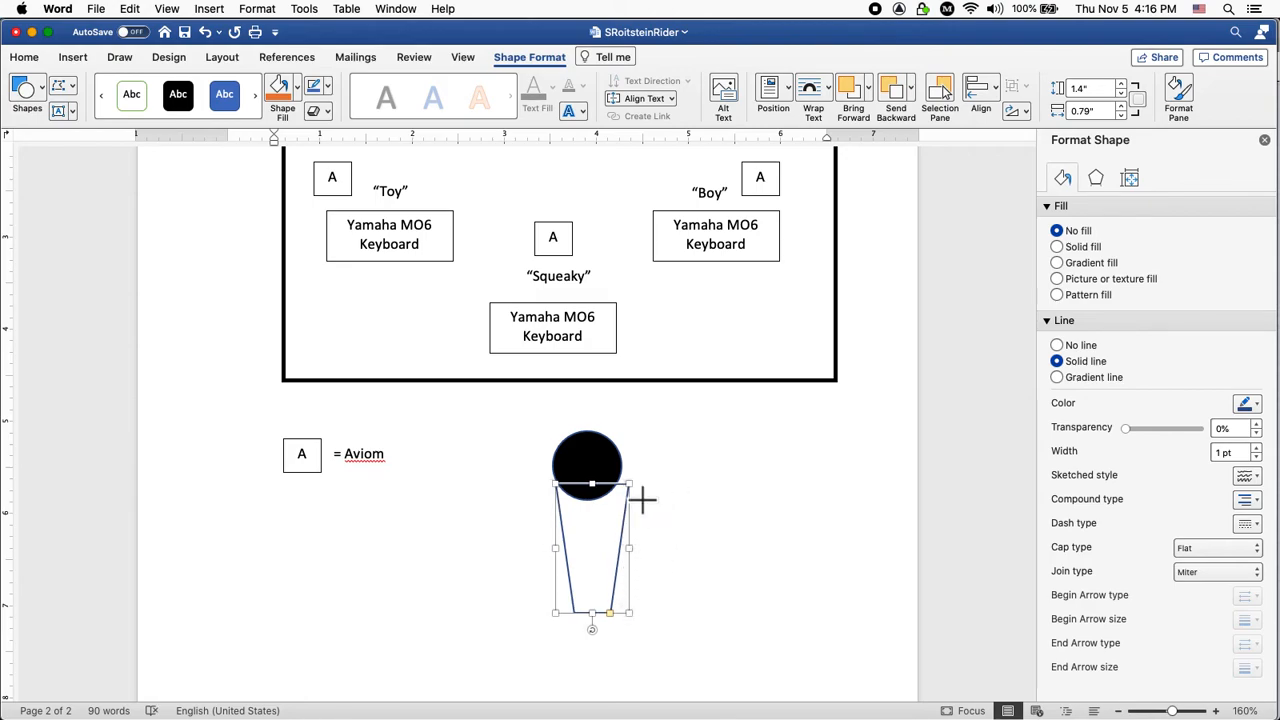
pyautogui.moveTo(642, 500)
pyautogui.mouseDown()
pyautogui.moveTo(650, 507)
pyautogui.moveTo(634, 506)
pyautogui.mouseUp()
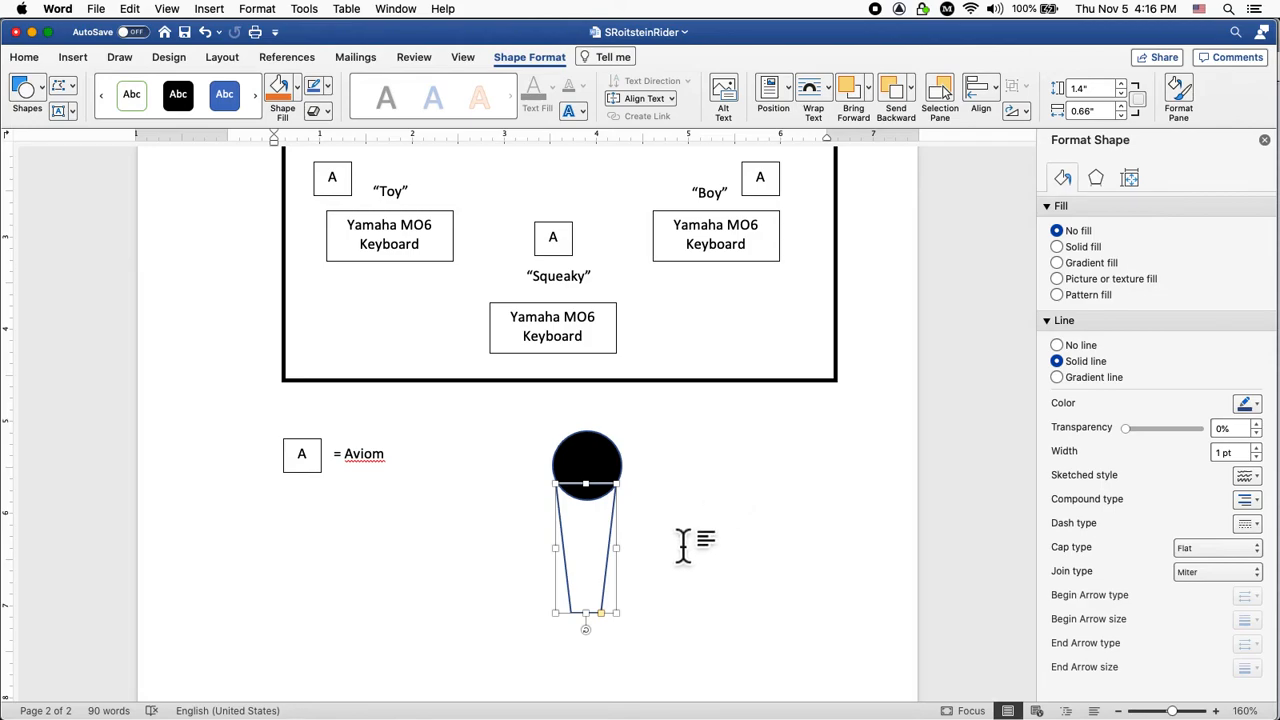
pyautogui.click(683, 545)
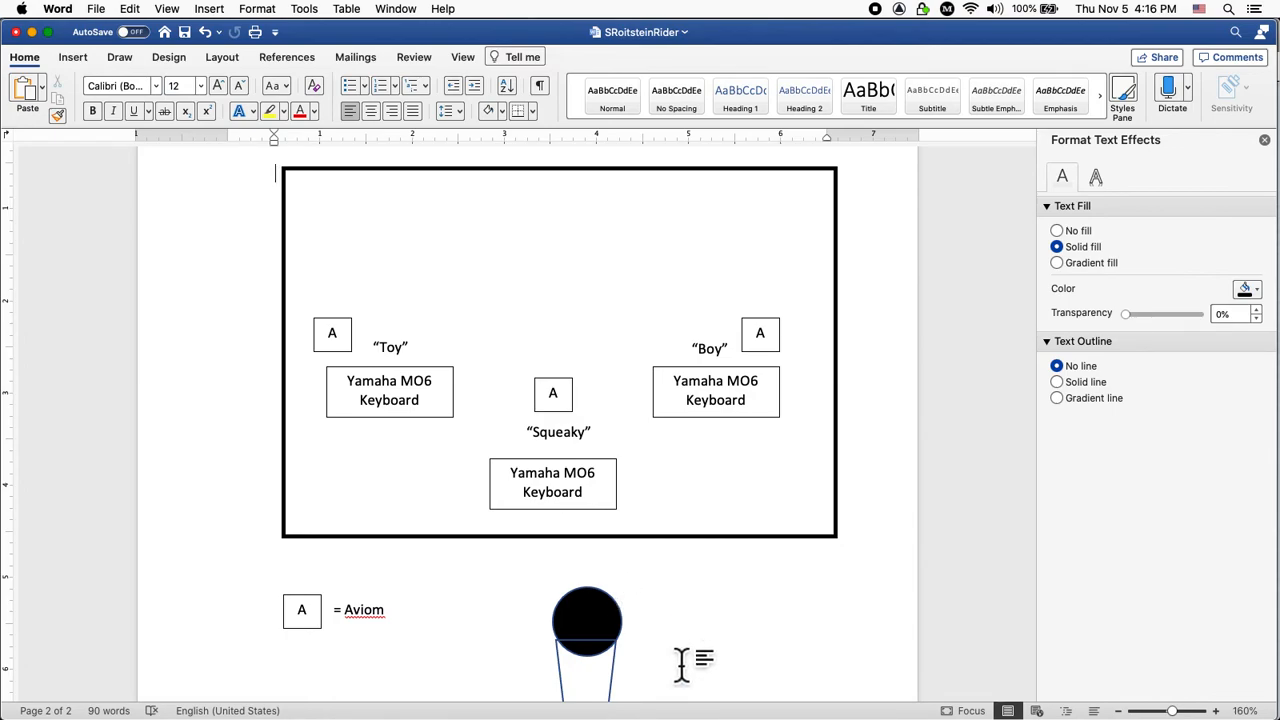
# Select the circle and trapezoid together and group them into one microphone shape.
pyautogui.click(604, 704)
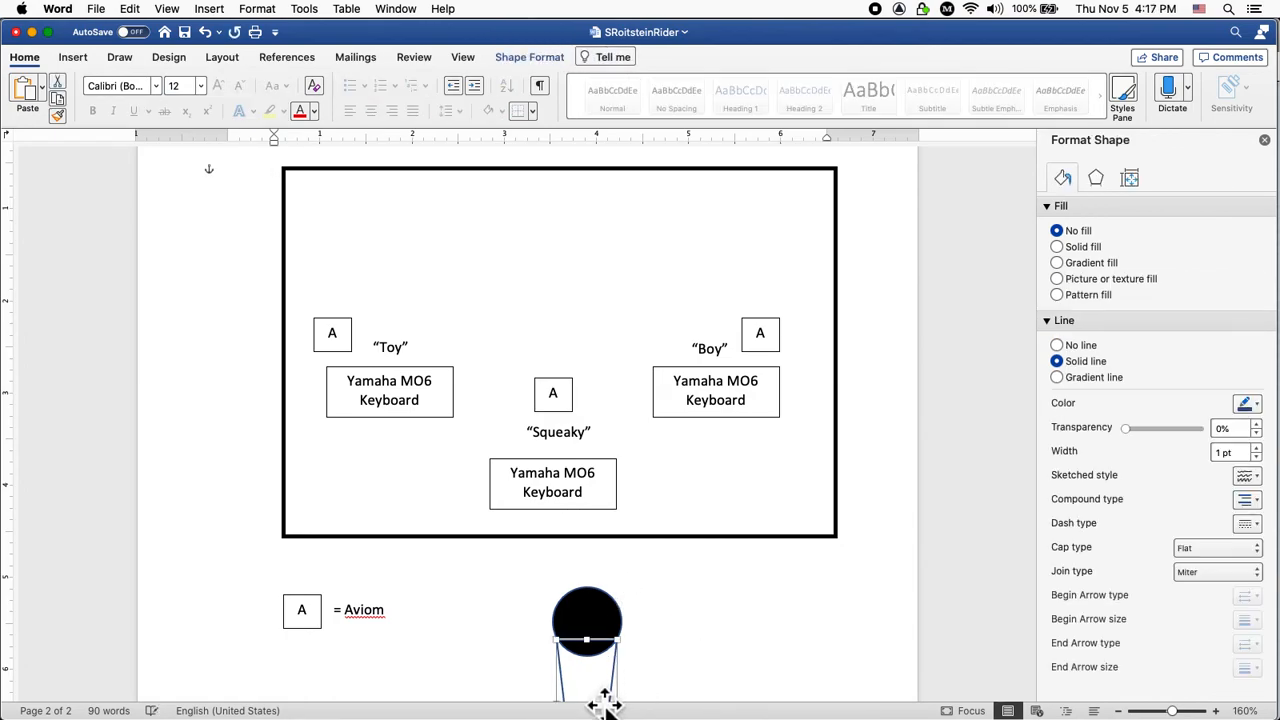
pyautogui.click(737, 690)
pyautogui.scroll(-5, 737, 690)
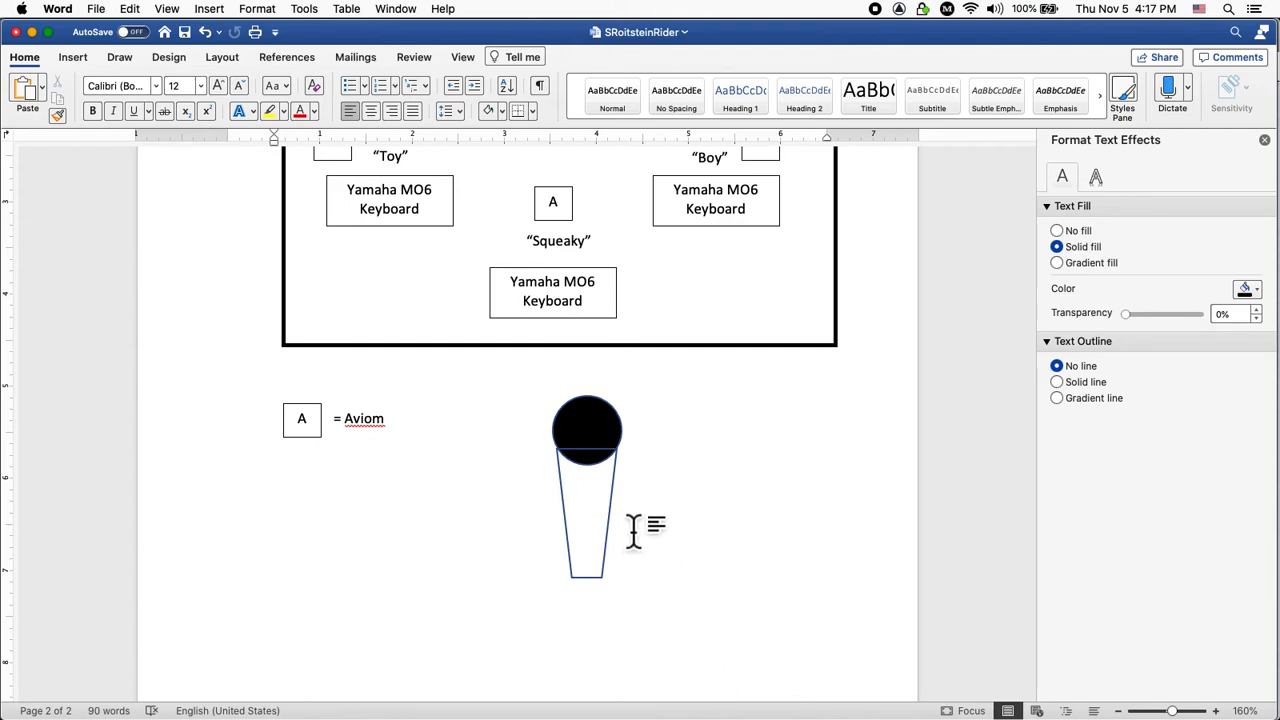
pyautogui.click(603, 432)
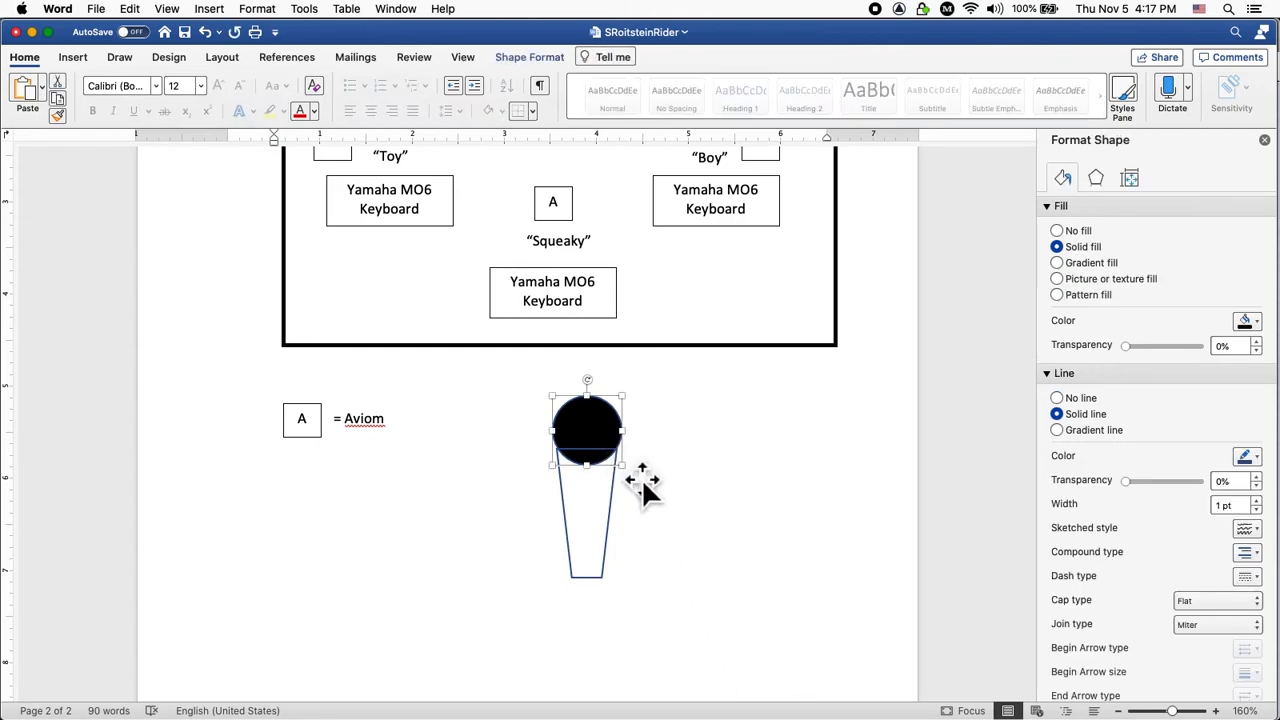
pyautogui.click(617, 520)
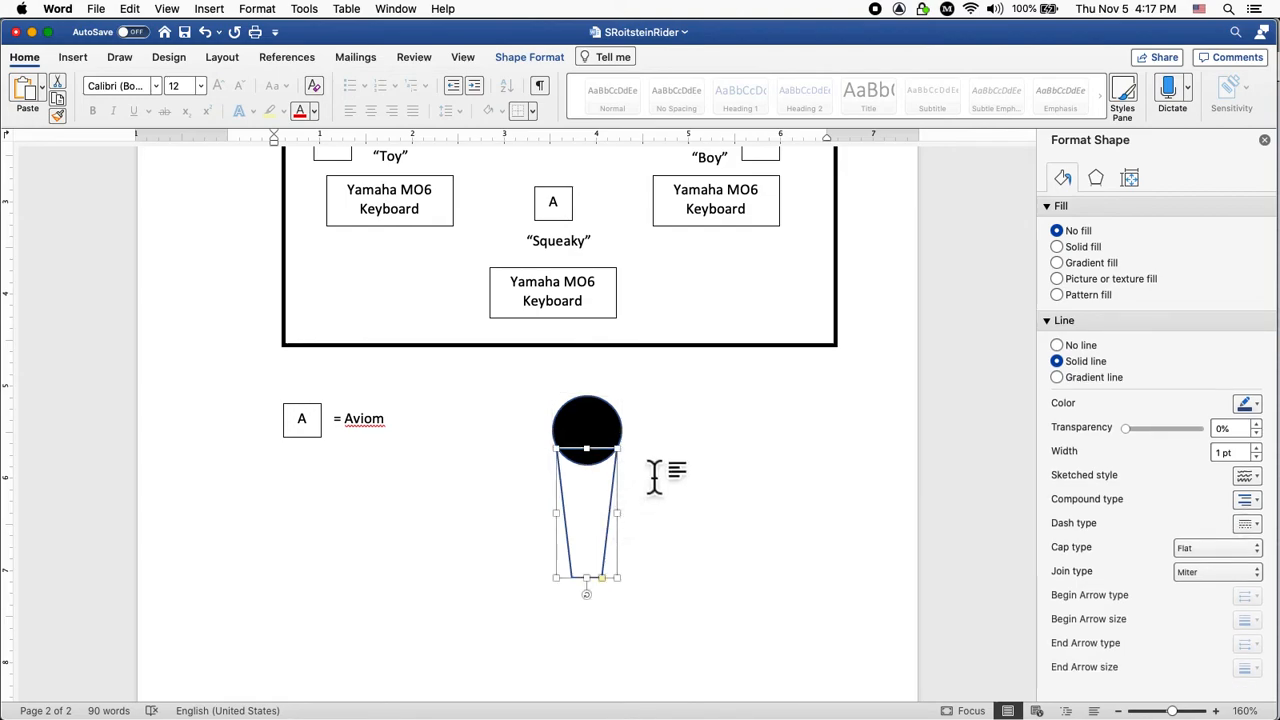
pyautogui.click(690, 483)
pyautogui.scroll(5, 614, 451)
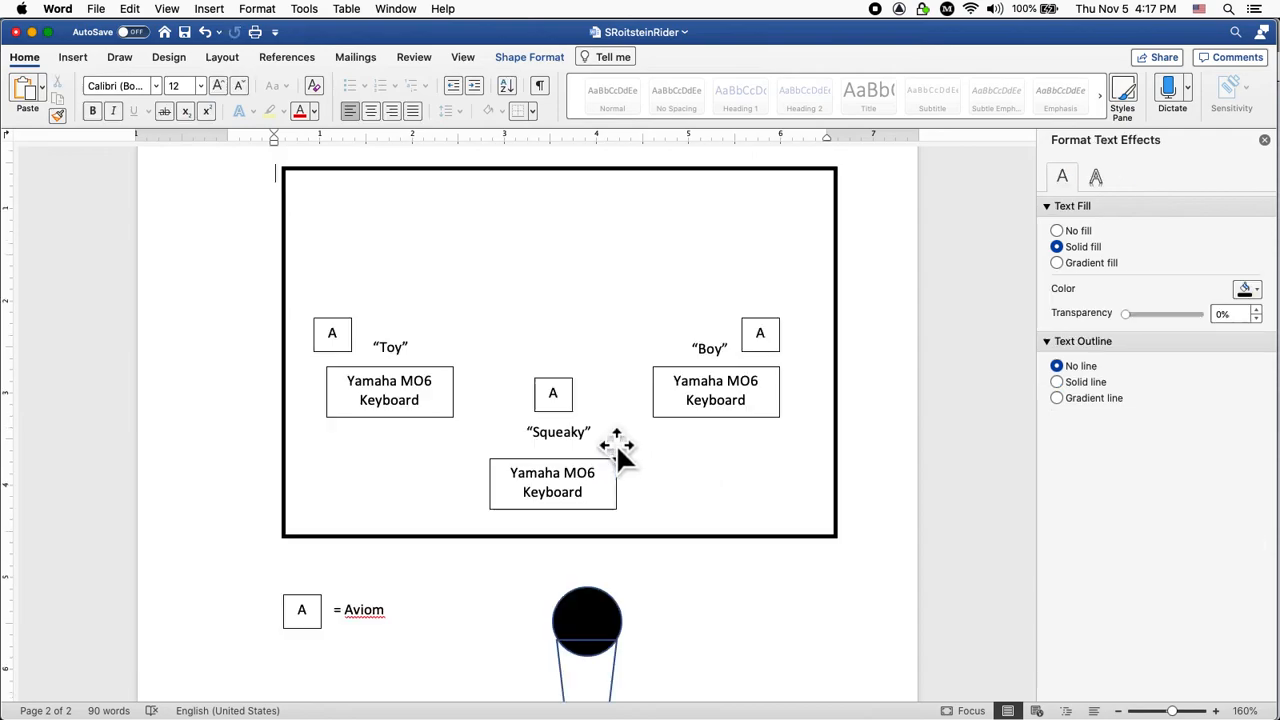
pyautogui.click(610, 628)
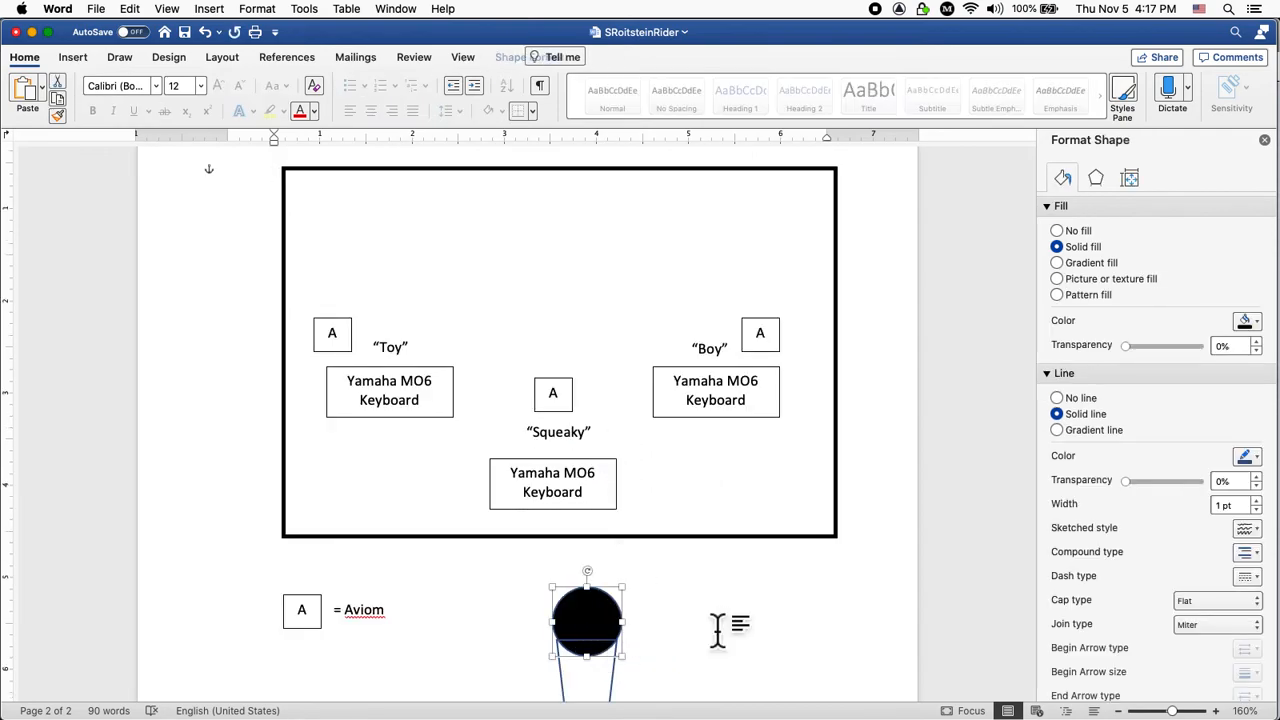
pyautogui.scroll(-4, 714, 623)
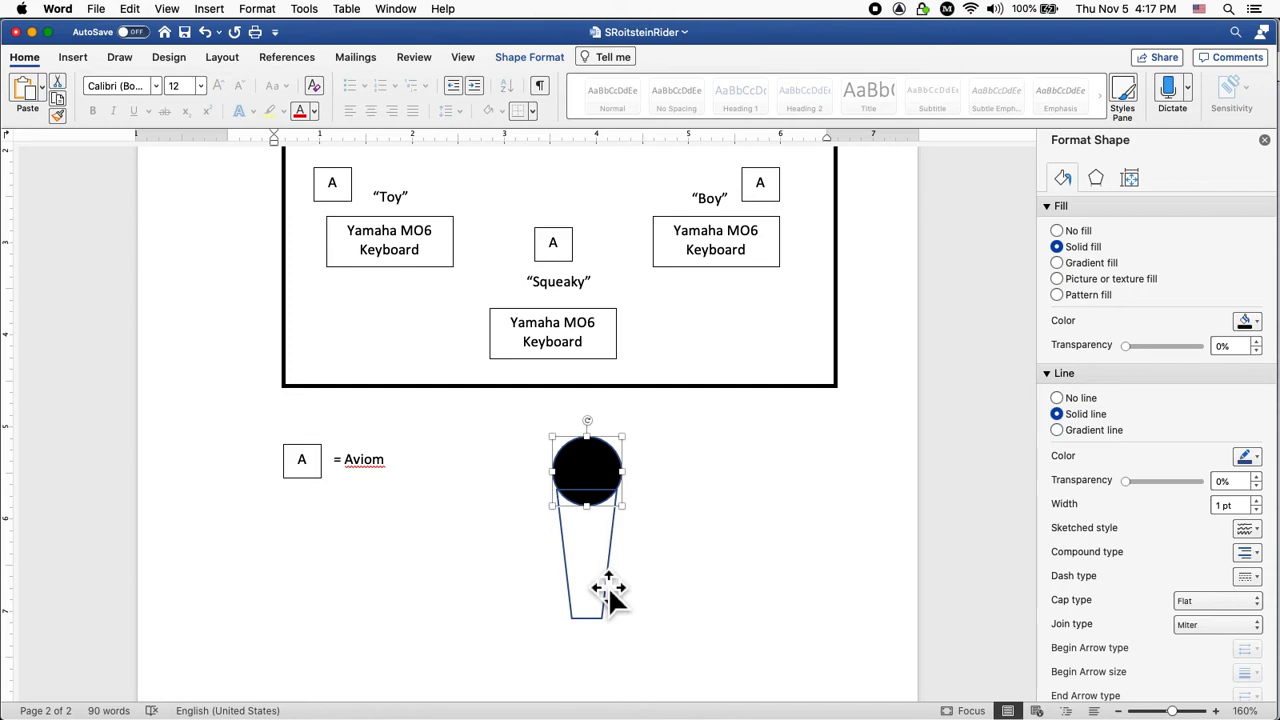
pyautogui.click(601, 580)
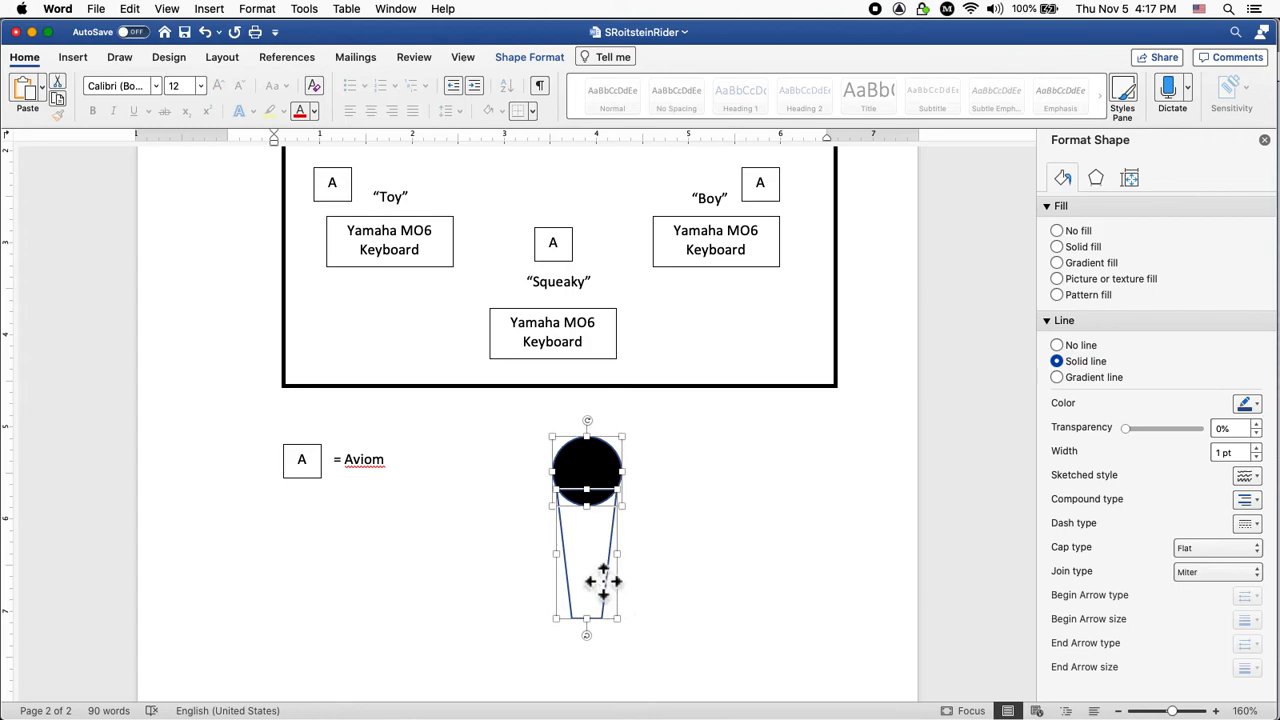
pyautogui.rightClick(597, 580)
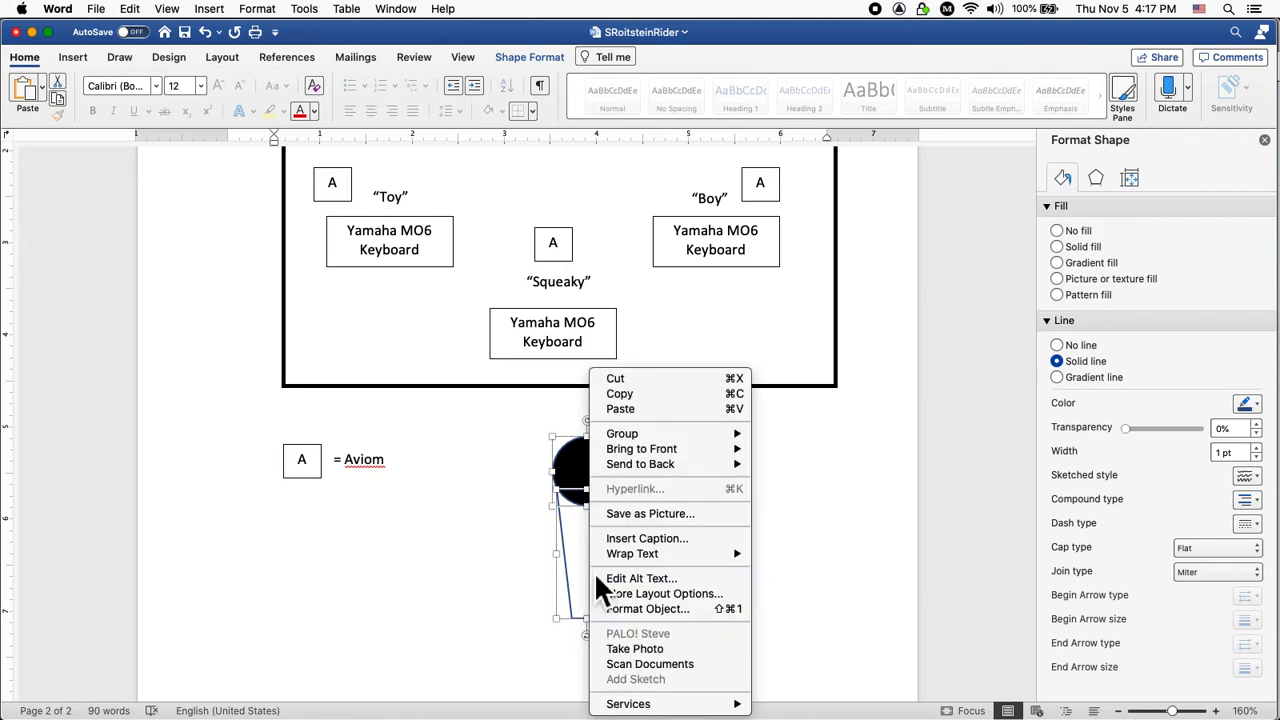
pyautogui.moveTo(616, 562)
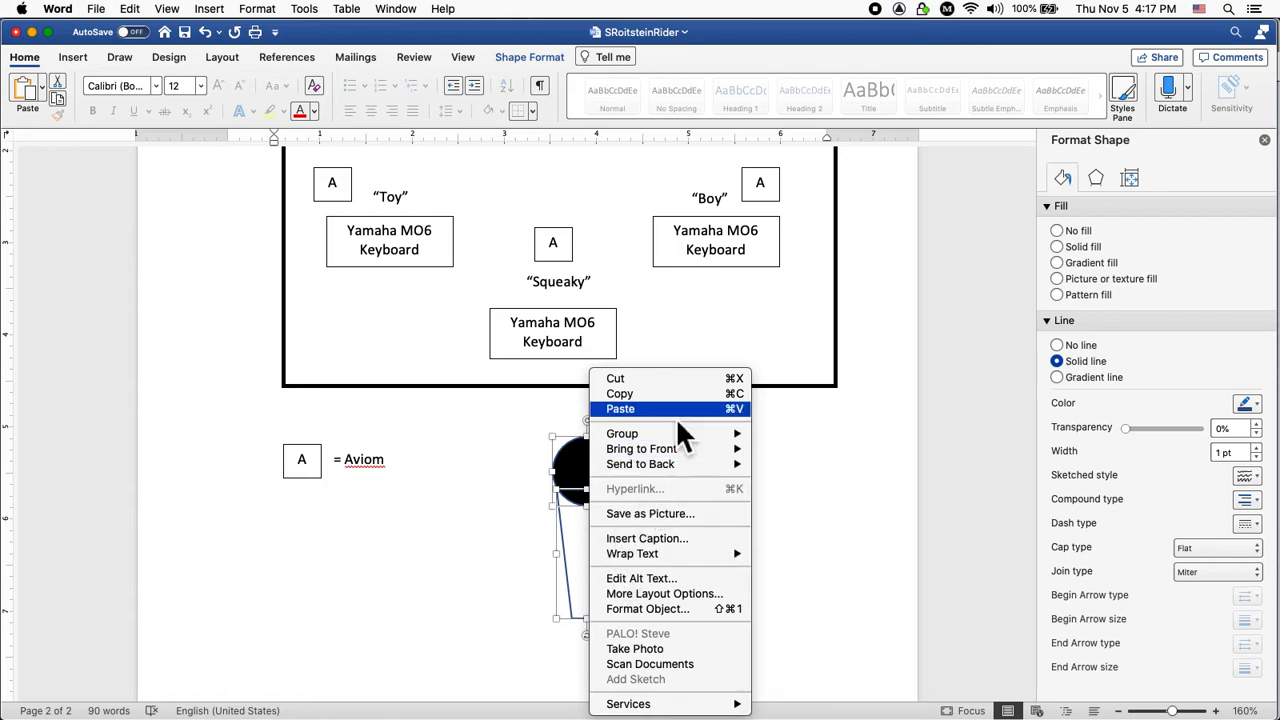
pyautogui.moveTo(672, 432)
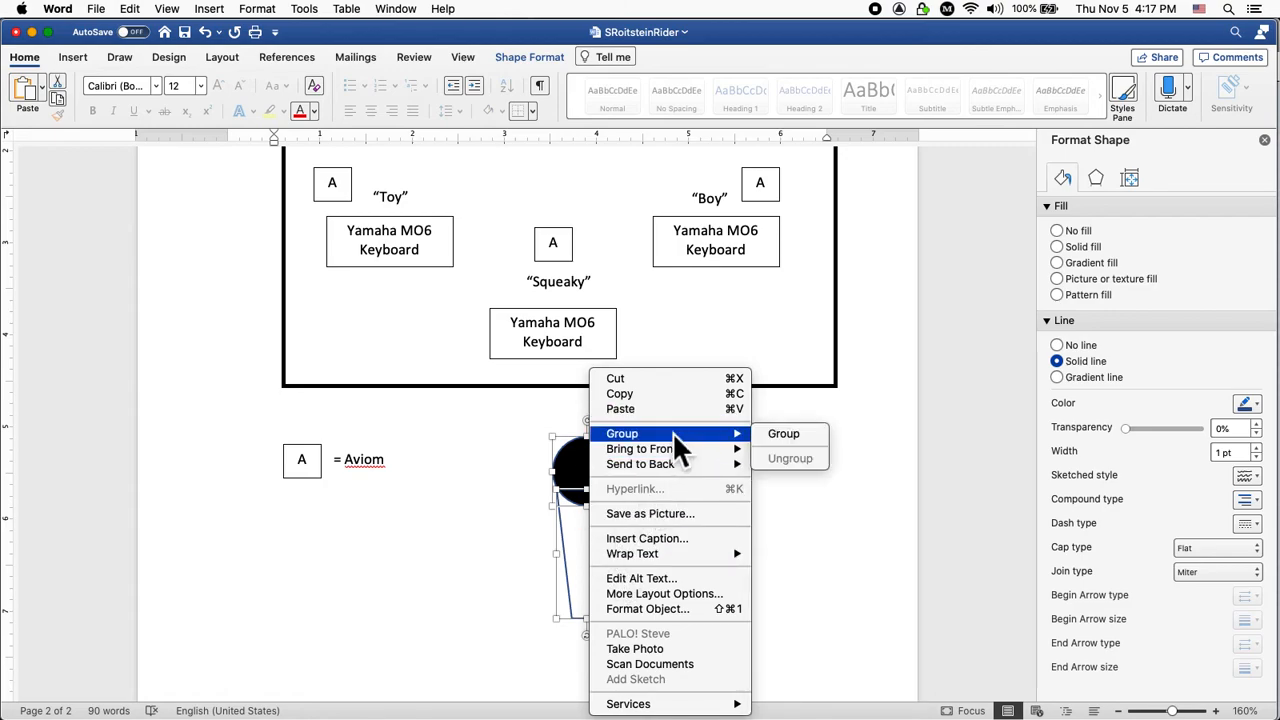
pyautogui.click(784, 433)
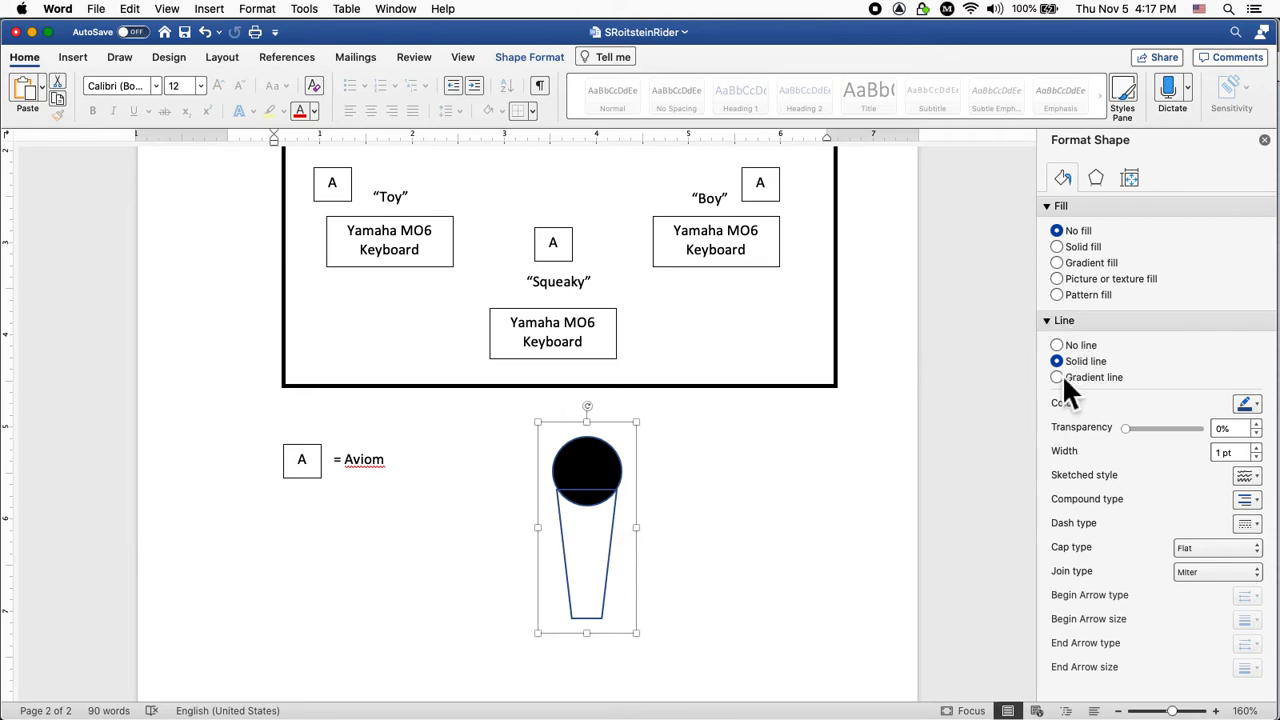
# Change the microphone's outline colour to black.
pyautogui.click(1257, 404)
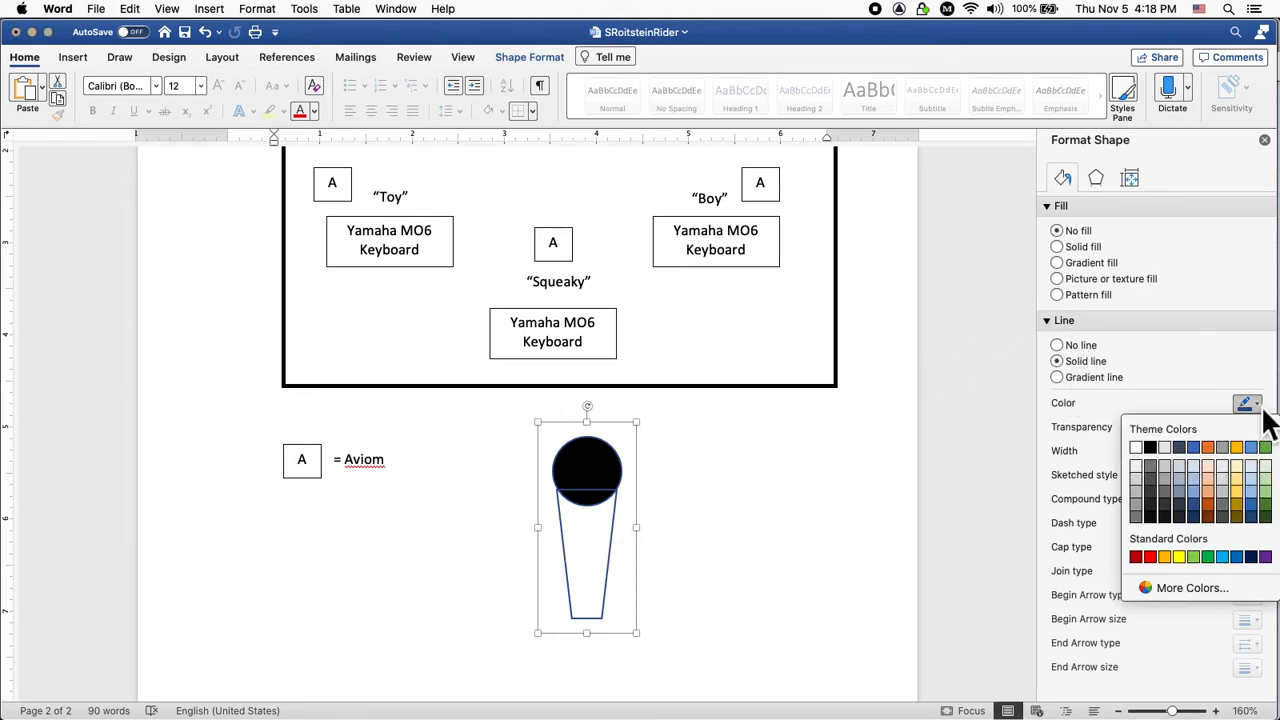
pyautogui.click(1147, 452)
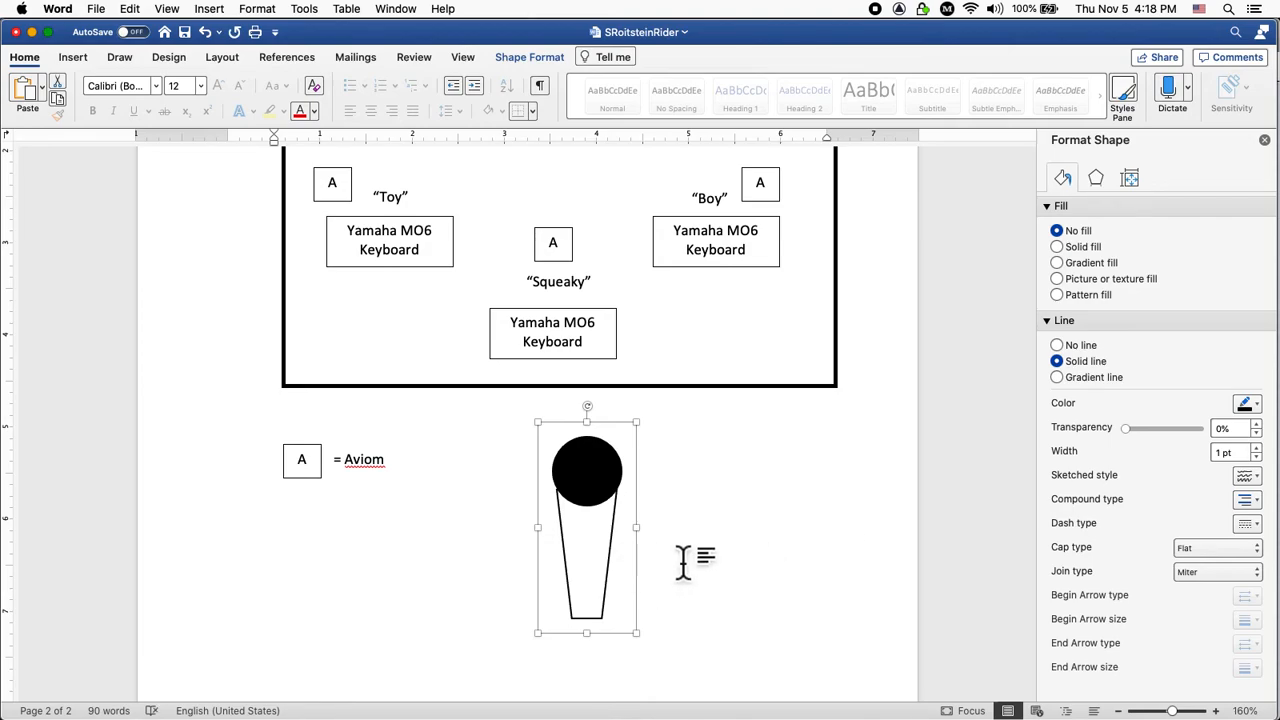
pyautogui.click(729, 537)
# Ungroup the microphone into its separate circle and cone shapes.
pyautogui.scroll(3, 693, 545)
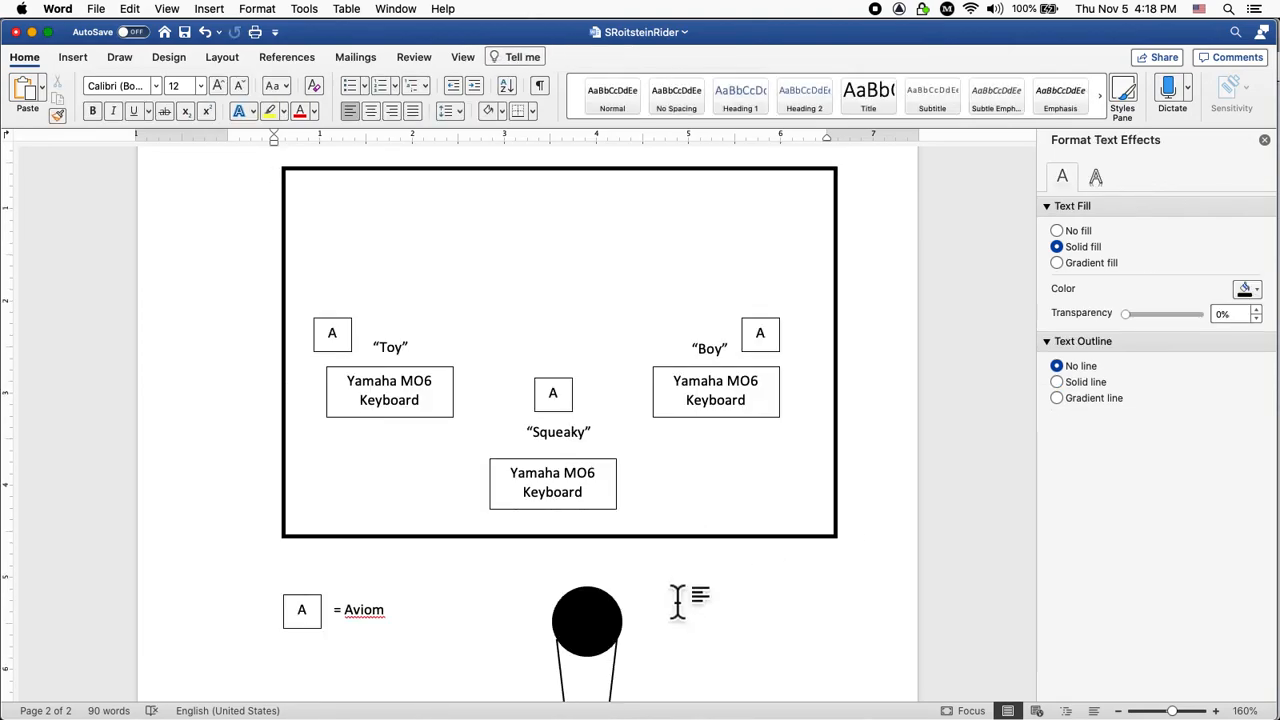
pyautogui.scroll(-5, 677, 605)
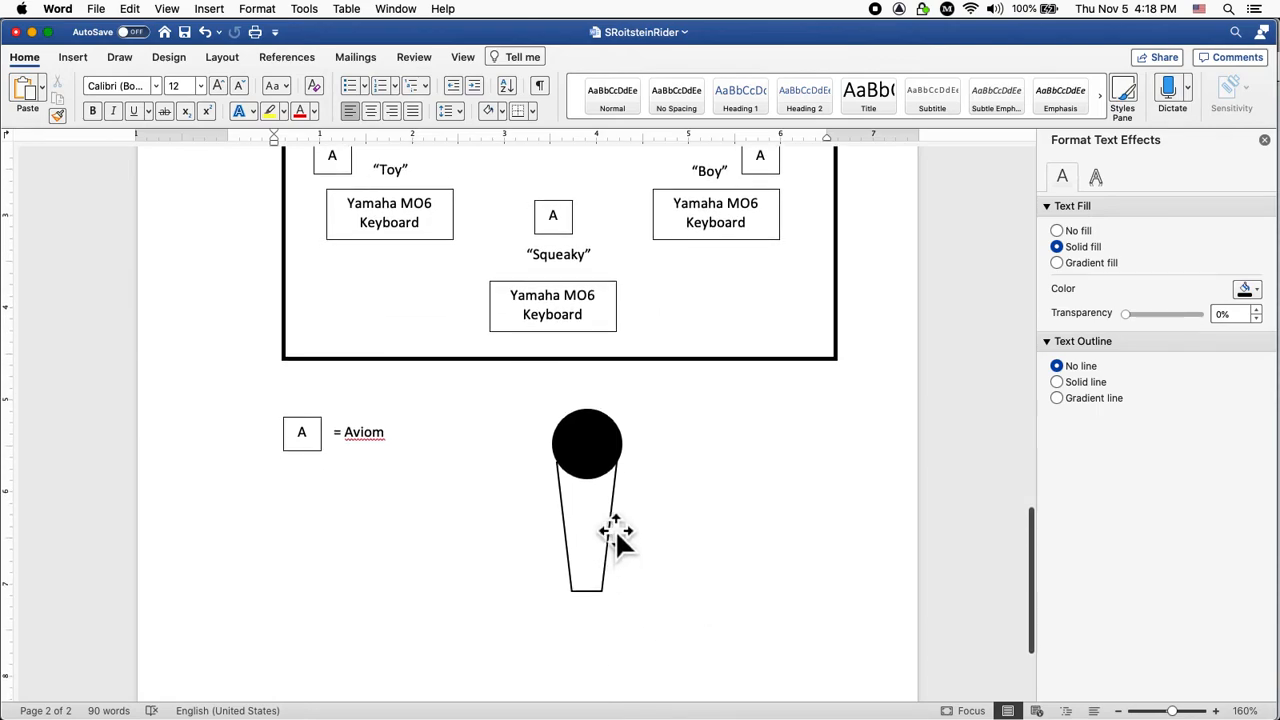
pyautogui.click(612, 535)
pyautogui.rightClick(601, 521)
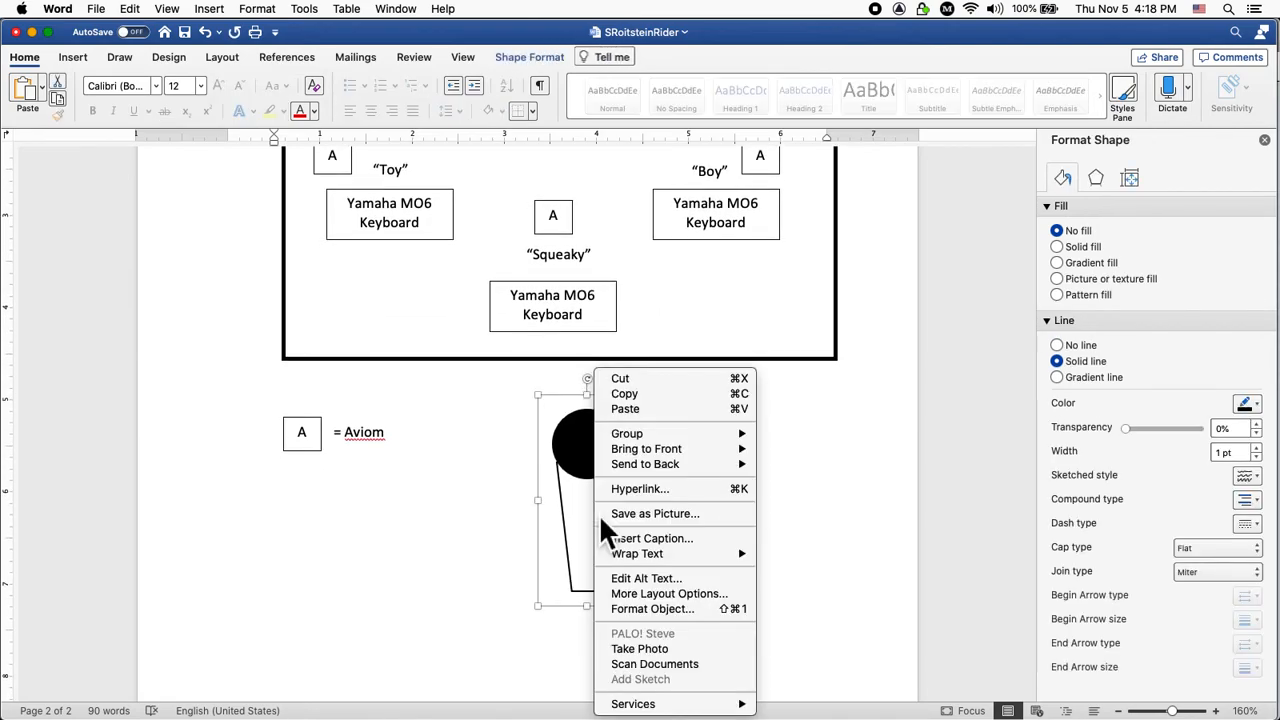
pyautogui.moveTo(626, 437)
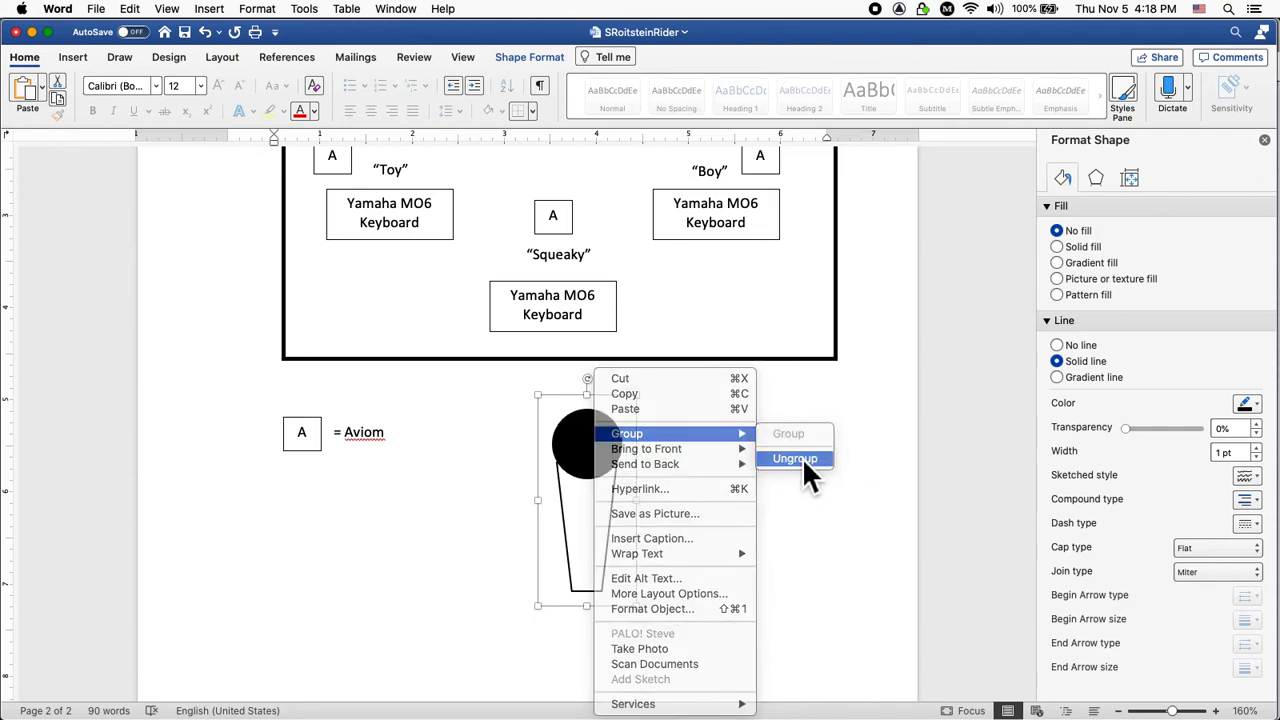
pyautogui.click(802, 458)
pyautogui.moveTo(616, 547); pyautogui.dragTo(617, 547)
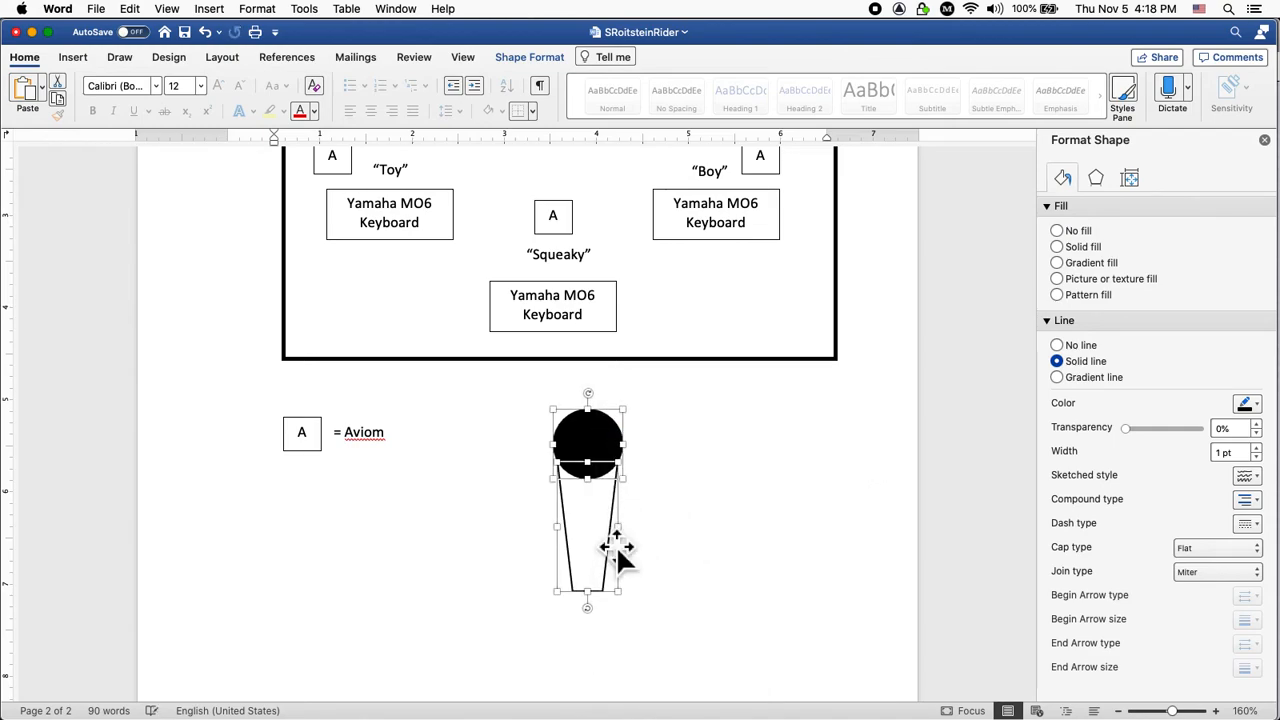
pyautogui.click(634, 566)
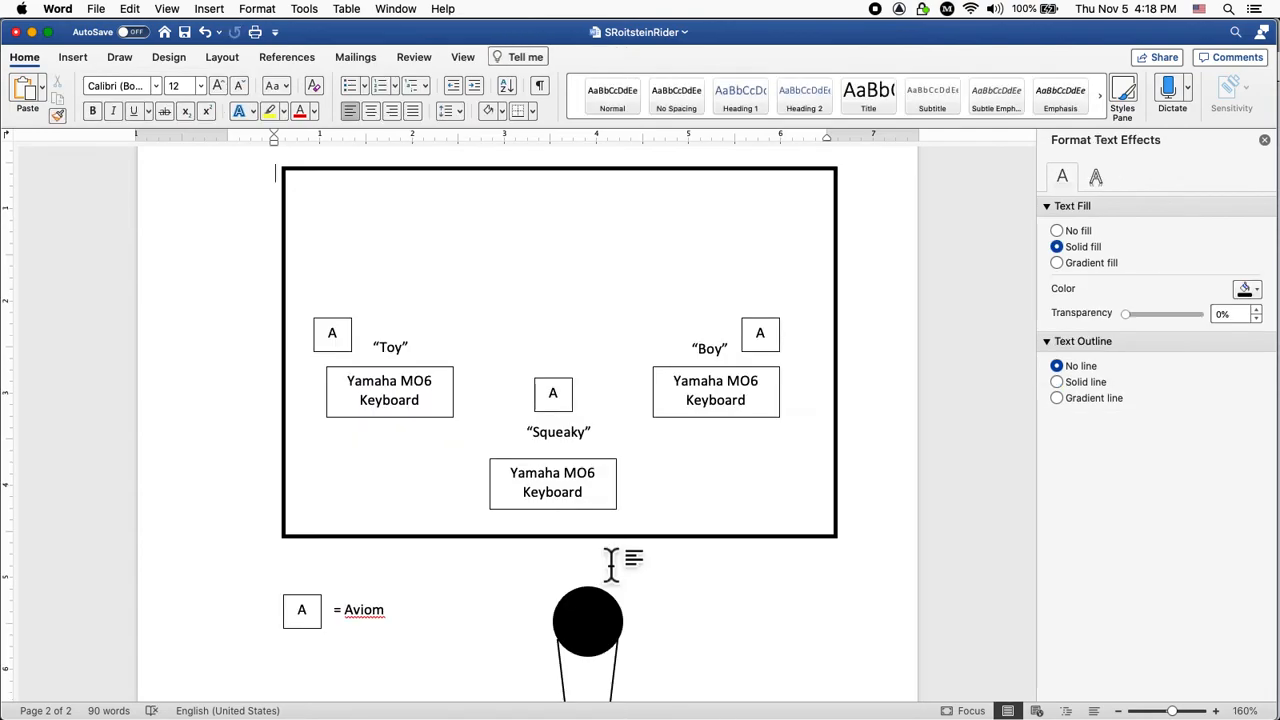
# Reselect the circle head and cone stand together for regrouping.
pyautogui.click(616, 696)
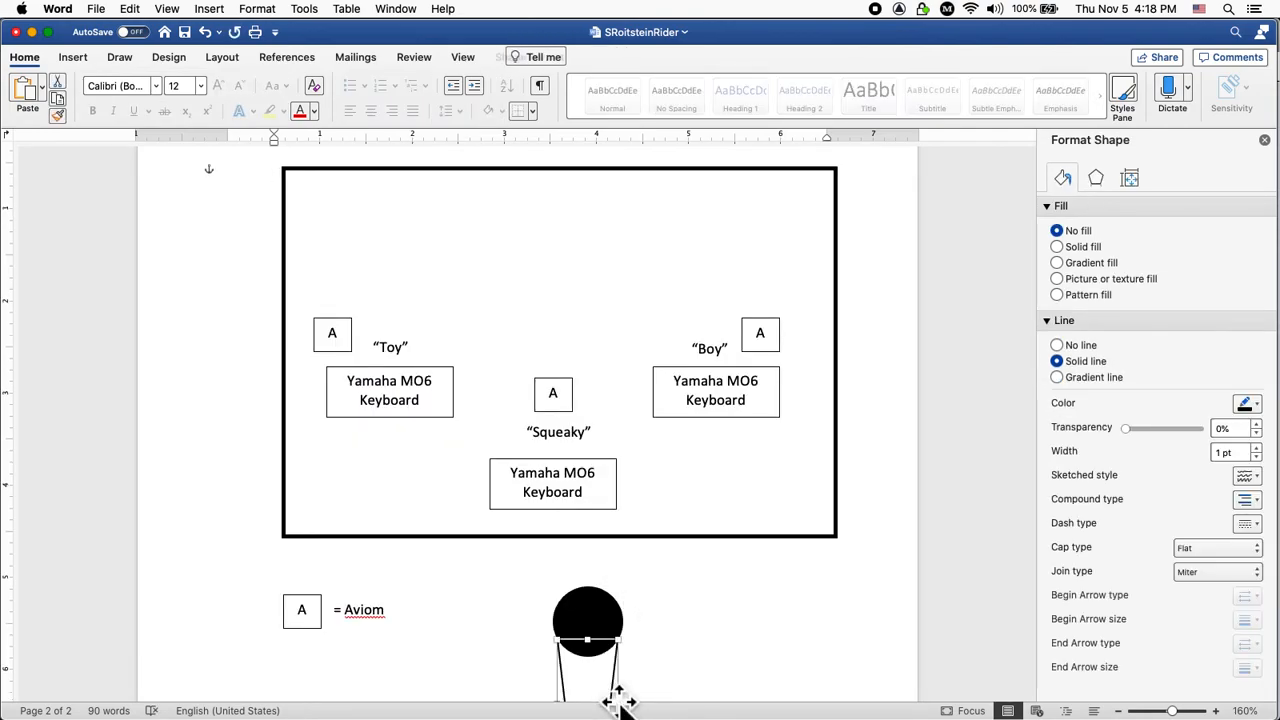
pyautogui.click(745, 670)
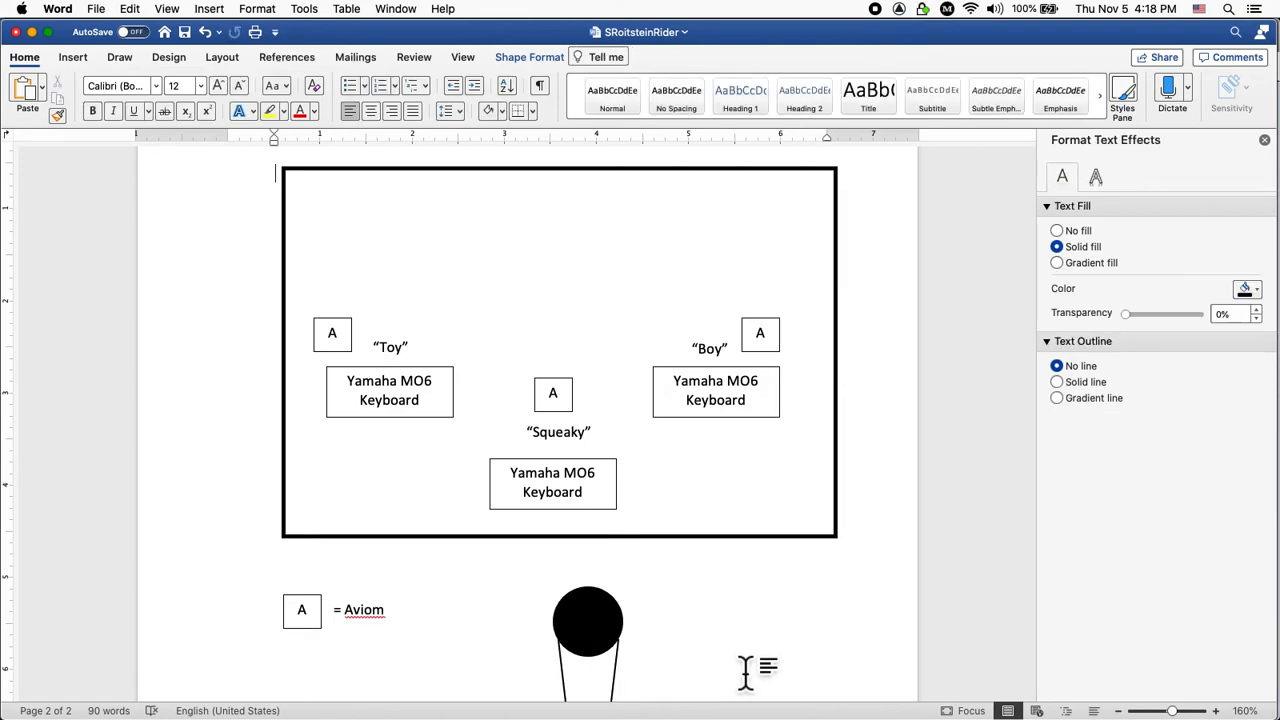
pyautogui.click(612, 646)
pyautogui.scroll(-3, 686, 634)
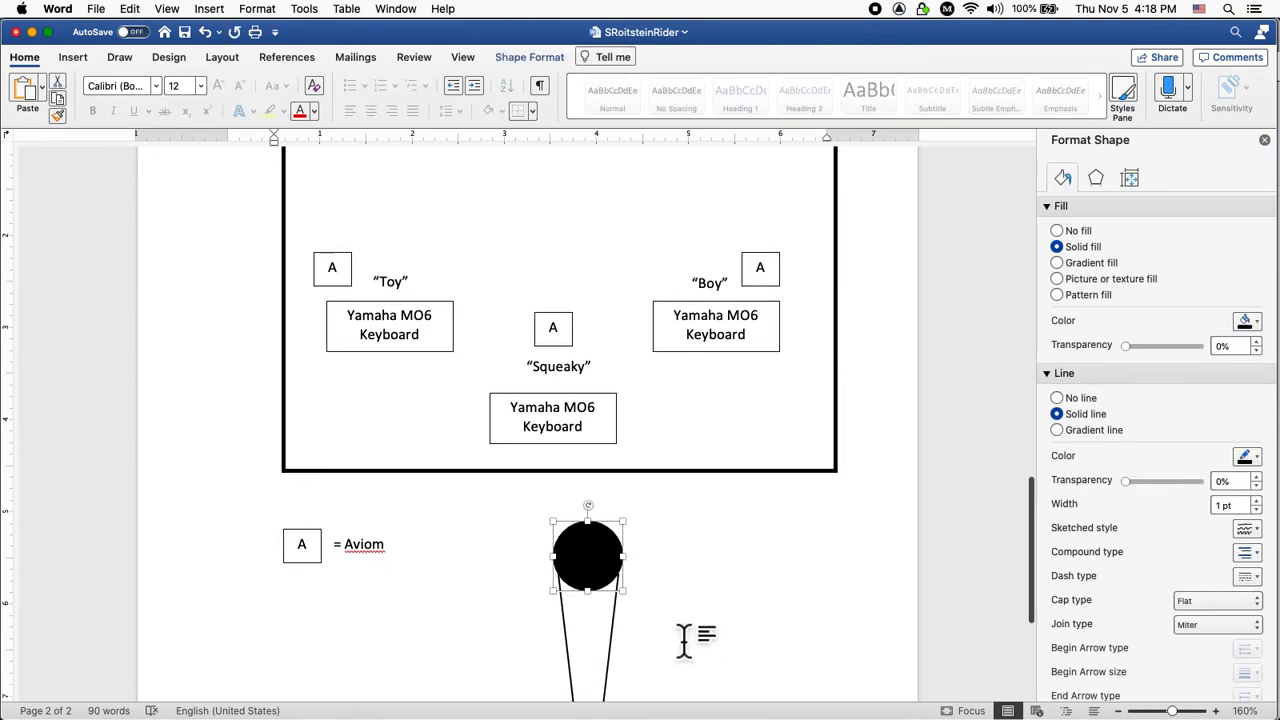
pyautogui.keyDown('shift'); pyautogui.click(612, 646); pyautogui.keyUp('shift')
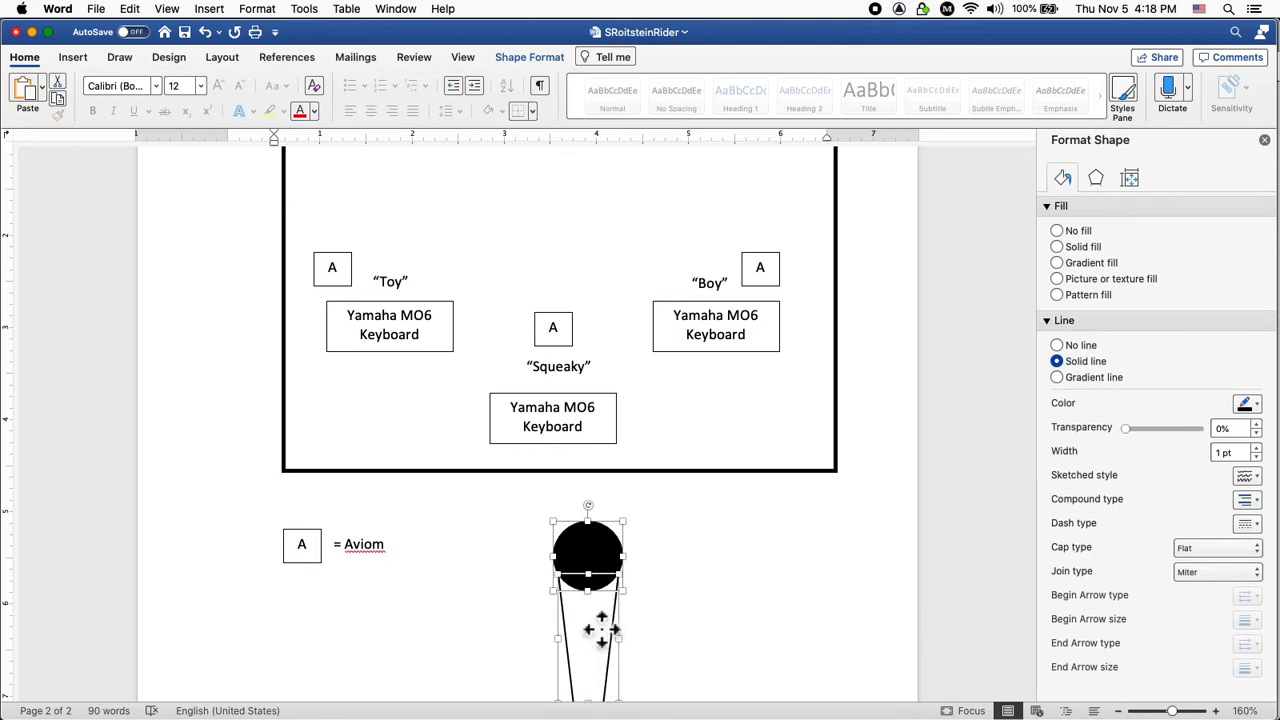
pyautogui.scroll(-1, 605, 638)
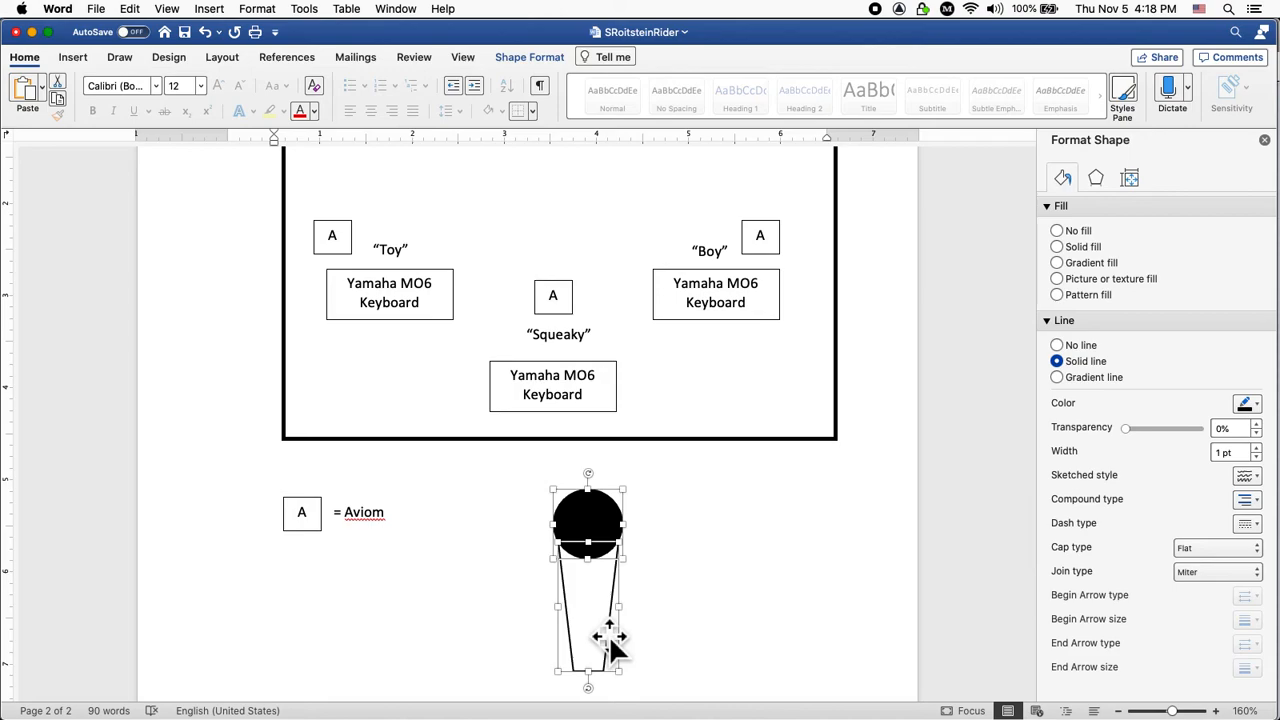
pyautogui.rightClick(592, 619)
# Regroup the circle and stand into one microphone and shrink it to icon size.
pyautogui.moveTo(662, 436)
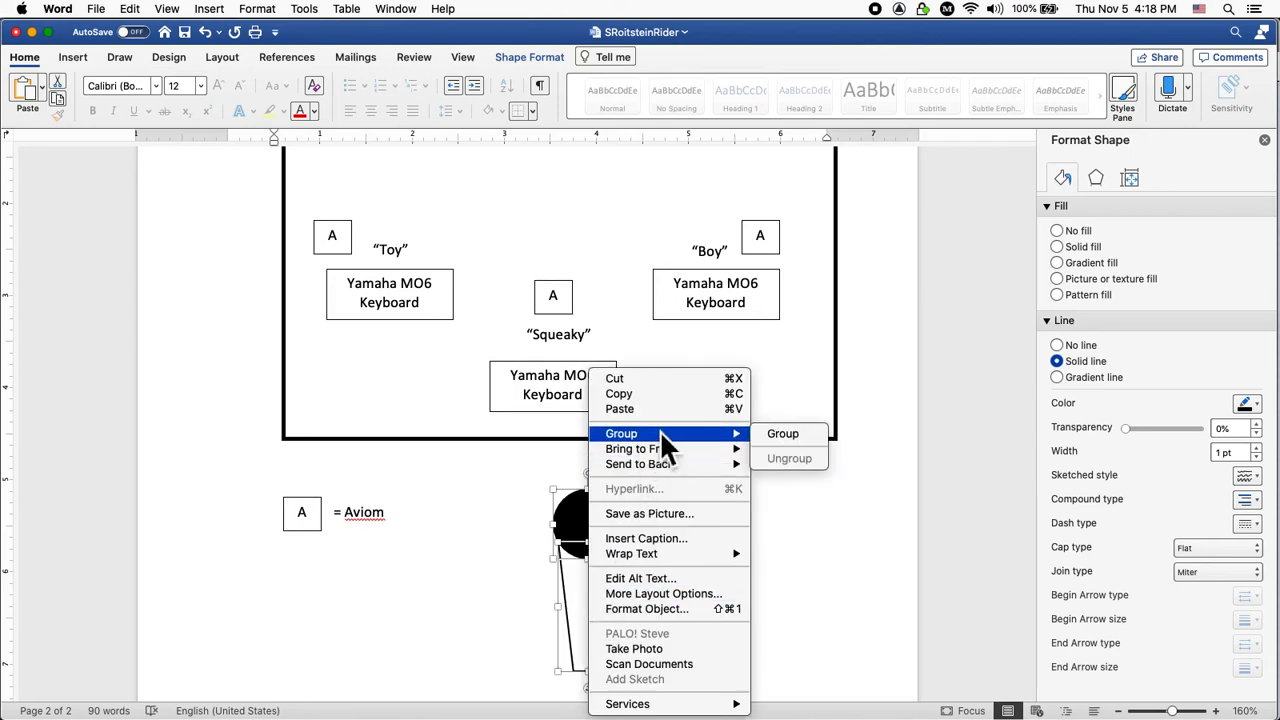
pyautogui.click(790, 434)
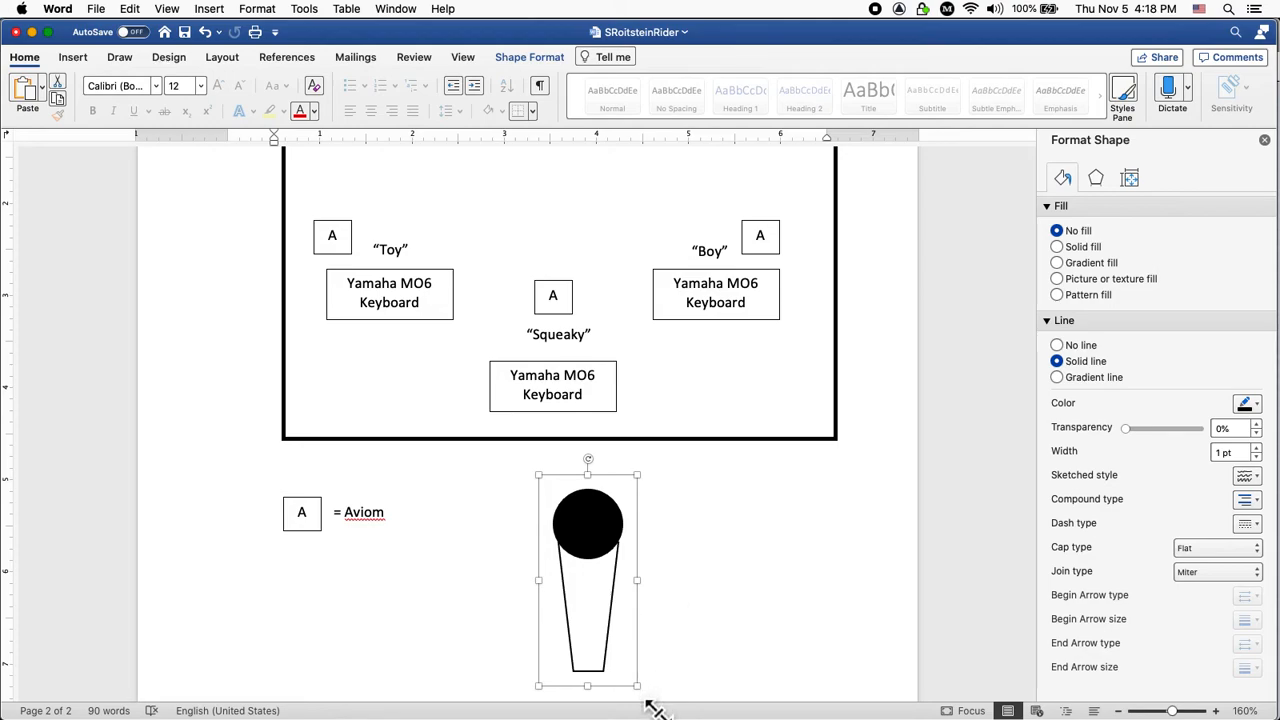
pyautogui.moveTo(652, 706); pyautogui.dragTo(588, 552)
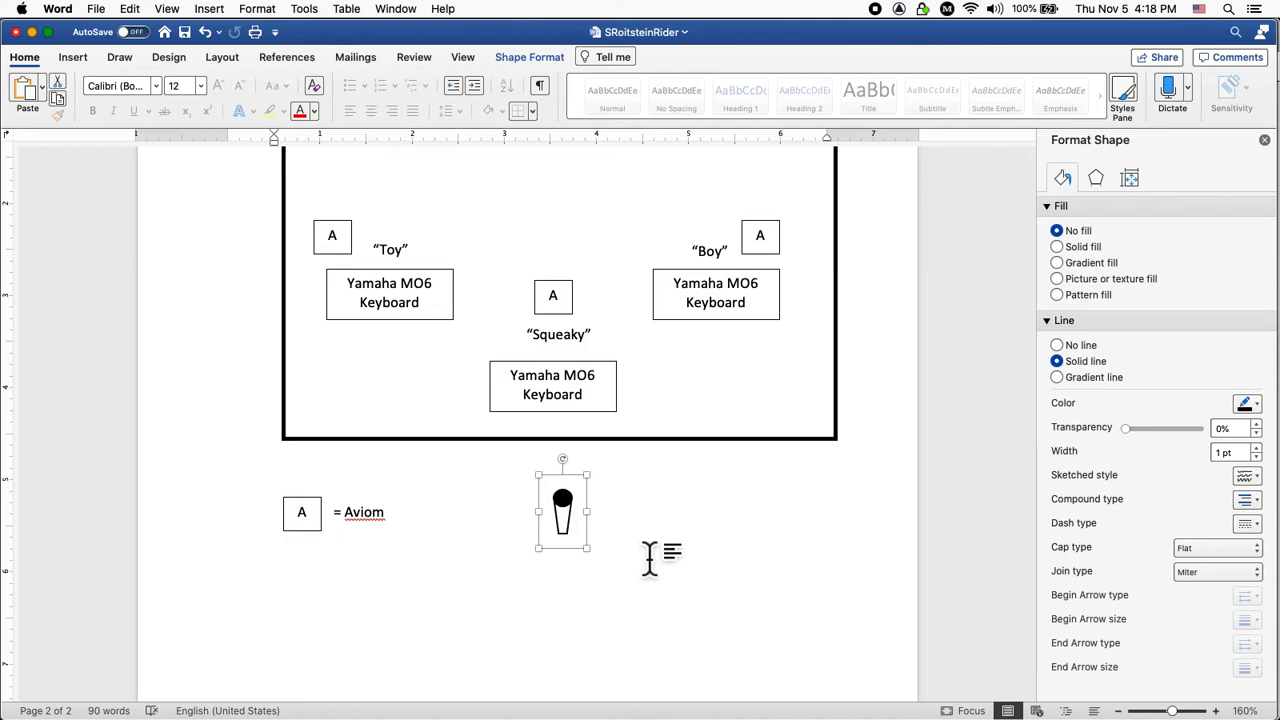
pyautogui.click(650, 555)
# Move the microphone symbol directly beneath the A = Aviom legend entry.
pyautogui.scroll(2, 630, 548)
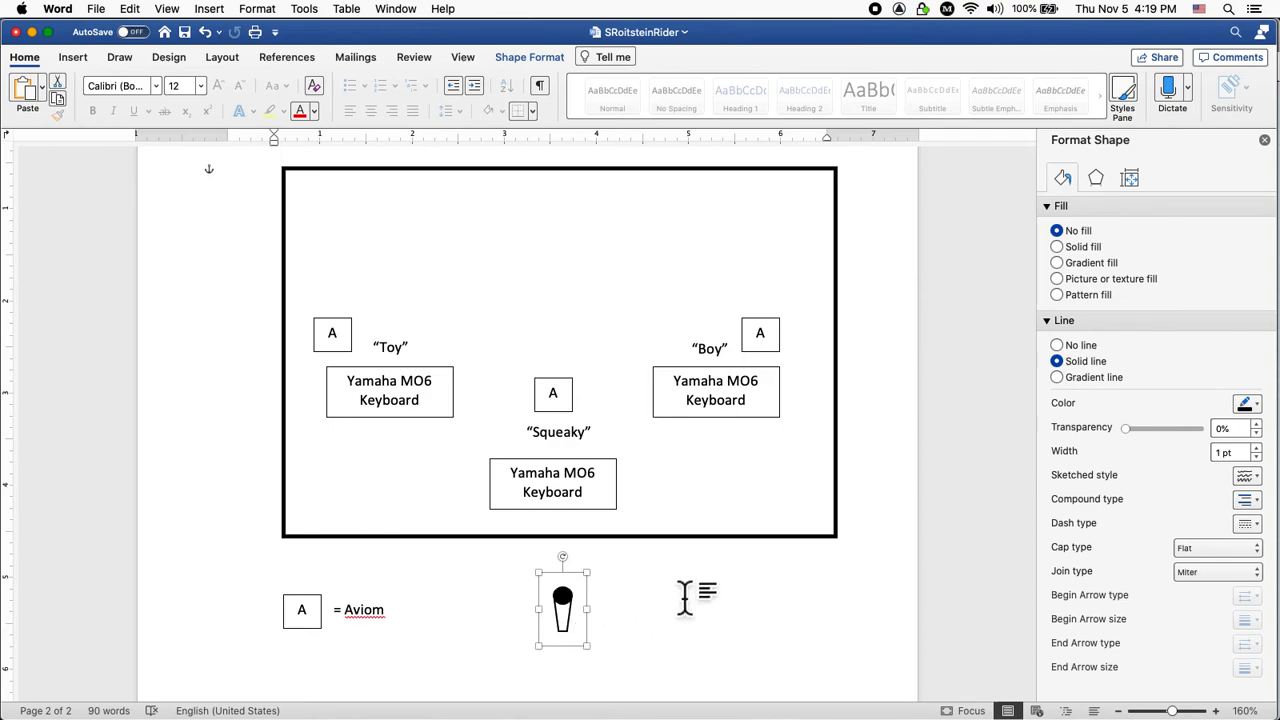
pyautogui.scroll(-3, 686, 594)
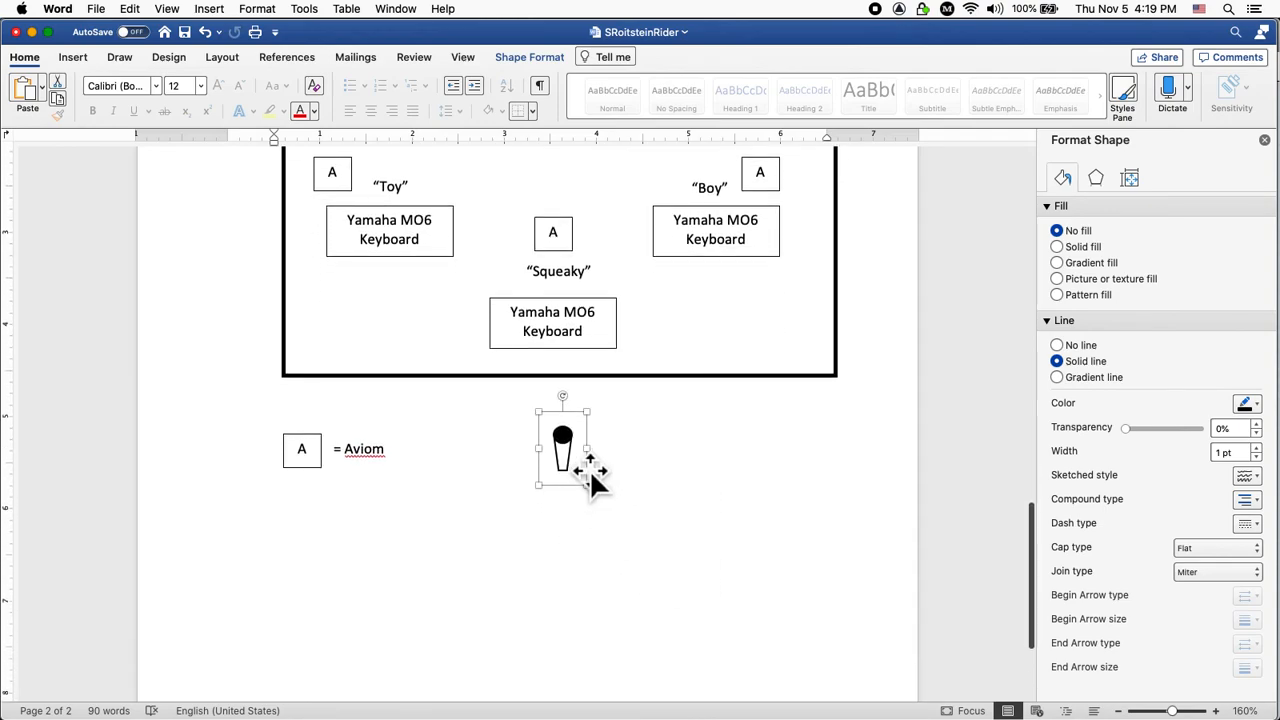
pyautogui.moveTo(590, 470); pyautogui.dragTo(329, 560)
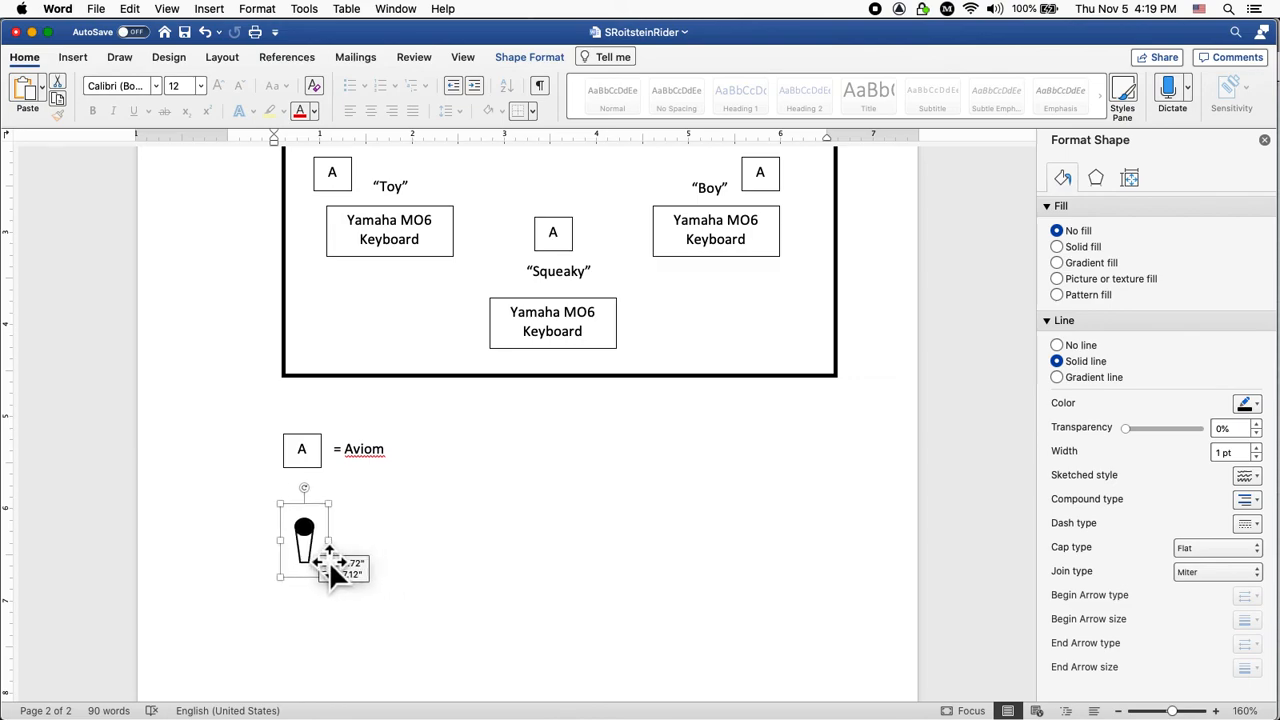
pyautogui.click(402, 560)
pyautogui.scroll(3, 403, 520)
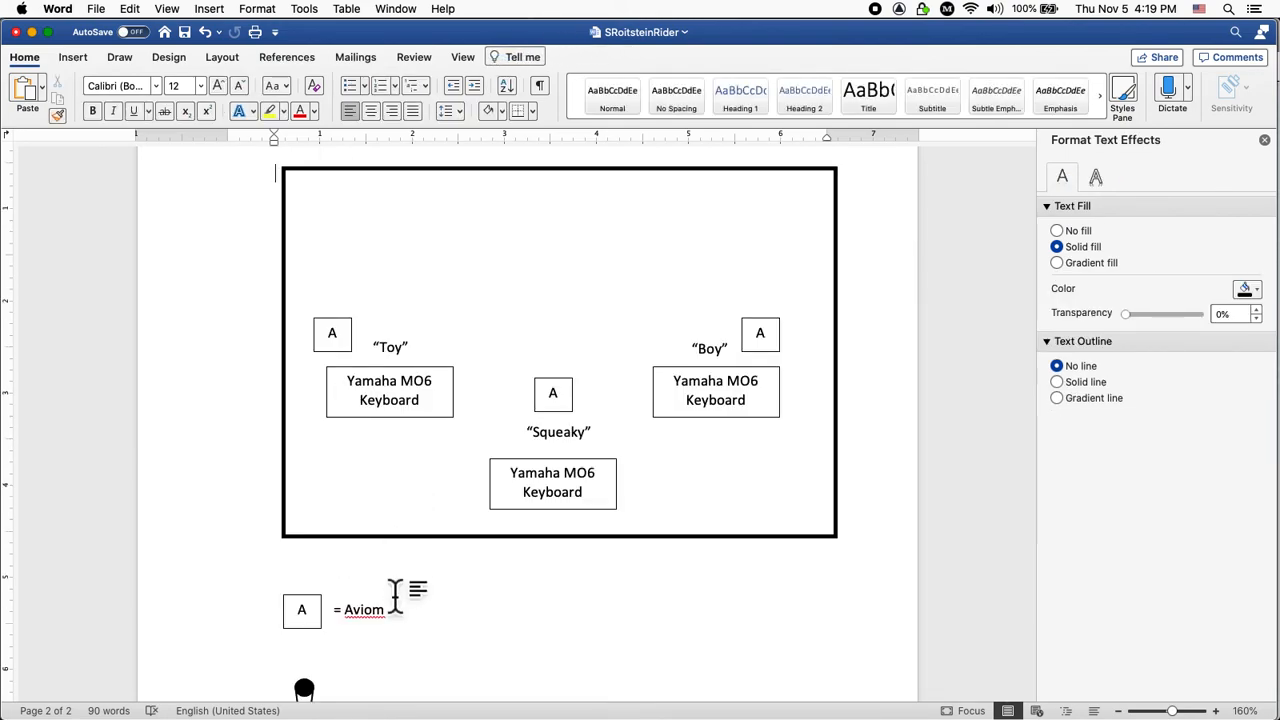
pyautogui.scroll(-2, 398, 597)
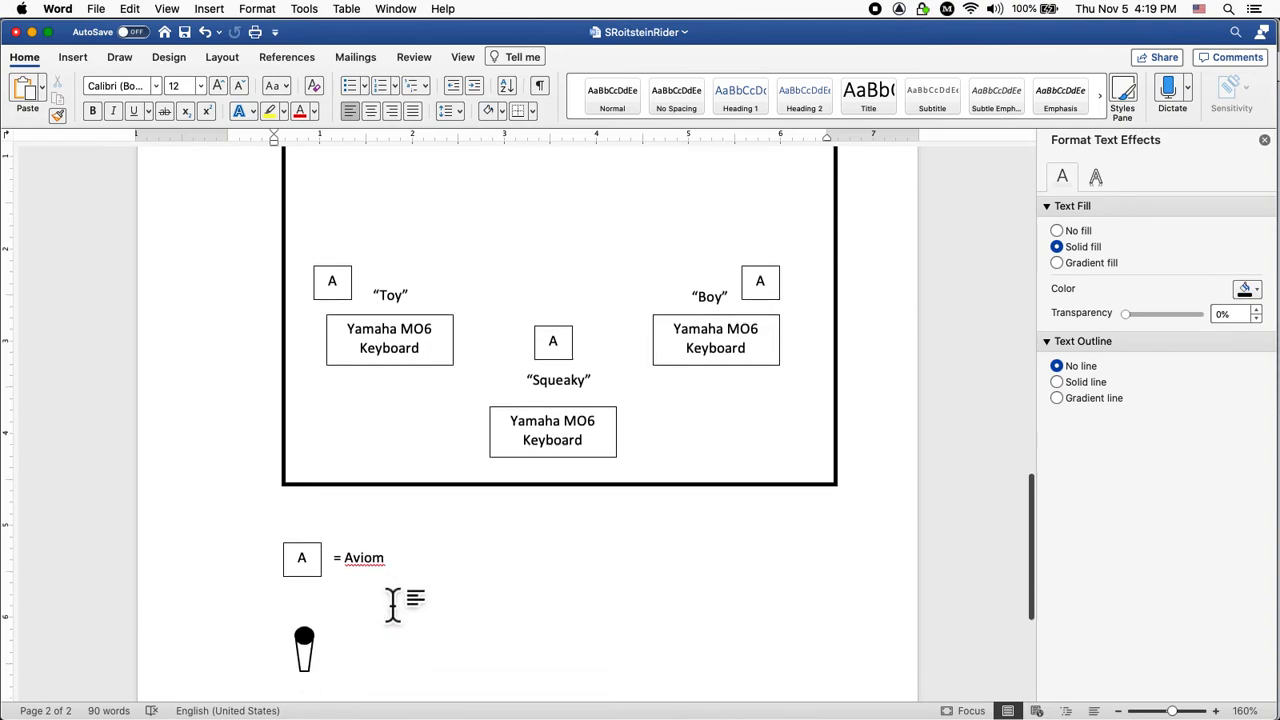
pyautogui.click(324, 645)
pyautogui.press('Up')
pyautogui.press('Up')
pyautogui.press('Up')
pyautogui.press('Up')
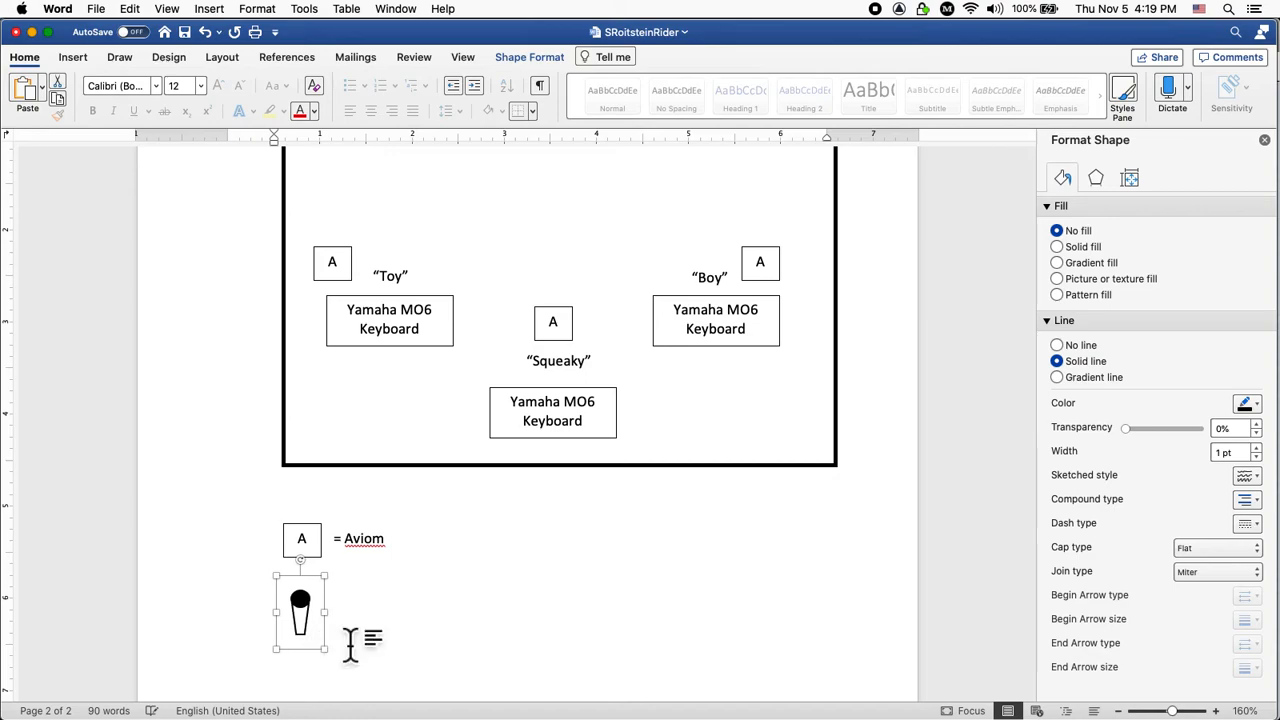
pyautogui.click(352, 645)
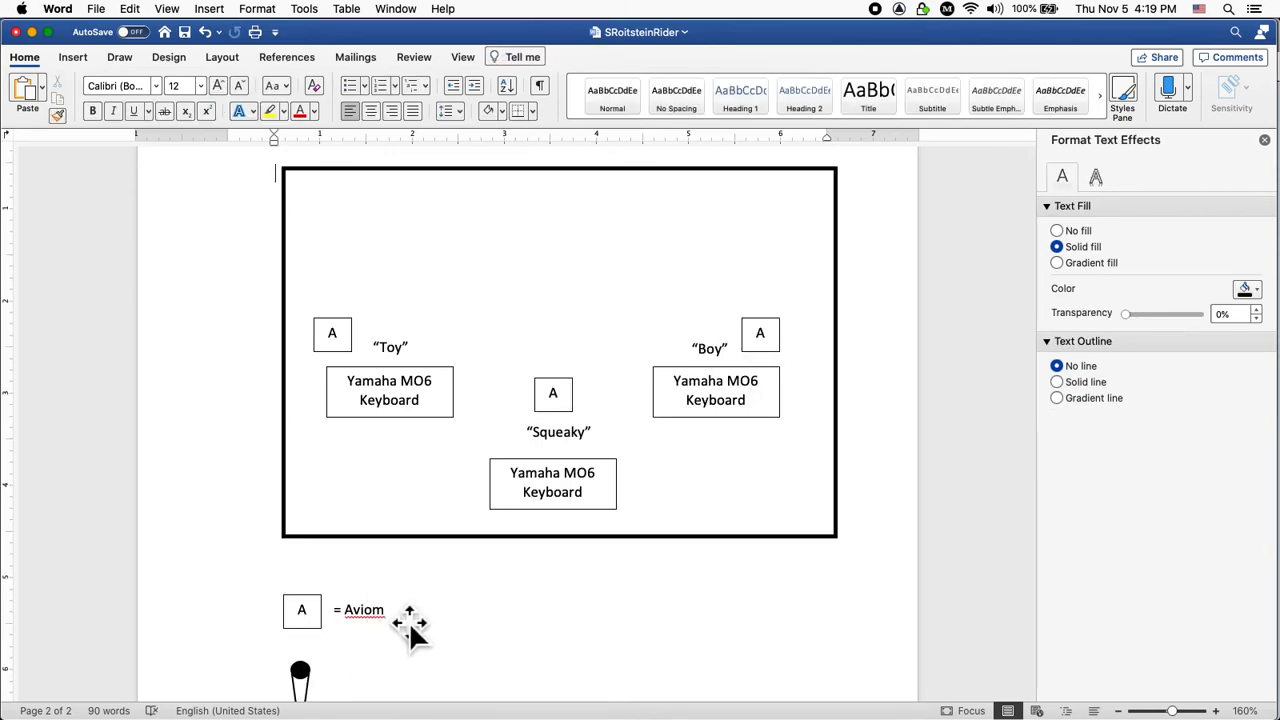
pyautogui.scroll(-2, 409, 622)
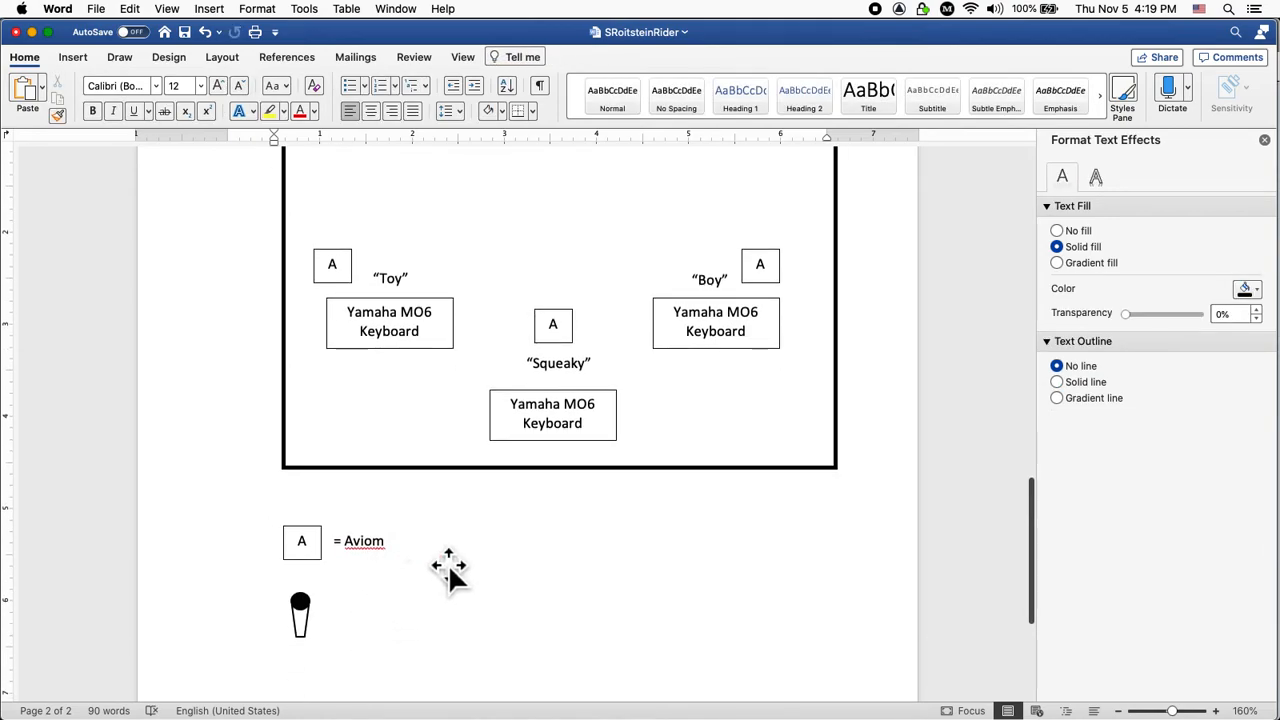
# Duplicate the = Aviom label next to the microphone symbol.
pyautogui.rightClick(371, 566)
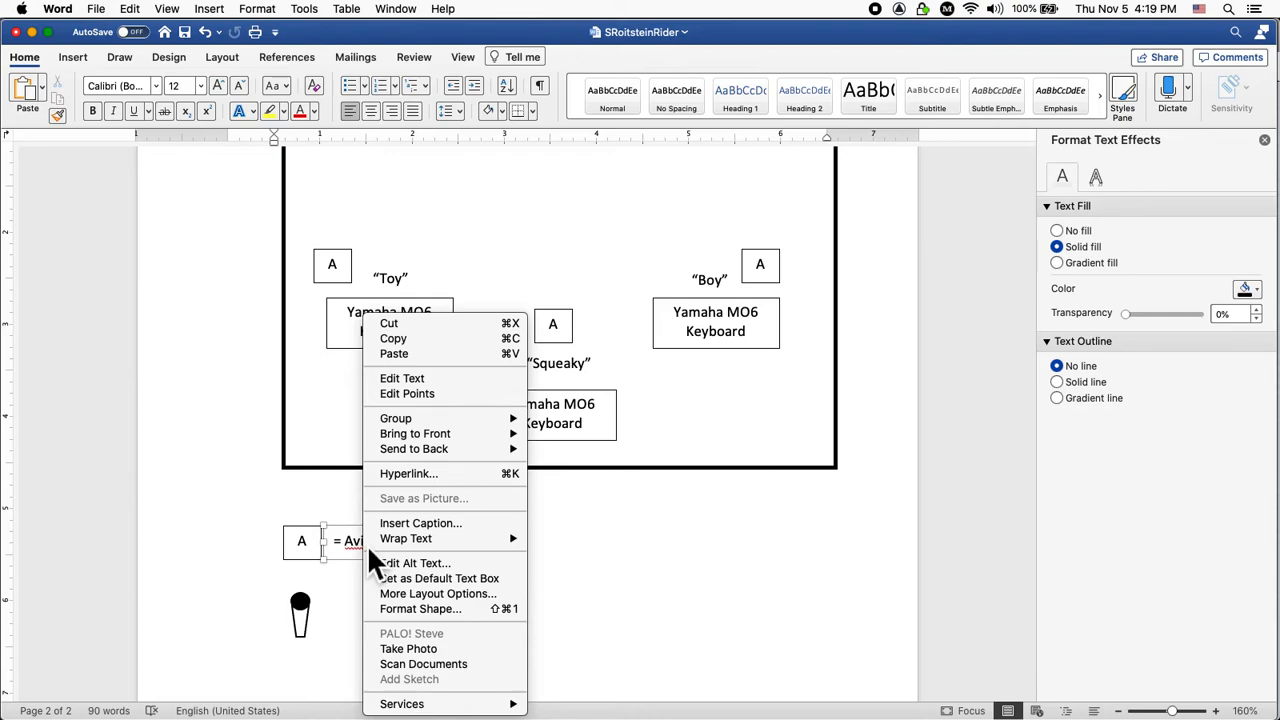
pyautogui.click(585, 556)
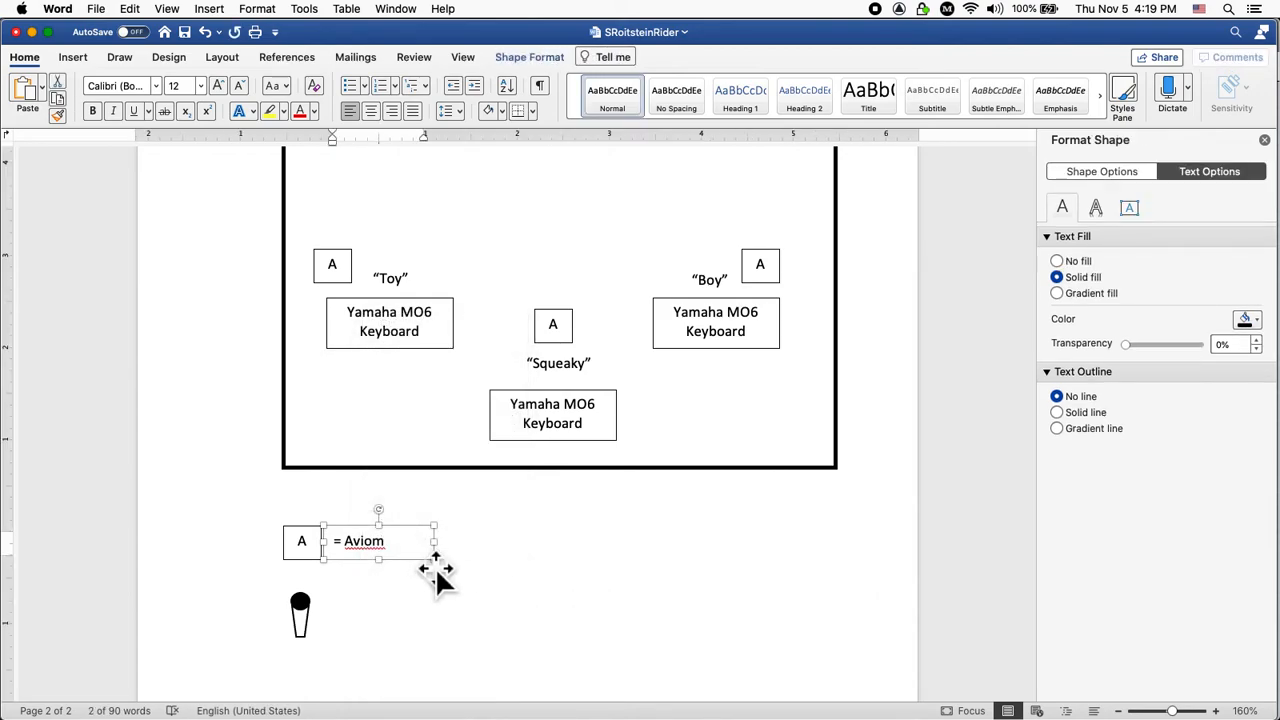
pyautogui.rightClick(421, 556)
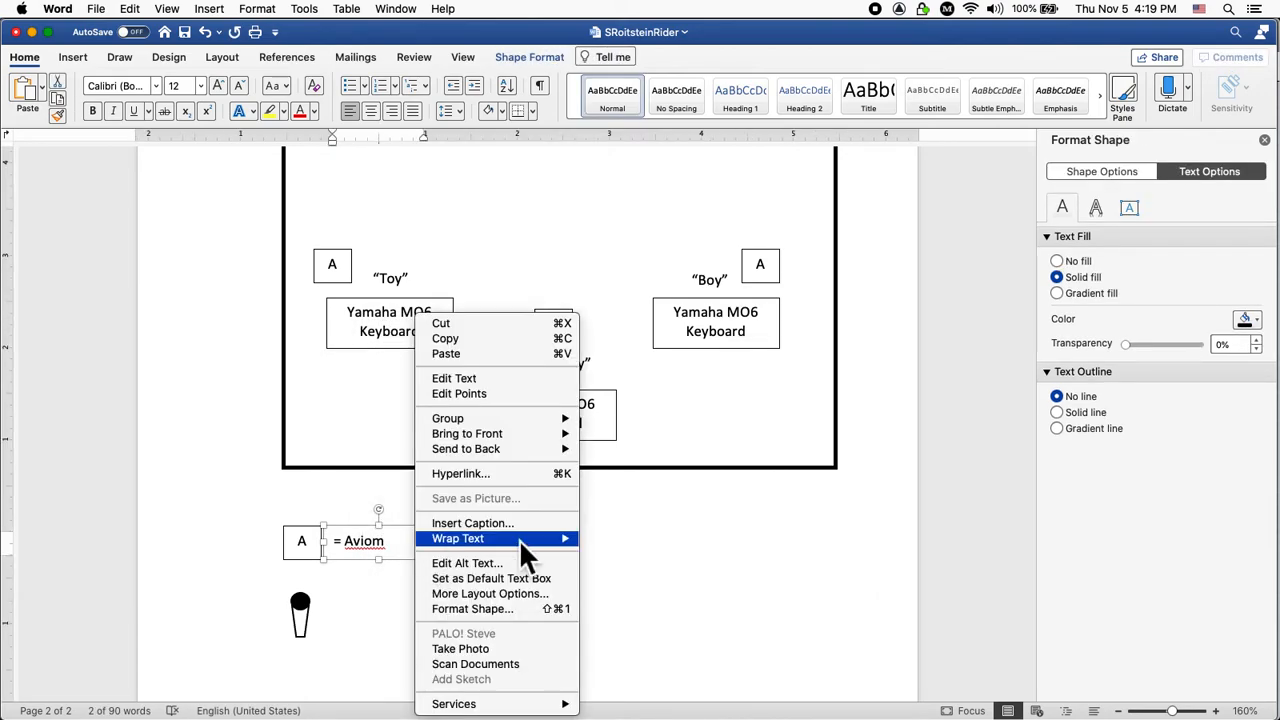
pyautogui.click(619, 546)
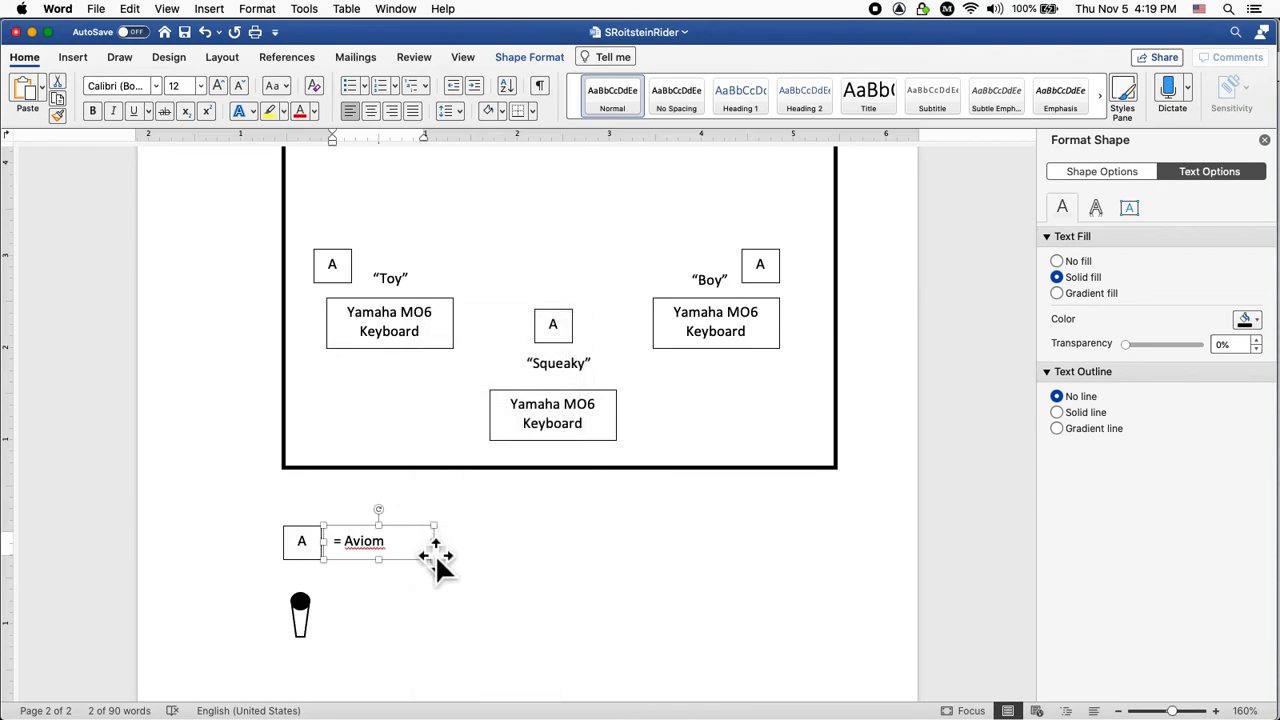
pyautogui.moveTo(422, 548); pyautogui.dragTo(420, 609)
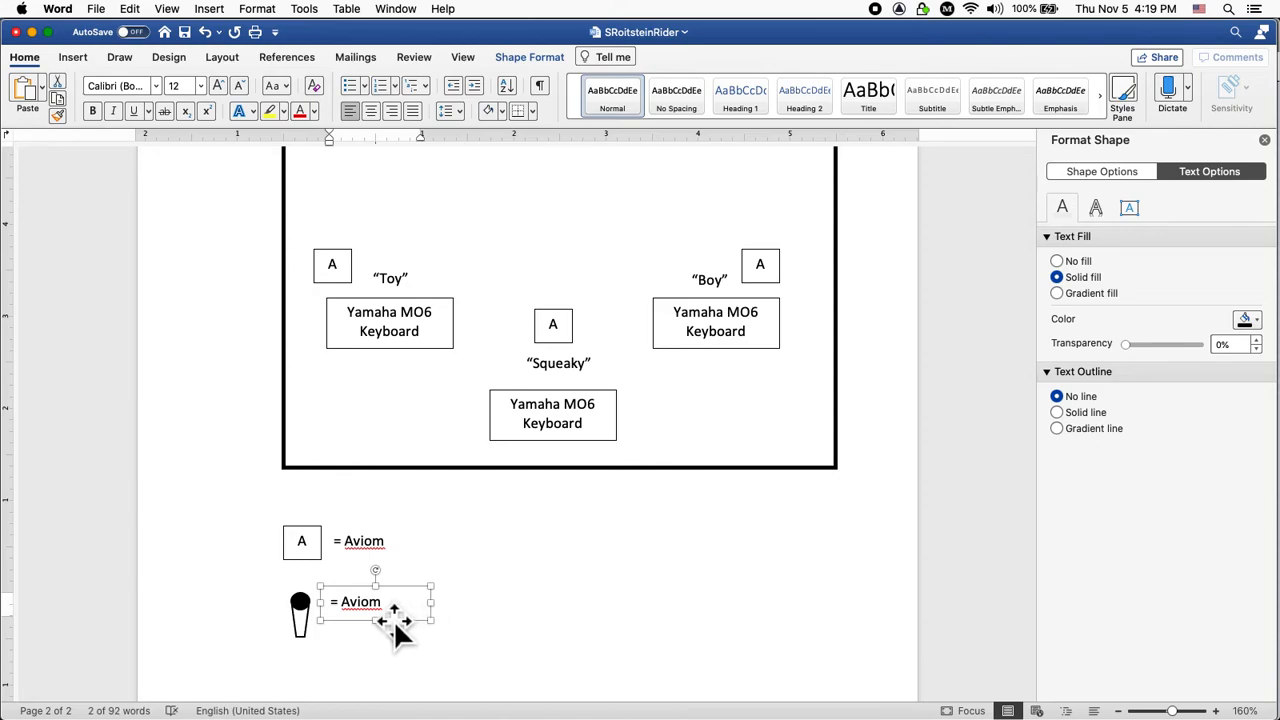
pyautogui.doubleClick(385, 605)
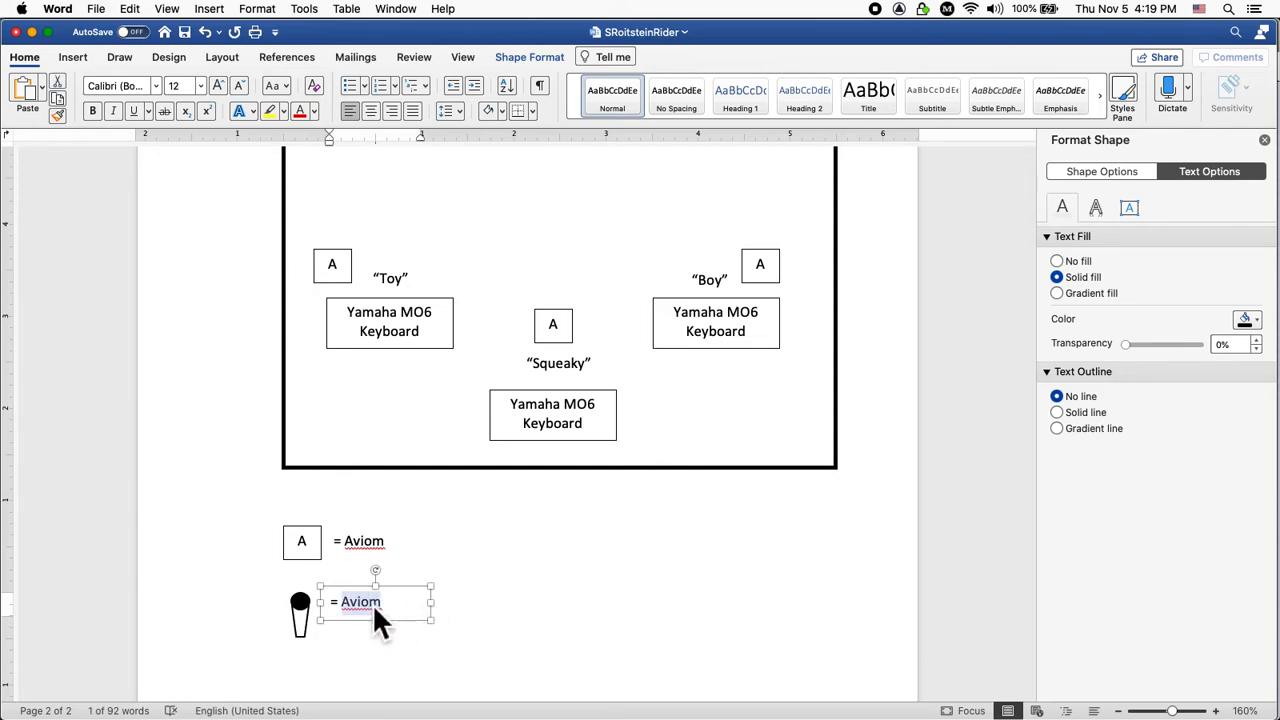
# Select the Shure SM 58 mic description in the page-1 list.
pyautogui.scroll(-3, 234, 529)
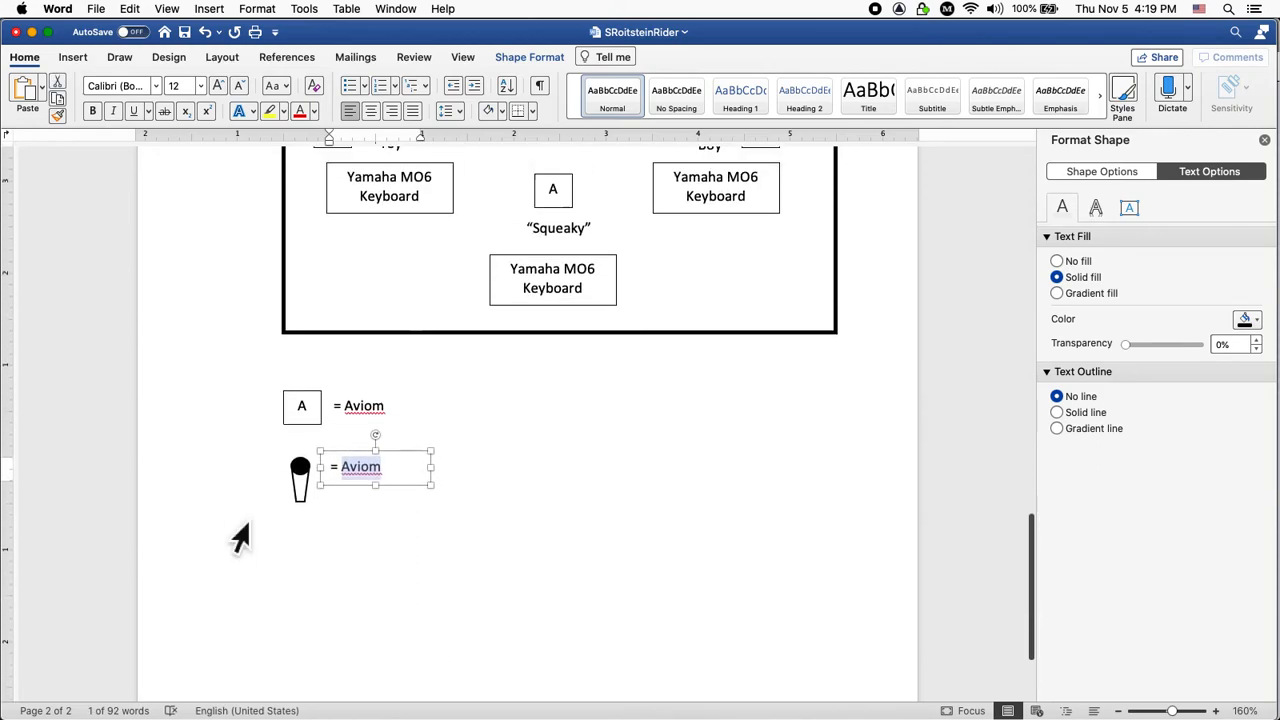
pyautogui.scroll(10, 240, 537)
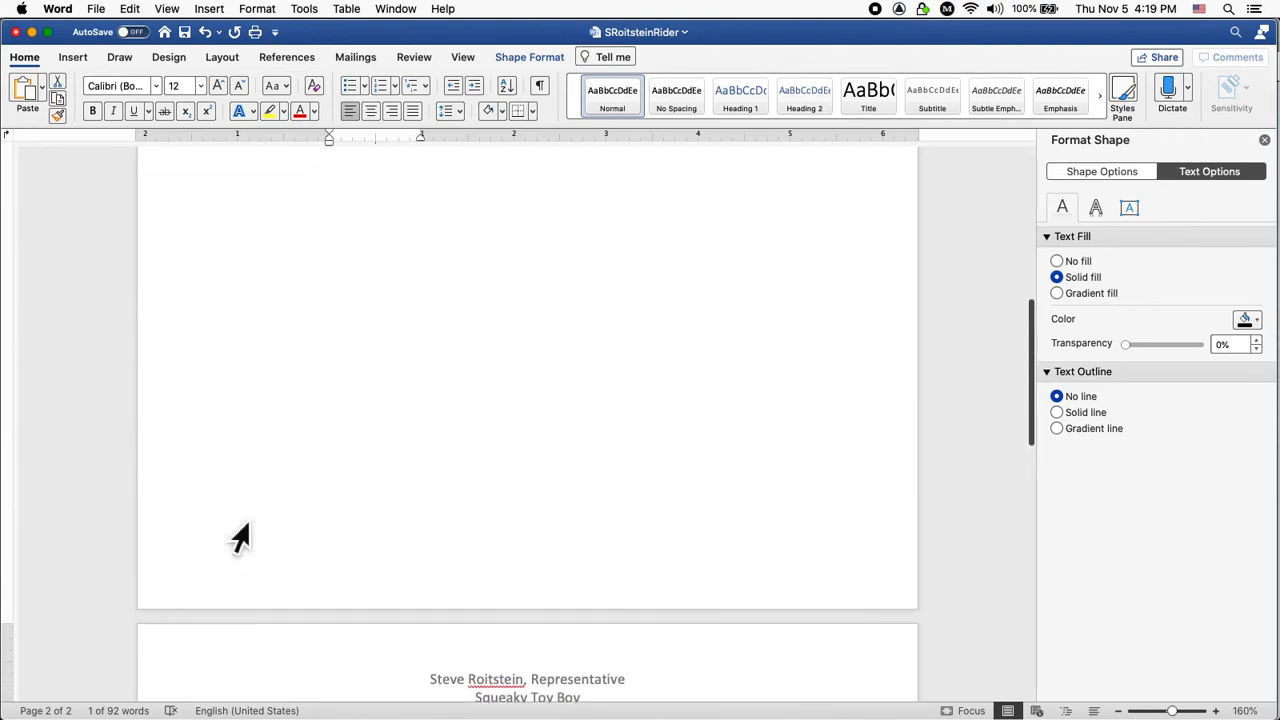
pyautogui.scroll(10, 240, 537)
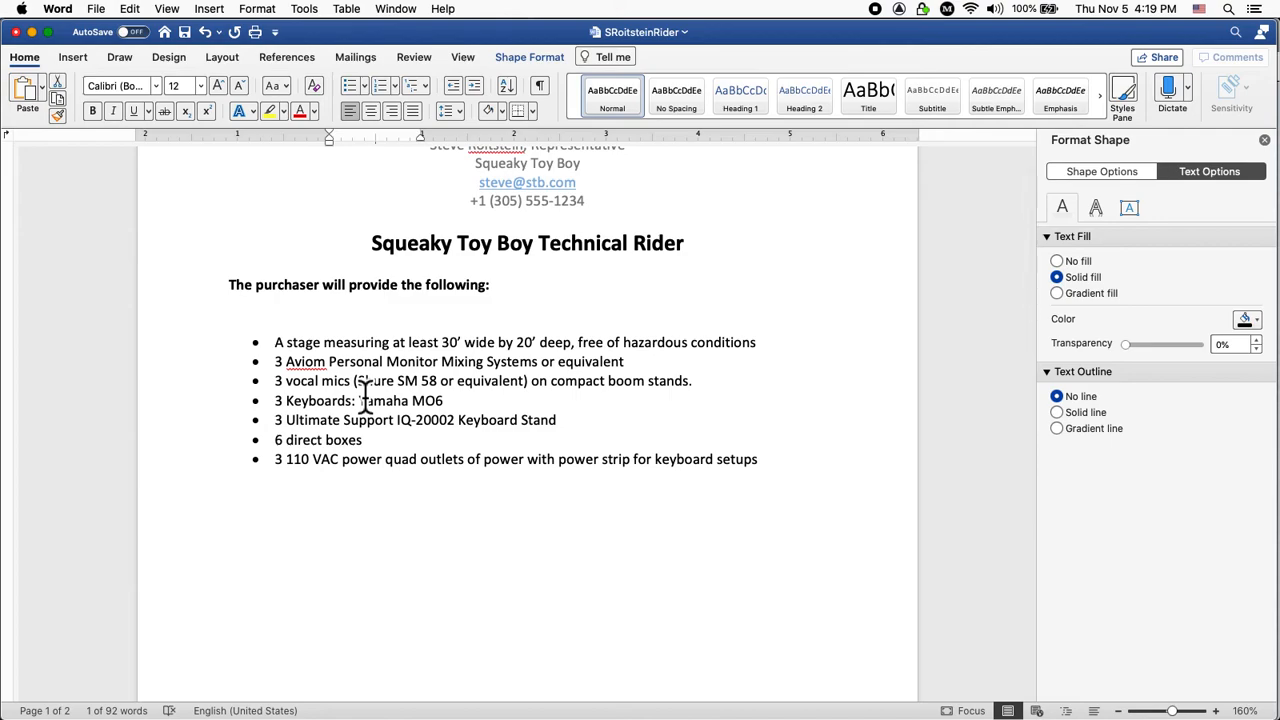
pyautogui.doubleClick(380, 383)
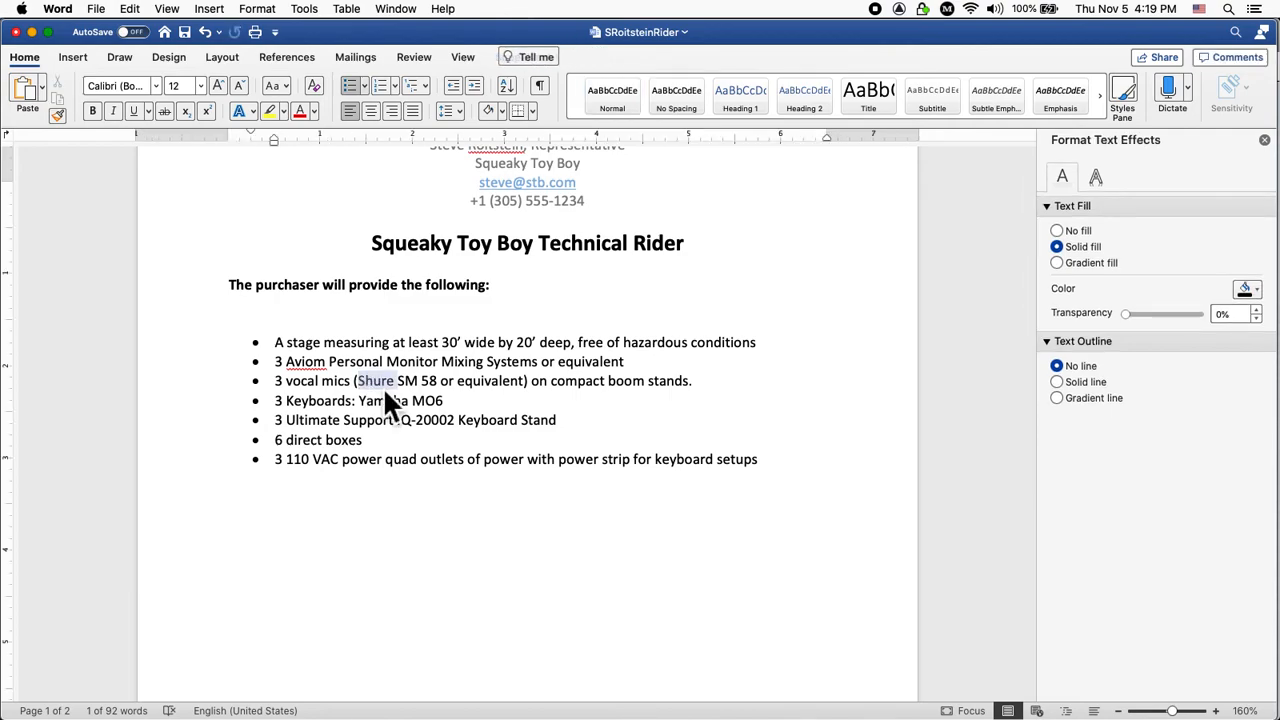
pyautogui.keyDown('shift'); pyautogui.click(705, 390); pyautogui.keyUp('shift')
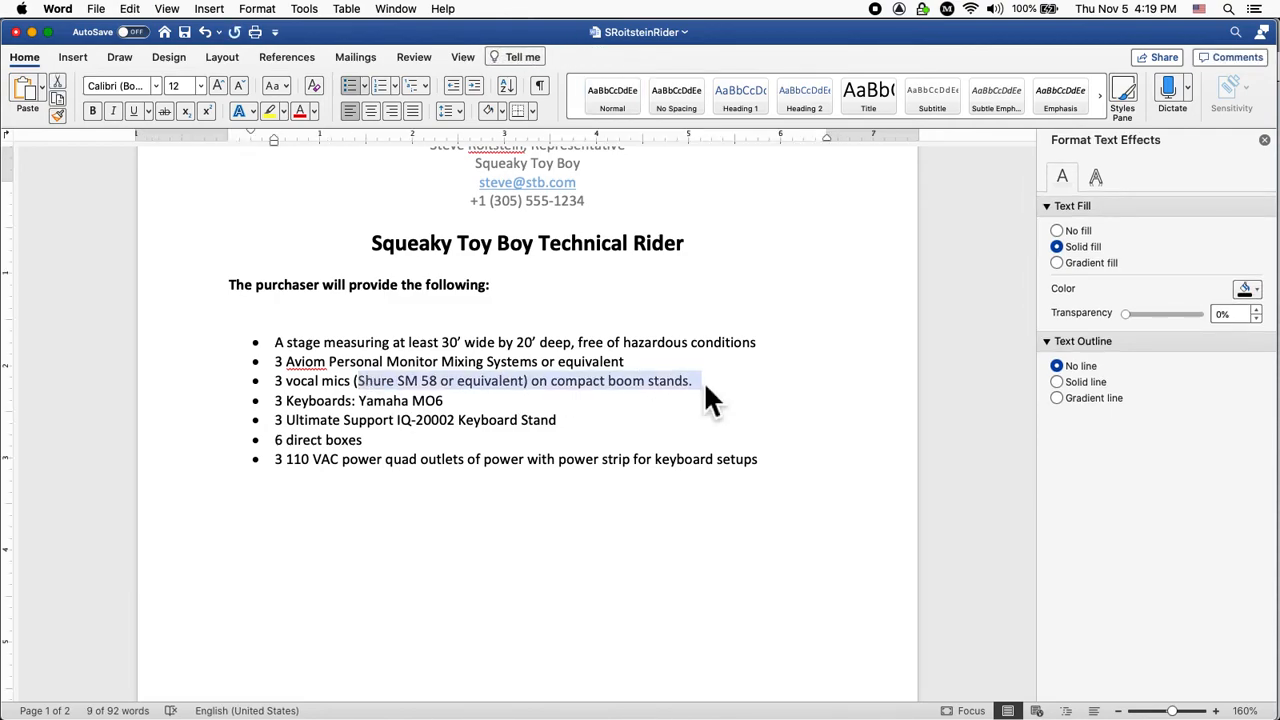
# Replace 'Aviom' in the copied label with the mic description, pasted as unformatted text.
pyautogui.scroll(-15, 706, 395)
pyautogui.scroll(-5, 722, 398)
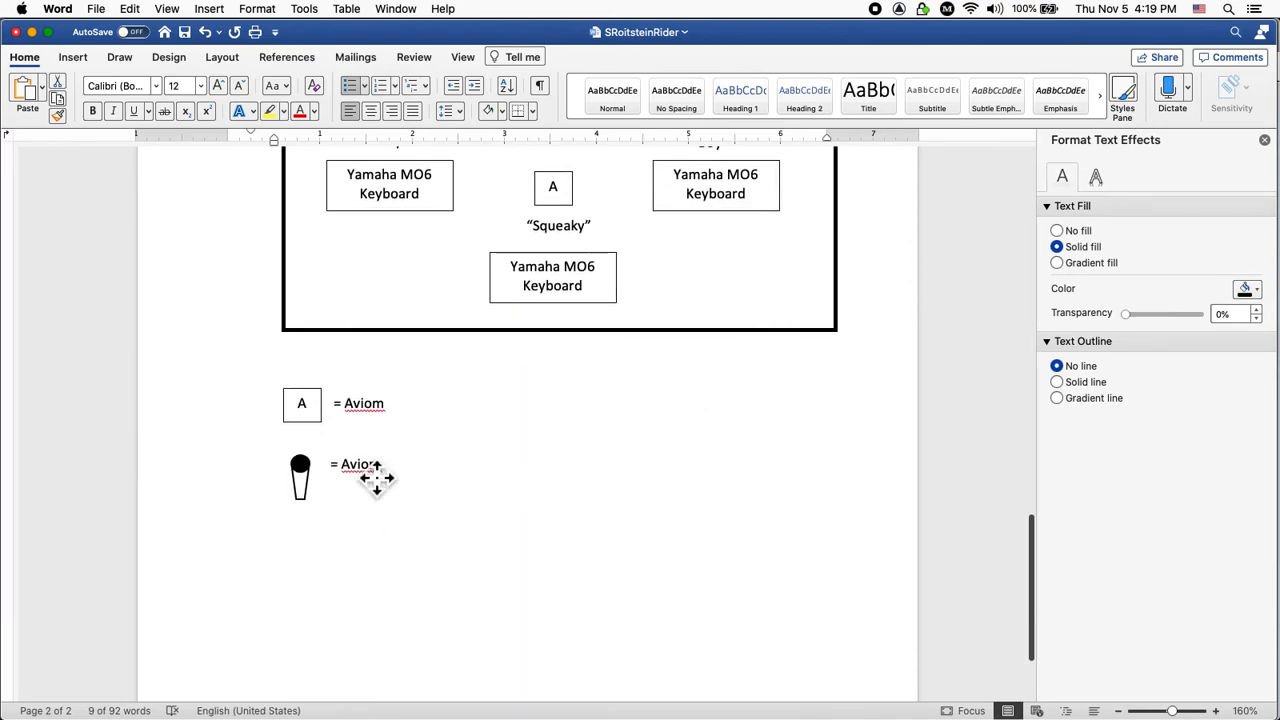
pyautogui.click(374, 478)
pyautogui.doubleClick(370, 466)
pyautogui.press('BackSpace')
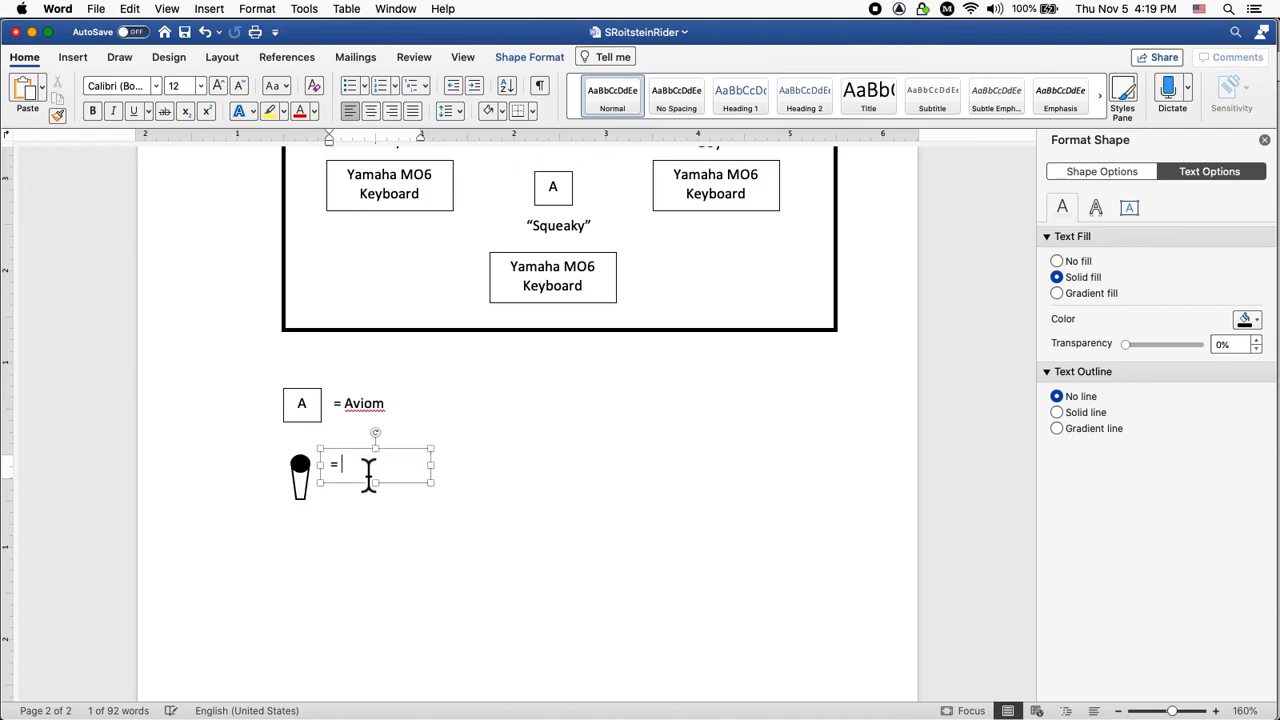
pyautogui.press('super+v')
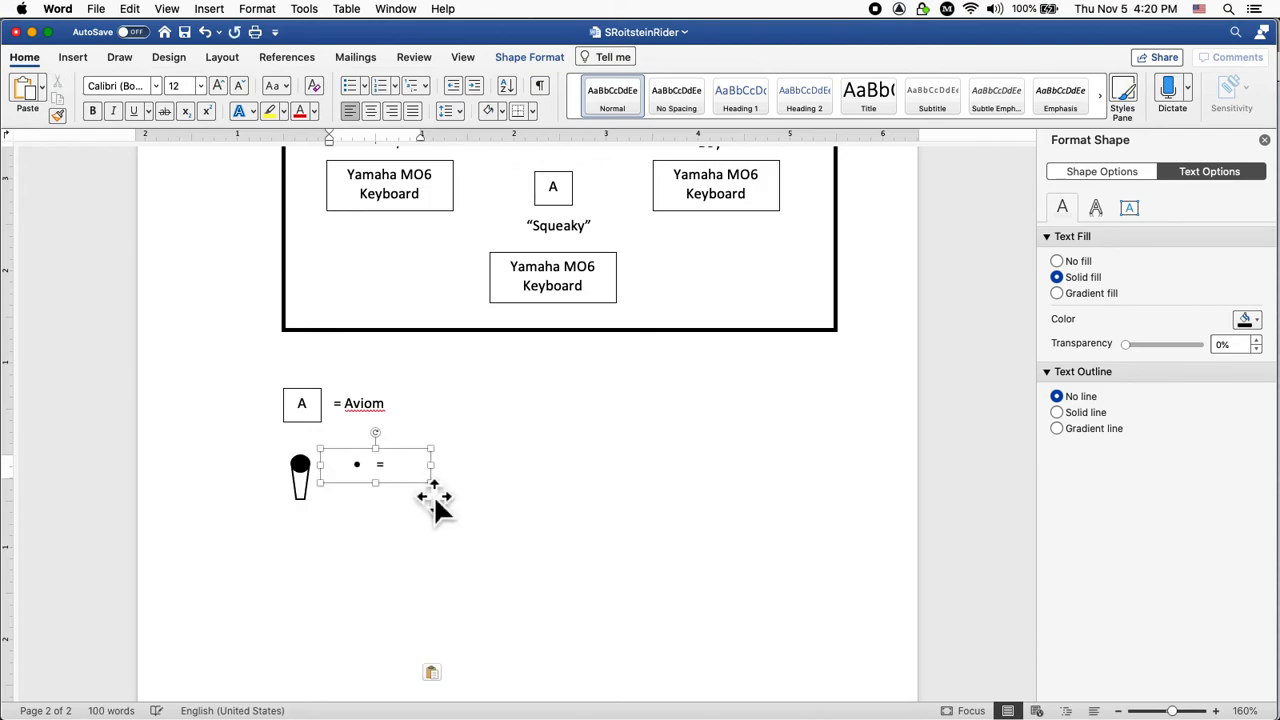
pyautogui.press('super+z')
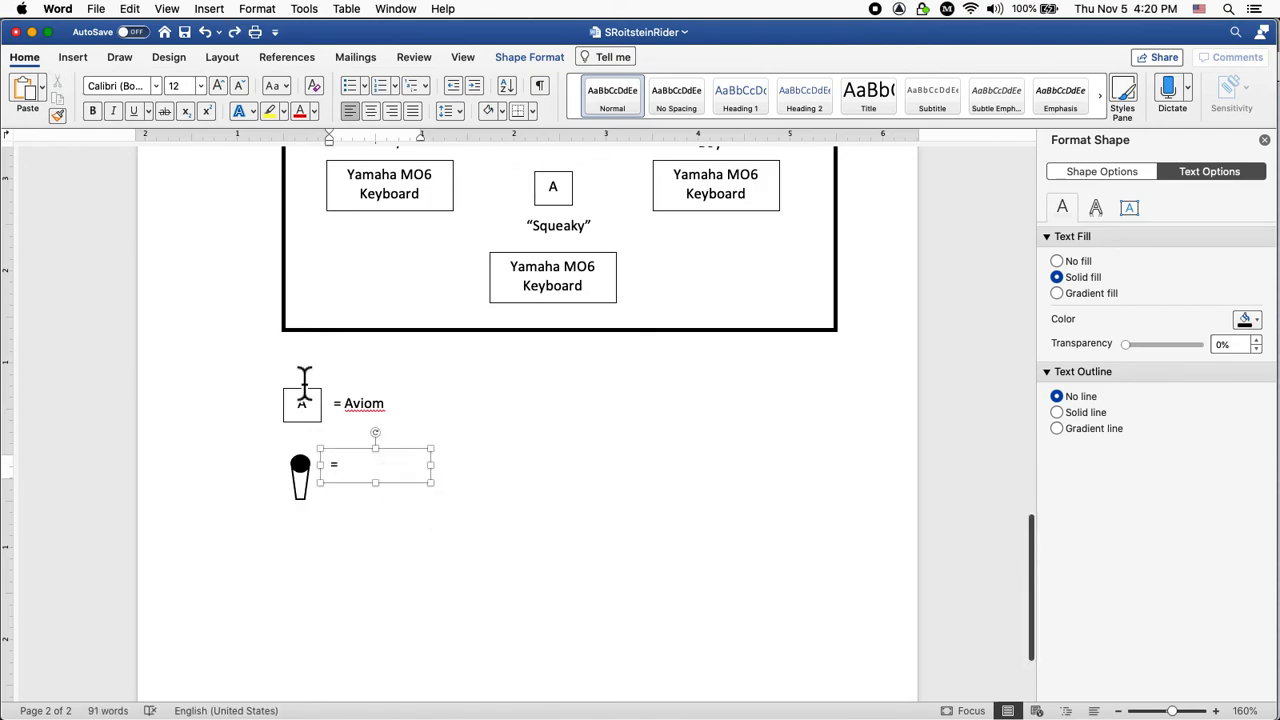
pyautogui.click(133, 10)
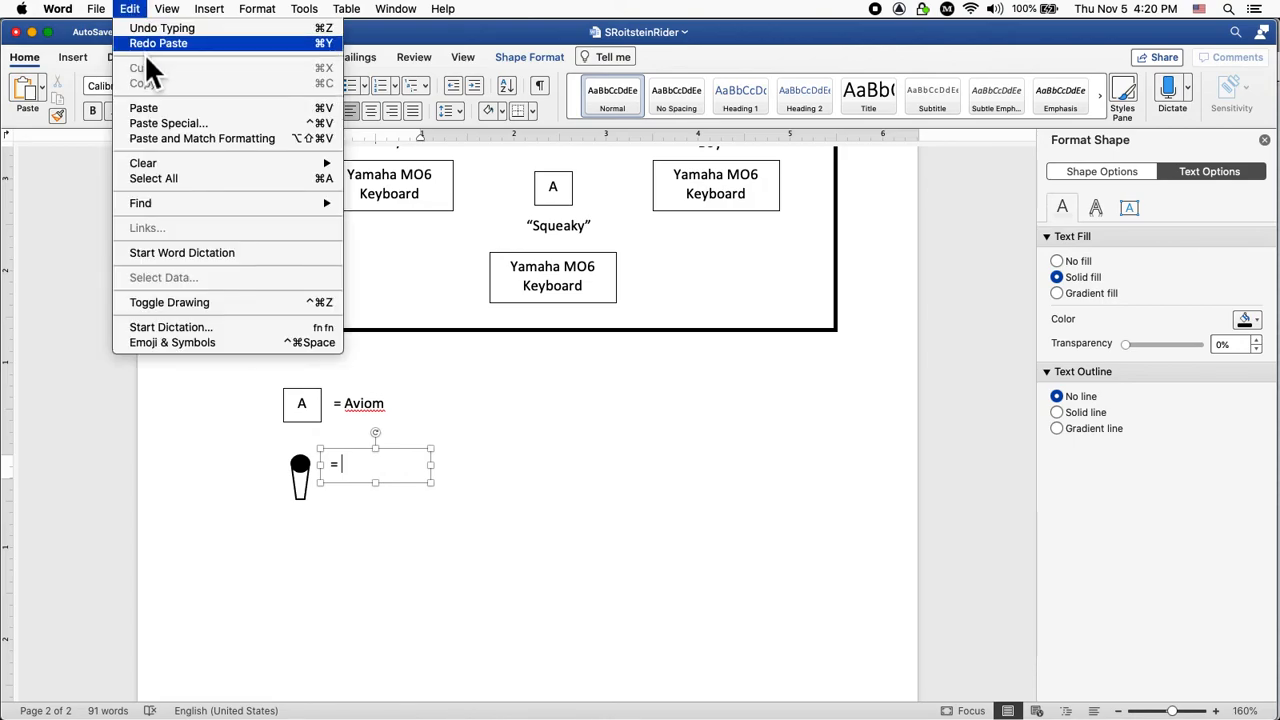
pyautogui.click(160, 123)
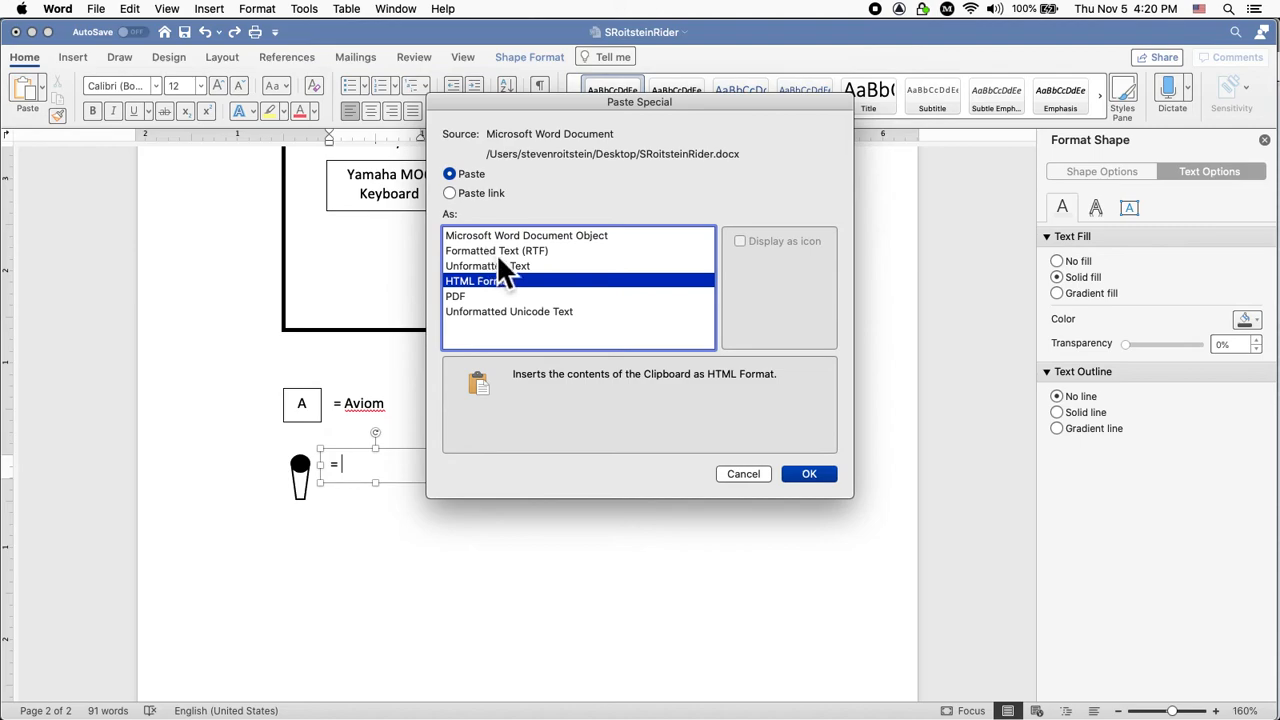
pyautogui.click(508, 266)
pyautogui.press('Return')
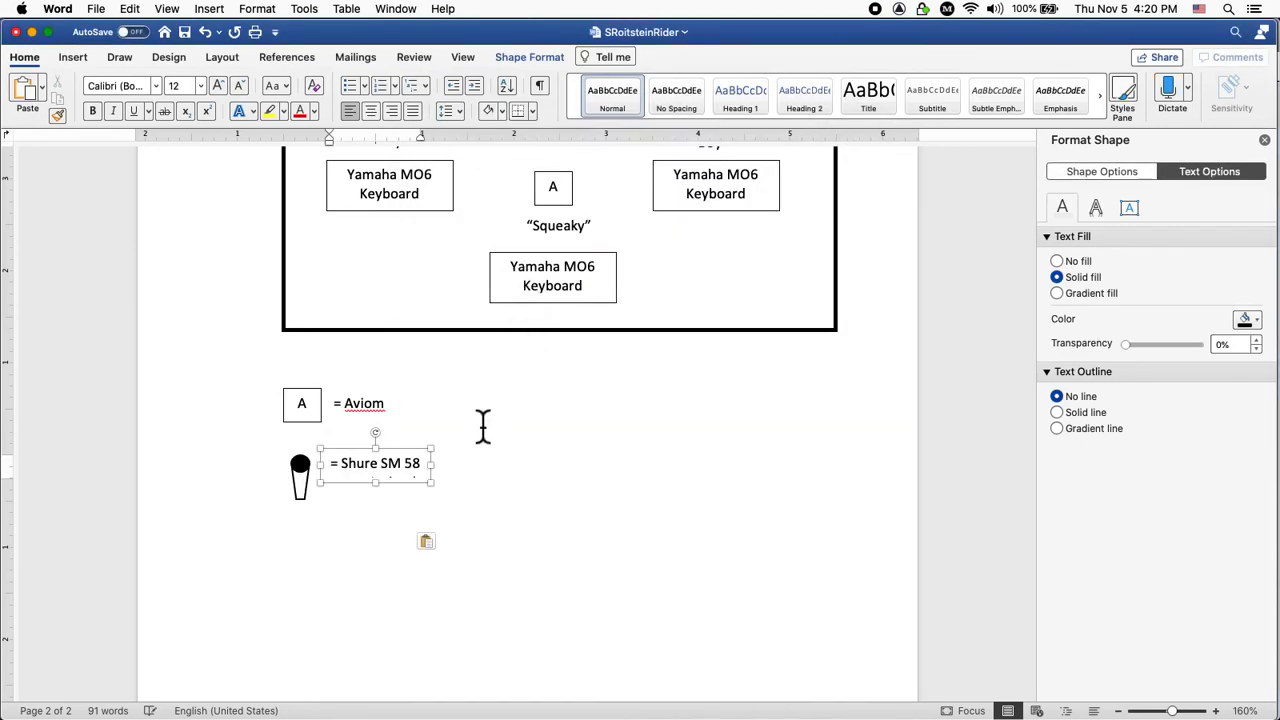
# Trim the label to '= Shure SM 58 on compact boom stand' and fit the box to it.
pyautogui.moveTo(455, 510); pyautogui.dragTo(710, 504)
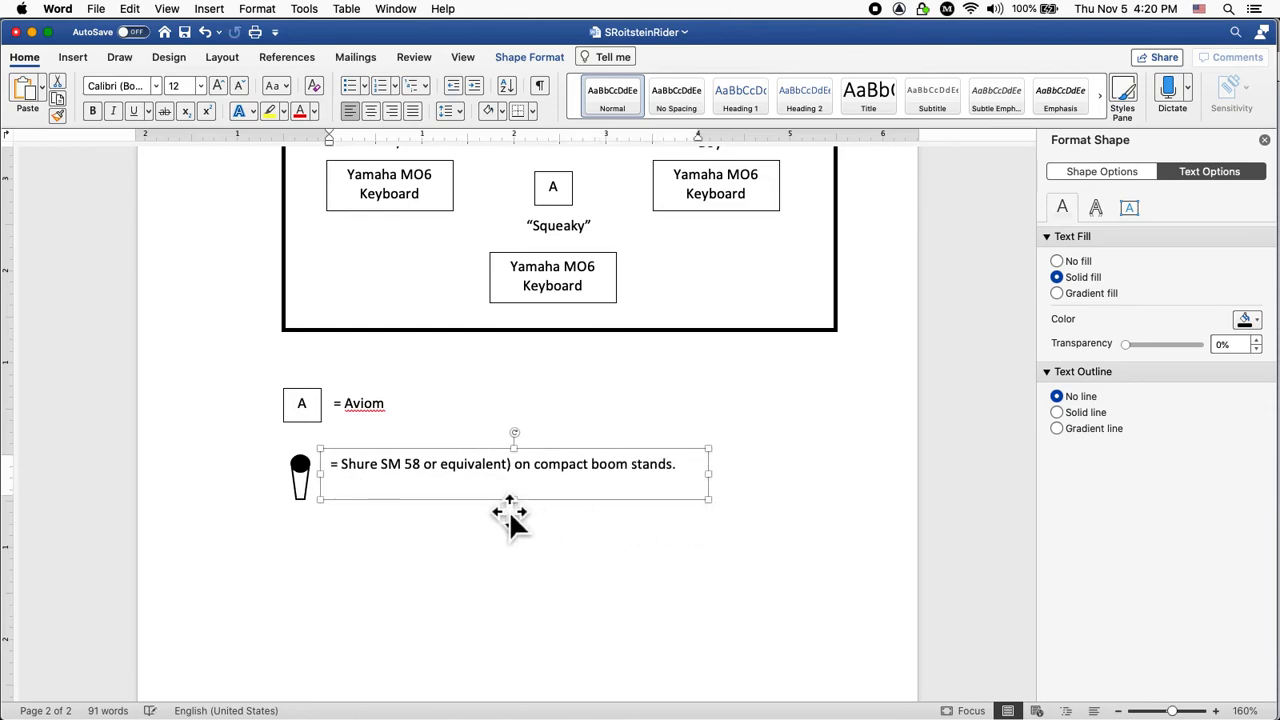
pyautogui.click(514, 464)
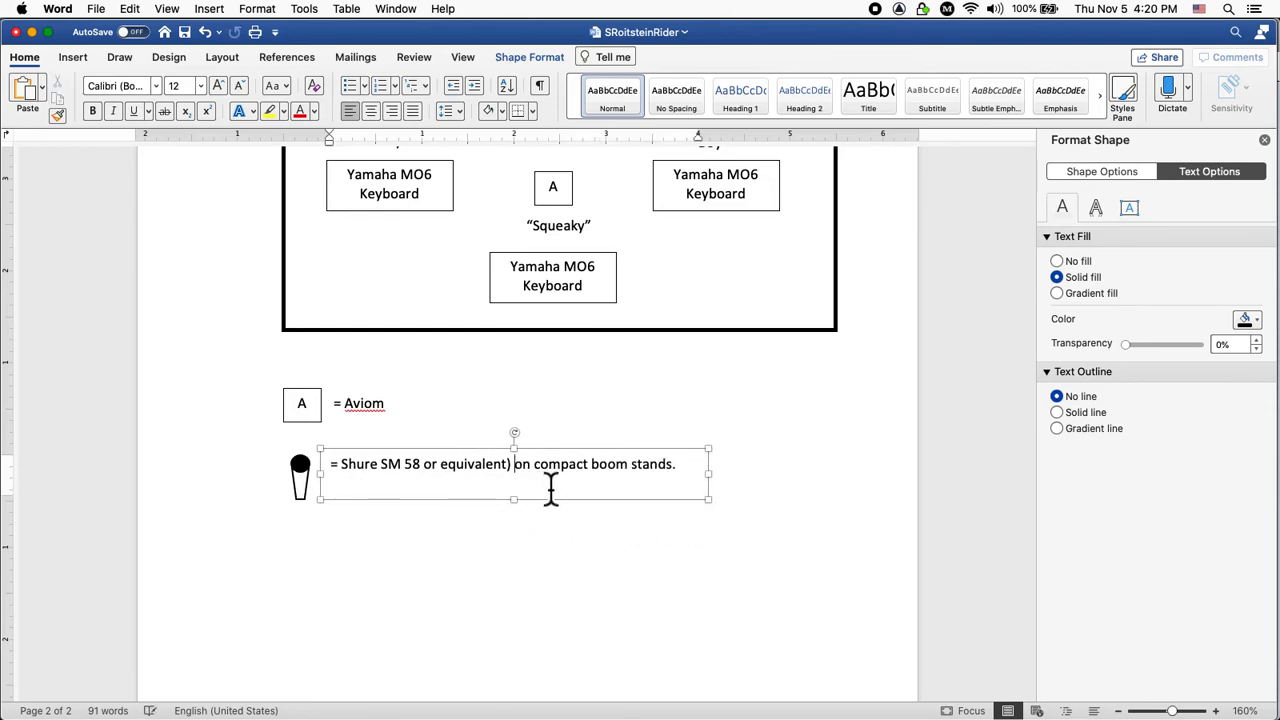
pyautogui.press('BackSpace')
pyautogui.press('BackSpace')
pyautogui.press('BackSpace')
pyautogui.press('BackSpace')
pyautogui.press('BackSpace')
pyautogui.press('BackSpace')
pyautogui.press('BackSpace')
pyautogui.press('BackSpace')
pyautogui.press('BackSpace')
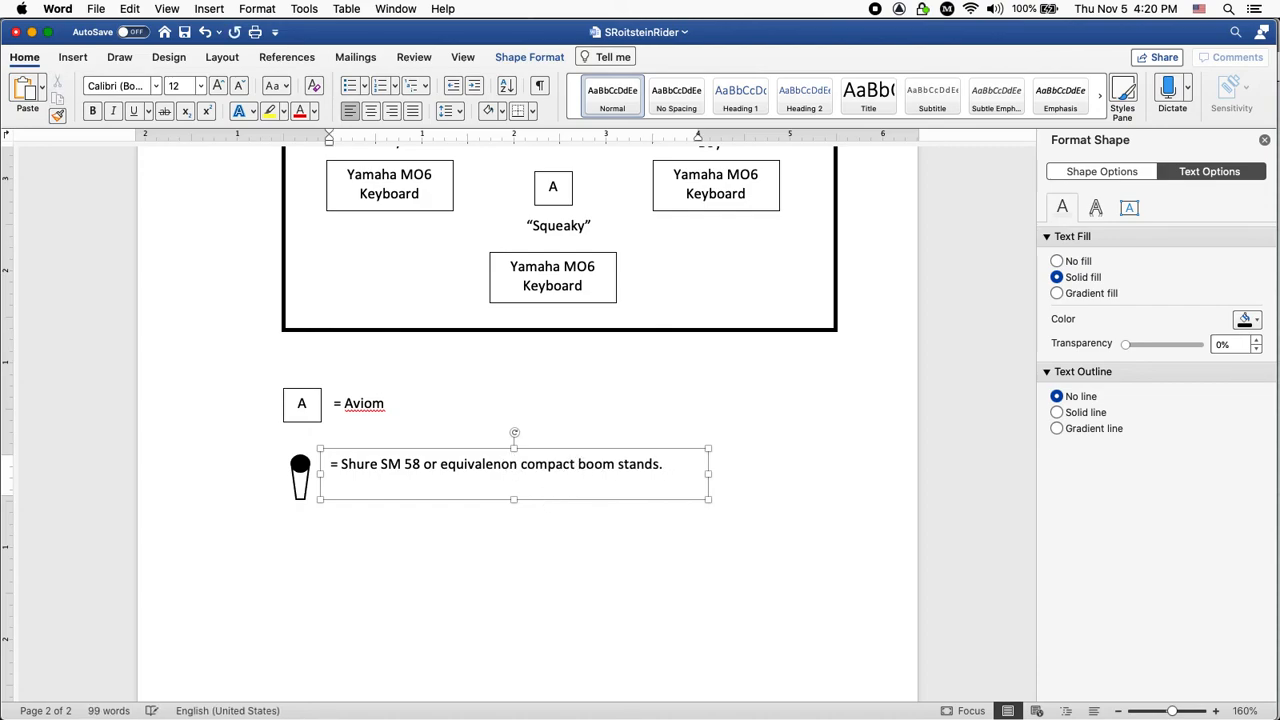
pyautogui.press('BackSpace')
pyautogui.press('BackSpace')
pyautogui.press('BackSpace')
pyautogui.press('BackSpace')
pyautogui.press('BackSpace')
pyautogui.press('BackSpace')
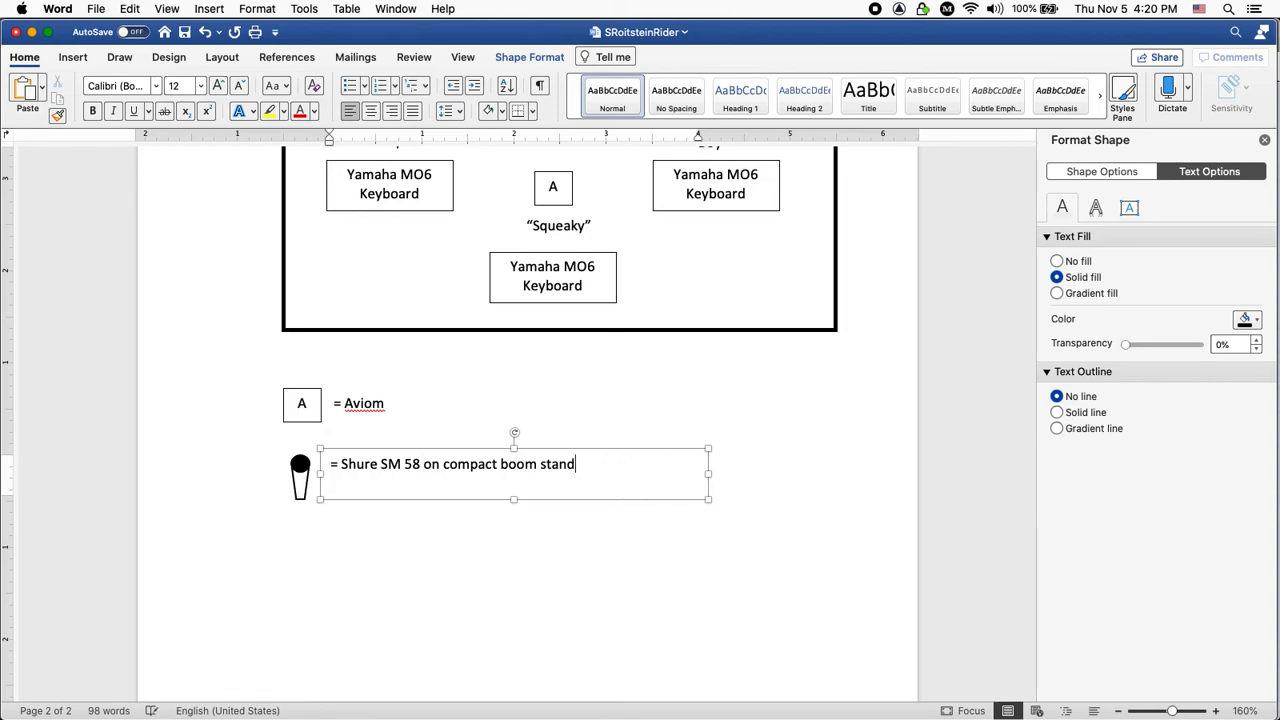
pyautogui.moveTo(729, 524); pyautogui.dragTo(627, 516)
# Nudge the Shure SM 58 caption box slightly down.
pyautogui.click(683, 510)
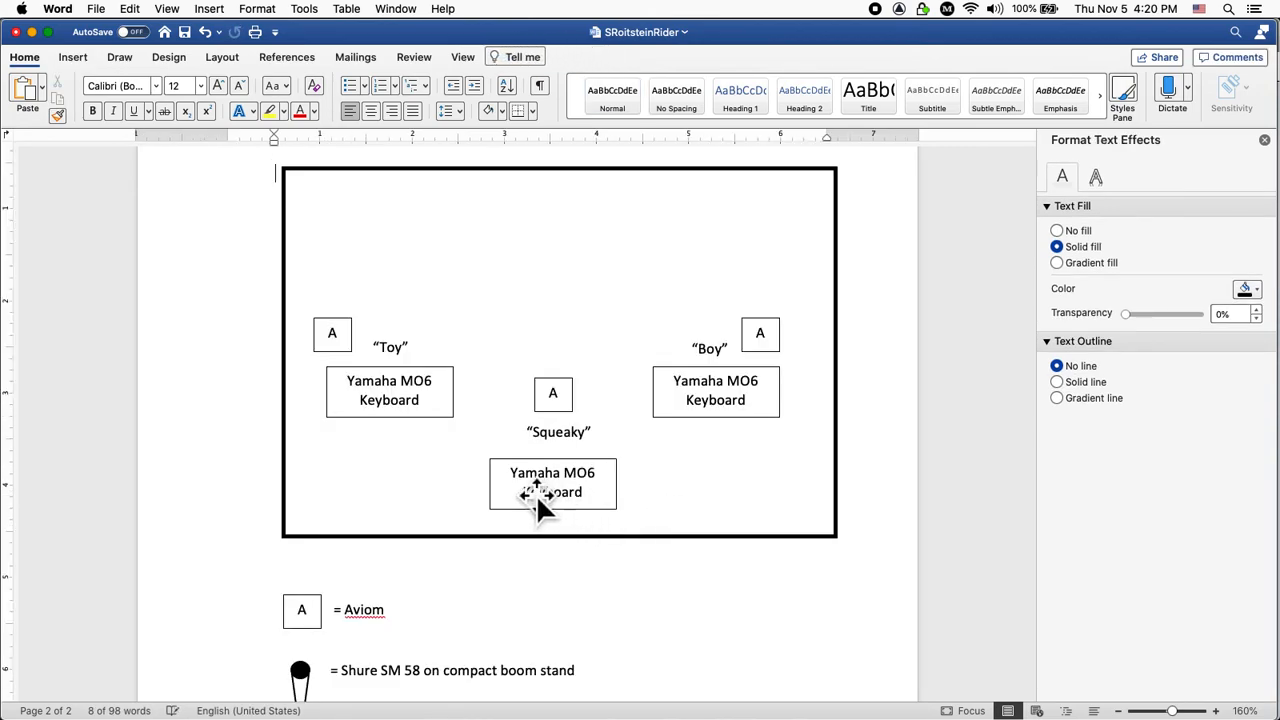
pyautogui.scroll(-3, 654, 600)
pyautogui.click(547, 558)
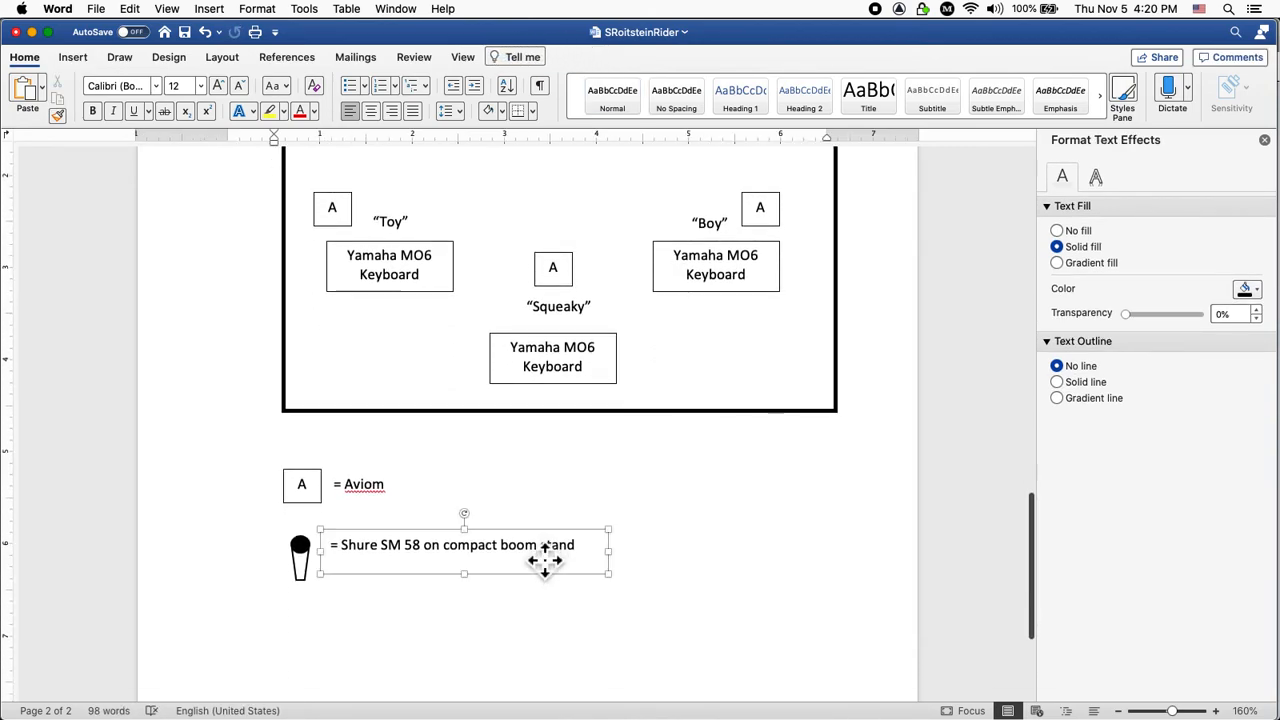
pyautogui.press('Down')
pyautogui.press('Down')
pyautogui.press('Down')
pyautogui.press('Down')
pyautogui.press('Down')
pyautogui.press('Down')
pyautogui.press('Down')
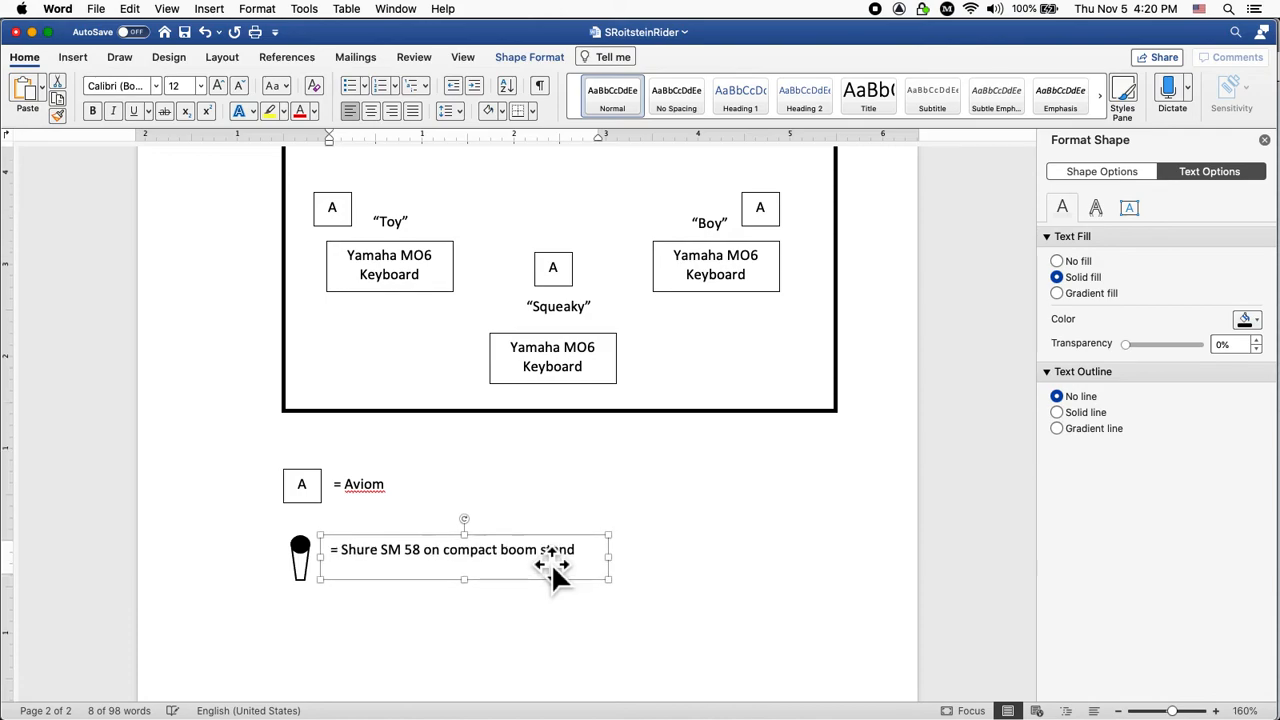
pyautogui.click(680, 565)
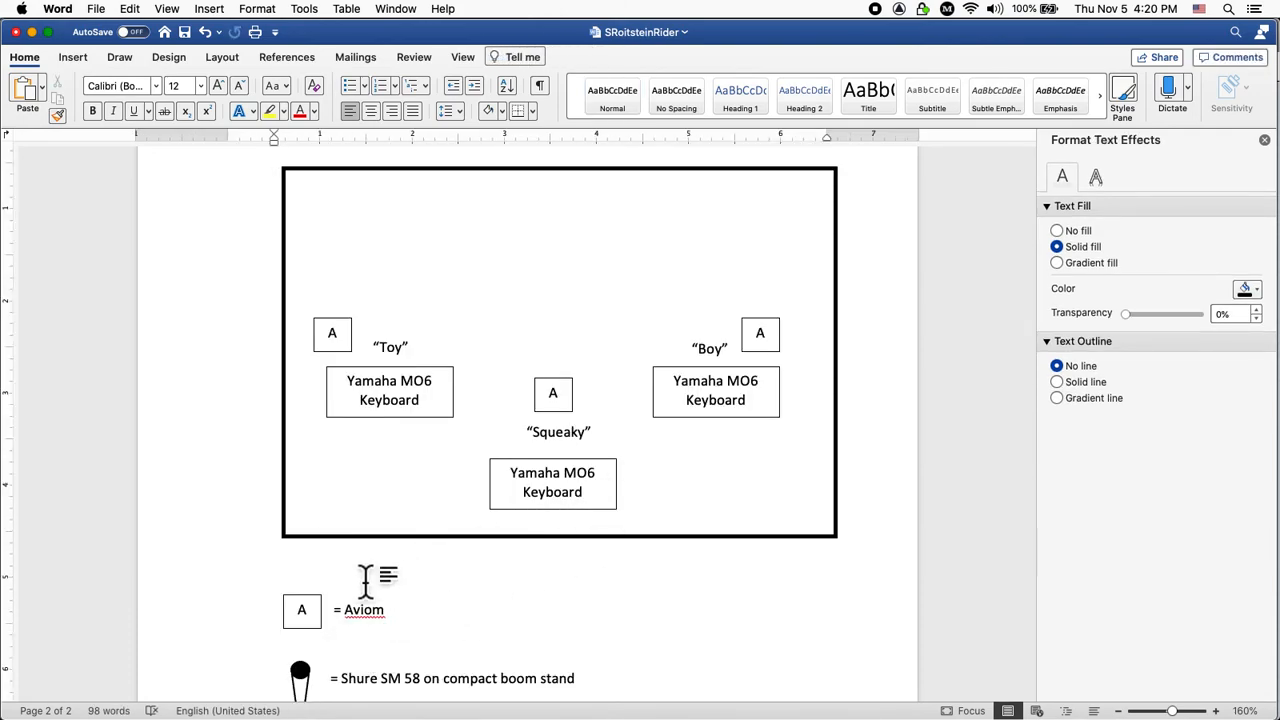
# Place microphone copies beside the Squeaky and Toy labels in the stage plot.
pyautogui.scroll(-2, 363, 600)
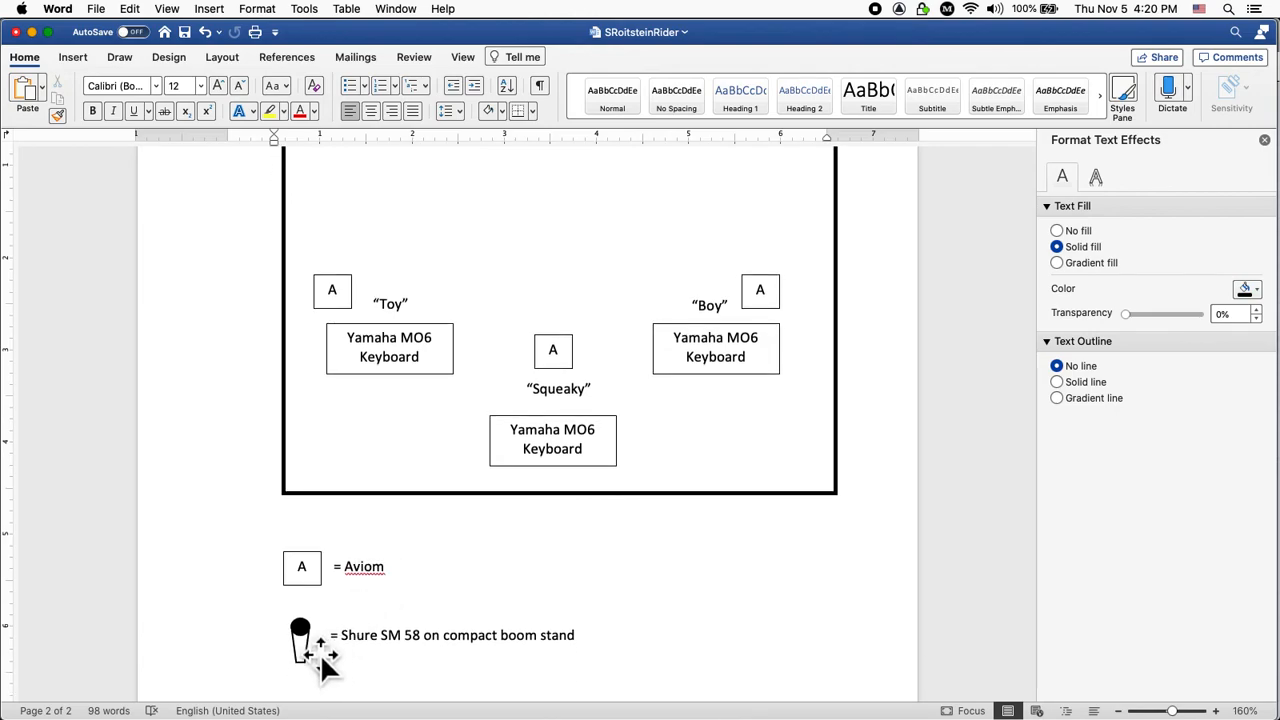
pyautogui.moveTo(398, 506); pyautogui.dragTo(495, 389)
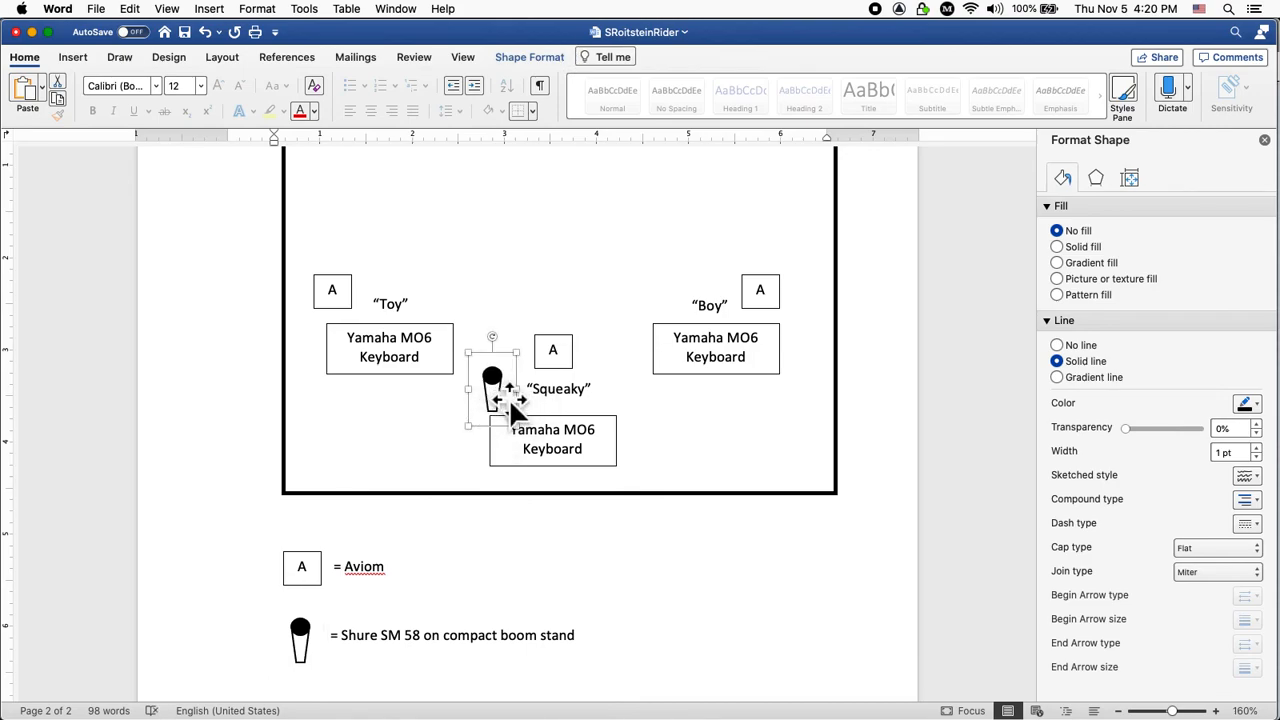
pyautogui.moveTo(516, 408); pyautogui.dragTo(700, 303)
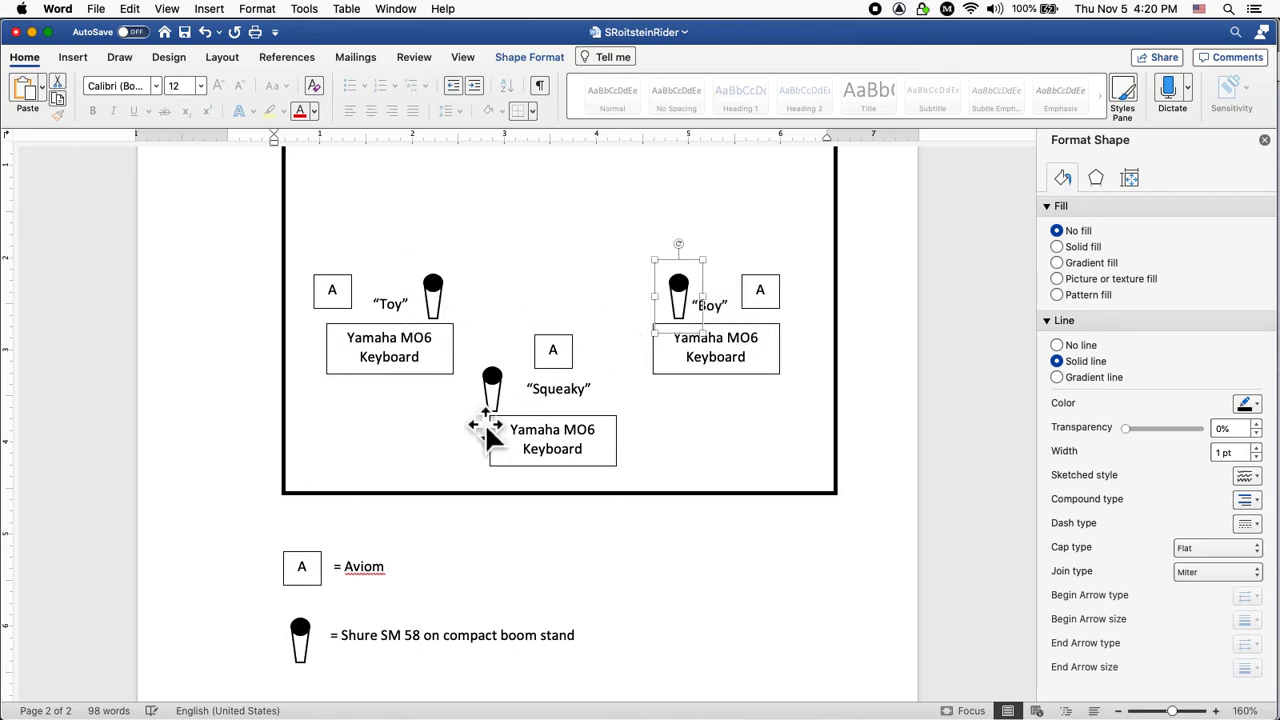
pyautogui.click(670, 555)
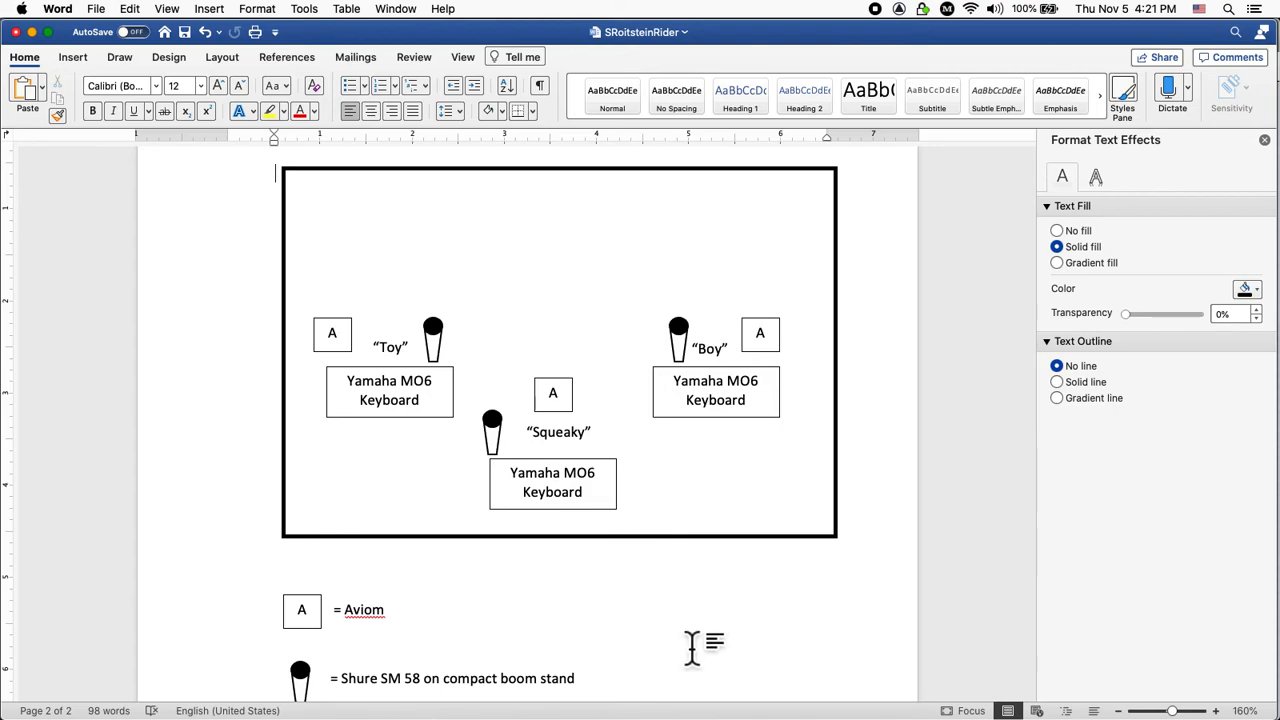
# Save the rider and compare the page-1 list, including 6 direct boxes, with the legend.
pyautogui.scroll(-5, 692, 648)
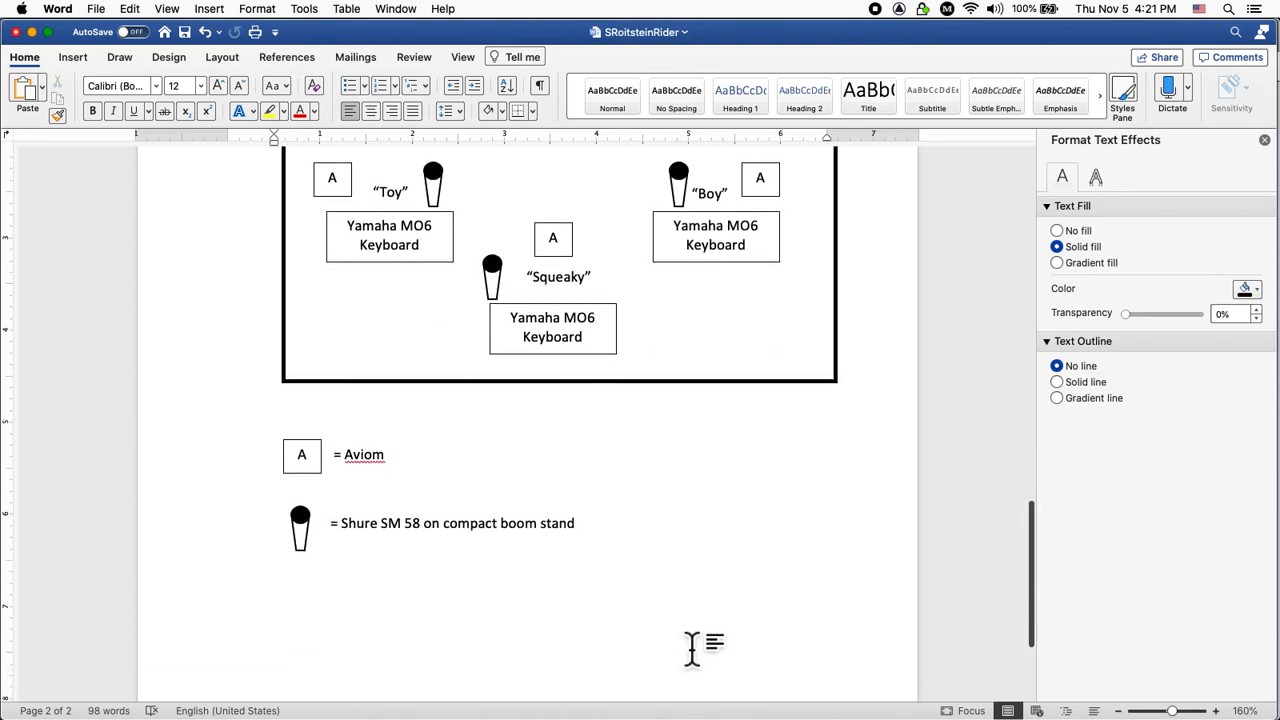
pyautogui.press('super+s')
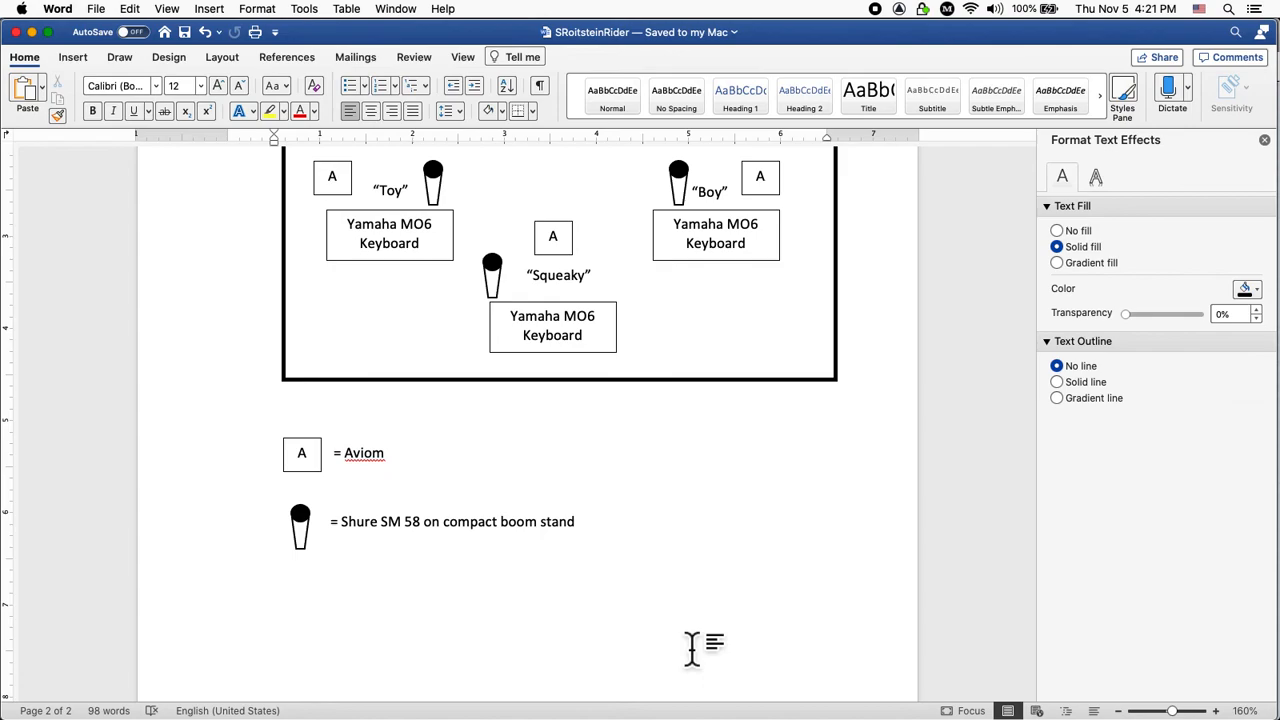
pyautogui.scroll(15, 692, 648)
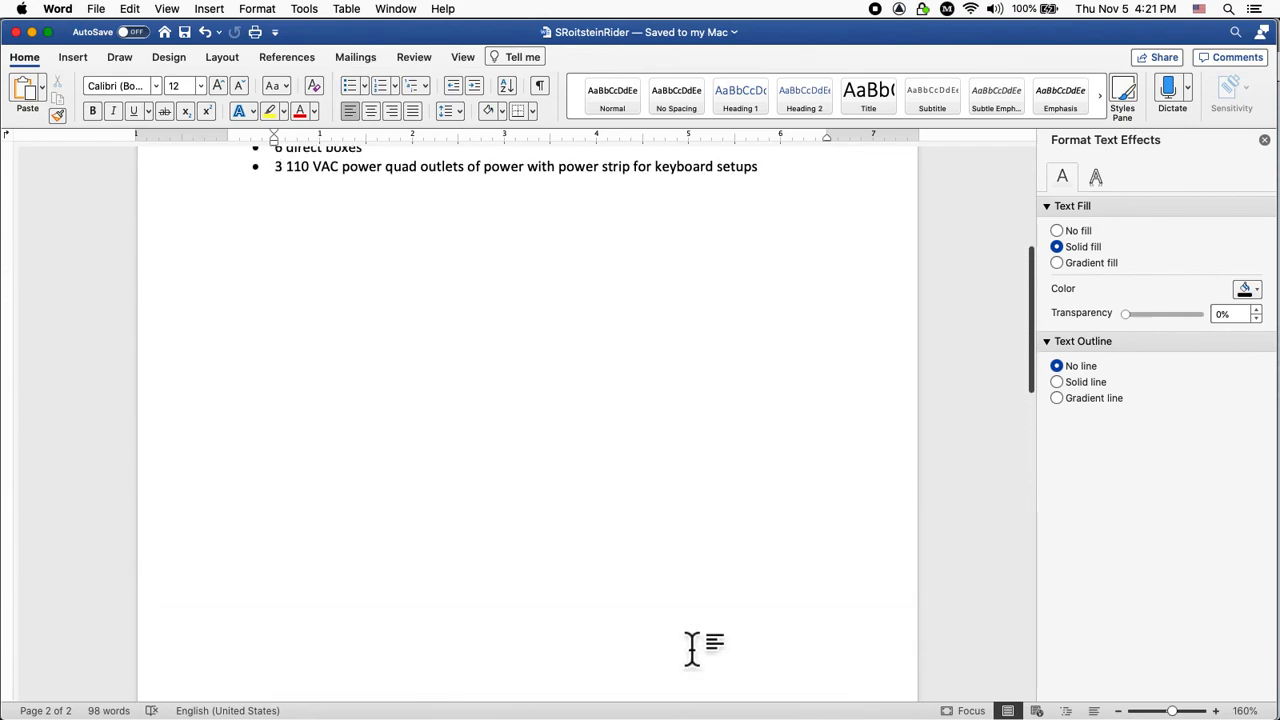
pyautogui.scroll(5, 692, 648)
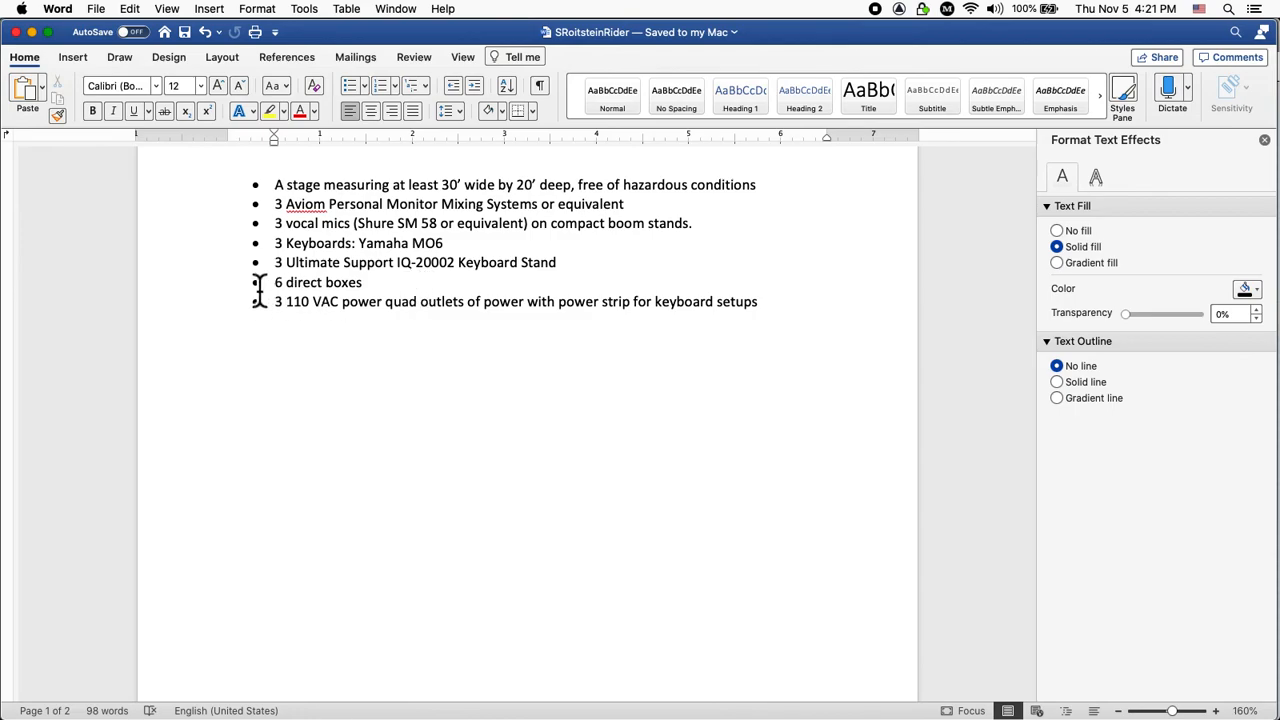
pyautogui.scroll(-10, 444, 362)
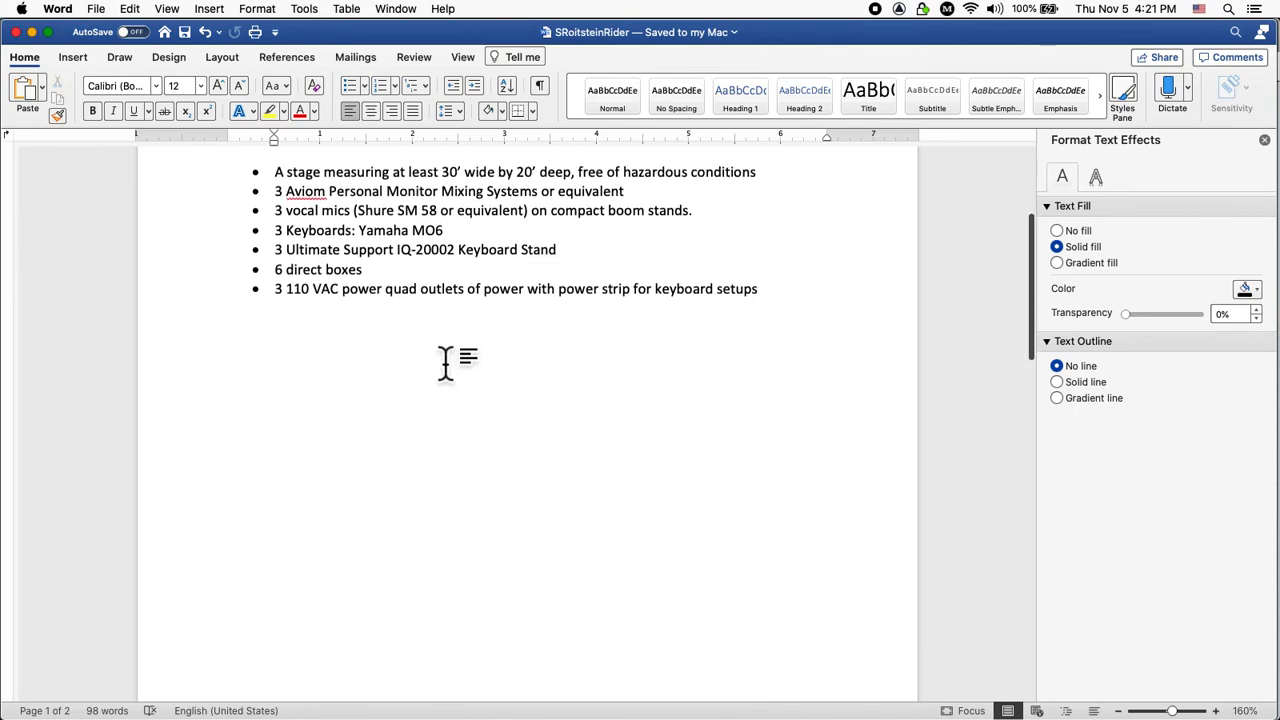
pyautogui.scroll(-8, 436, 352)
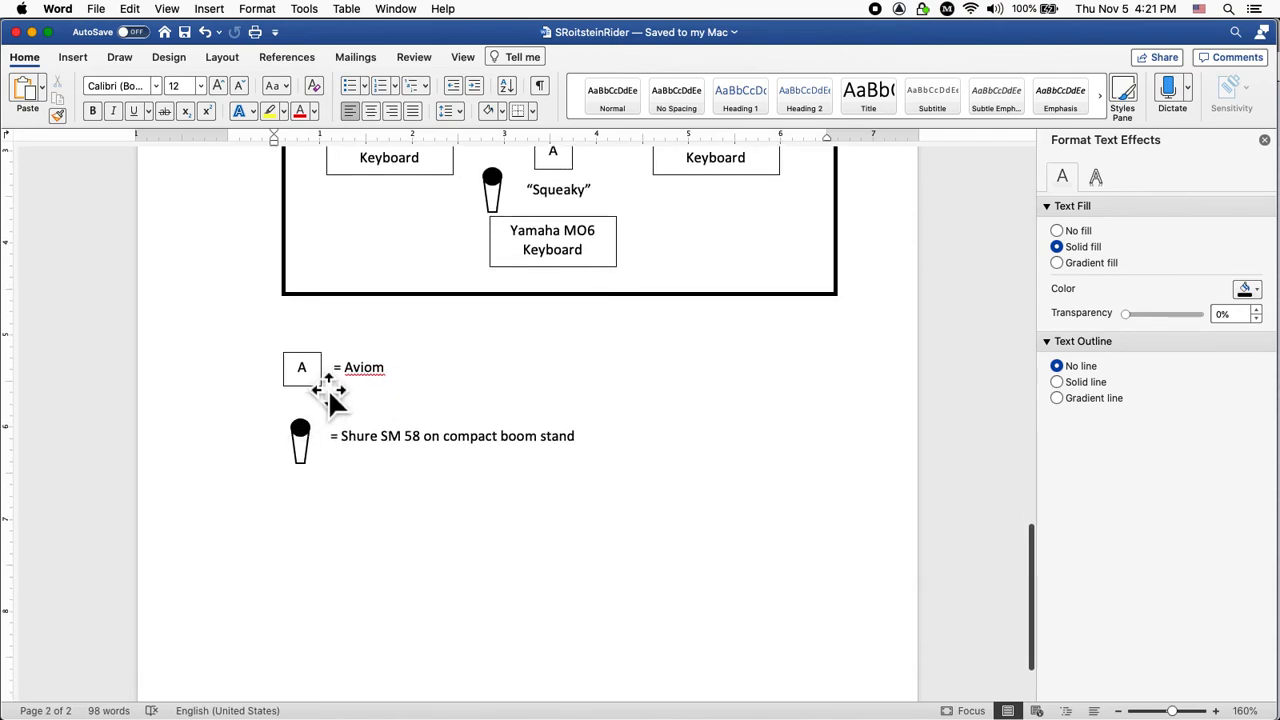
# Copy the legend's A box below the microphone entry and relabel it DI.
pyautogui.click(326, 388)
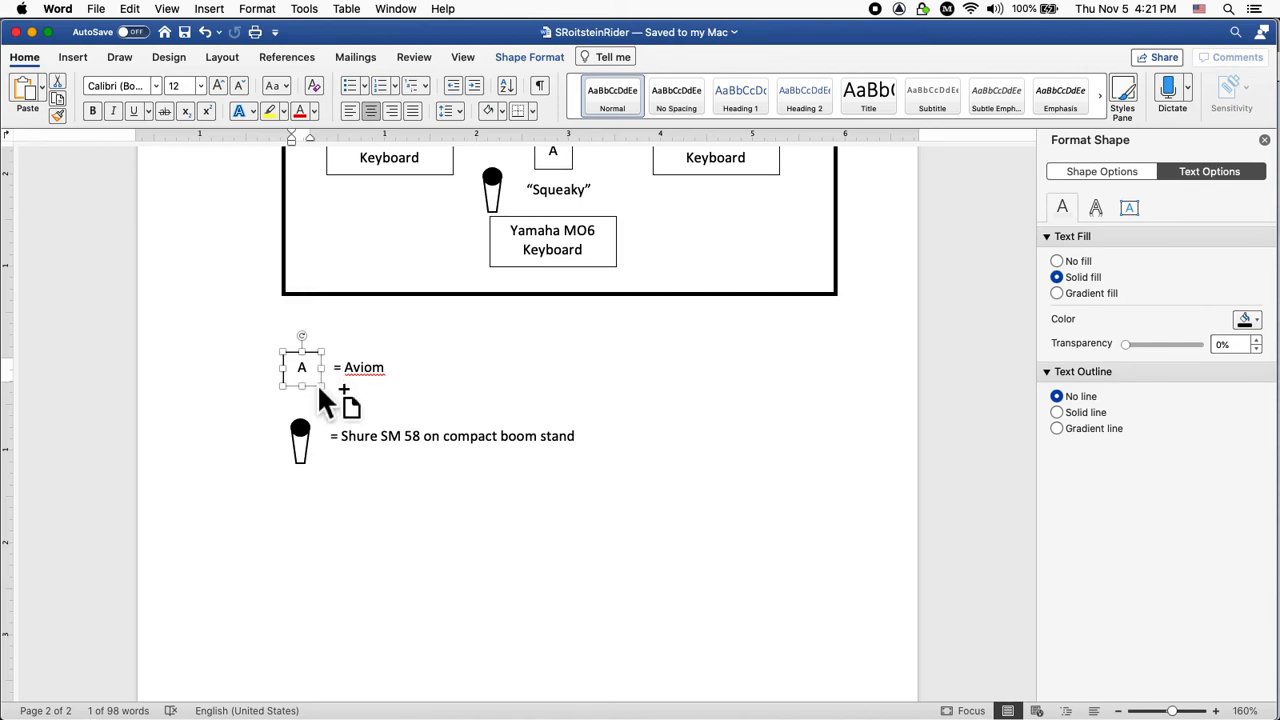
pyautogui.moveTo(320, 390); pyautogui.dragTo(322, 498)
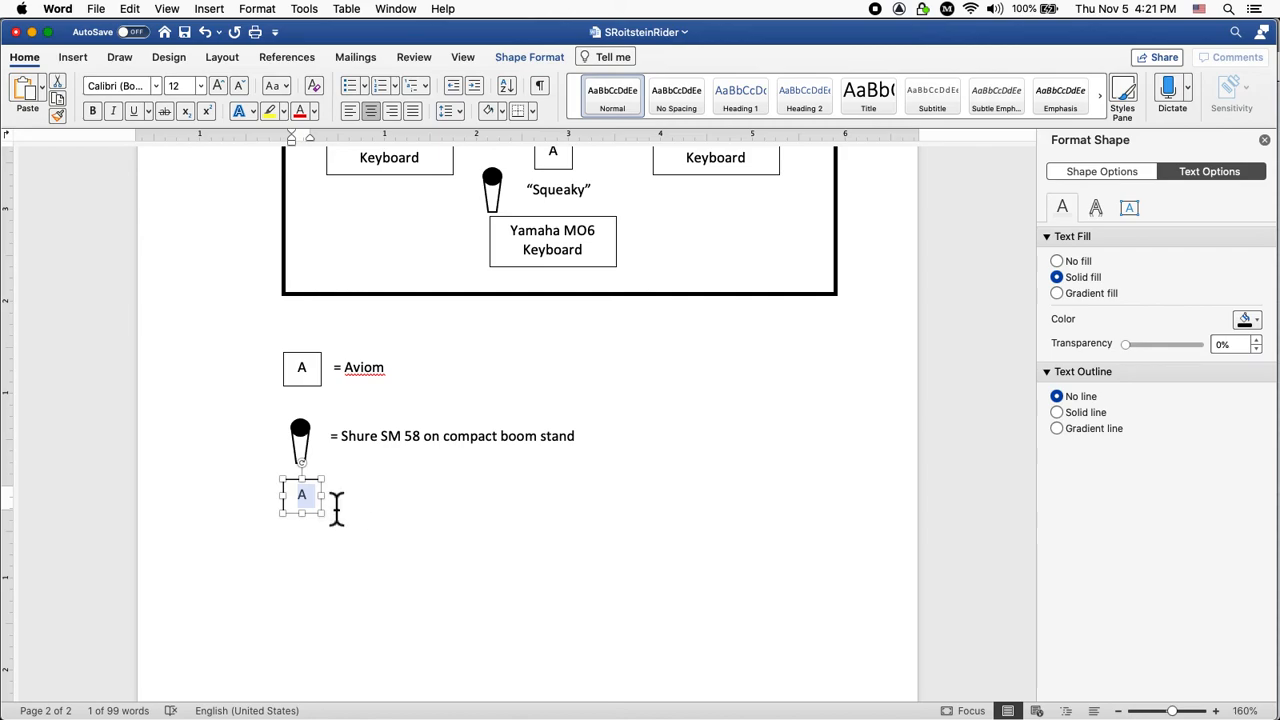
pyautogui.write('DI')
pyautogui.click(426, 543)
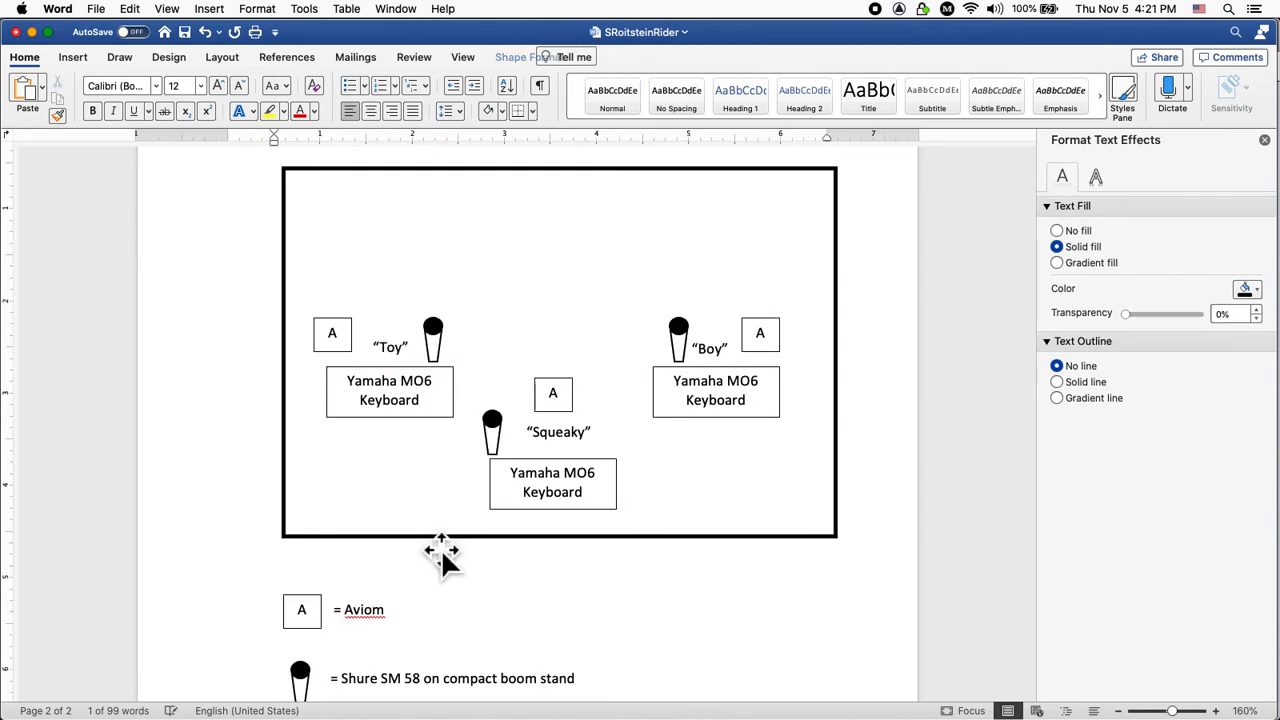
pyautogui.scroll(-3, 580, 617)
pyautogui.scroll(-2, 580, 620)
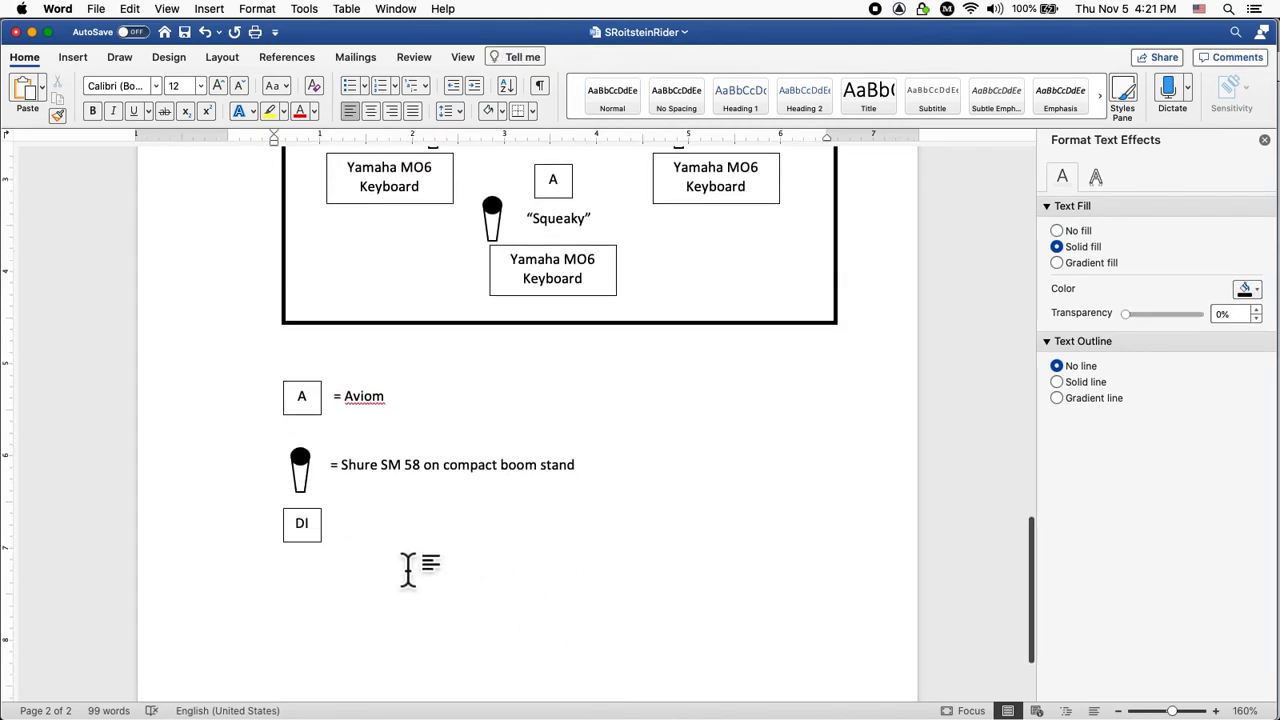
pyautogui.scroll(5, 410, 568)
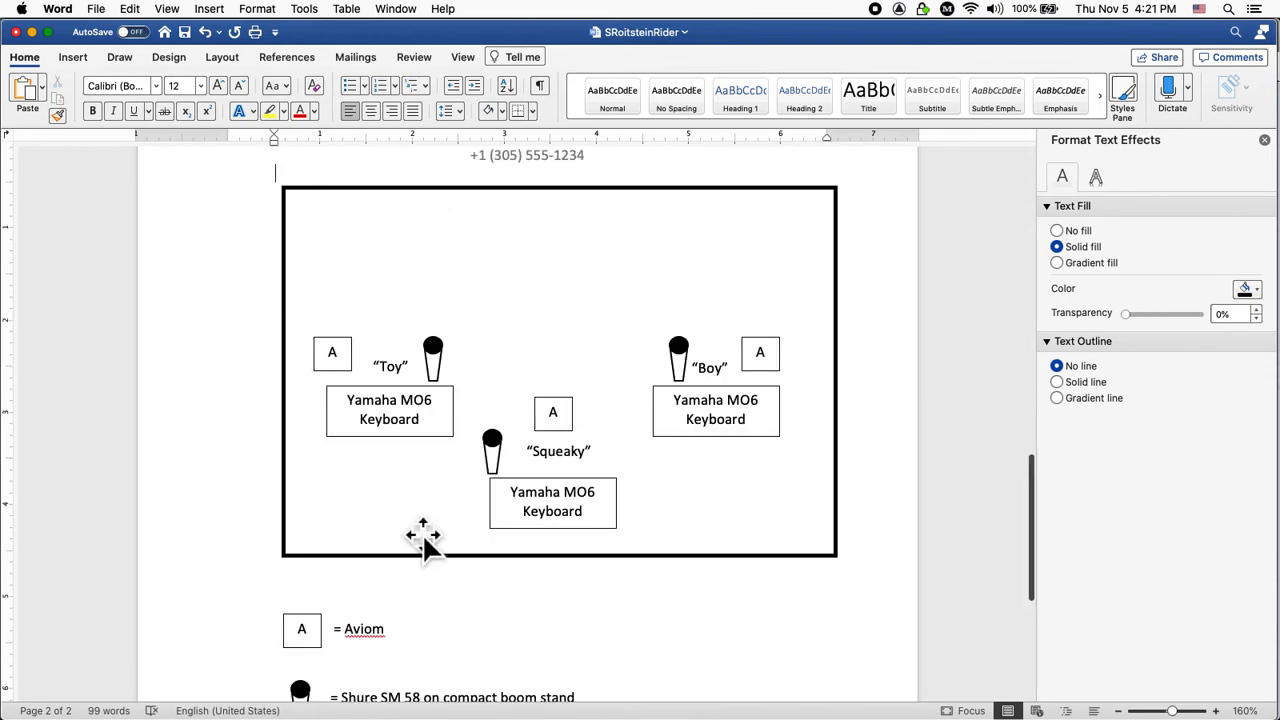
pyautogui.scroll(-5, 420, 540)
pyautogui.click(326, 569)
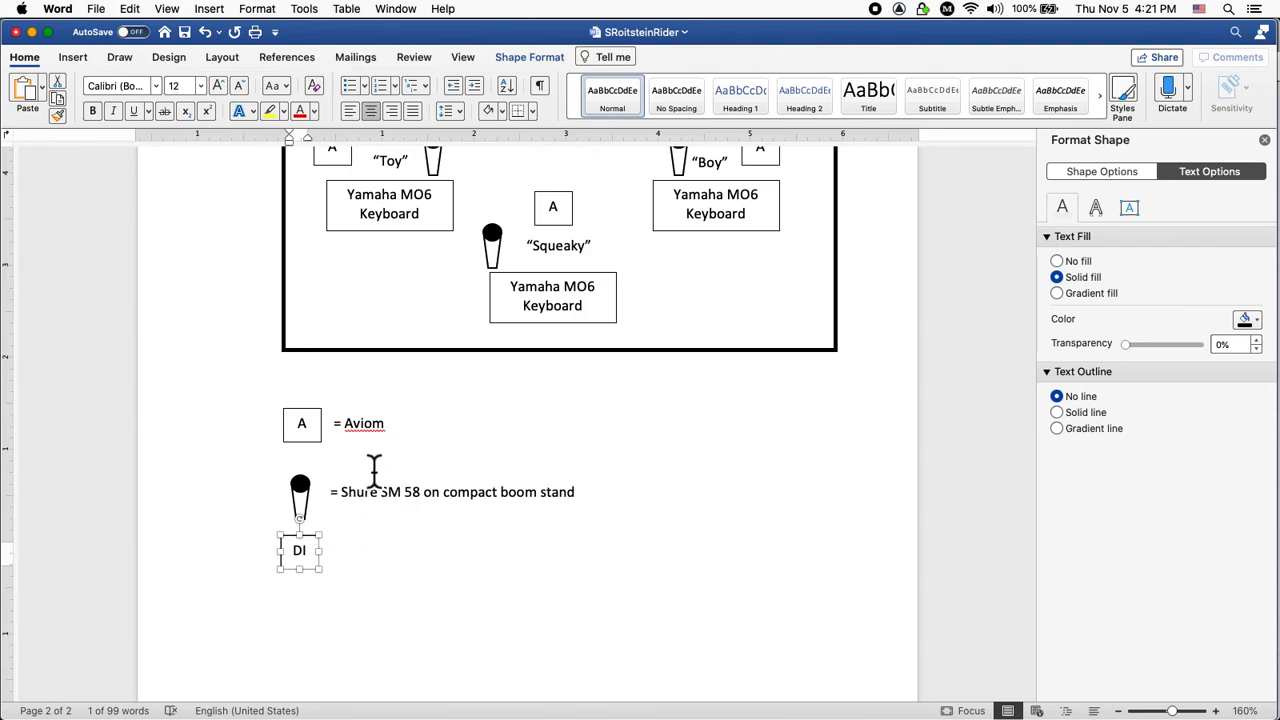
pyautogui.click(393, 508)
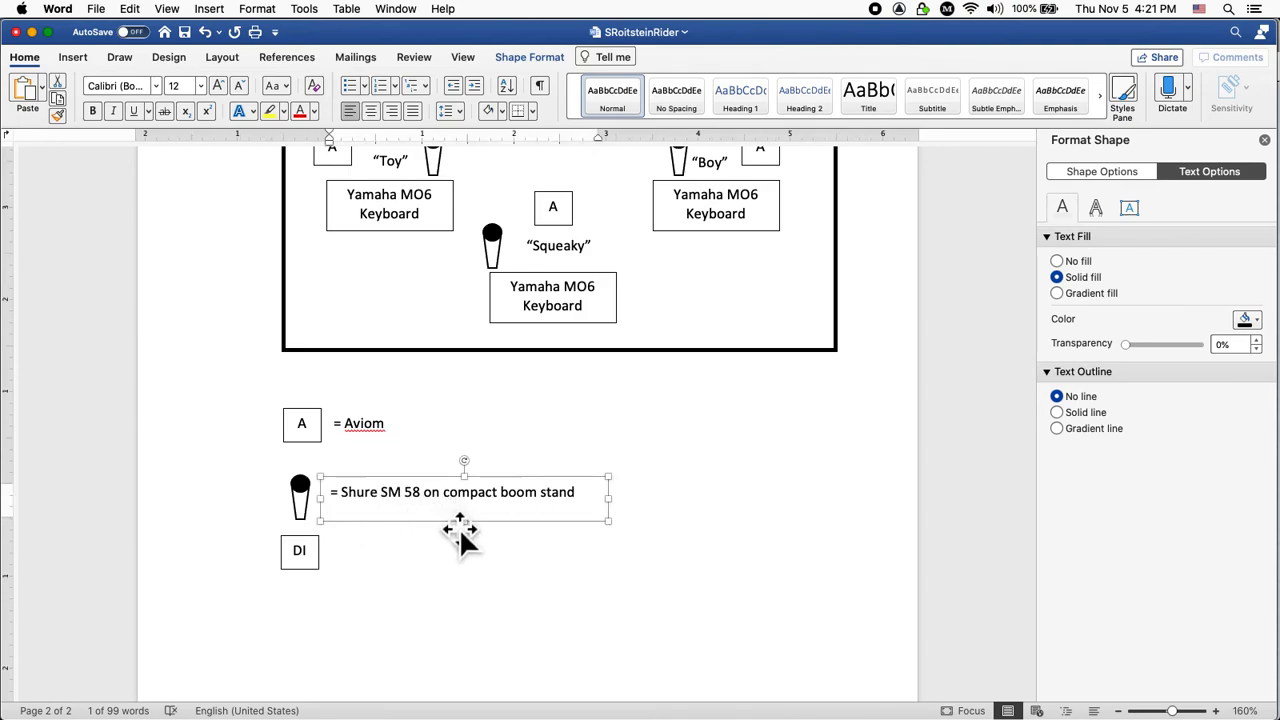
# Duplicate the Shure SM58 caption and line the copy up level beside the DI box.
pyautogui.moveTo(446, 524); pyautogui.dragTo(484, 585)
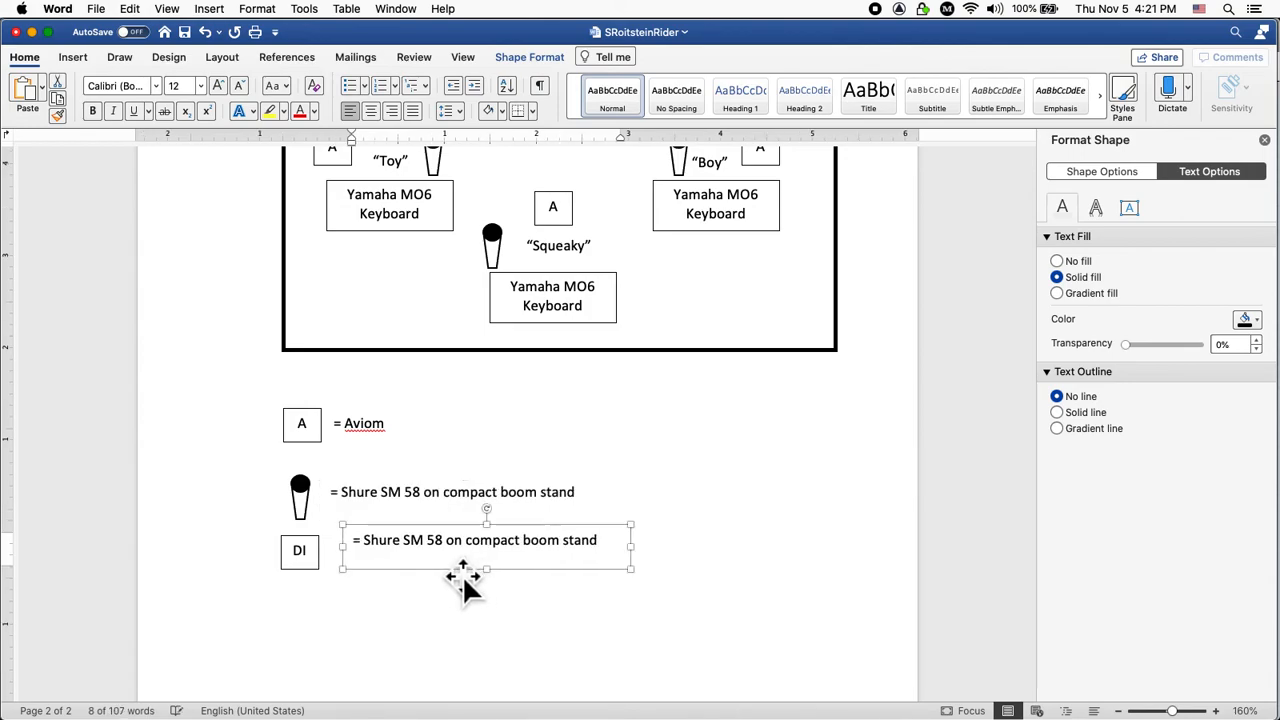
pyautogui.press('Left')
pyautogui.press('Left')
pyautogui.press('Left')
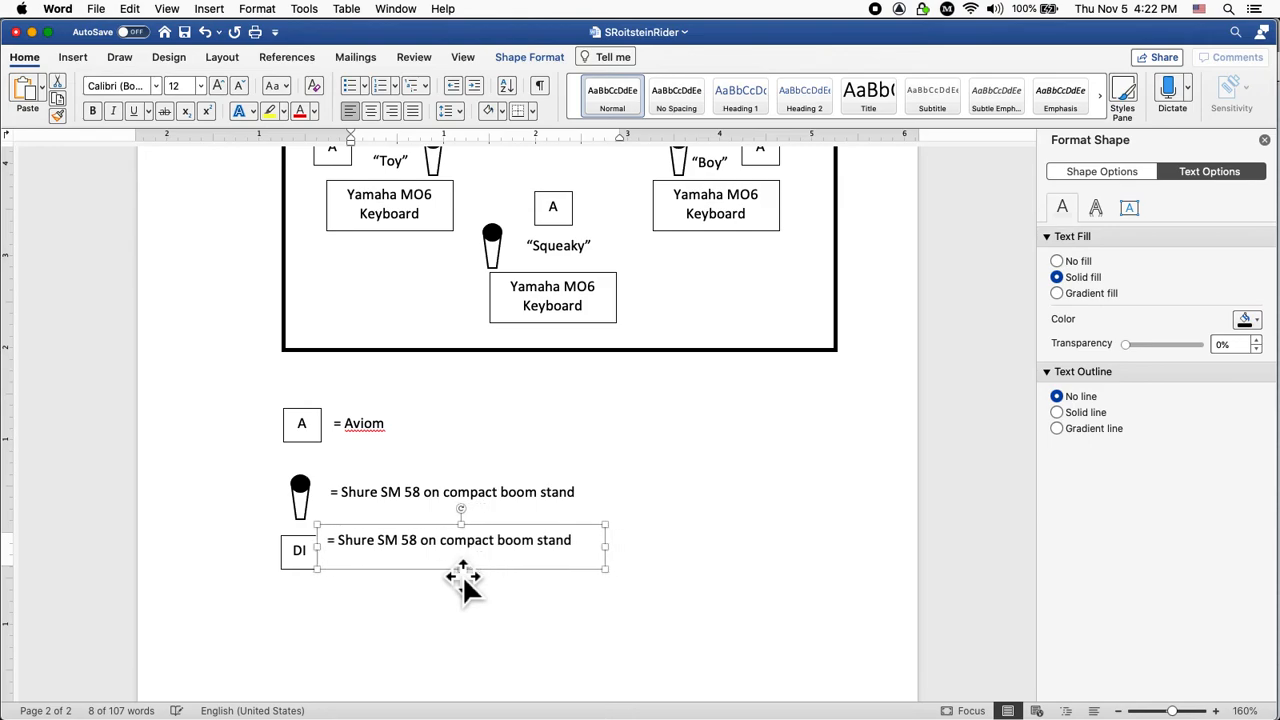
pyautogui.press('Right')
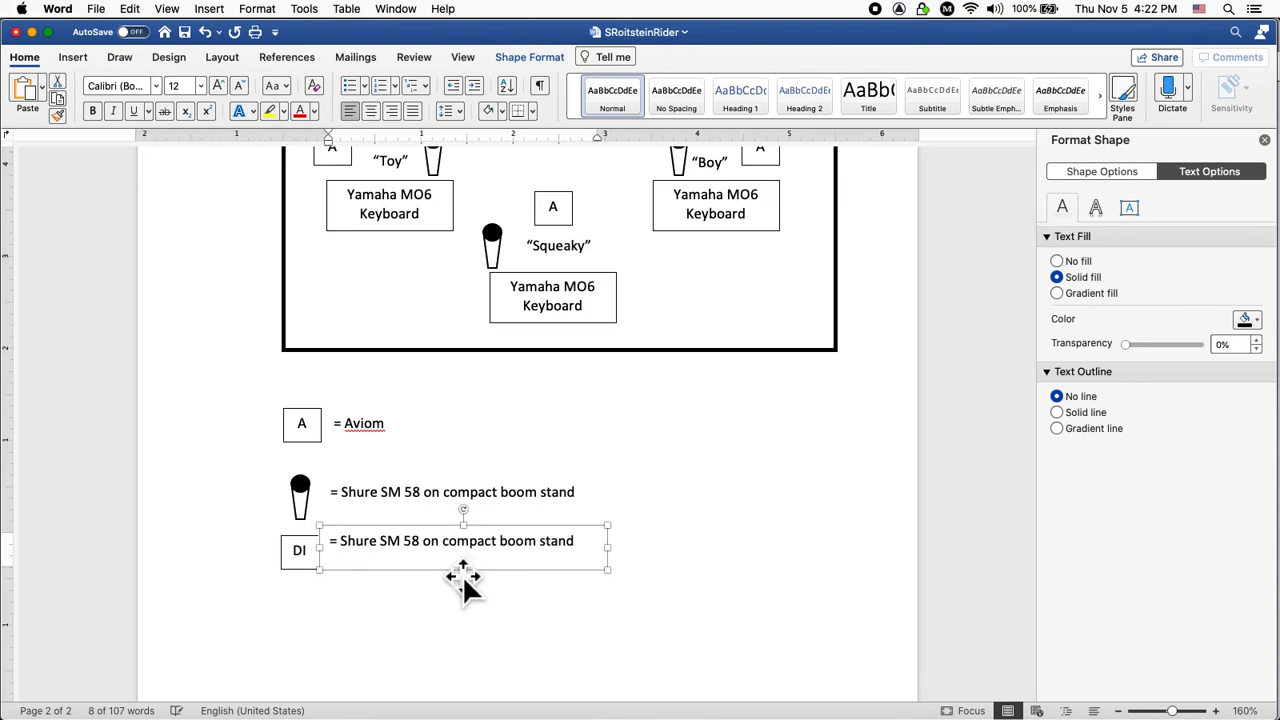
pyautogui.press('Down')
pyautogui.press('Down')
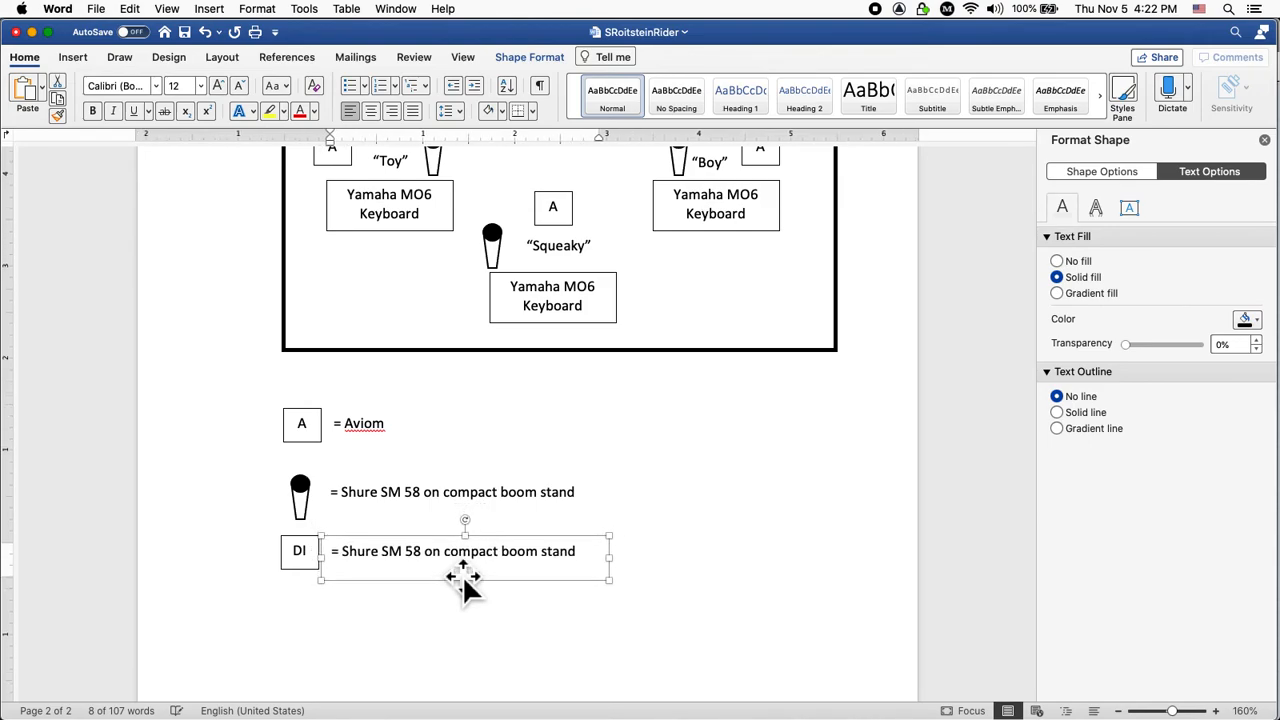
# Replace the copied caption's microphone description so it reads '= Direct Box'.
pyautogui.doubleClick(433, 555)
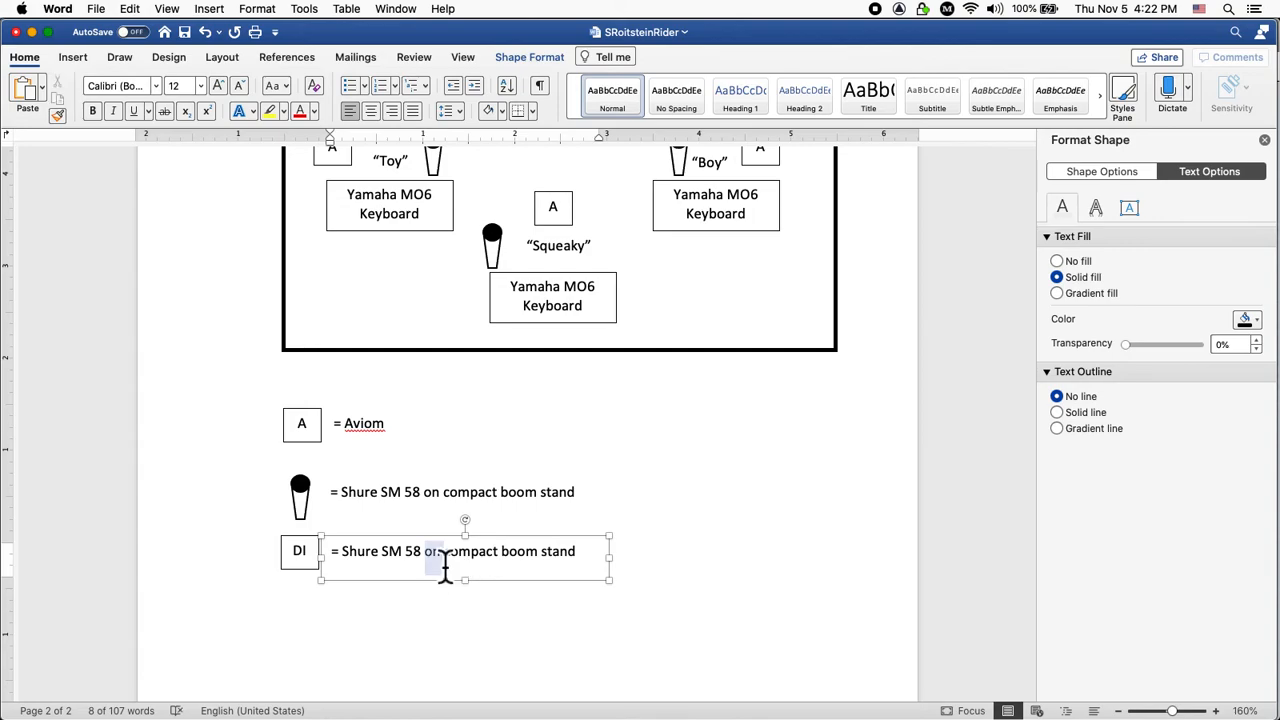
pyautogui.moveTo(342, 558); pyautogui.dragTo(580, 565)
pyautogui.write('Direct Box')
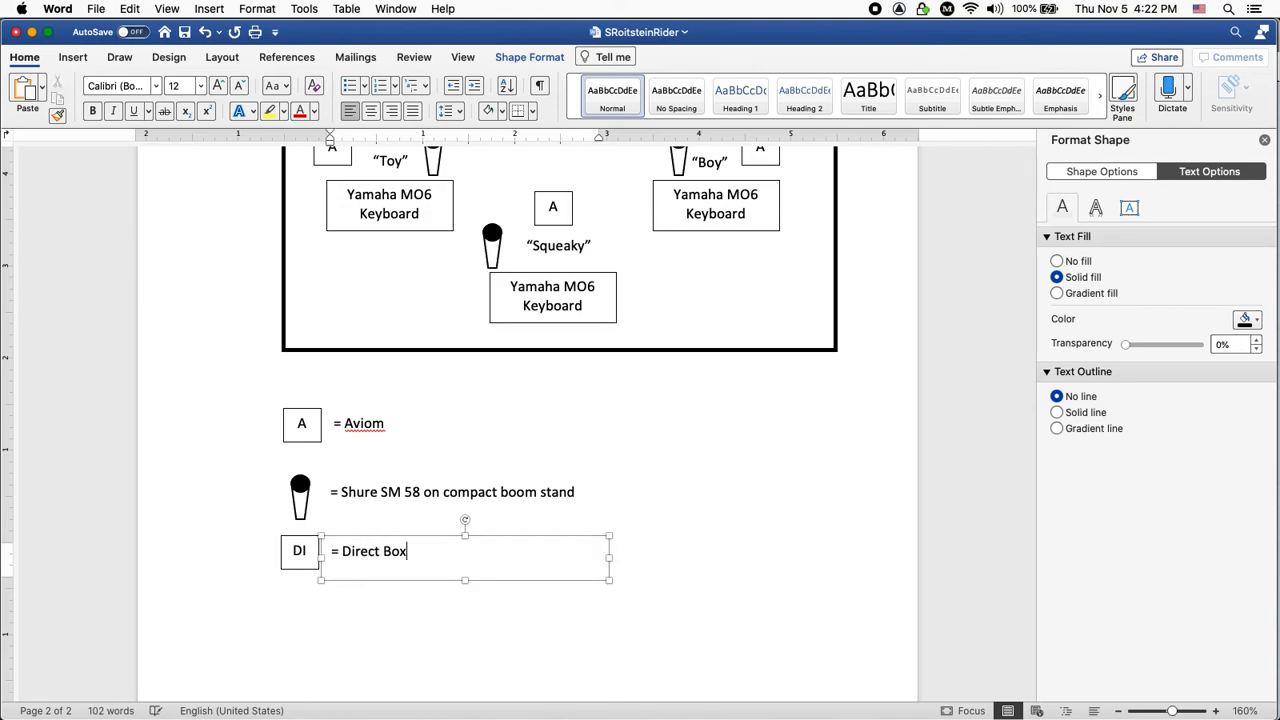
pyautogui.click(794, 609)
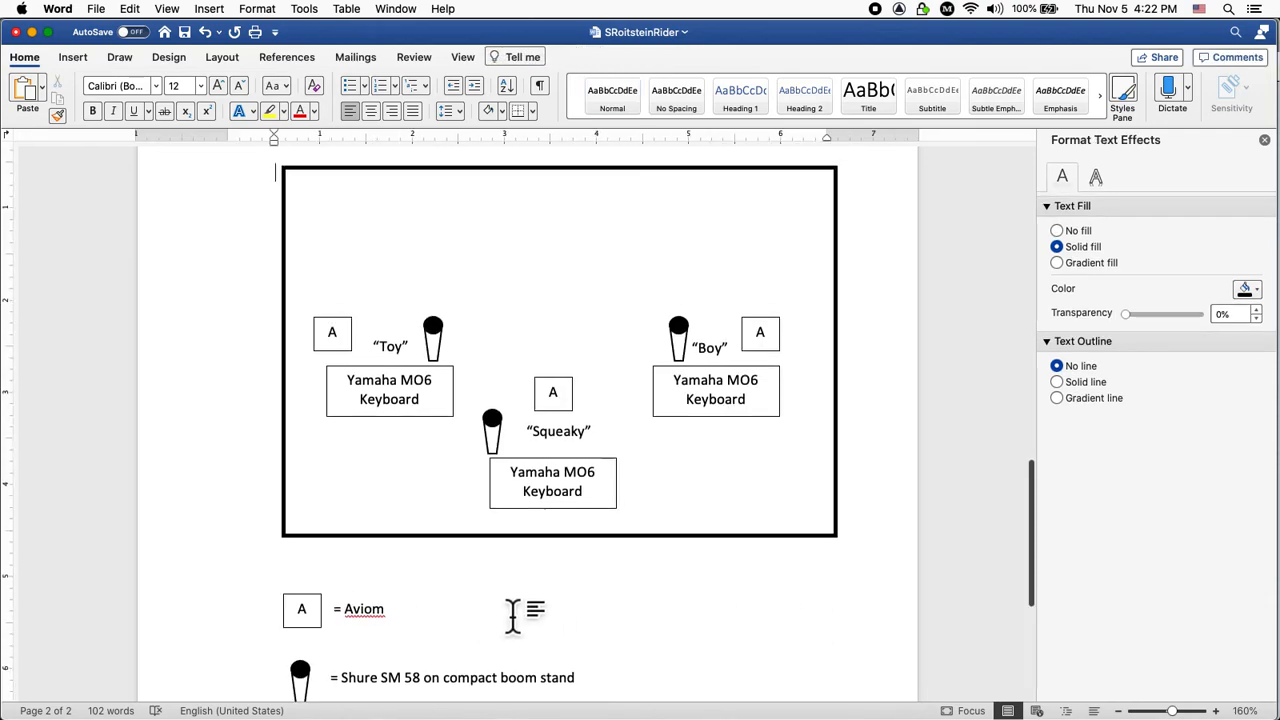
pyautogui.scroll(-3, 512, 615)
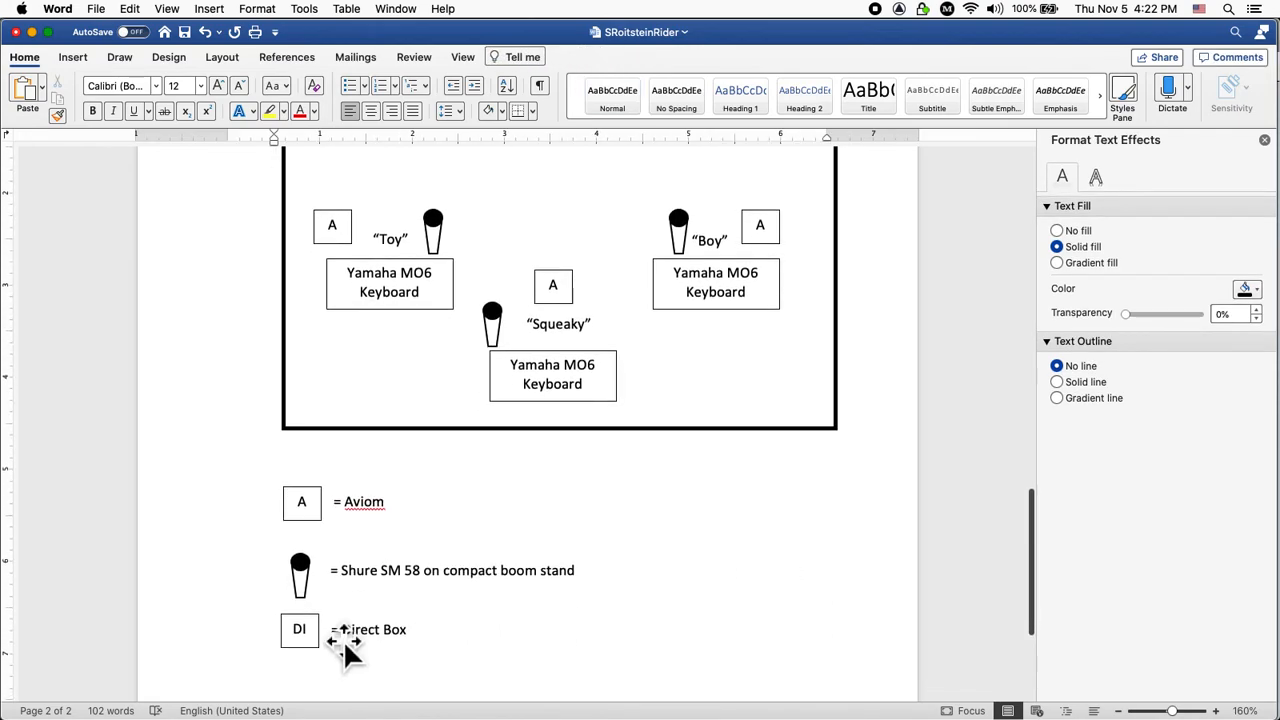
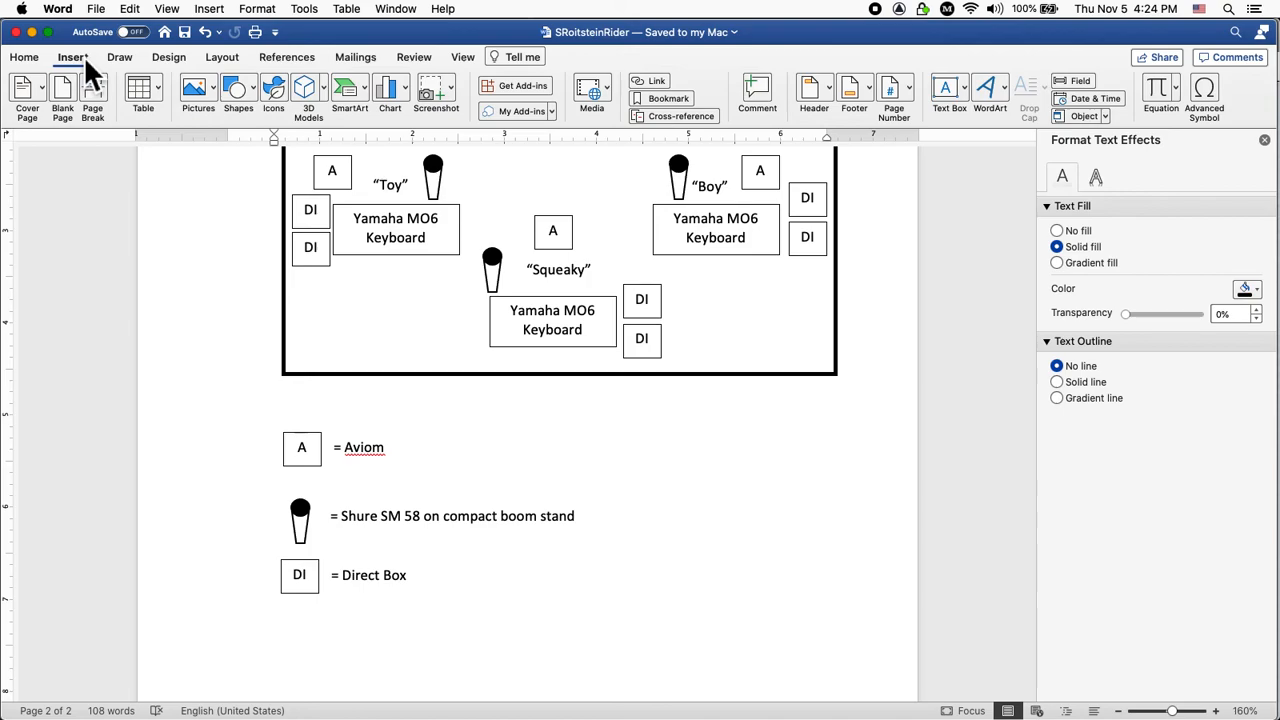
# Draw a small lightning-bolt shape below the Direct Box legend entry and fill it black.
pyautogui.click(252, 95)
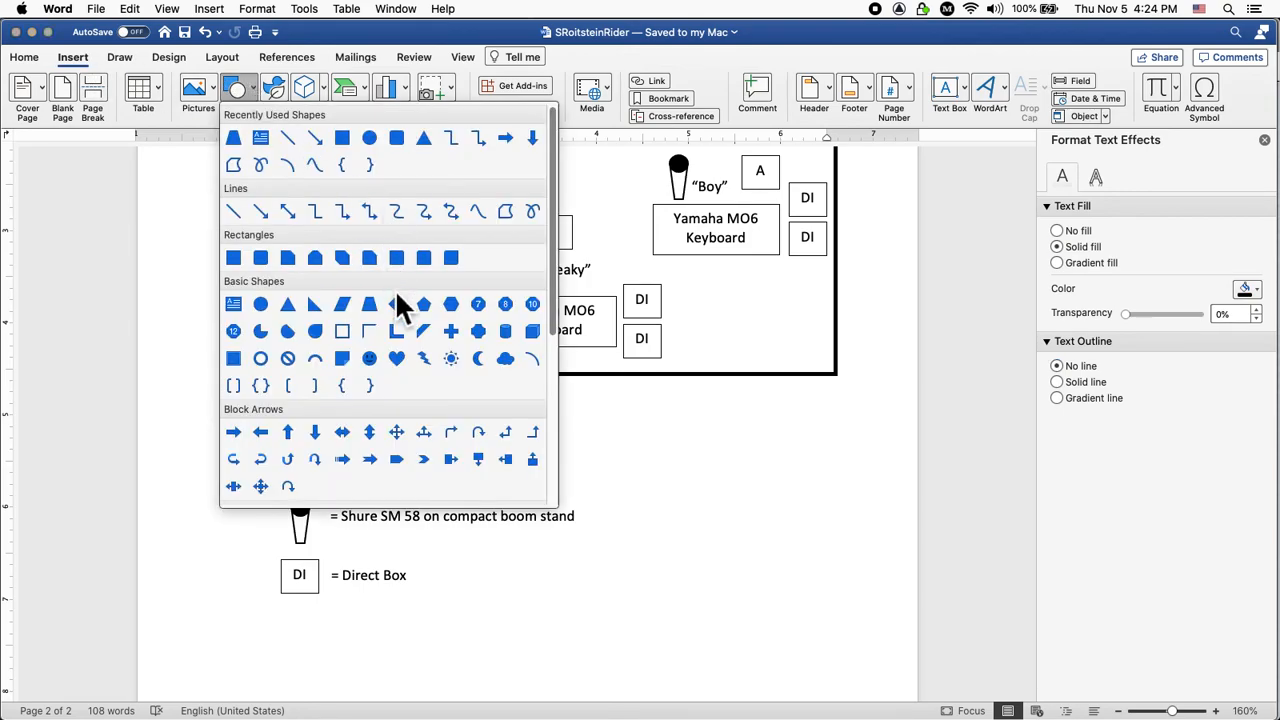
pyautogui.click(430, 366)
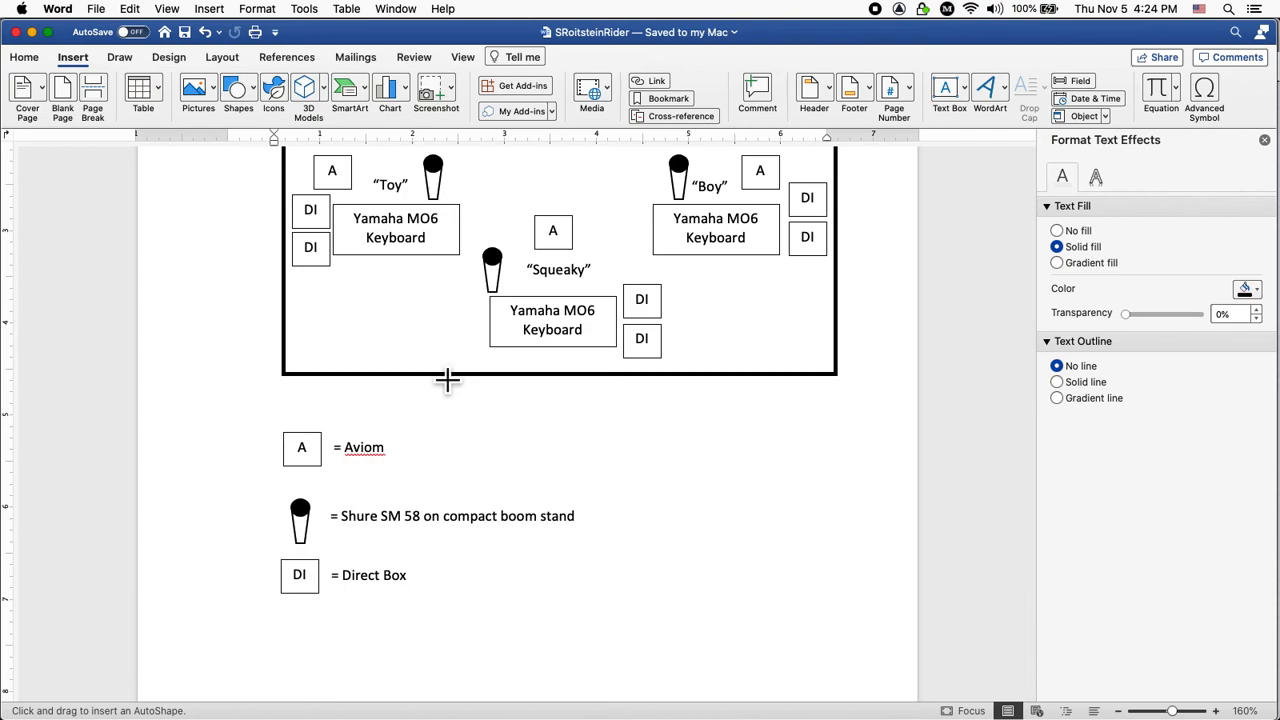
pyautogui.moveTo(312, 640)
pyautogui.mouseDown()
pyautogui.moveTo(345, 660)
pyautogui.moveTo(330, 666)
pyautogui.moveTo(323, 650)
pyautogui.mouseUp()
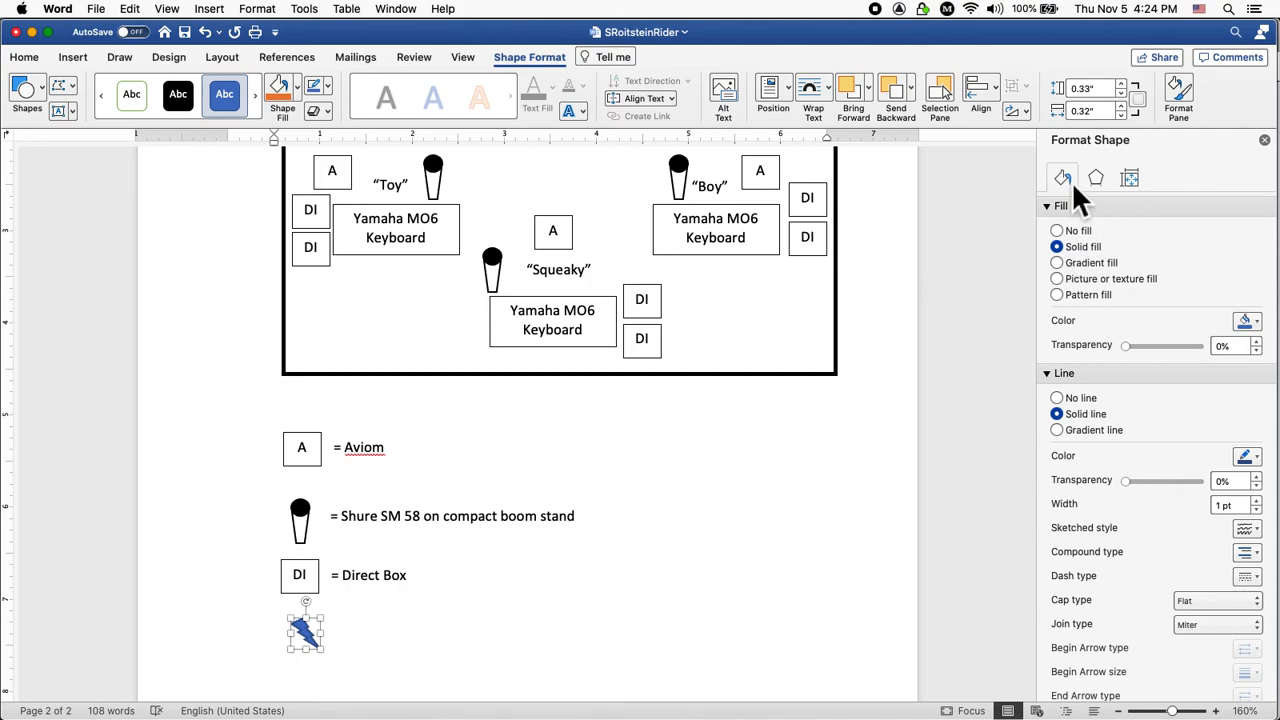
pyautogui.click(1246, 321)
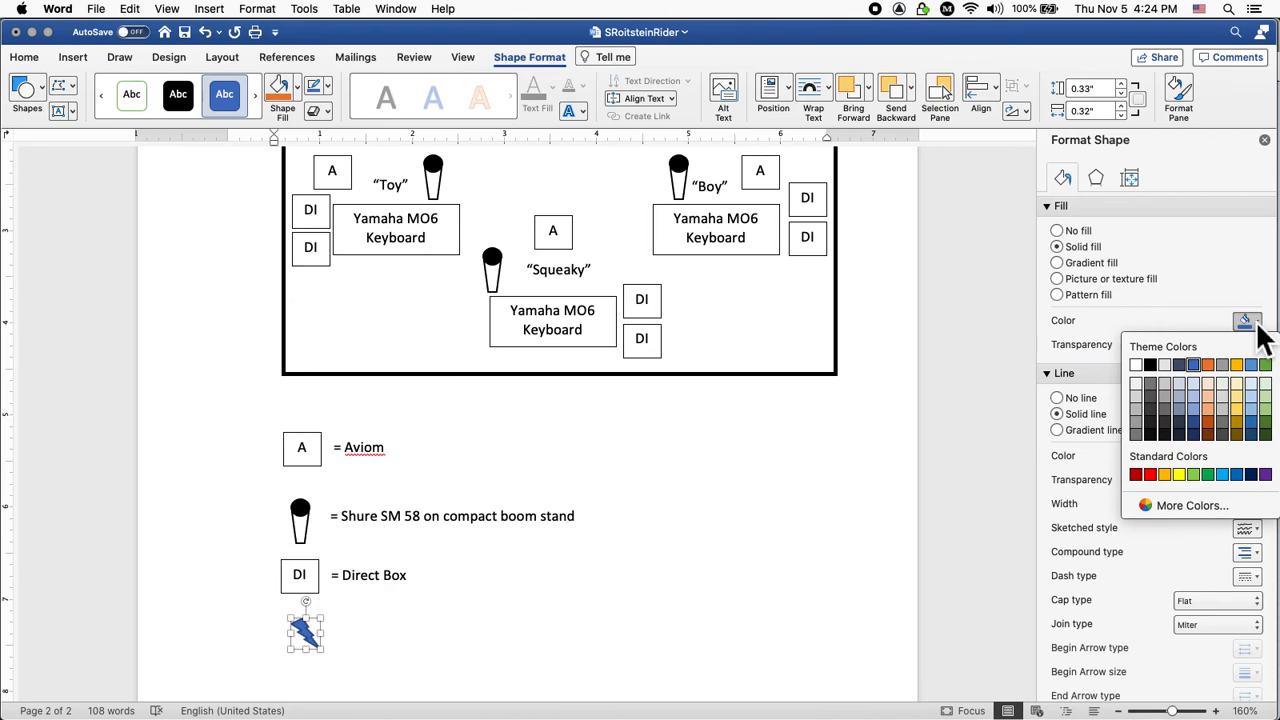
pyautogui.click(1152, 367)
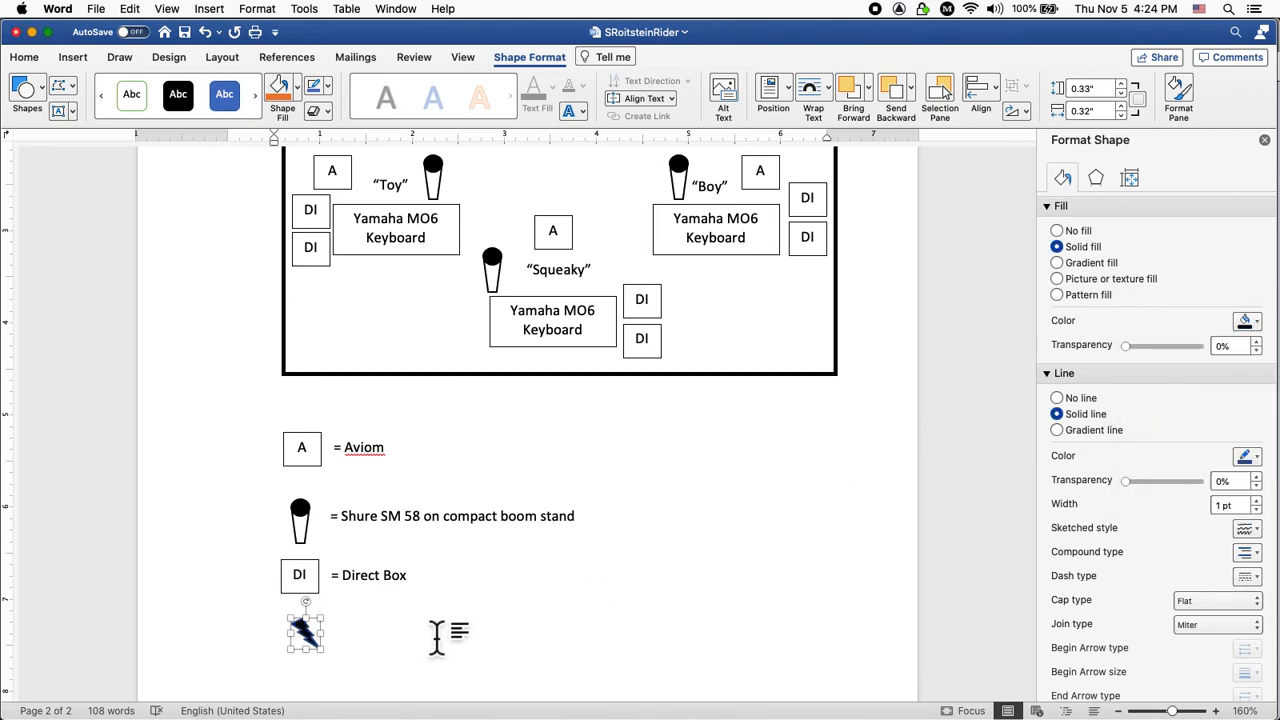
# Copy the Shure SM 58 legend caption down beside the lightning bolt.
pyautogui.click(488, 544)
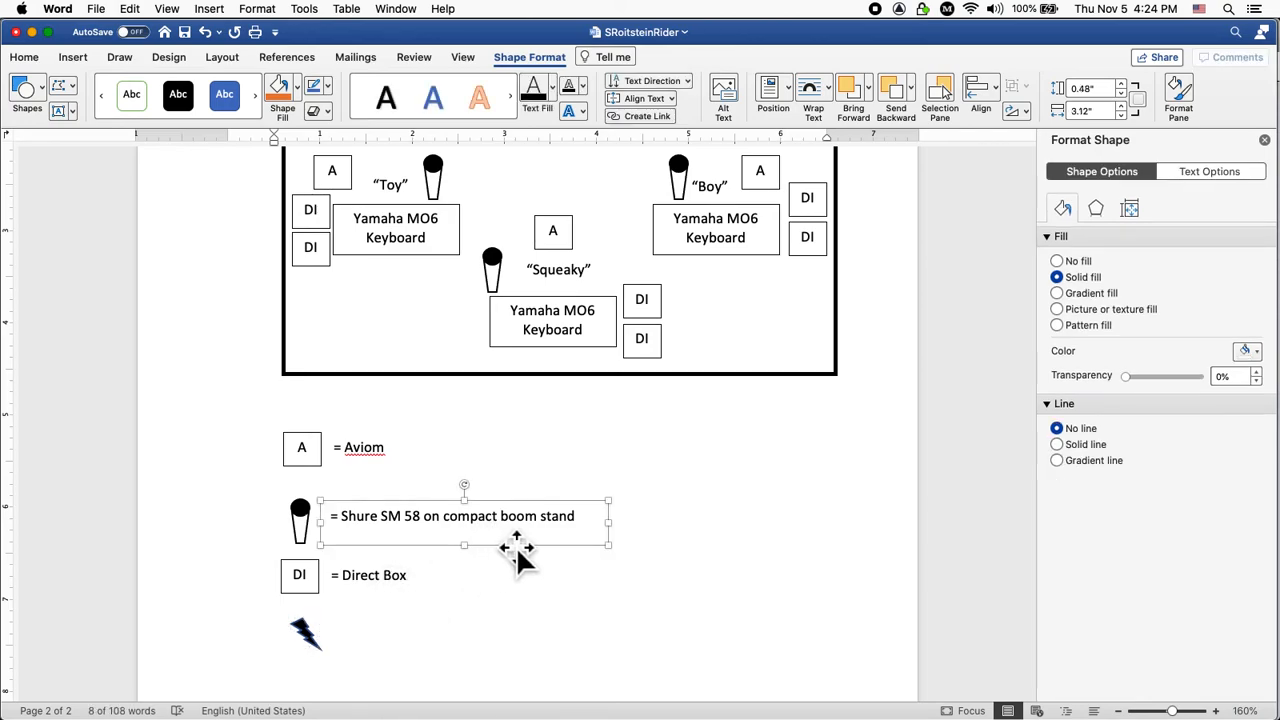
pyautogui.moveTo(514, 552); pyautogui.dragTo(533, 660)
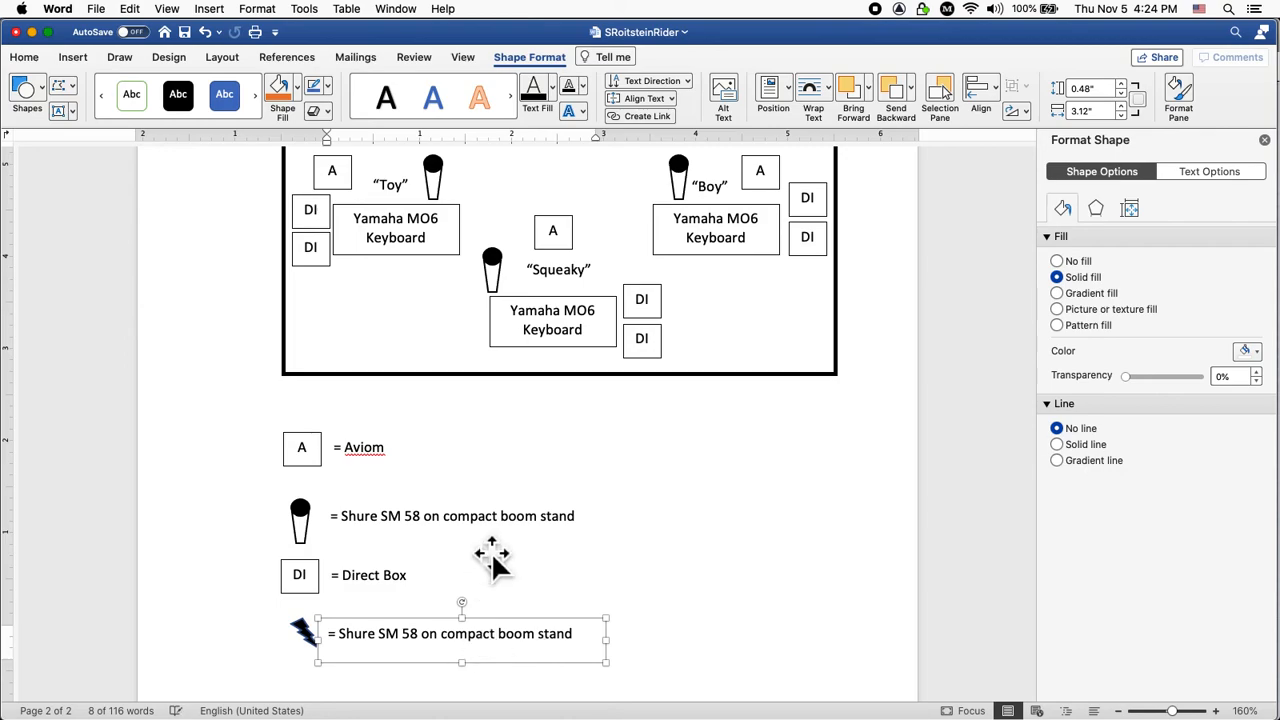
pyautogui.scroll(15, 492, 563)
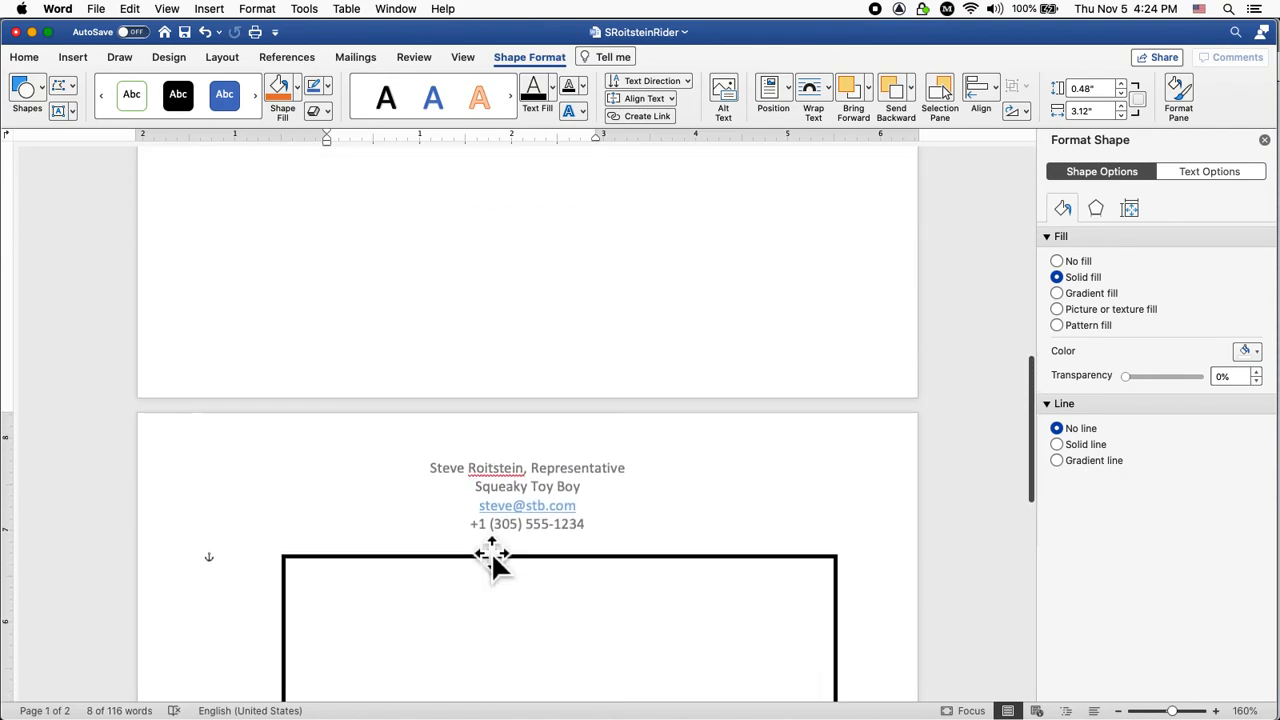
pyautogui.scroll(10, 476, 546)
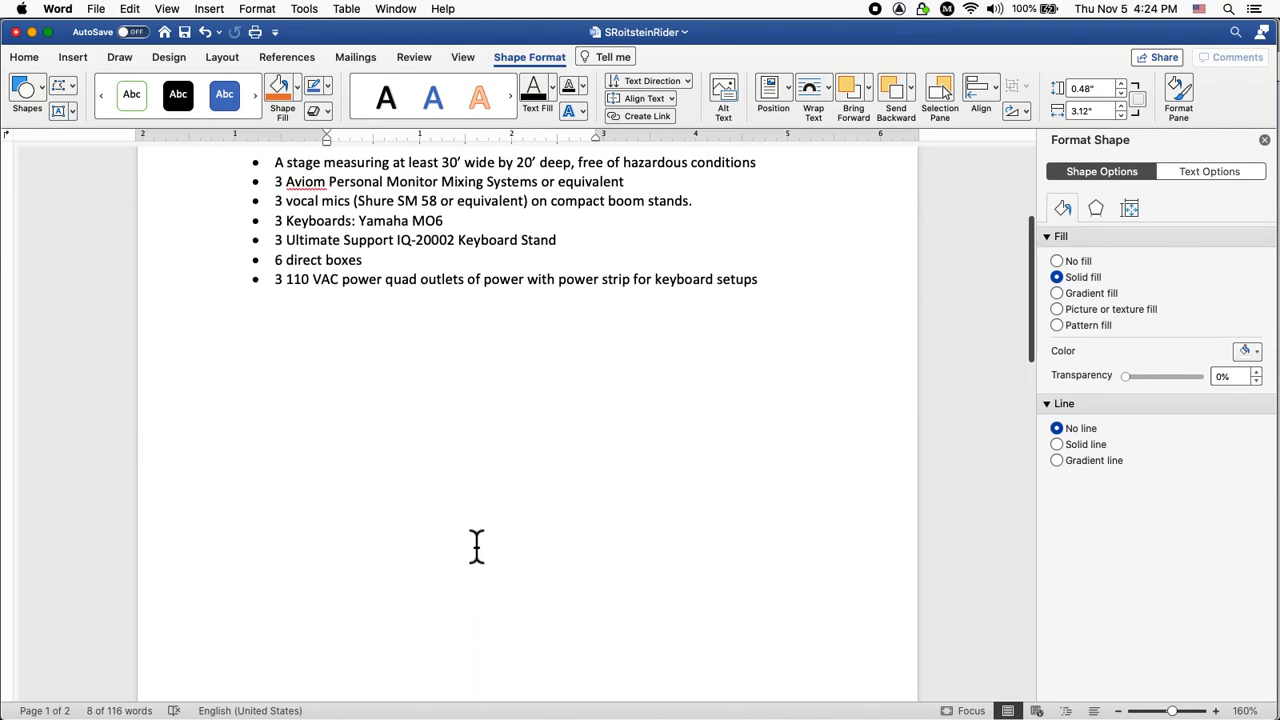
pyautogui.scroll(-20, 441, 461)
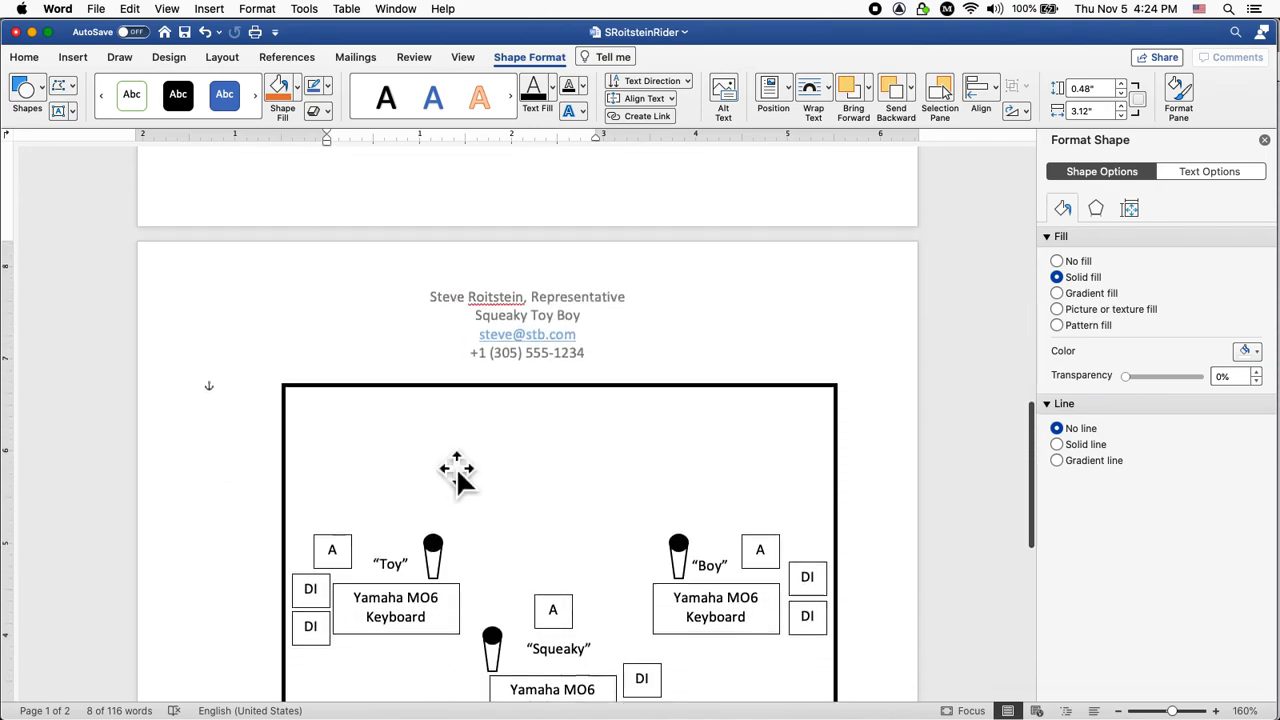
pyautogui.scroll(-2, 441, 461)
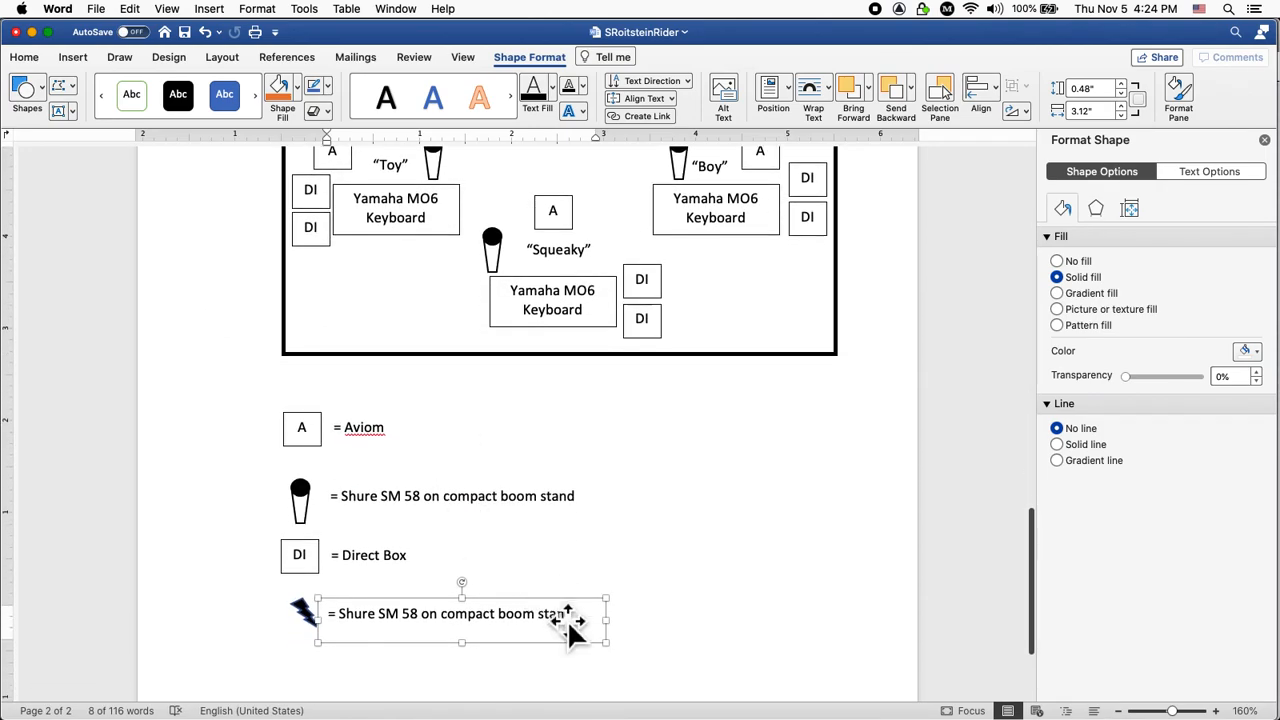
# Replace the copied caption's microphone wording so it reads '= Power Strip'.
pyautogui.doubleClick(560, 618)
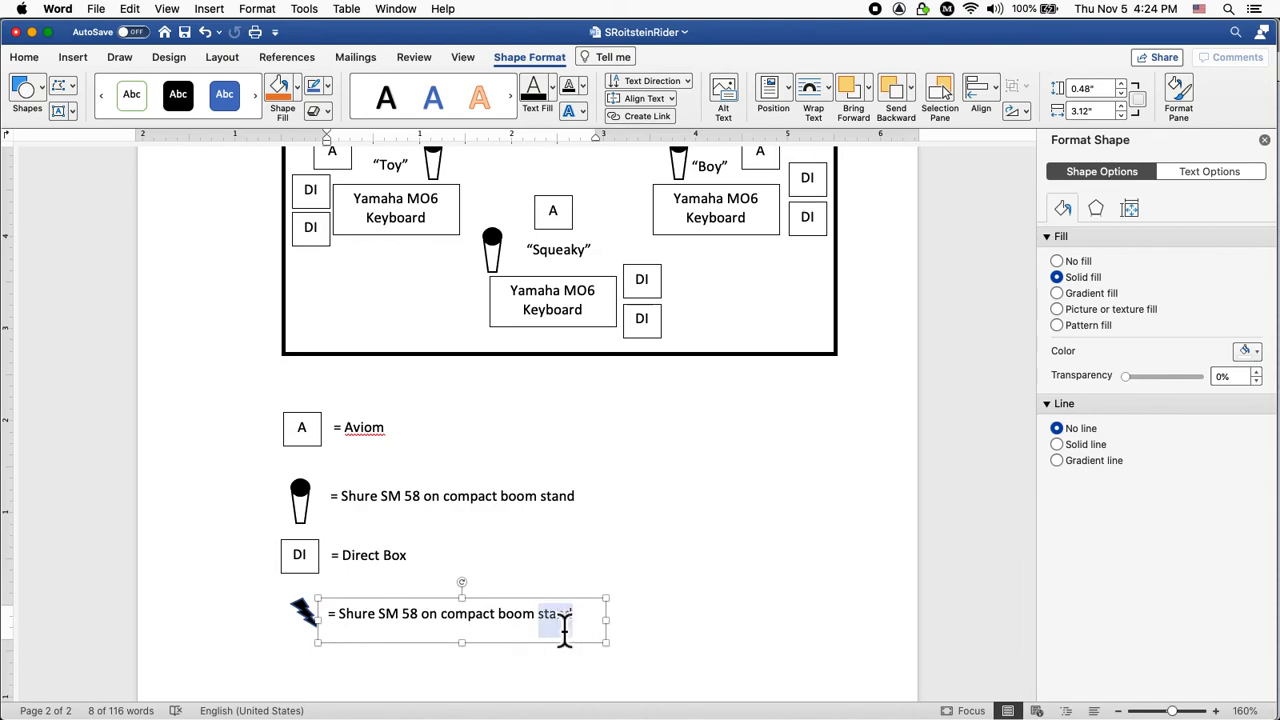
pyautogui.press('BackSpace')
pyautogui.press('BackSpace')
pyautogui.press('BackSpace')
pyautogui.press('BackSpace')
pyautogui.press('BackSpace')
pyautogui.press('BackSpace')
pyautogui.press('BackSpace')
pyautogui.press('BackSpace')
pyautogui.press('BackSpace')
pyautogui.press('BackSpace')
pyautogui.press('BackSpace')
pyautogui.press('BackSpace')
pyautogui.press('BackSpace')
pyautogui.press('BackSpace')
pyautogui.press('BackSpace')
pyautogui.press('BackSpace')
pyautogui.press('BackSpace')
pyautogui.press('BackSpace')
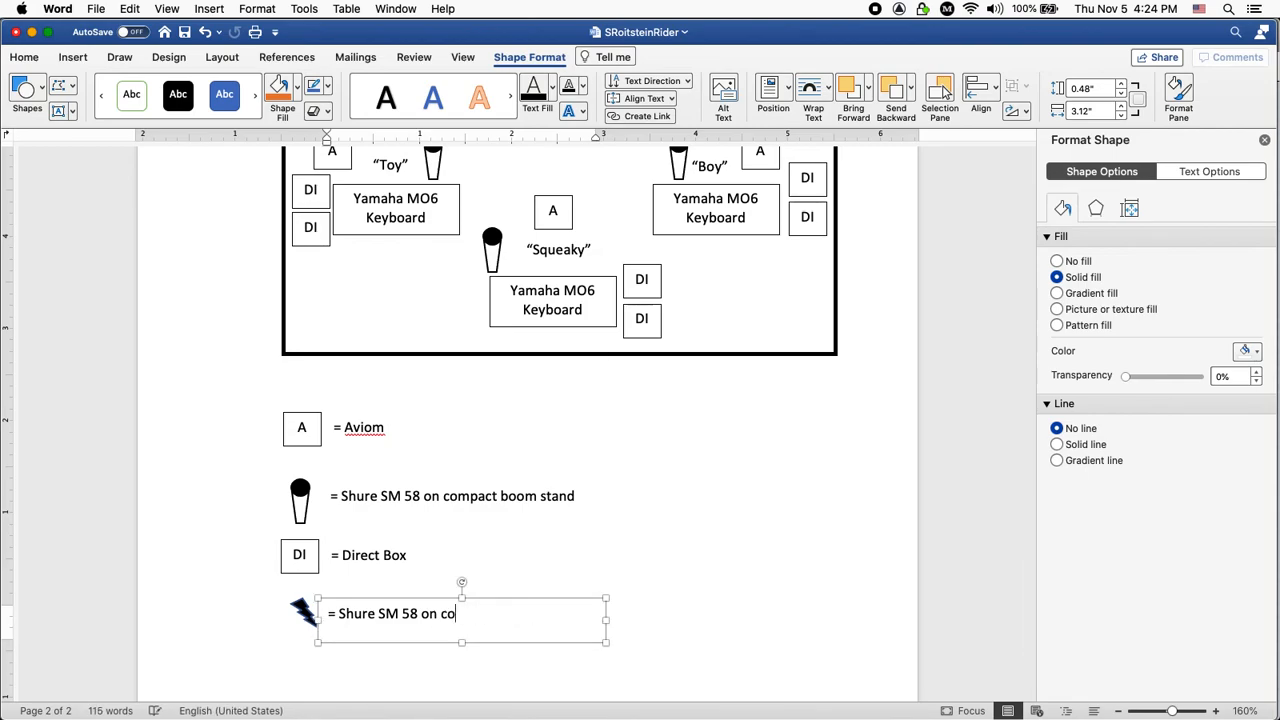
pyautogui.press('BackSpace')
pyautogui.press('BackSpace')
pyautogui.press('BackSpace')
pyautogui.press('BackSpace')
pyautogui.press('BackSpace')
pyautogui.press('BackSpace')
pyautogui.press('BackSpace')
pyautogui.press('BackSpace')
pyautogui.press('BackSpace')
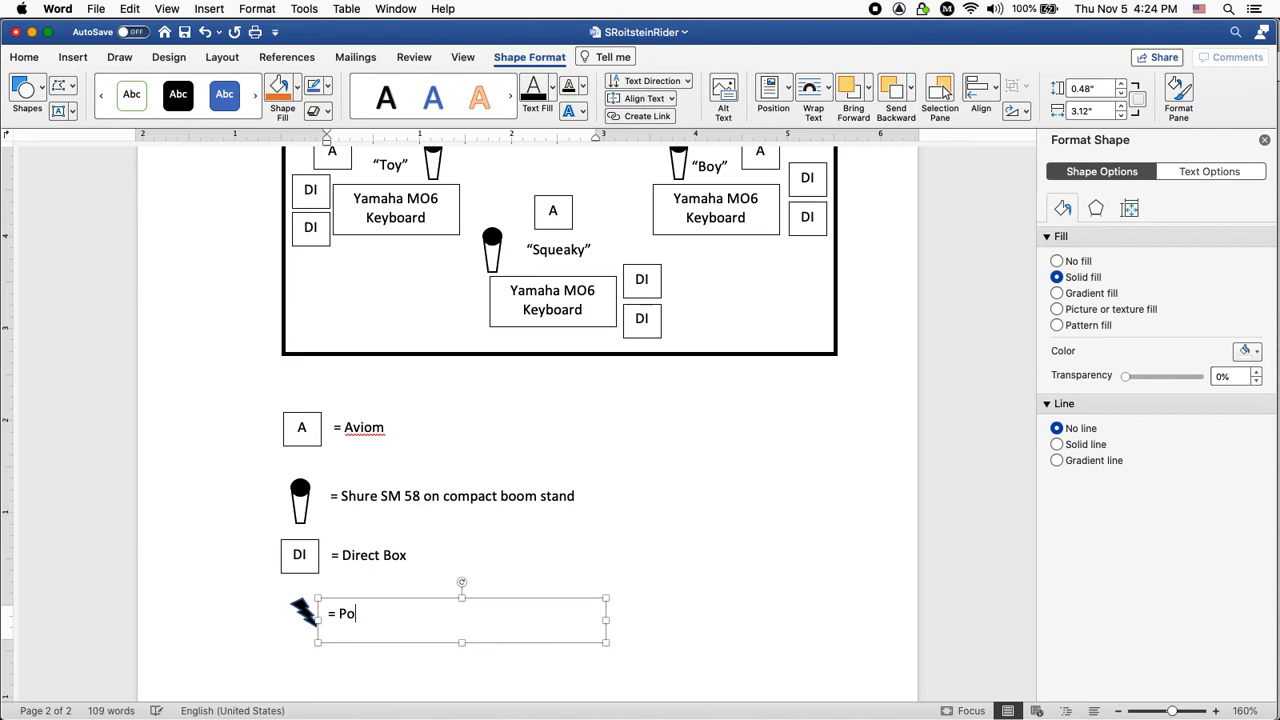
pyautogui.write('Power Strip')
pyautogui.click(688, 625)
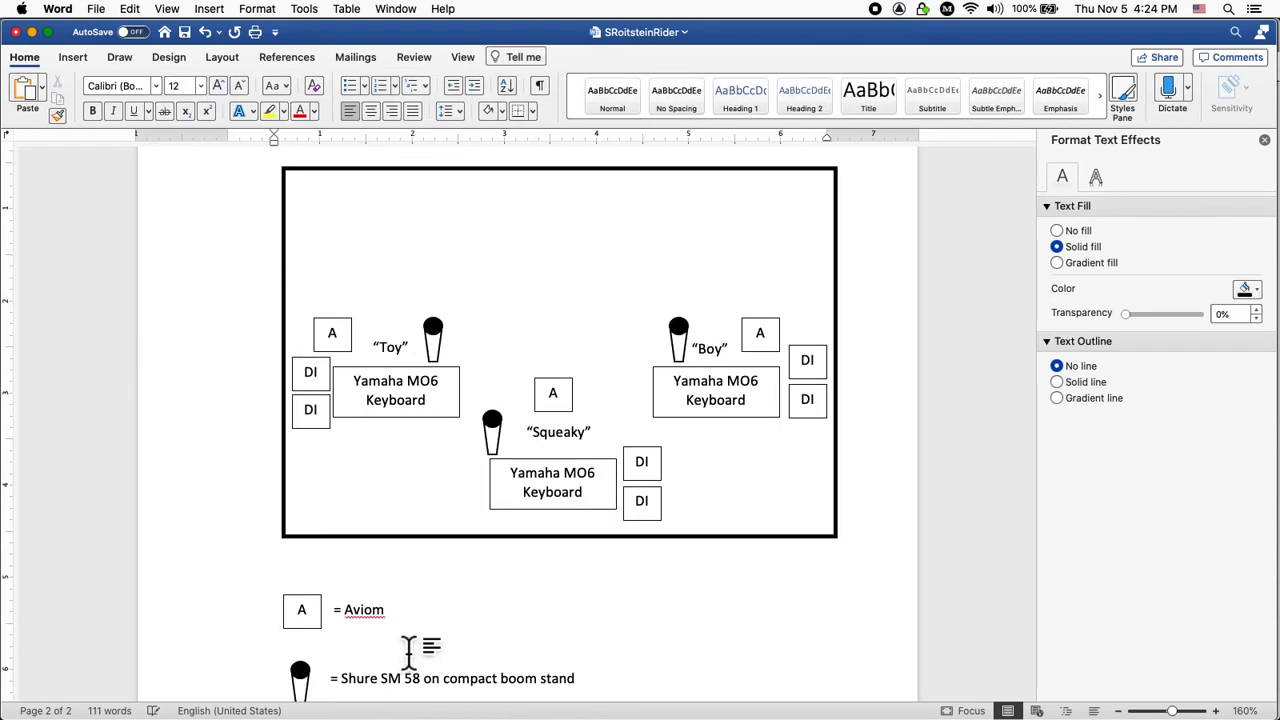
# Copy the Power Strip bolt into the stage plot beside the Boy setup's DI boxes.
pyautogui.scroll(-3, 385, 600)
pyautogui.scroll(-2, 385, 600)
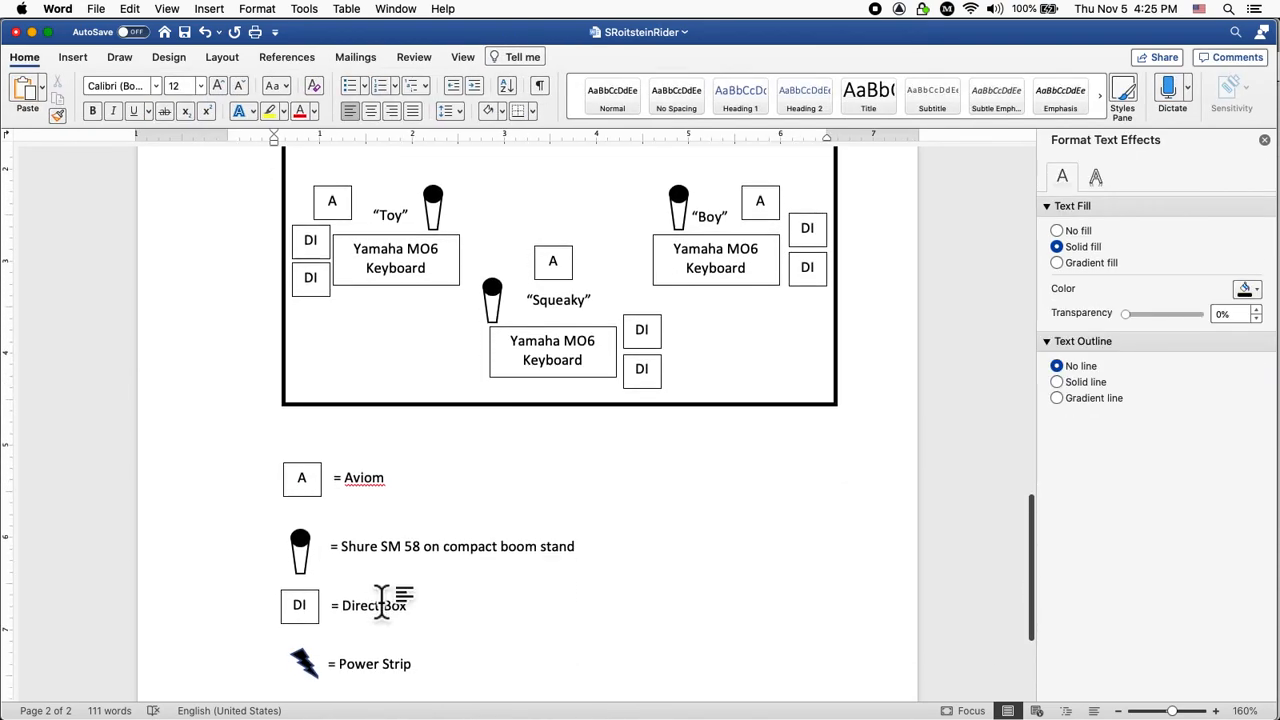
pyautogui.click(314, 648)
pyautogui.moveTo(314, 650); pyautogui.dragTo(805, 259)
# Copy a bolt to the Toy setup and nudge the Toy A box slightly right.
pyautogui.scroll(-2, 398, 598)
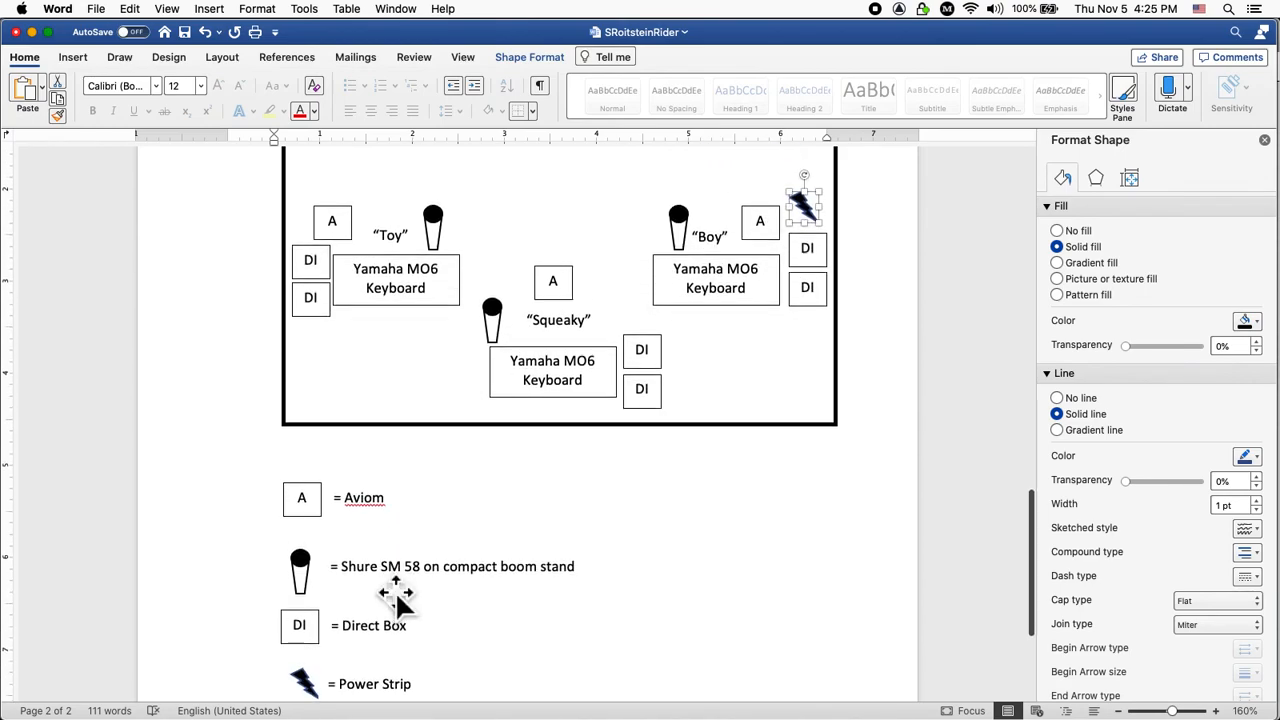
pyautogui.scroll(-2, 398, 598)
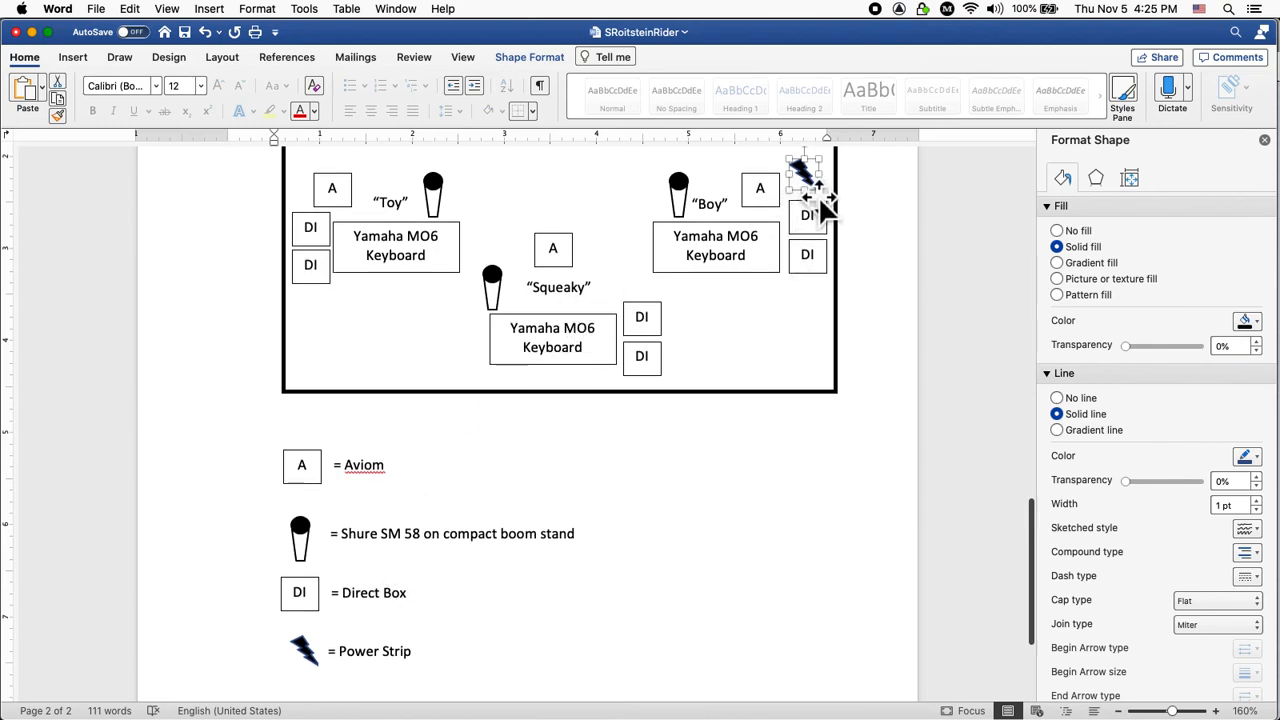
pyautogui.moveTo(820, 200); pyautogui.dragTo(309, 200)
pyautogui.click(350, 200)
pyautogui.press('Right')
pyautogui.press('Right')
pyautogui.press('Right')
pyautogui.press('Right')
pyautogui.press('Right')
pyautogui.press('Right')
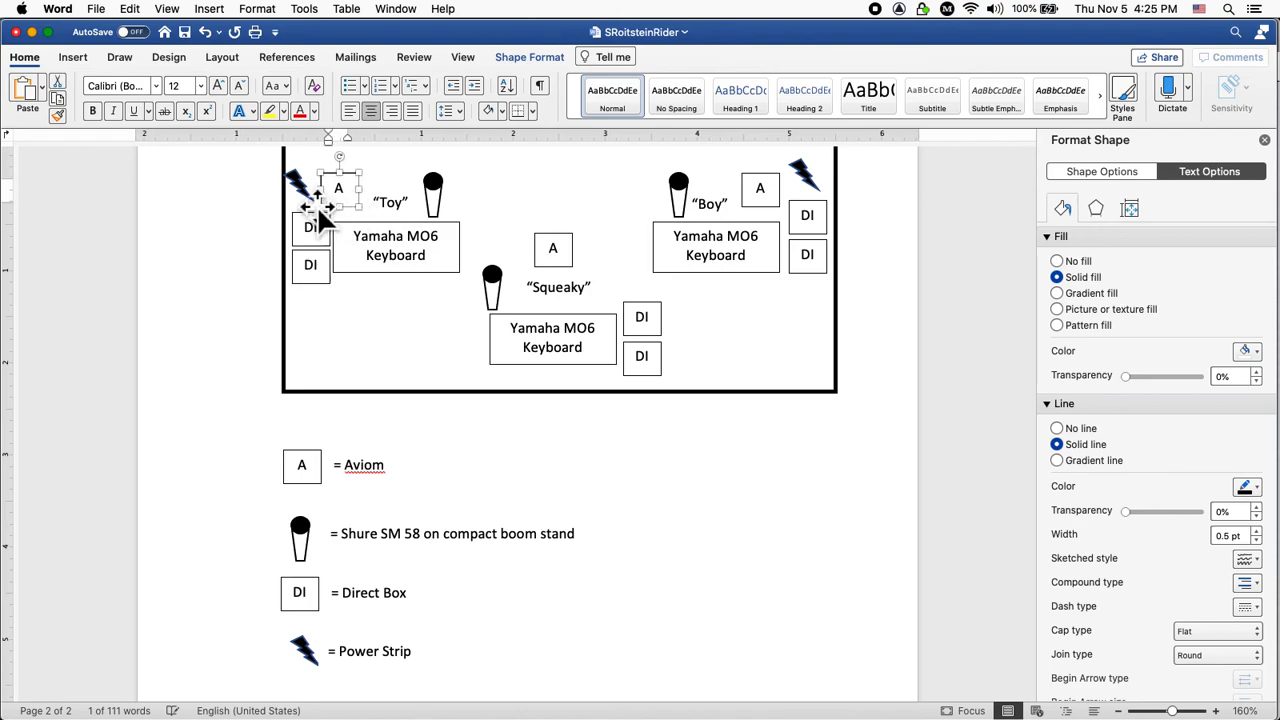
# Copy the Toy setup's bolt next to the Squeaky keyboard setup.
pyautogui.click(314, 198)
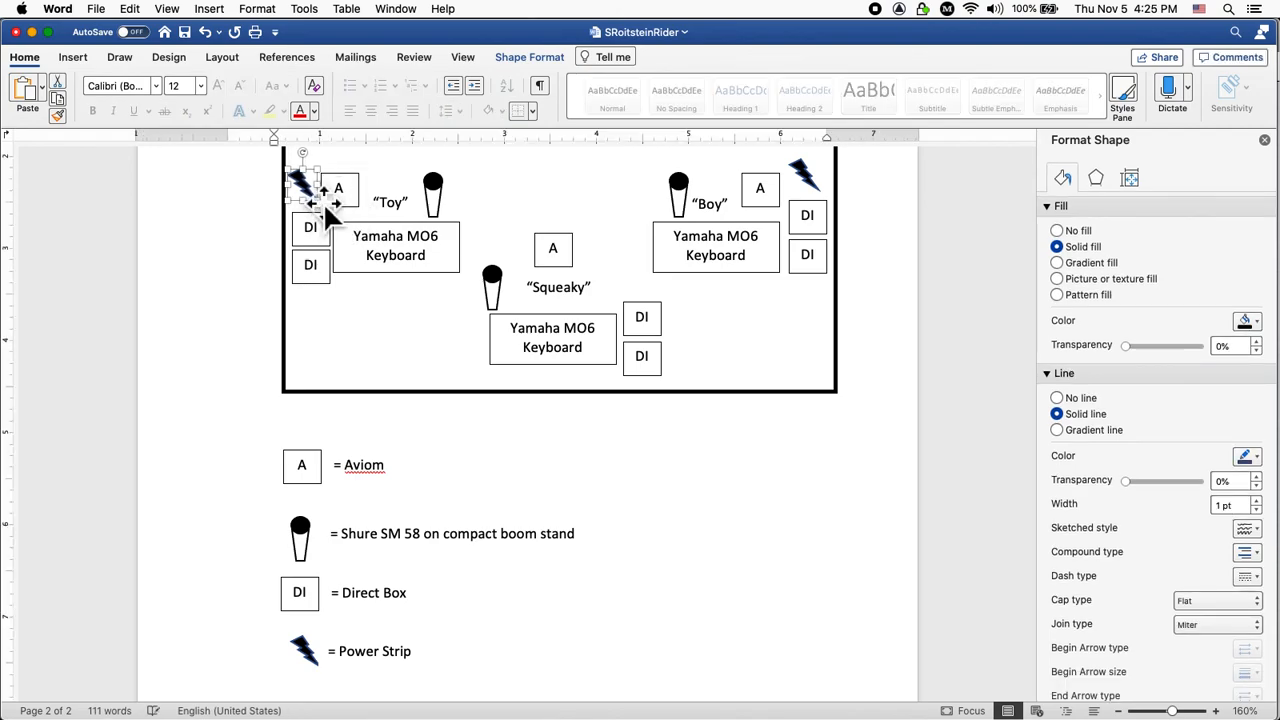
pyautogui.click(418, 372)
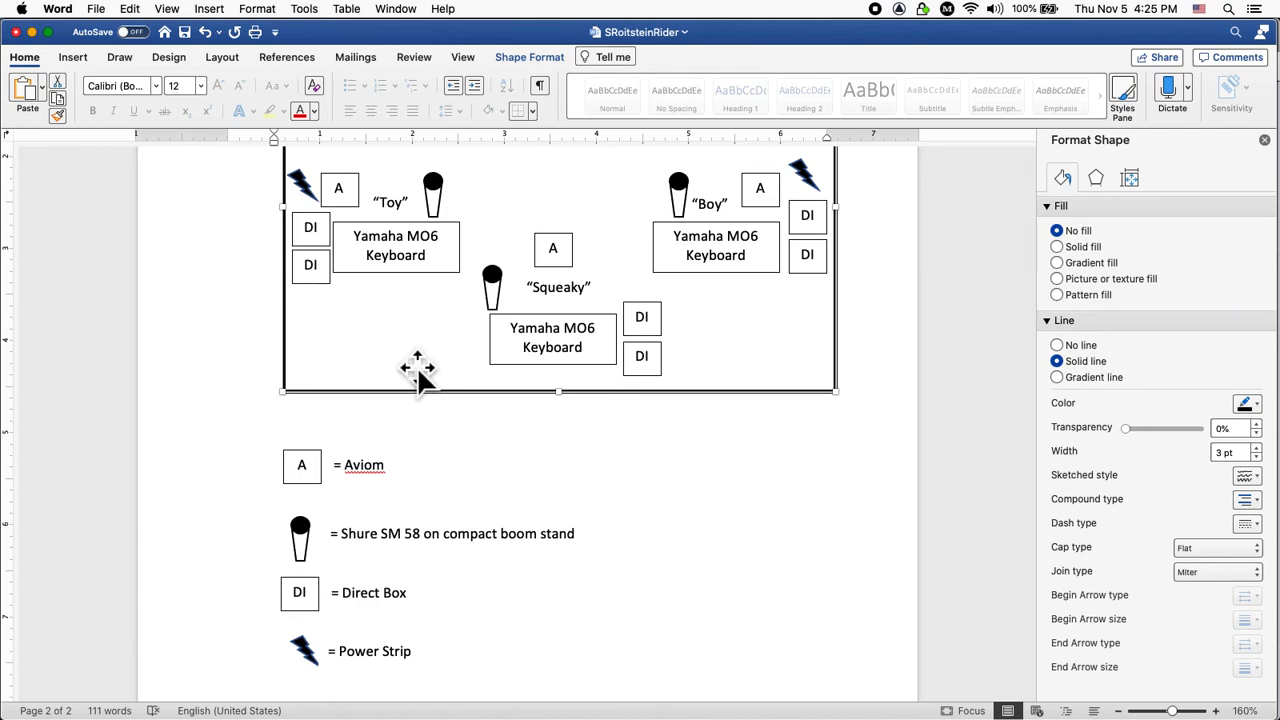
pyautogui.click(314, 200)
pyautogui.moveTo(314, 200); pyautogui.dragTo(618, 283)
pyautogui.click(708, 480)
pyautogui.scroll(3, 700, 470)
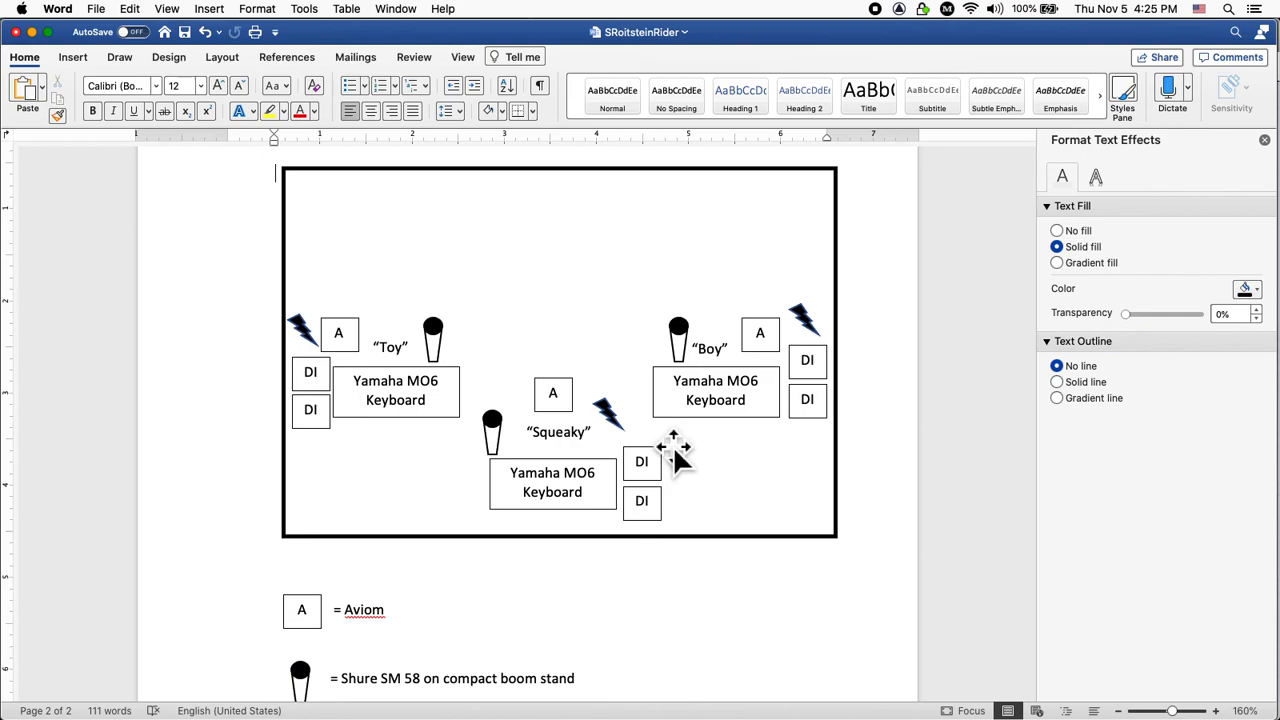
pyautogui.scroll(-2, 694, 491)
pyautogui.scroll(2, 694, 491)
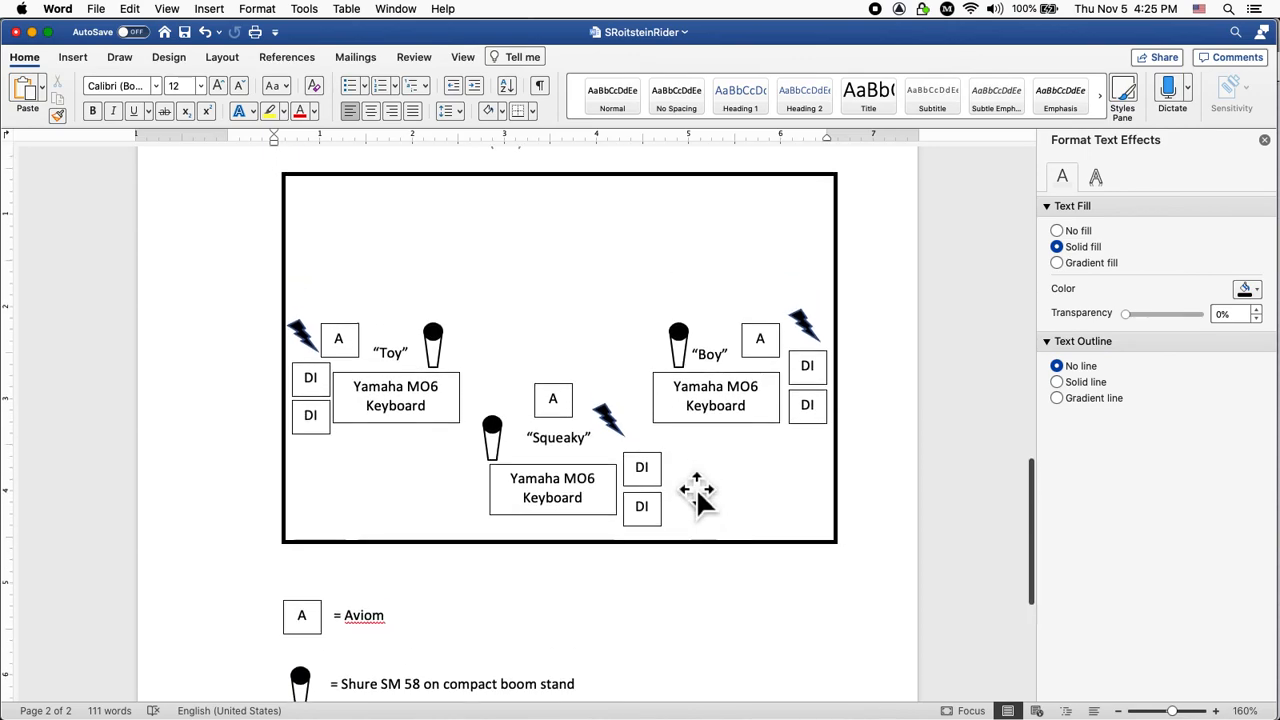
pyautogui.scroll(-1, 696, 490)
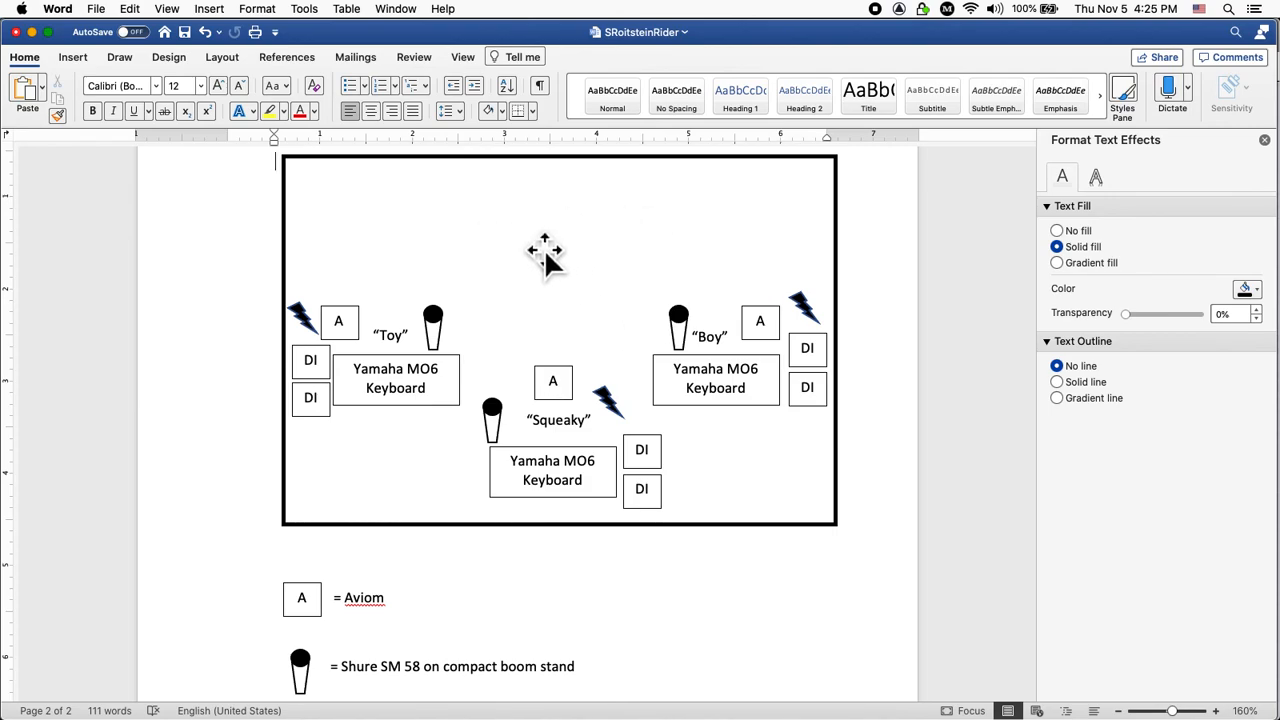
pyautogui.press('super+s')
pyautogui.scroll(-5, 545, 255)
pyautogui.scroll(6, 545, 255)
pyautogui.scroll(8, 545, 255)
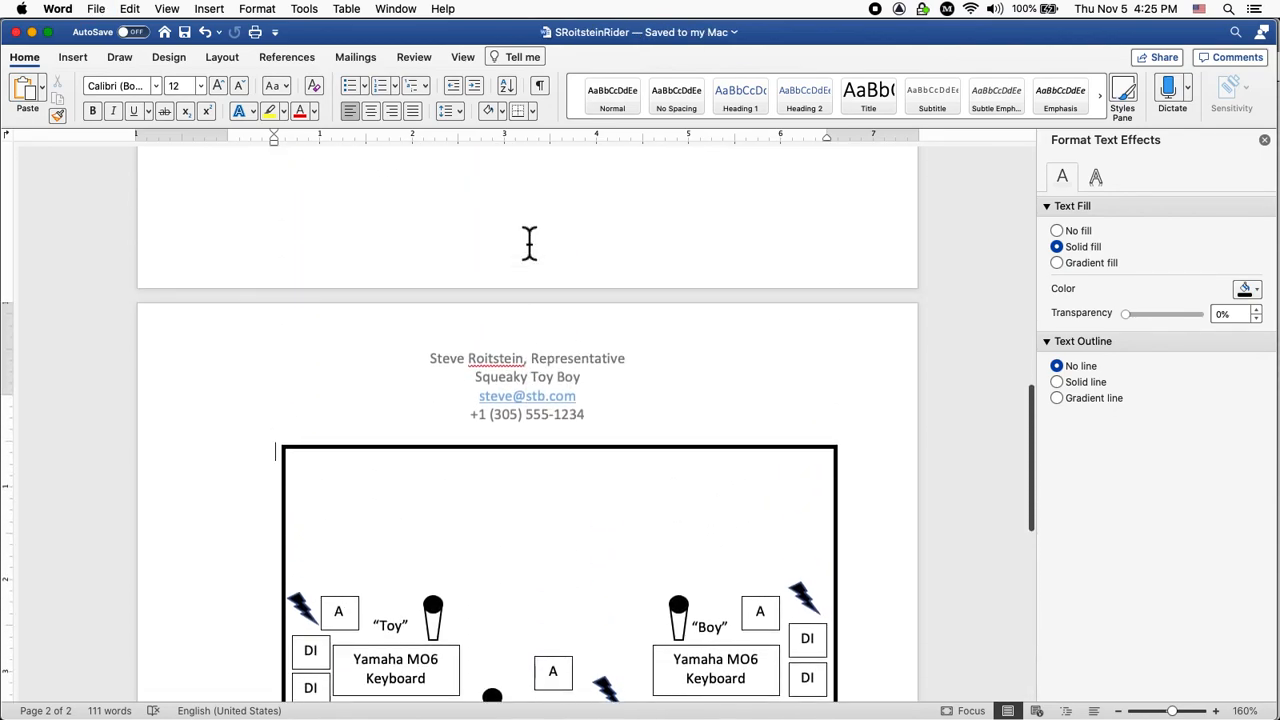
pyautogui.scroll(-15, 540, 252)
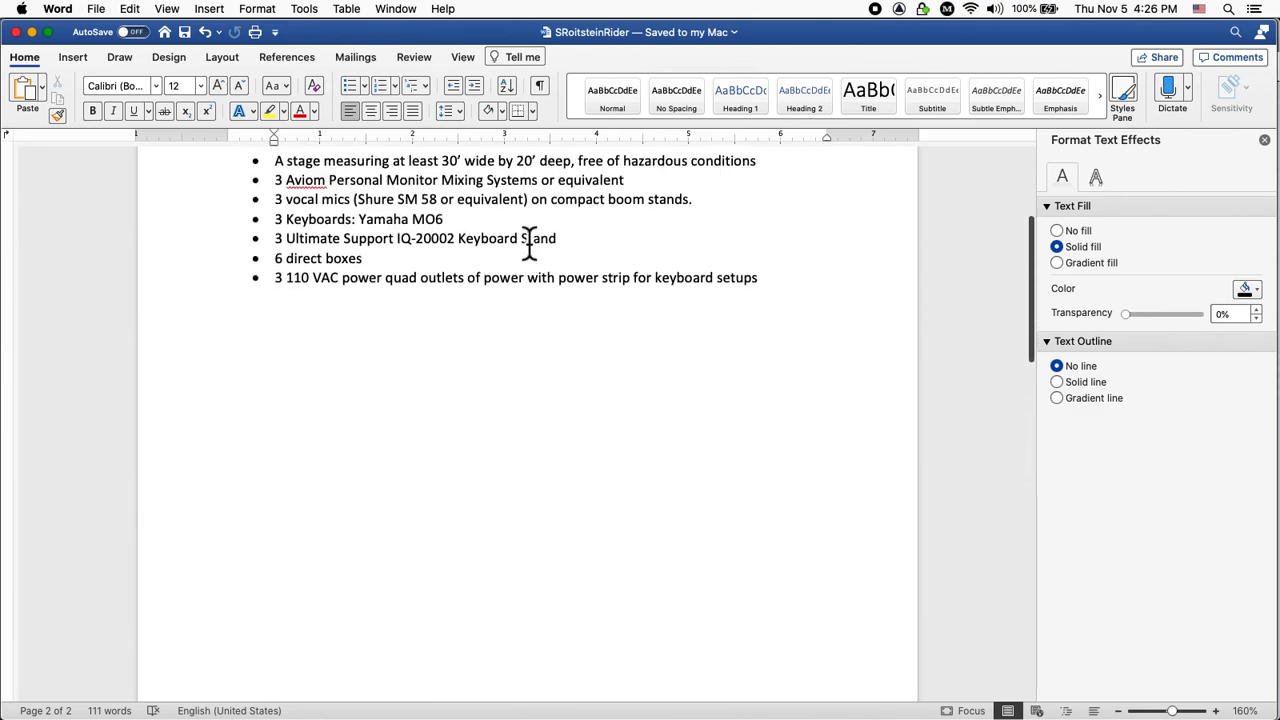
pyautogui.scroll(6, 527, 233)
pyautogui.click(480, 340)
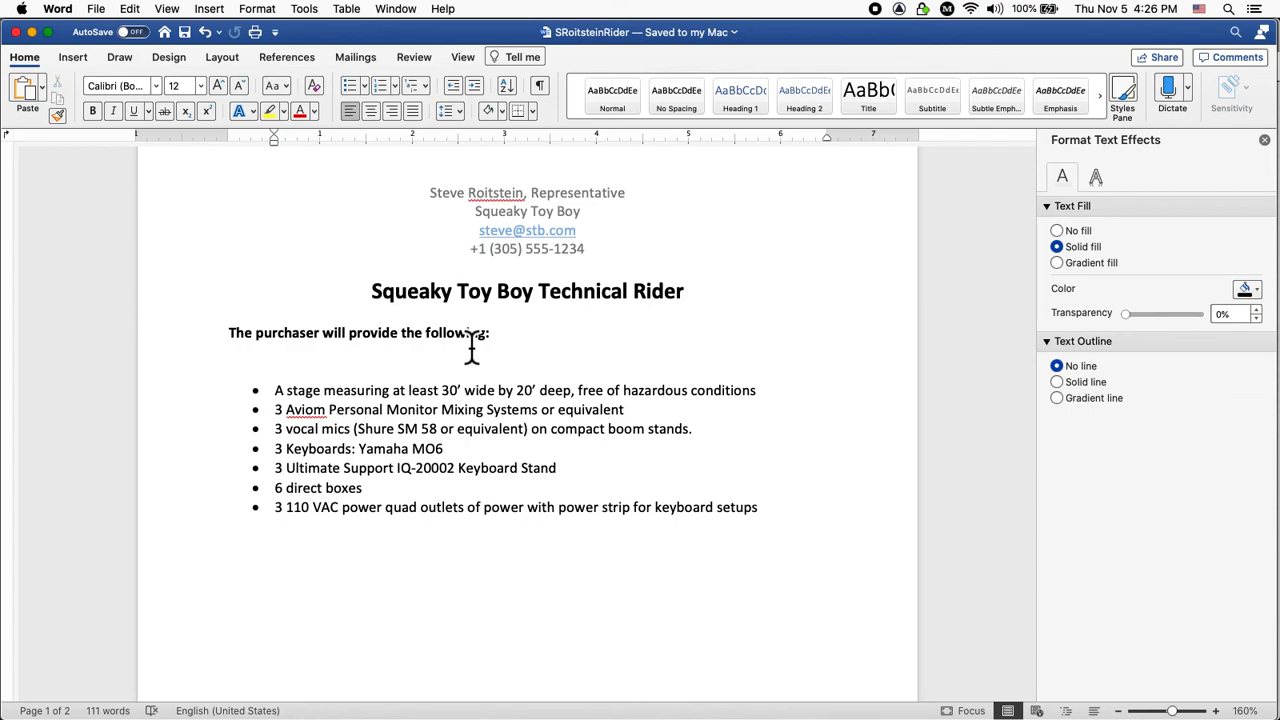
pyautogui.scroll(-10, 472, 350)
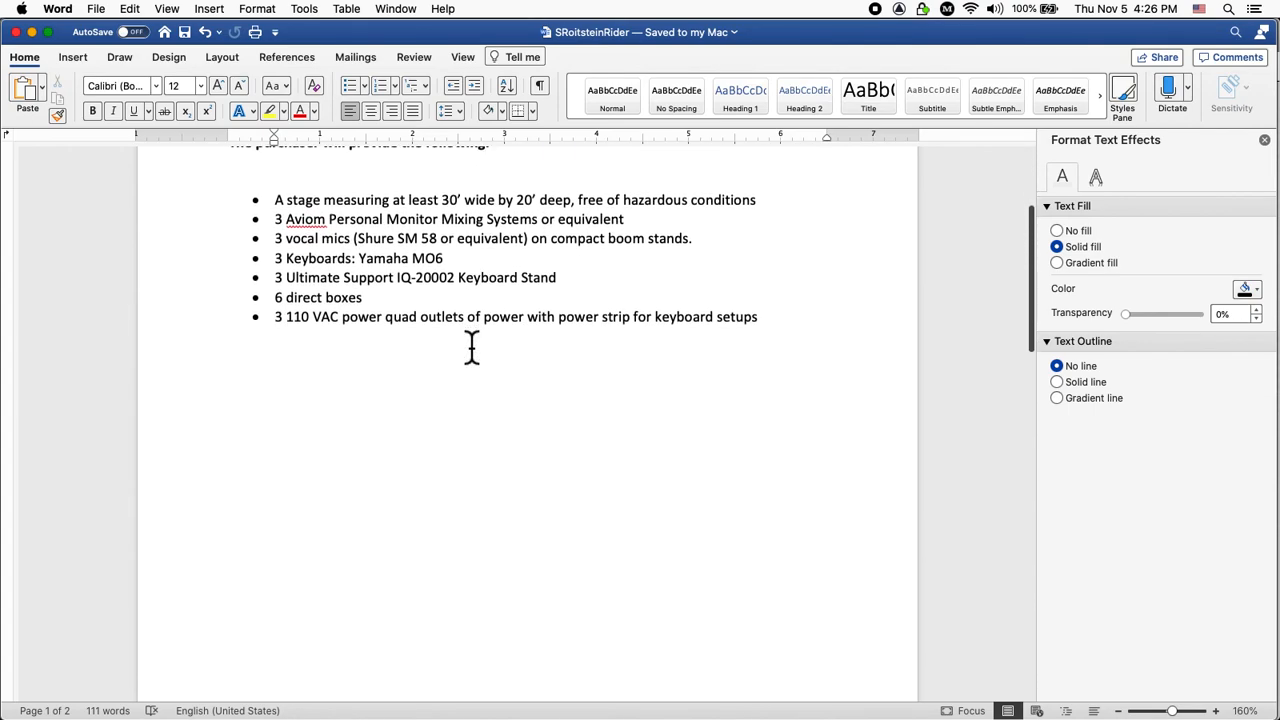
pyautogui.scroll(-12, 481, 353)
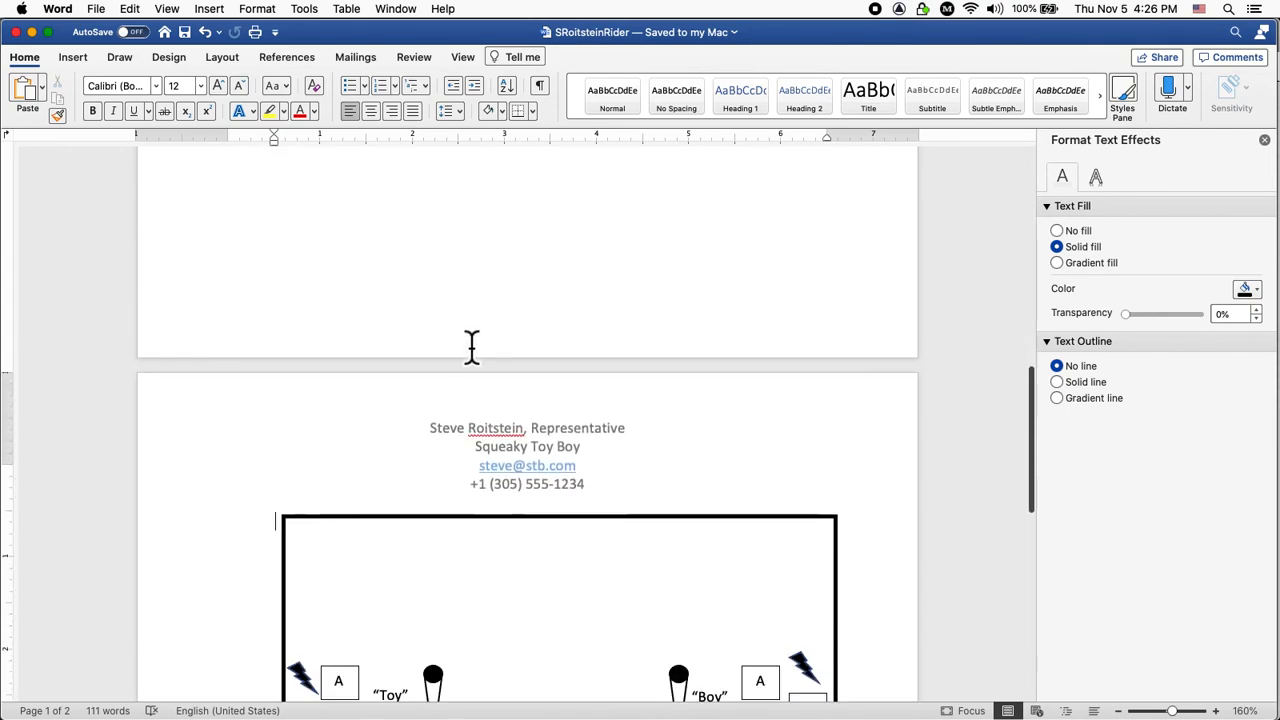
pyautogui.scroll(-2, 472, 345)
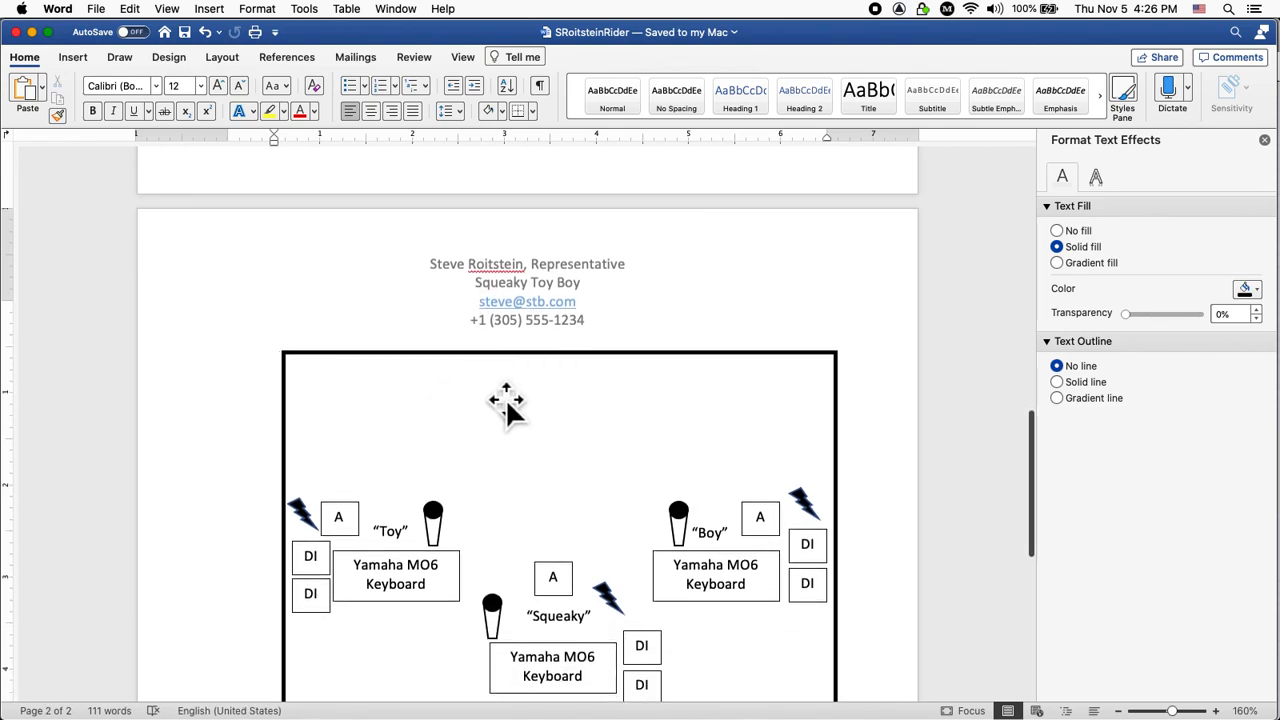
pyautogui.scroll(-5, 540, 405)
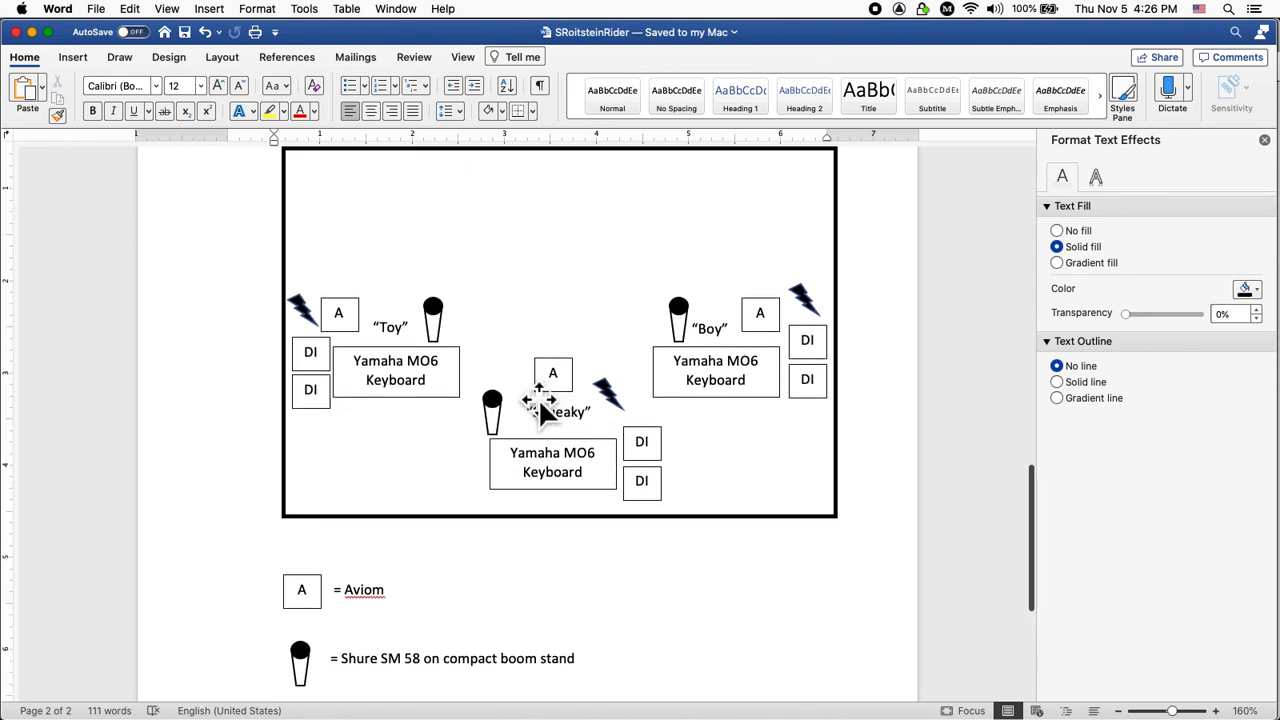
pyautogui.scroll(-2, 540, 405)
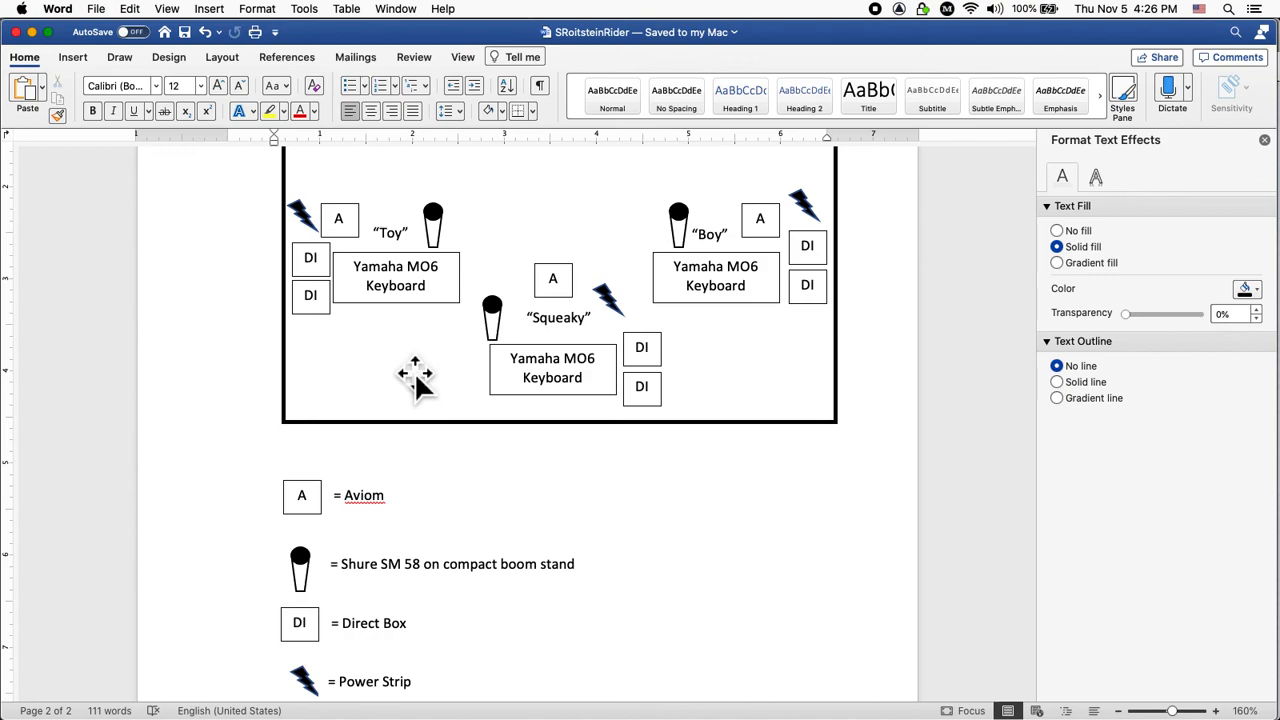
pyautogui.scroll(8, 414, 375)
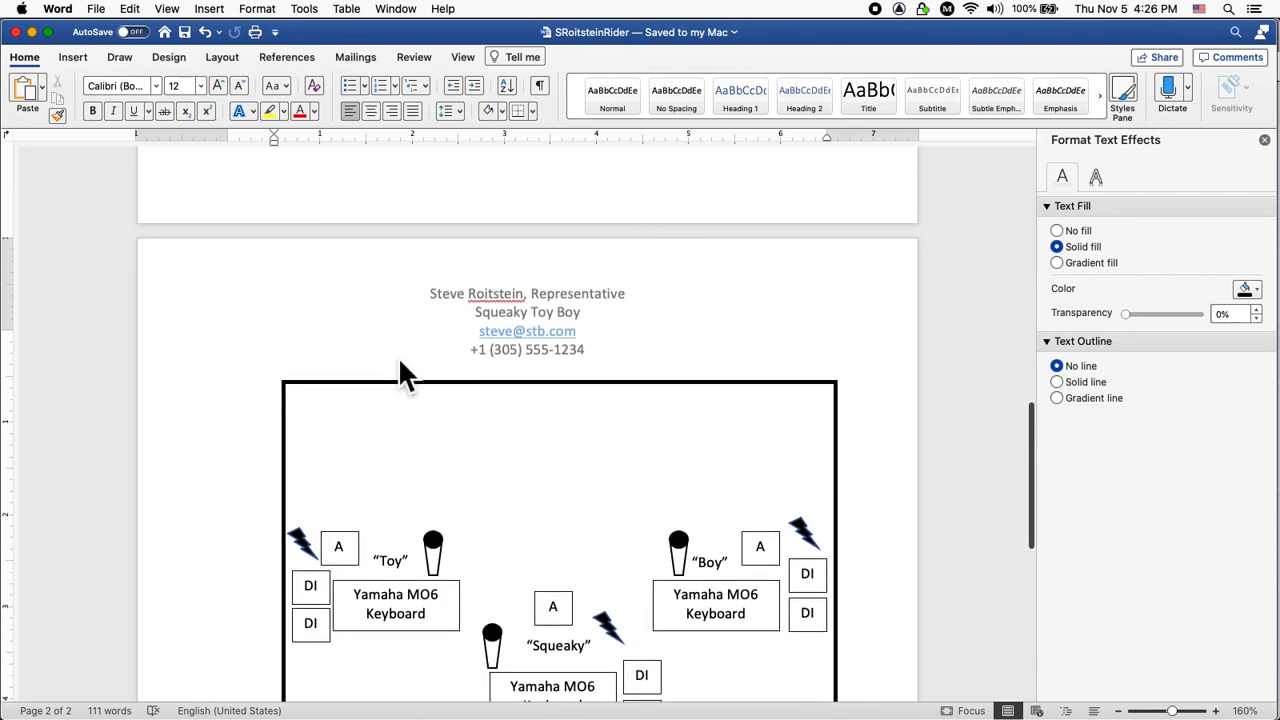
pyautogui.scroll(3, 400, 362)
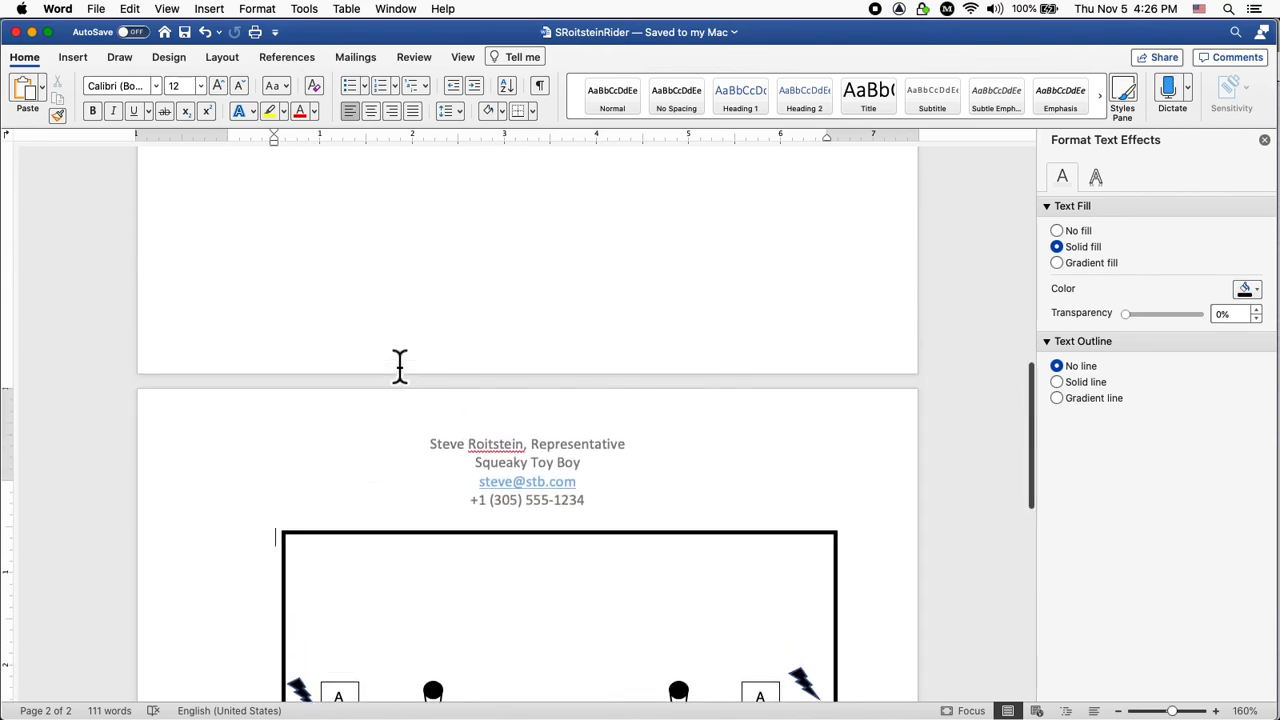
pyautogui.scroll(-1, 400, 365)
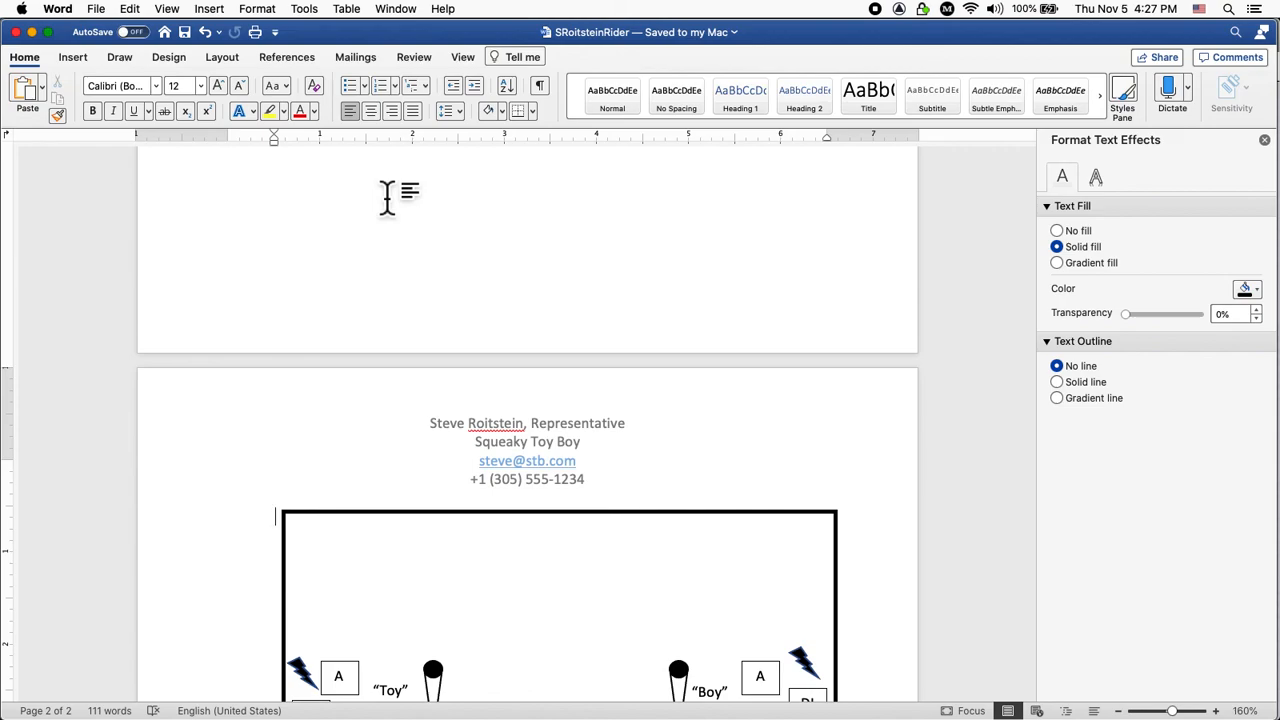
pyautogui.click(97, 9)
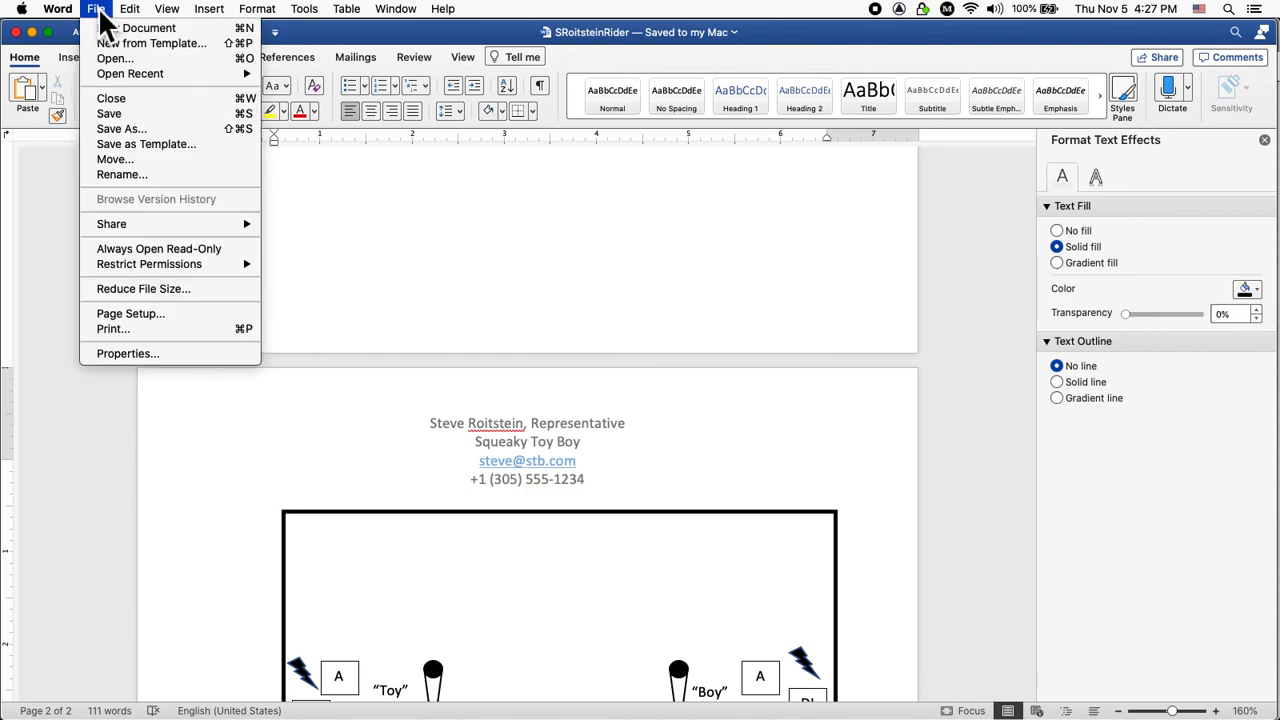
pyautogui.click(127, 129)
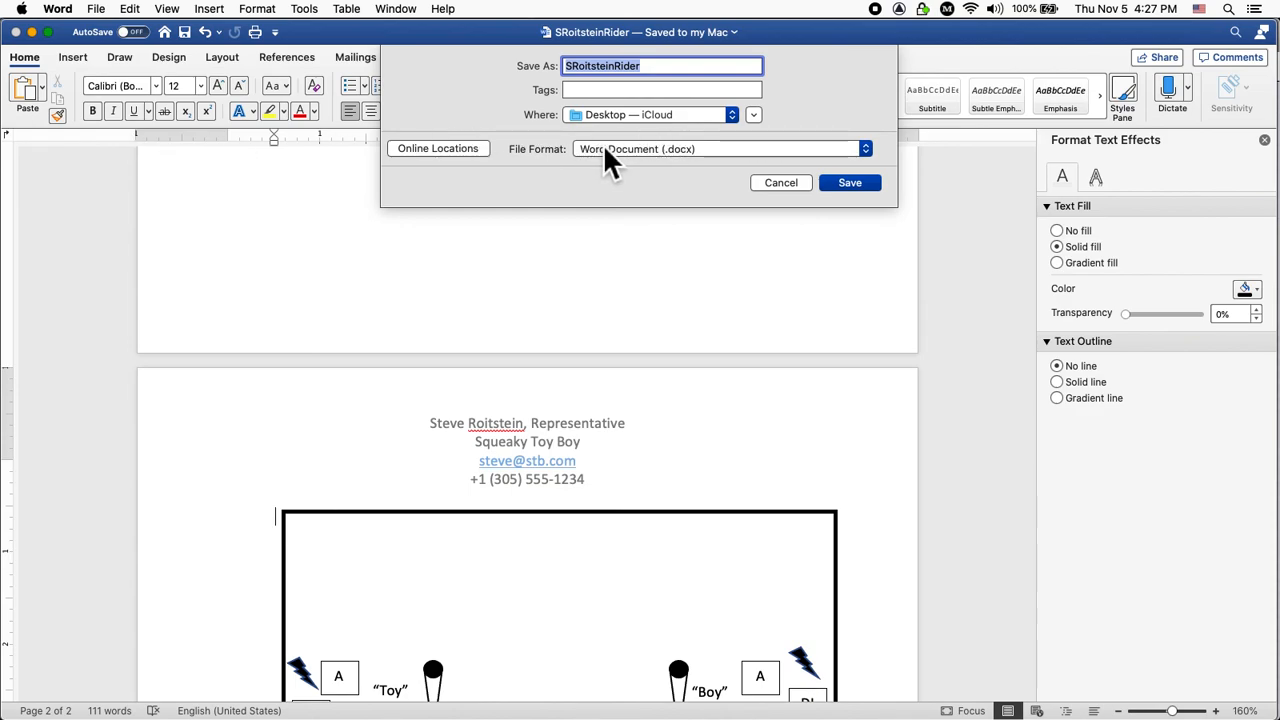
pyautogui.click(604, 149)
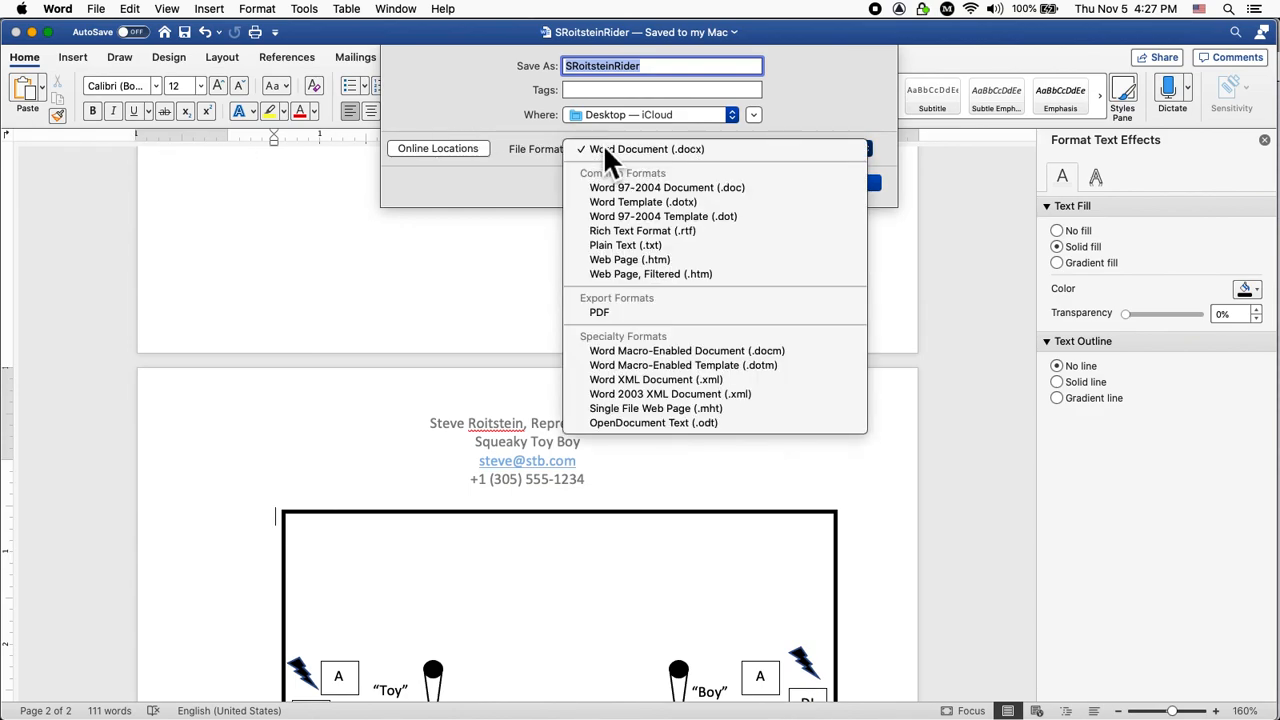
pyautogui.click(614, 316)
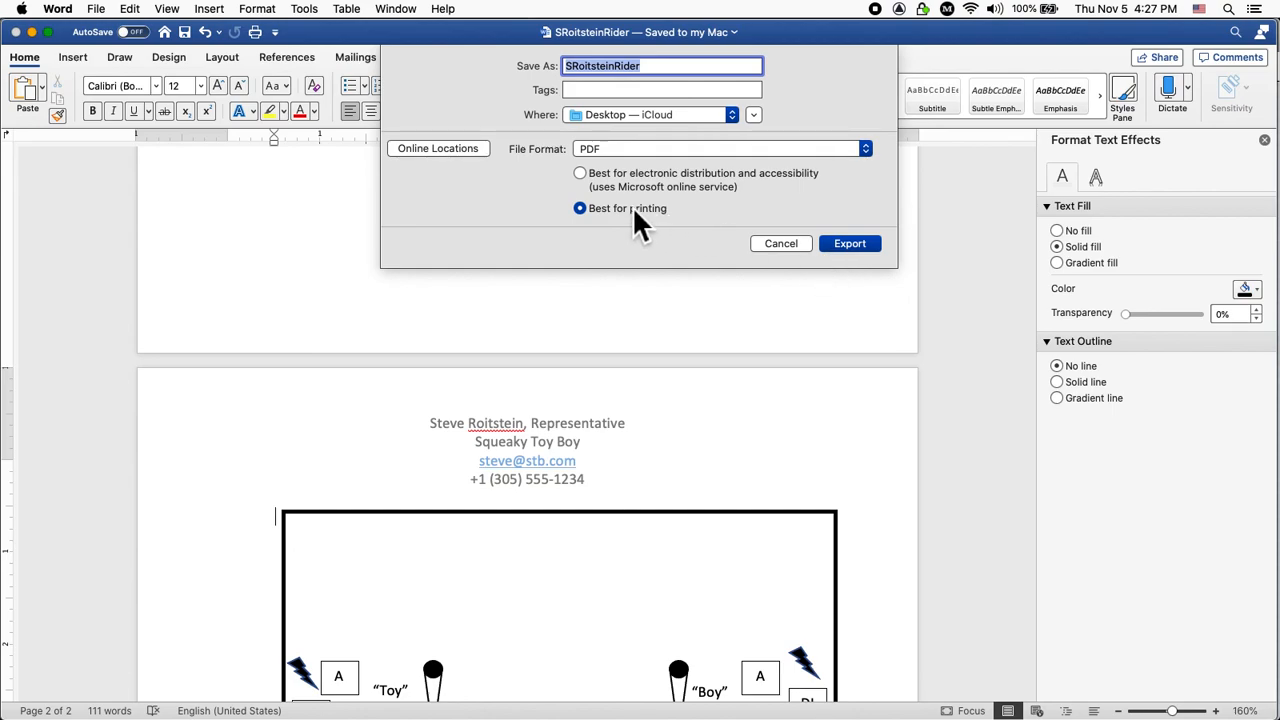
pyautogui.click(580, 174)
pyautogui.click(867, 248)
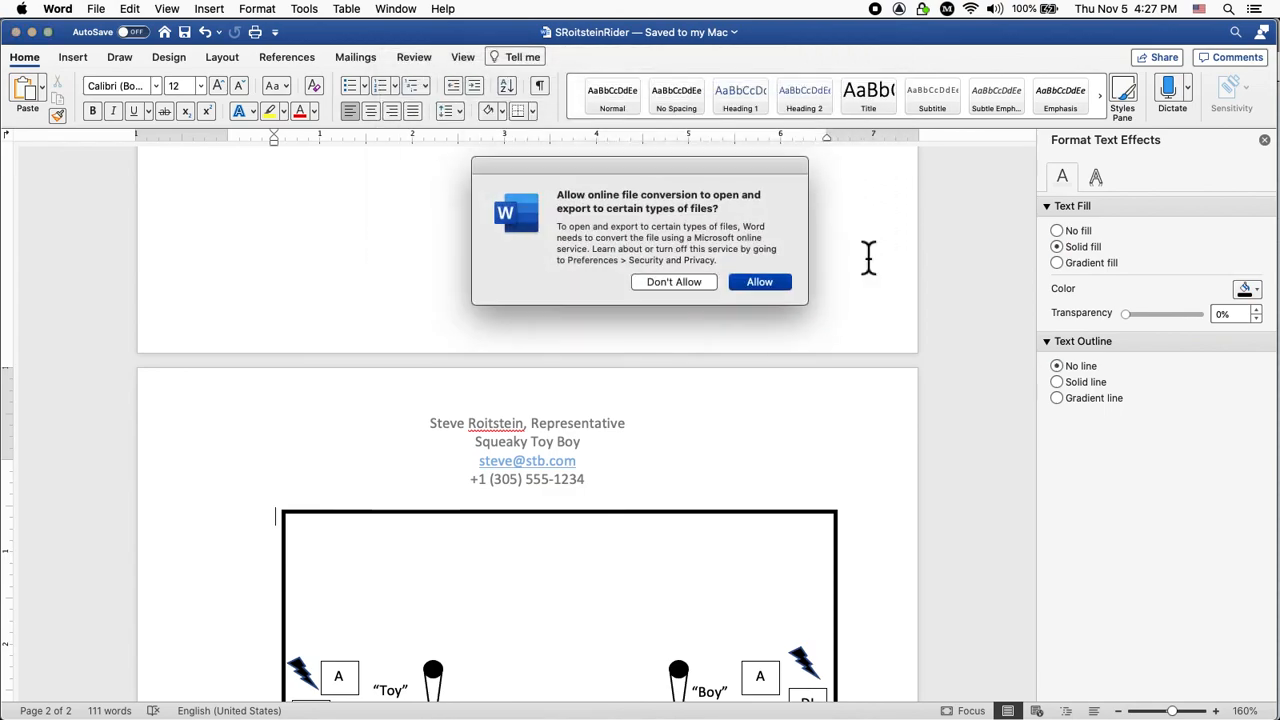
pyautogui.click(759, 284)
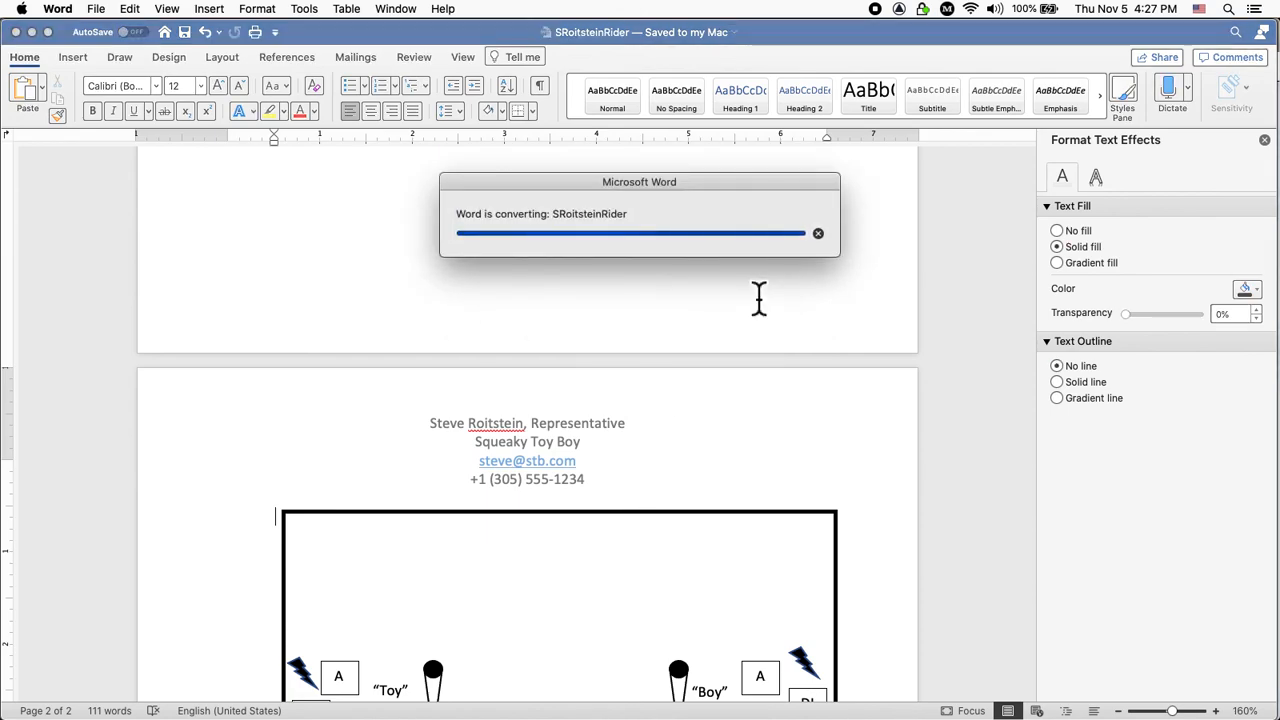
pyautogui.press('super+Tab')
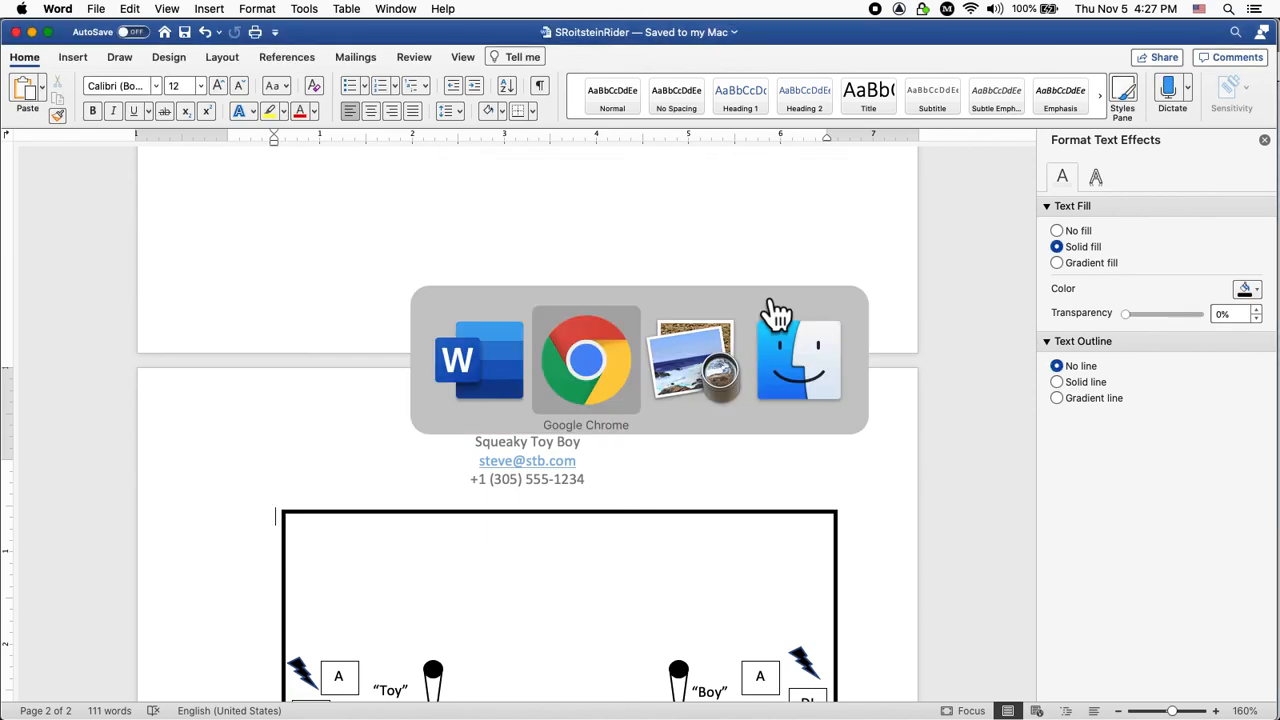
pyautogui.press('super+Tab')
pyautogui.press('super+Tab')
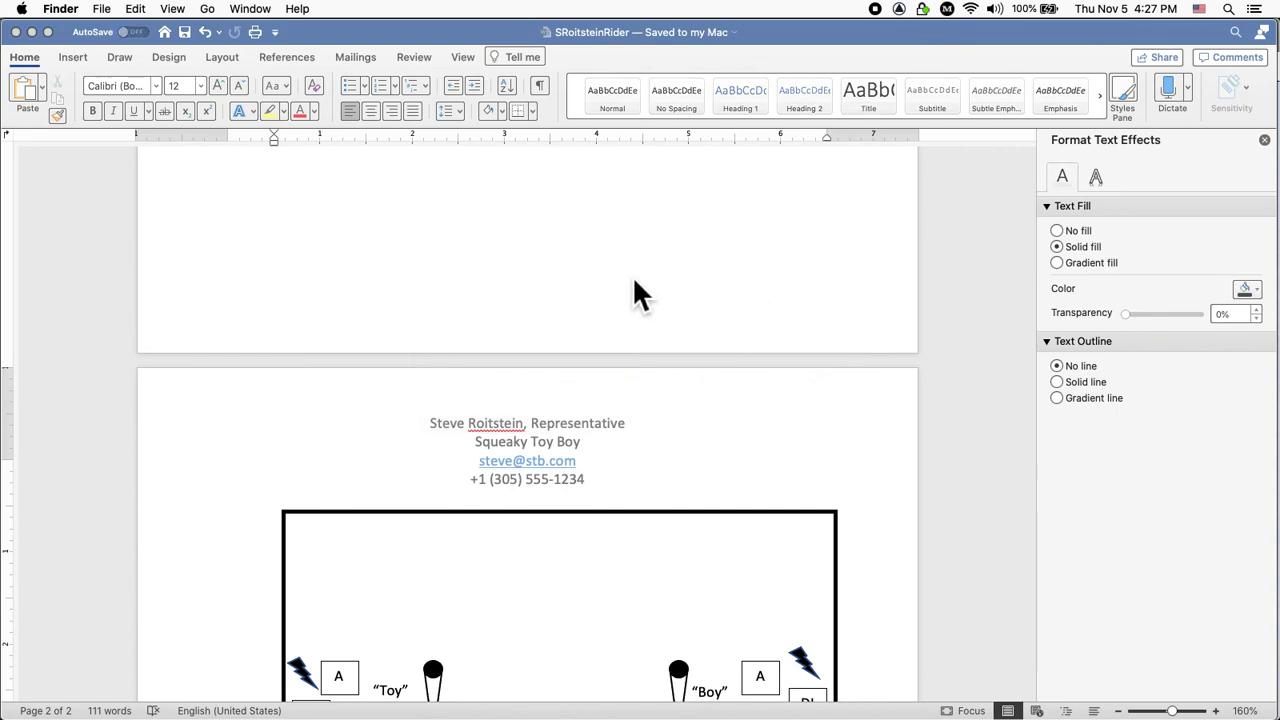
pyautogui.press('super+n')
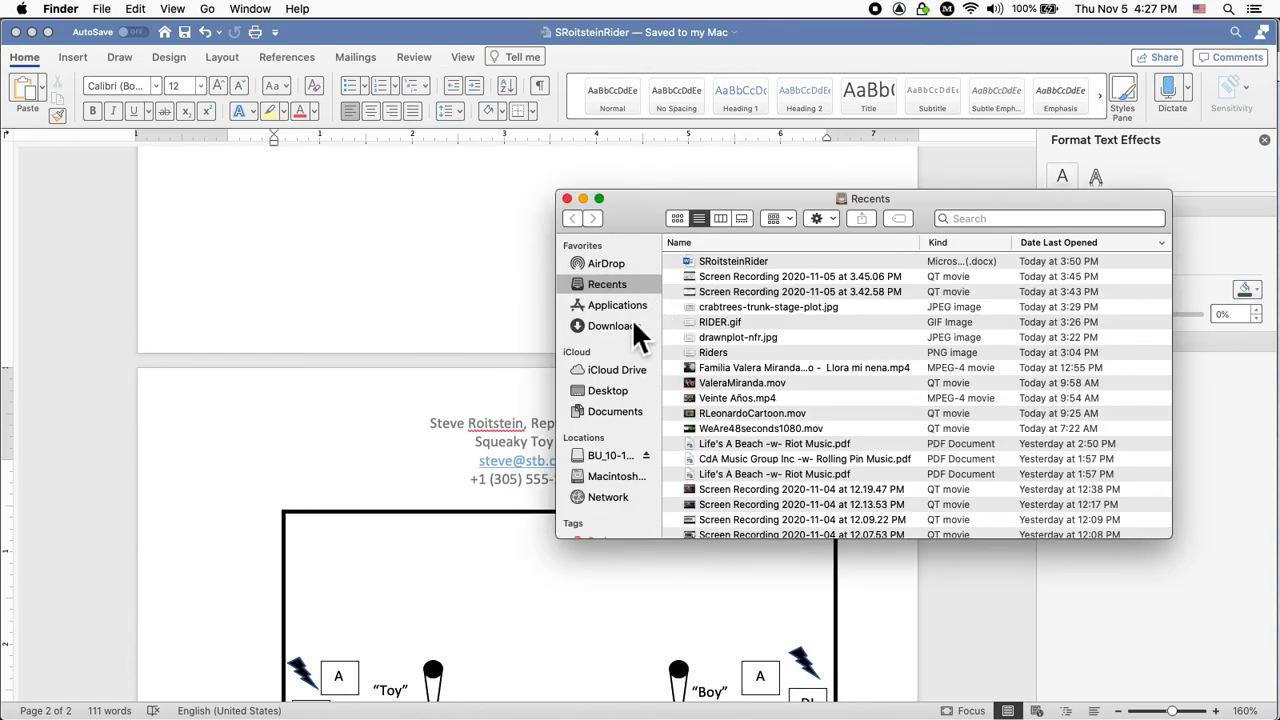
pyautogui.scroll(-2, 626, 324)
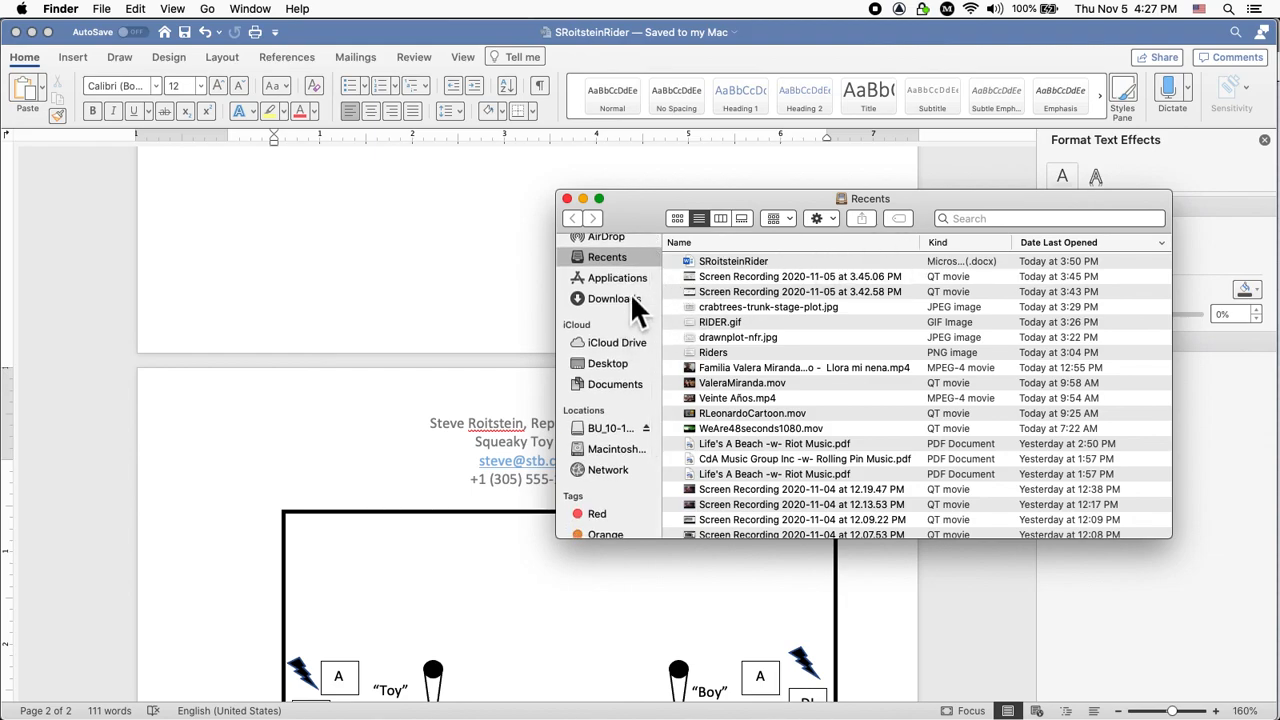
pyautogui.click(612, 367)
pyautogui.doubleClick(756, 261)
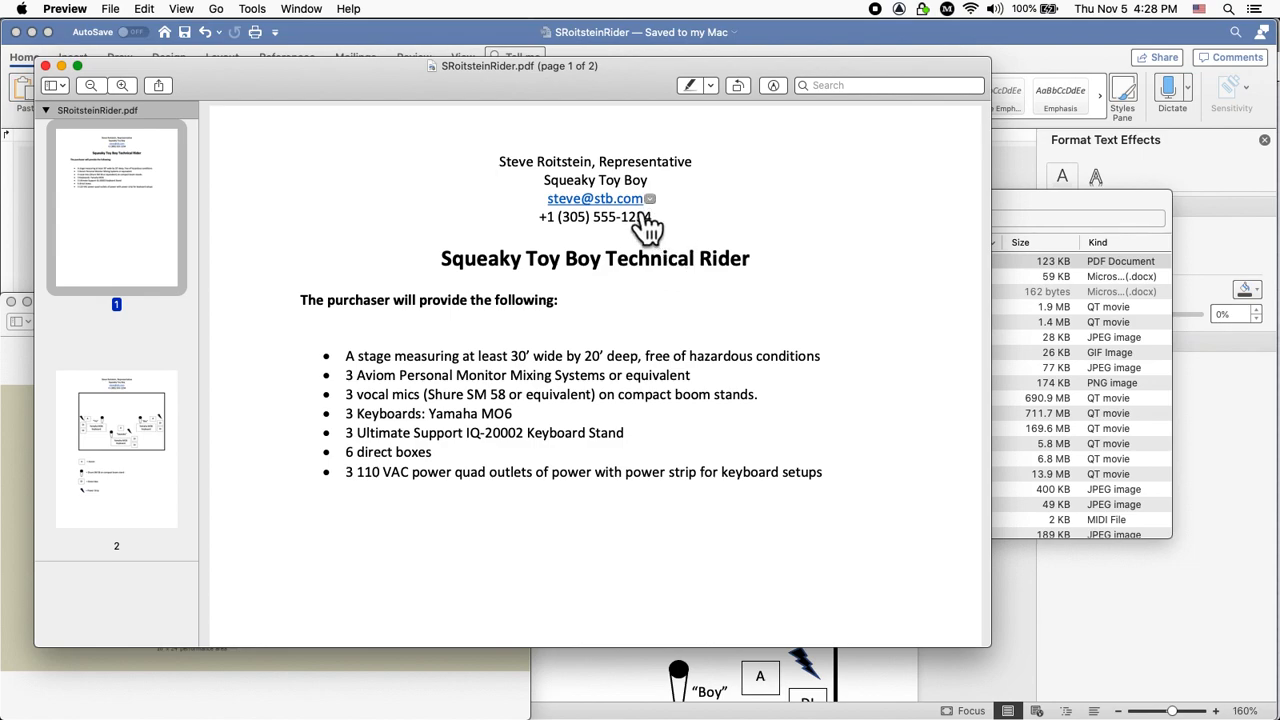
pyautogui.scroll(-3, 814, 270)
pyautogui.scroll(-10, 814, 270)
pyautogui.scroll(-15, 814, 270)
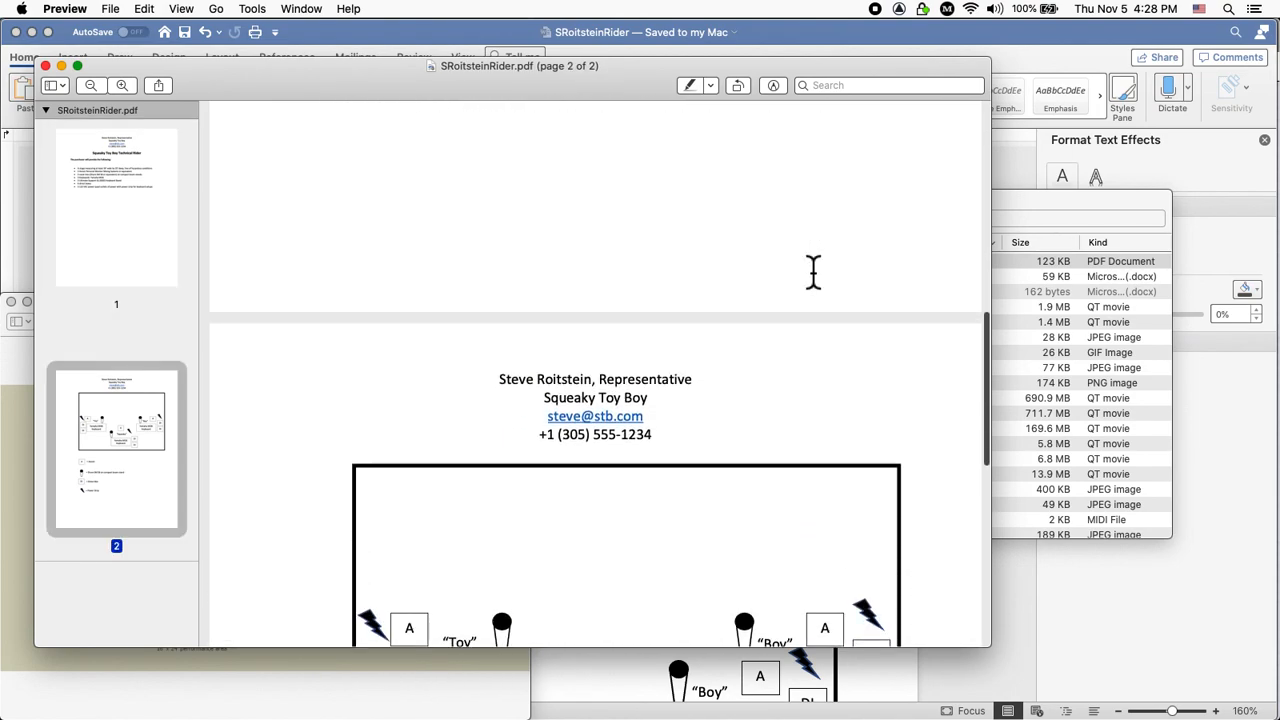
pyautogui.scroll(-11, 814, 270)
pyautogui.scroll(-8, 814, 270)
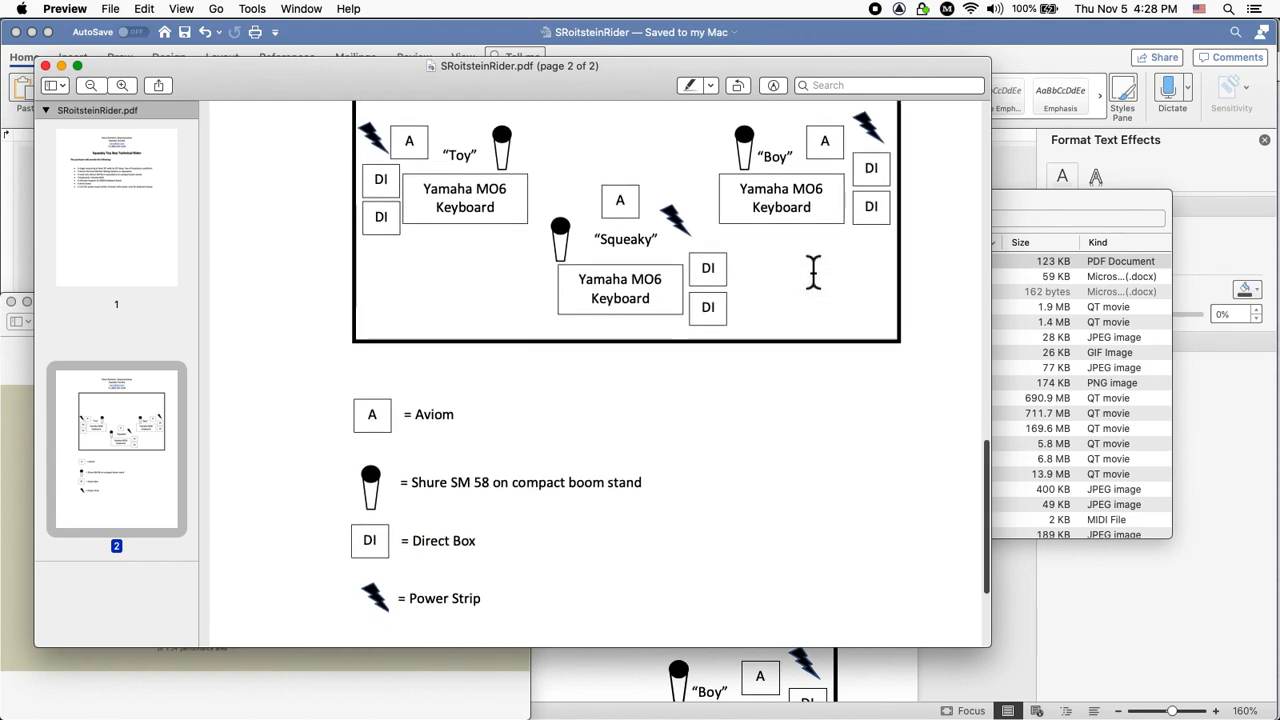
pyautogui.scroll(-2, 814, 270)
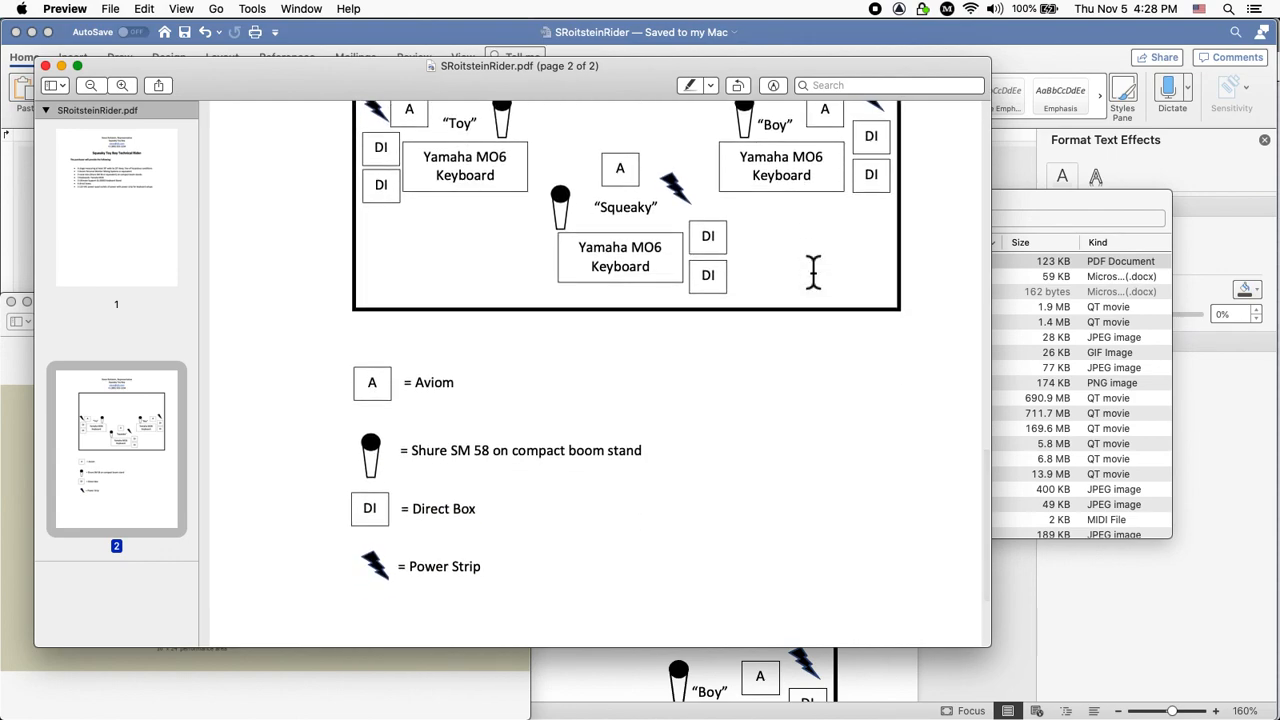
pyautogui.scroll(6, 814, 270)
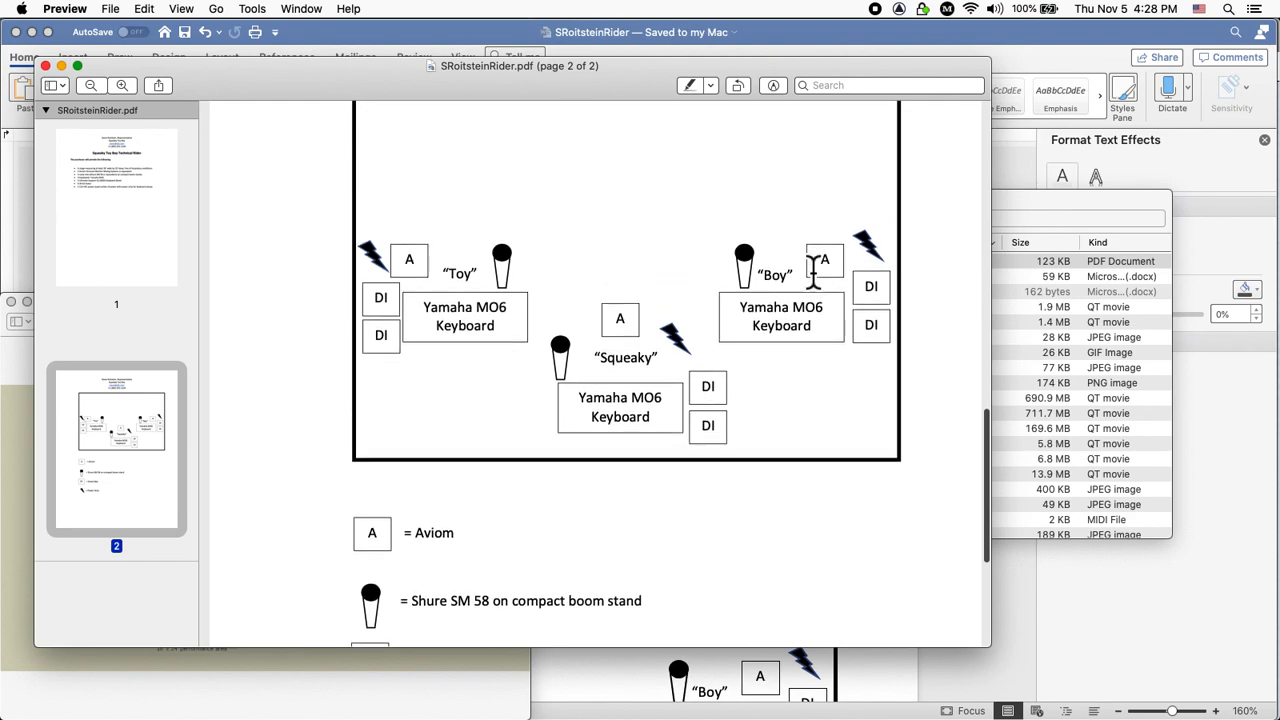
pyautogui.scroll(5, 814, 270)
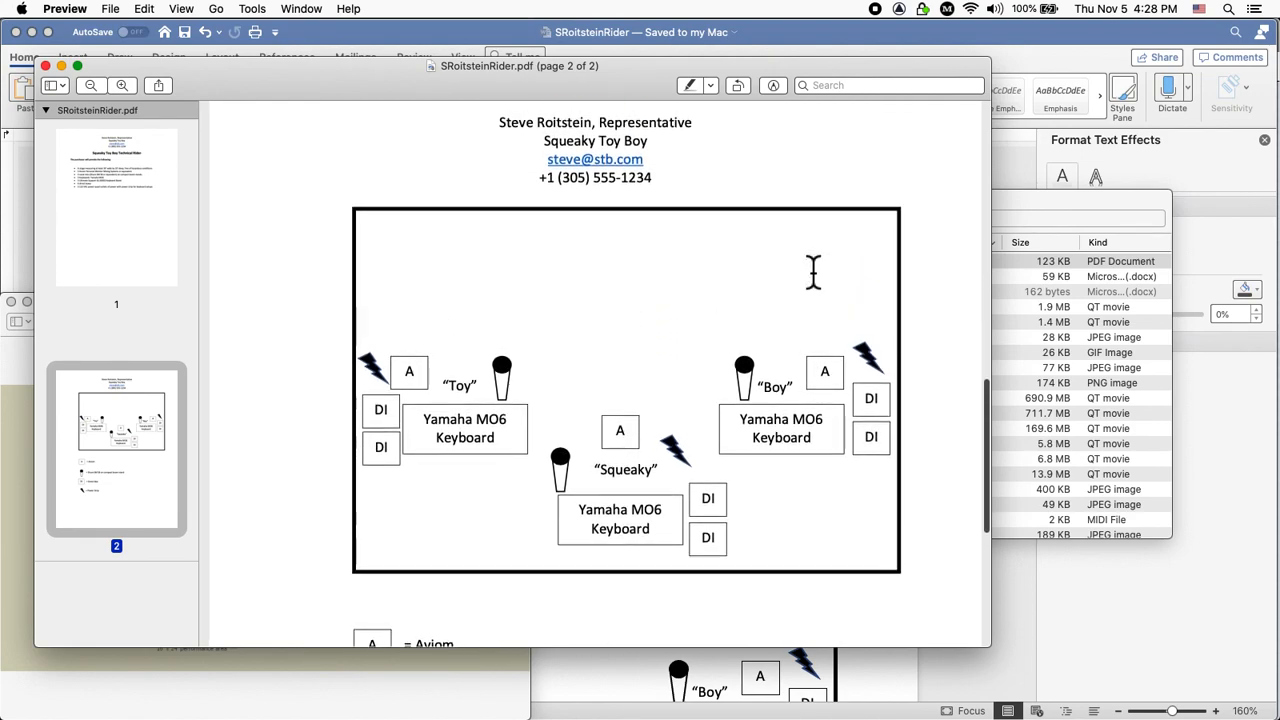
pyautogui.scroll(6, 814, 270)
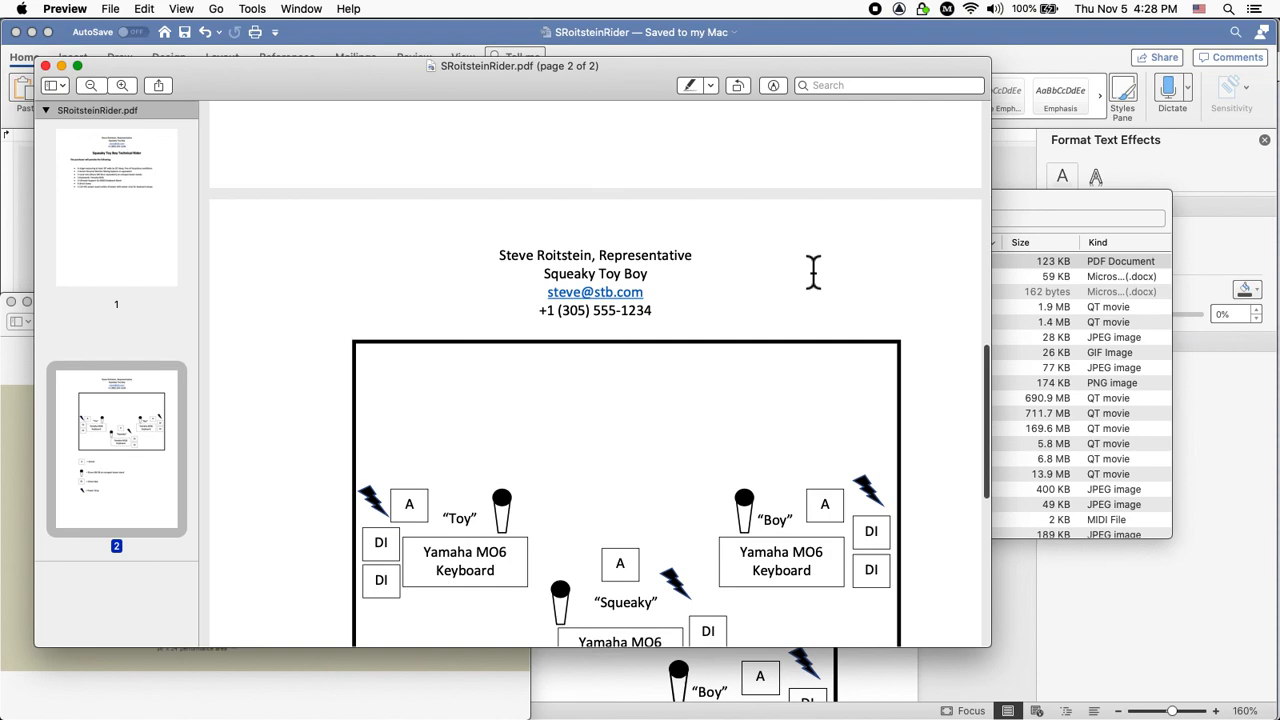
pyautogui.scroll(1, 814, 270)
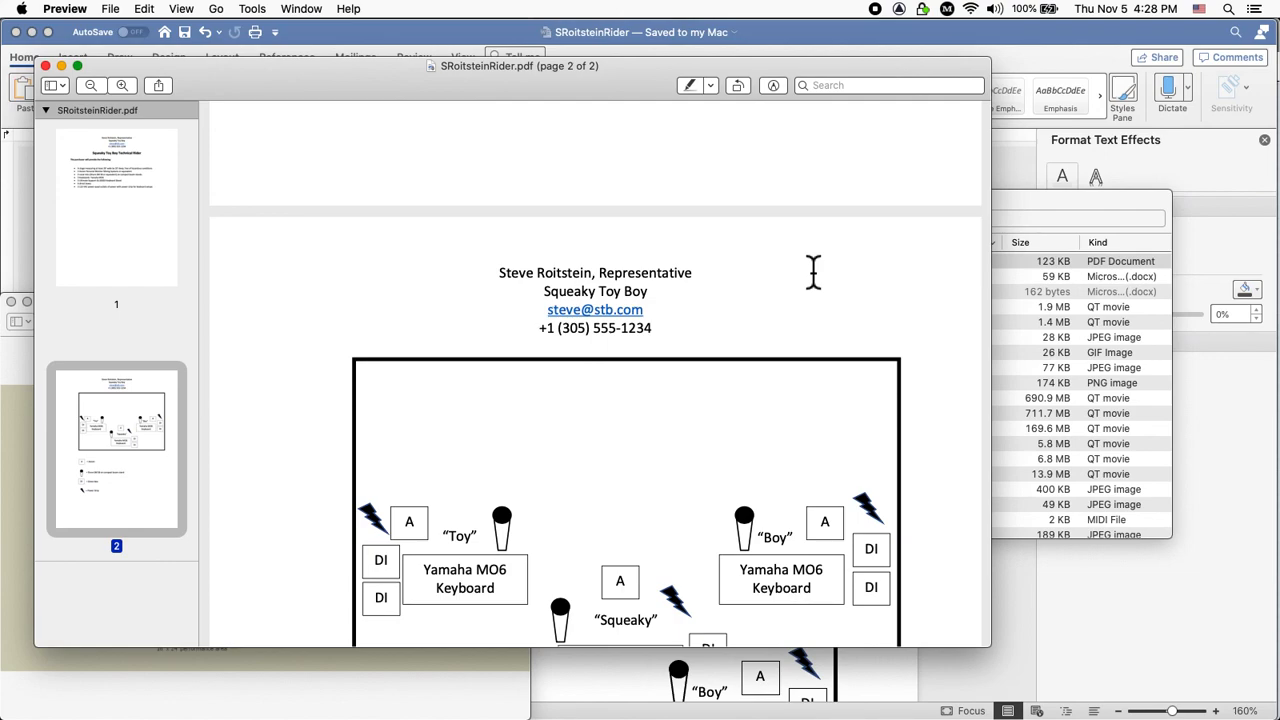
pyautogui.scroll(2, 813, 270)
pyautogui.scroll(-3, 813, 270)
pyautogui.scroll(5, 813, 270)
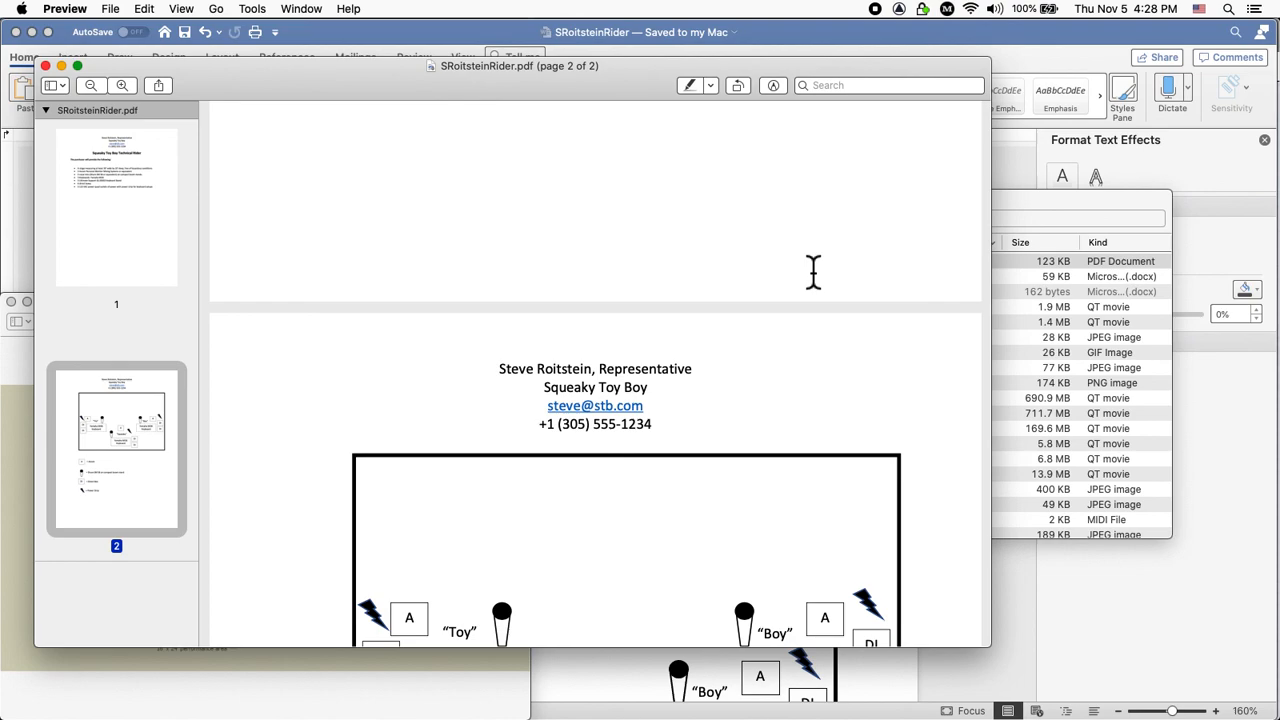
pyautogui.press('super+Tab')
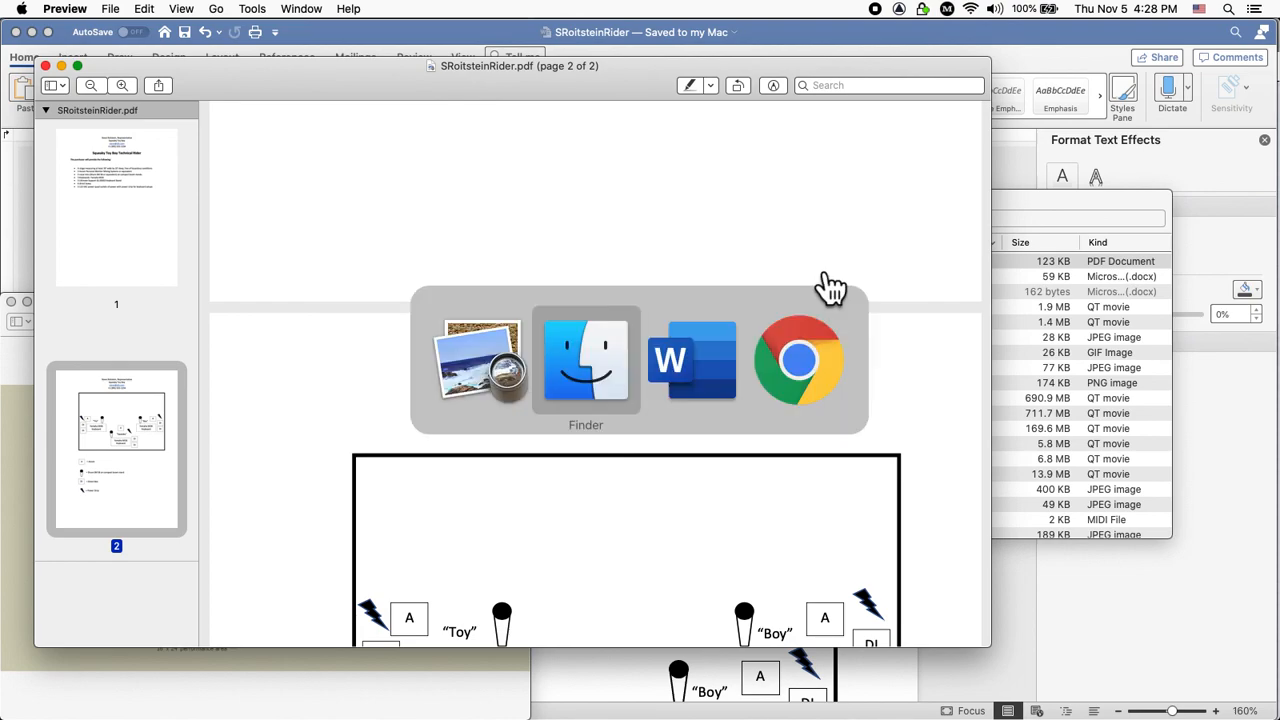
pyautogui.press('super+Tab')
pyautogui.press('super+Tab')
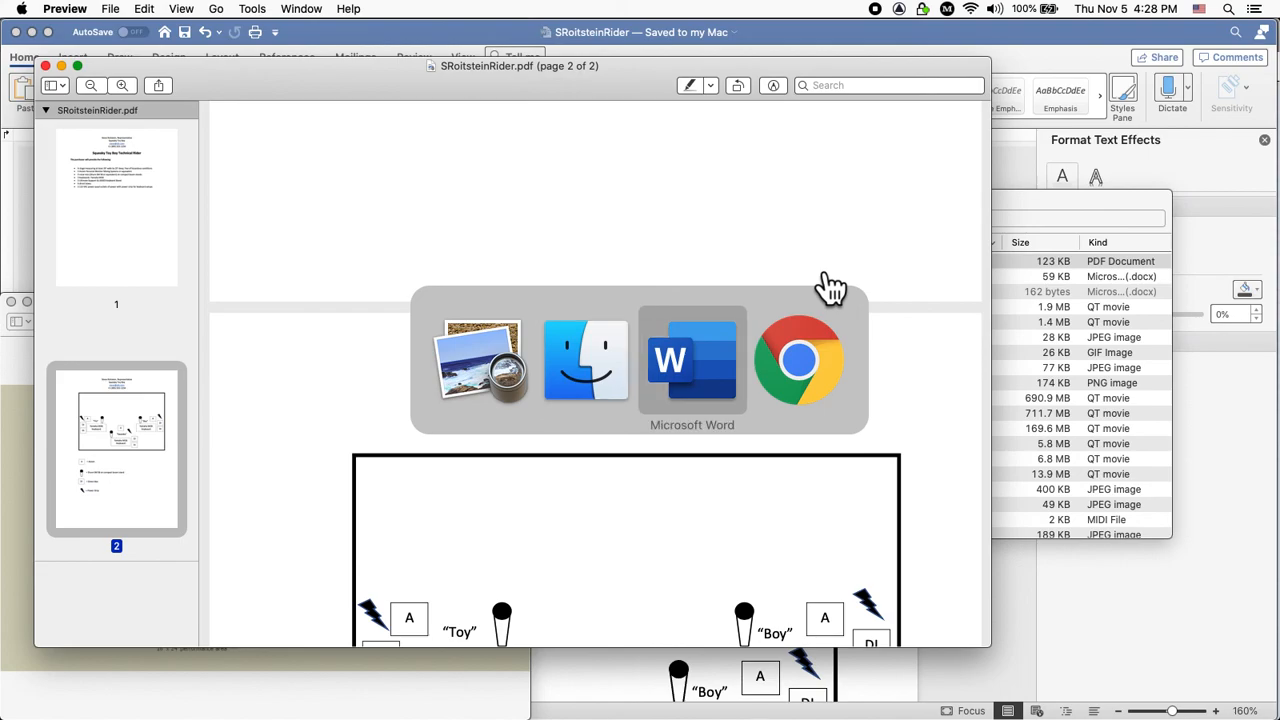